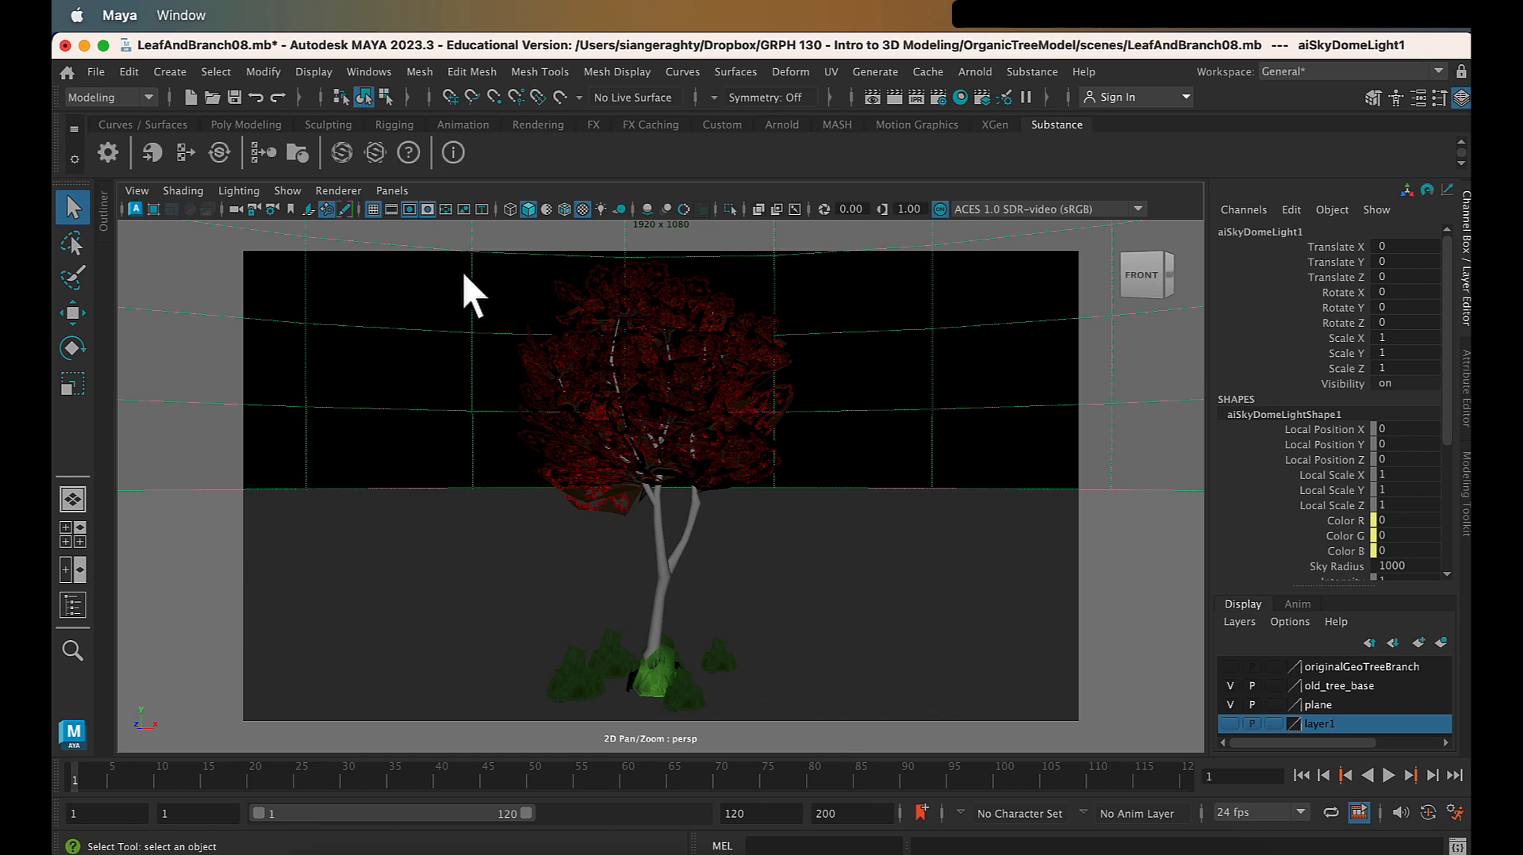
Step: Select the tree and grass models without the ground plane and export the selection as FBX, overwriting all together.fbx
drag(464, 275, 815, 693)
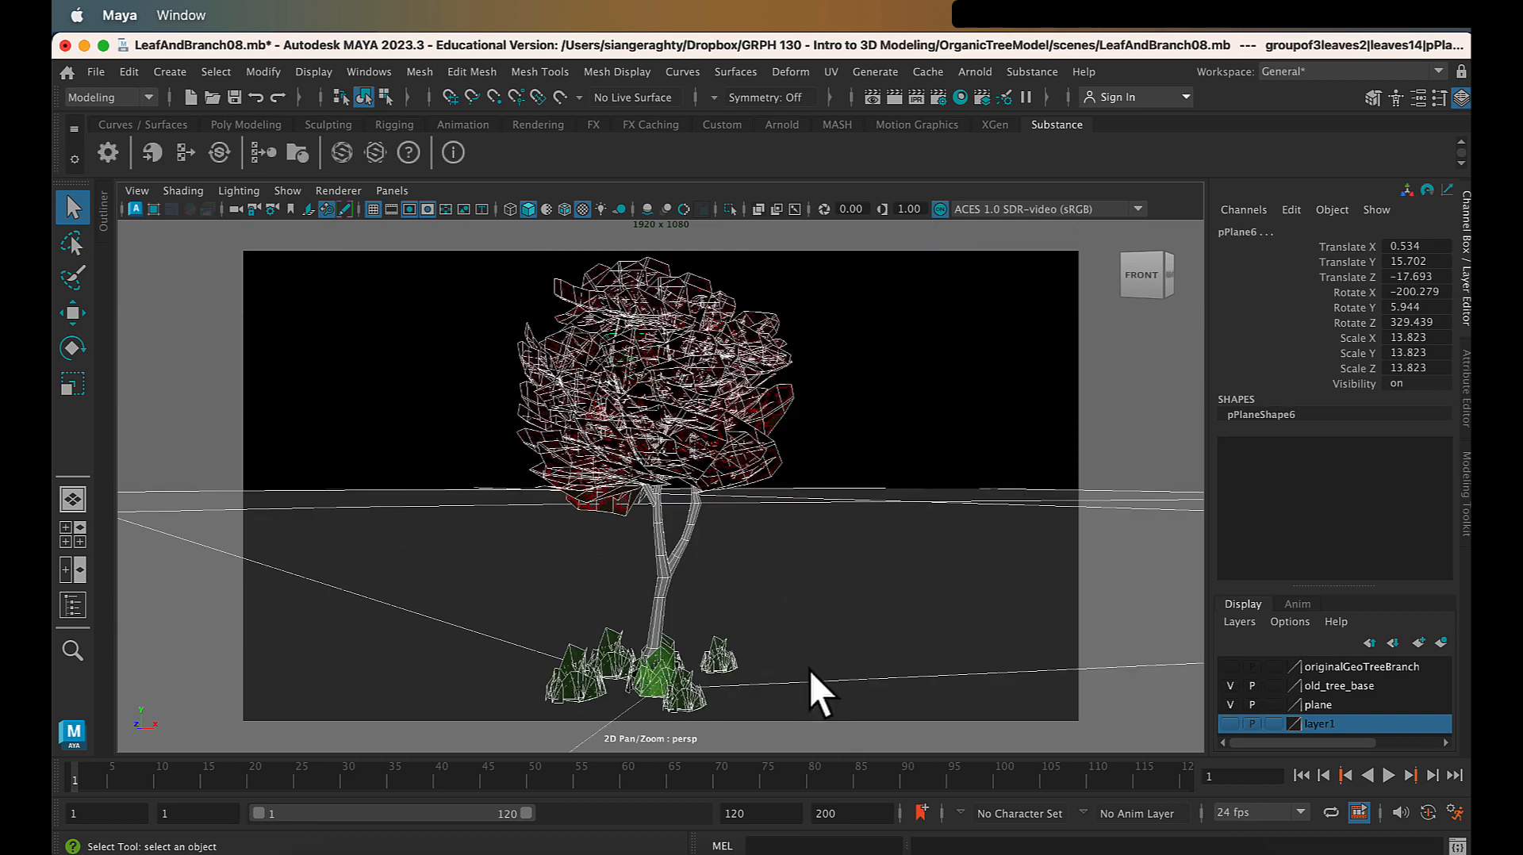
shift+click(379, 529)
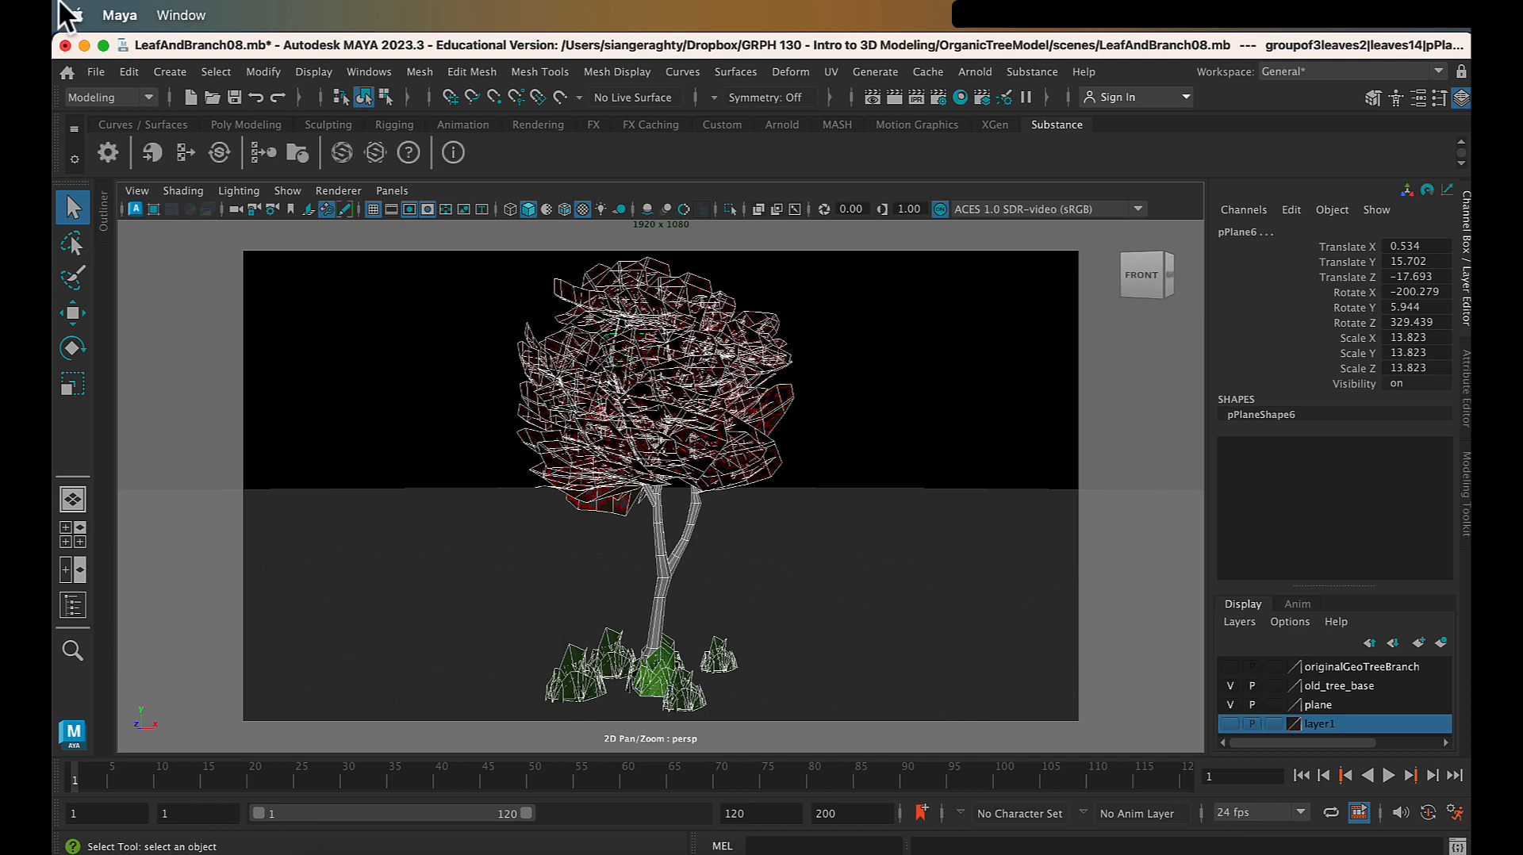
click(81, 69)
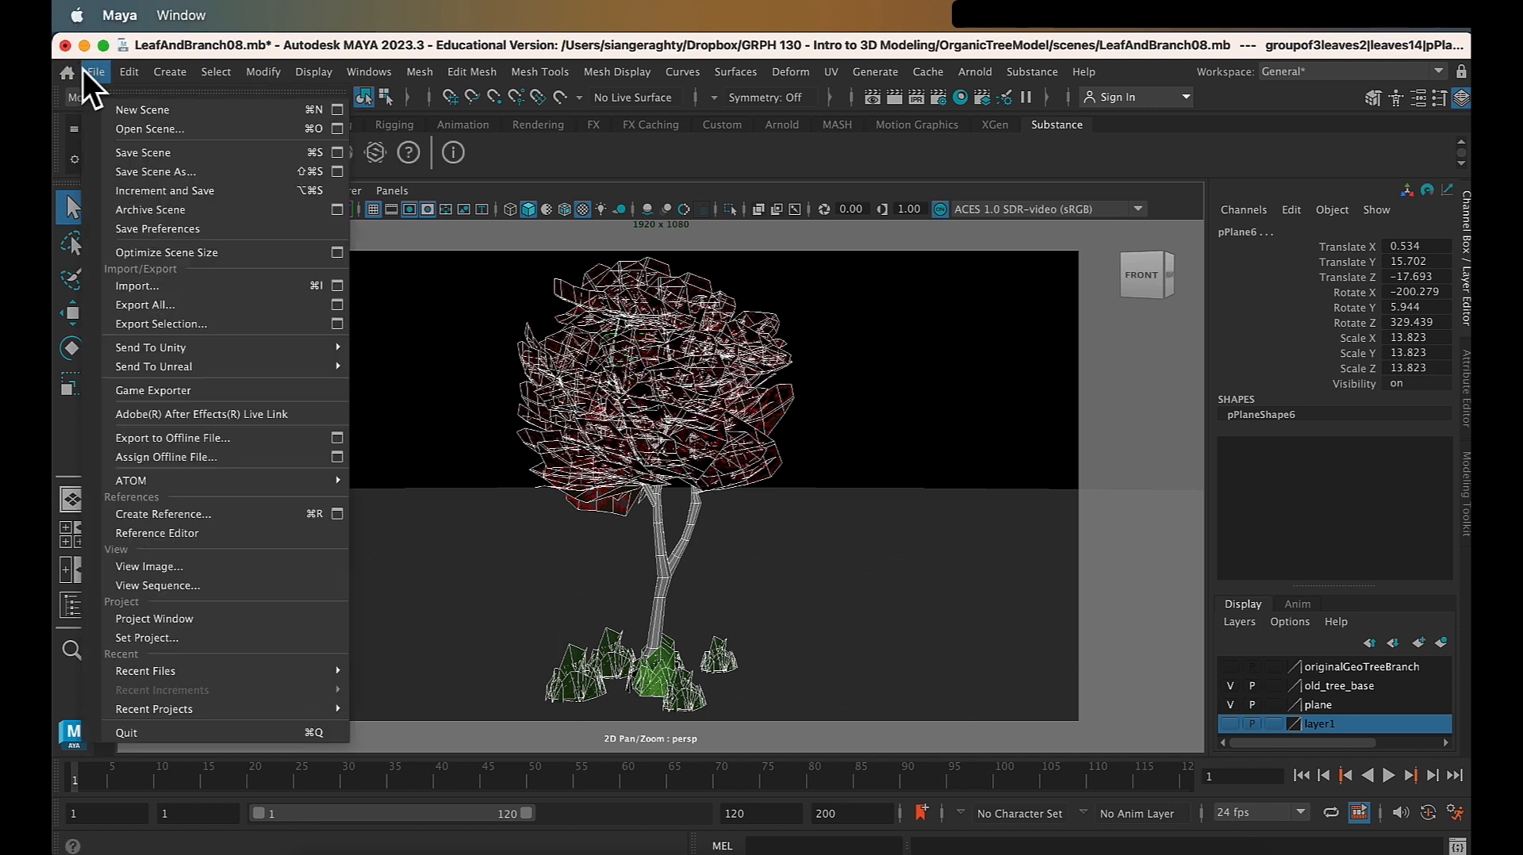
click(202, 322)
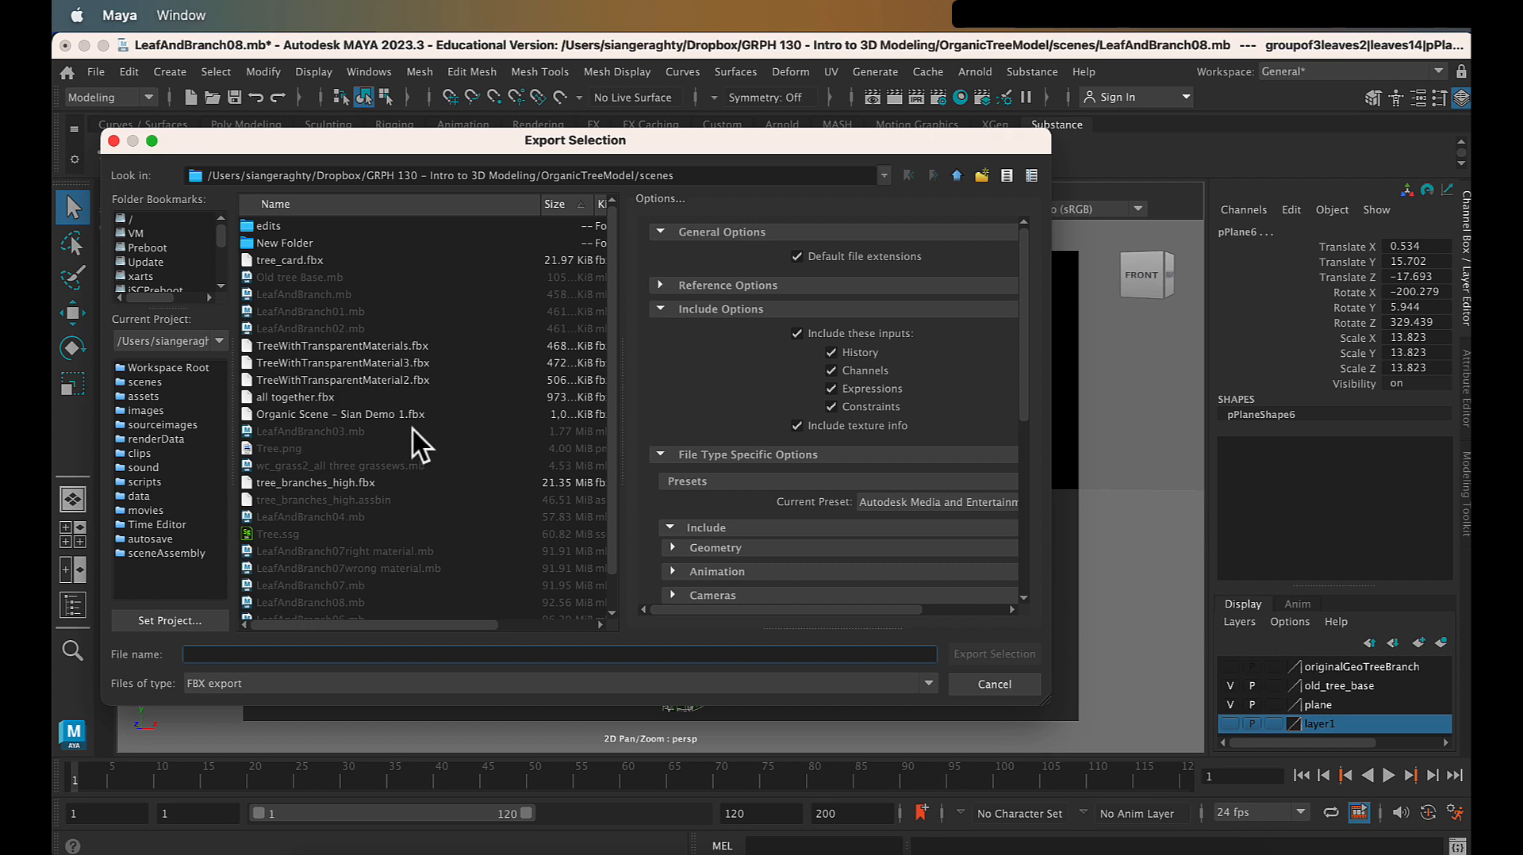
click(313, 398)
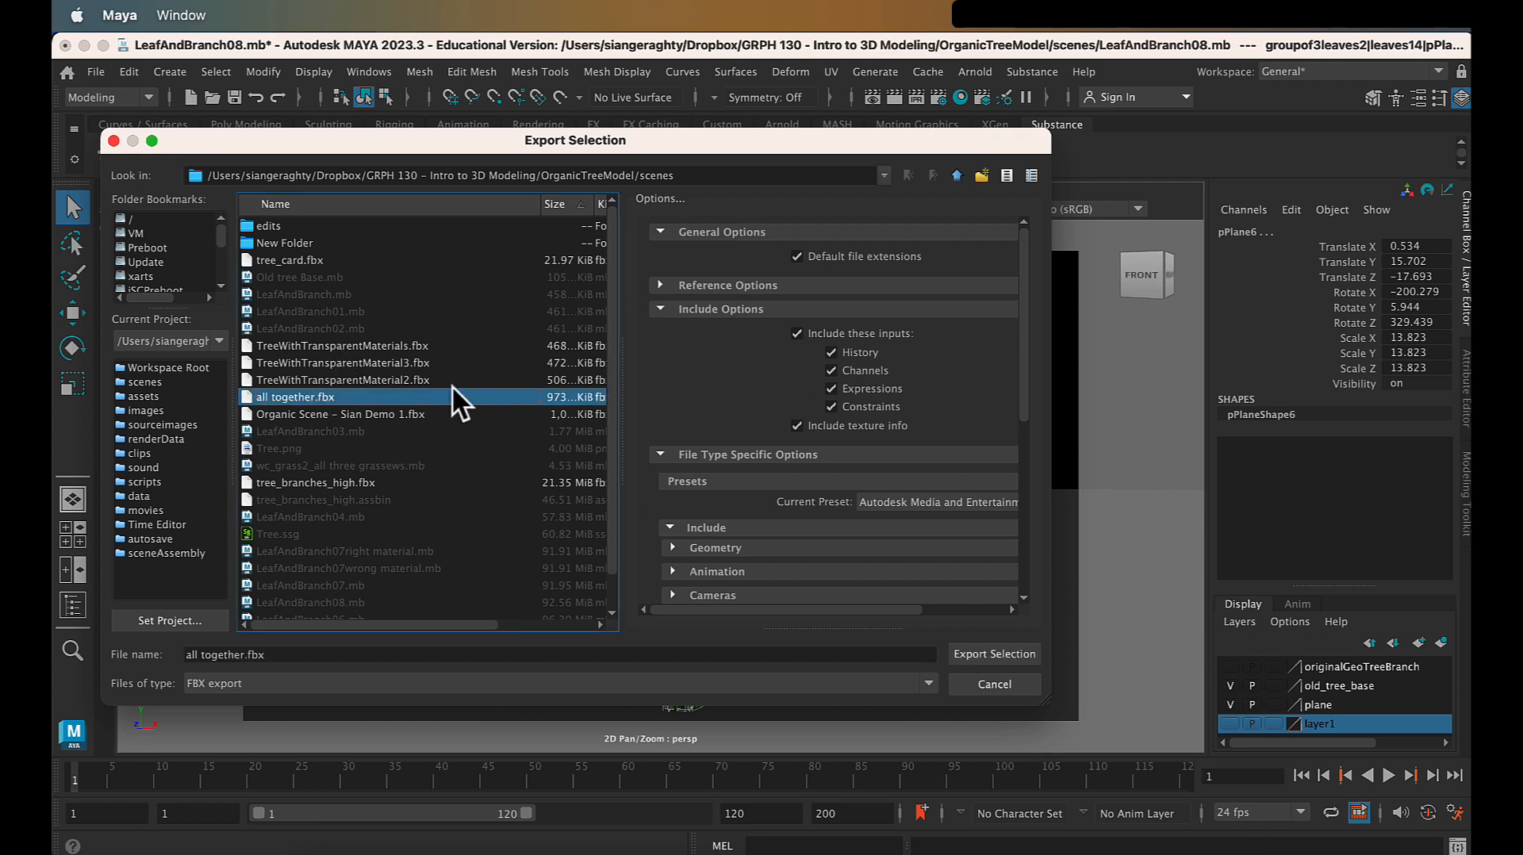
click(979, 661)
click(547, 436)
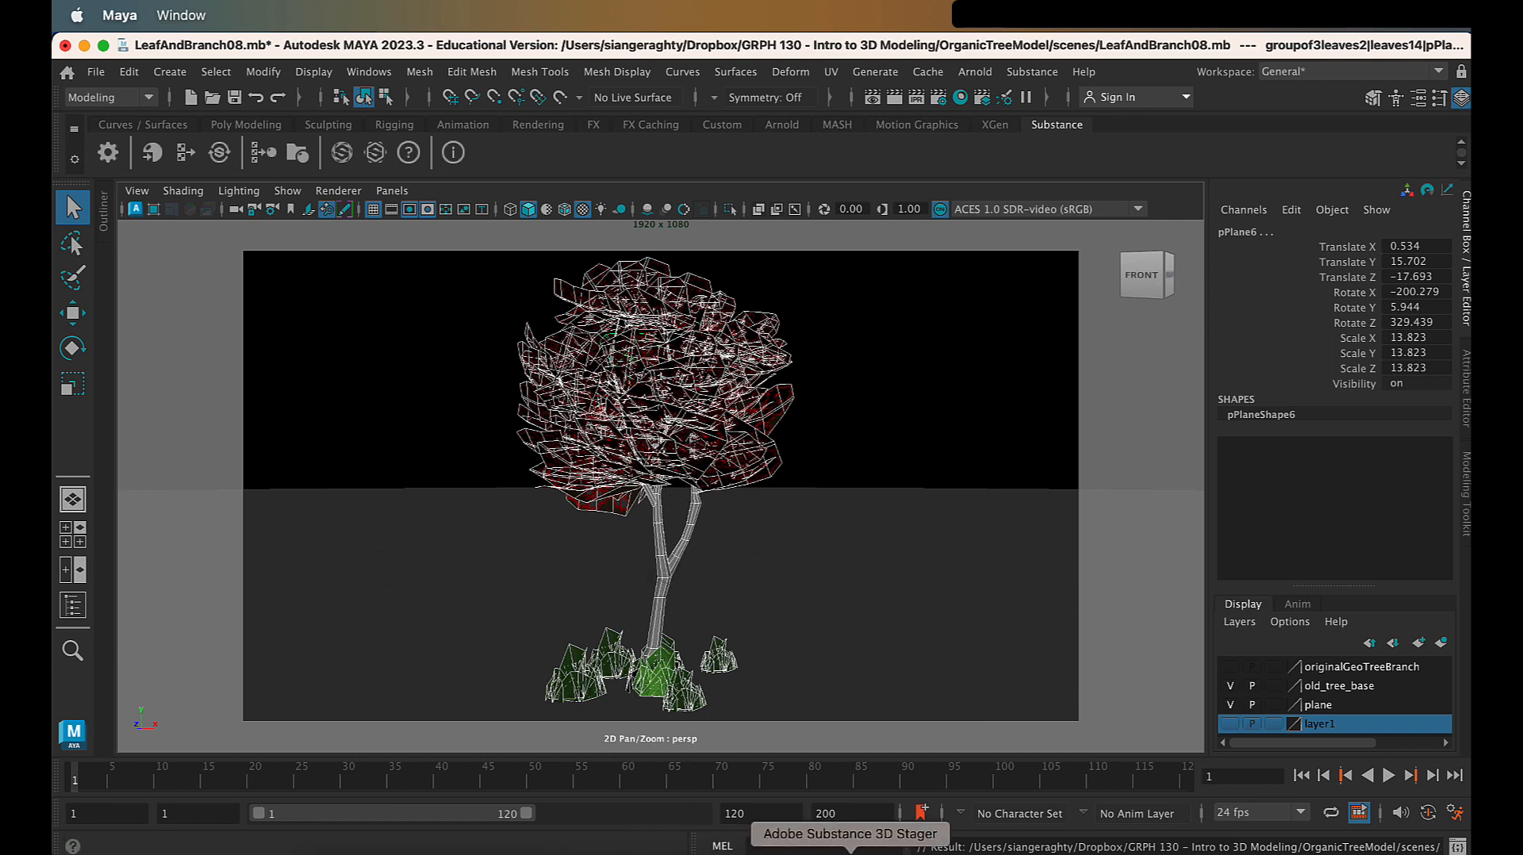
Step: Switch to Adobe Substance 3D Stager, create a new scene and show the starter assets
click(850, 854)
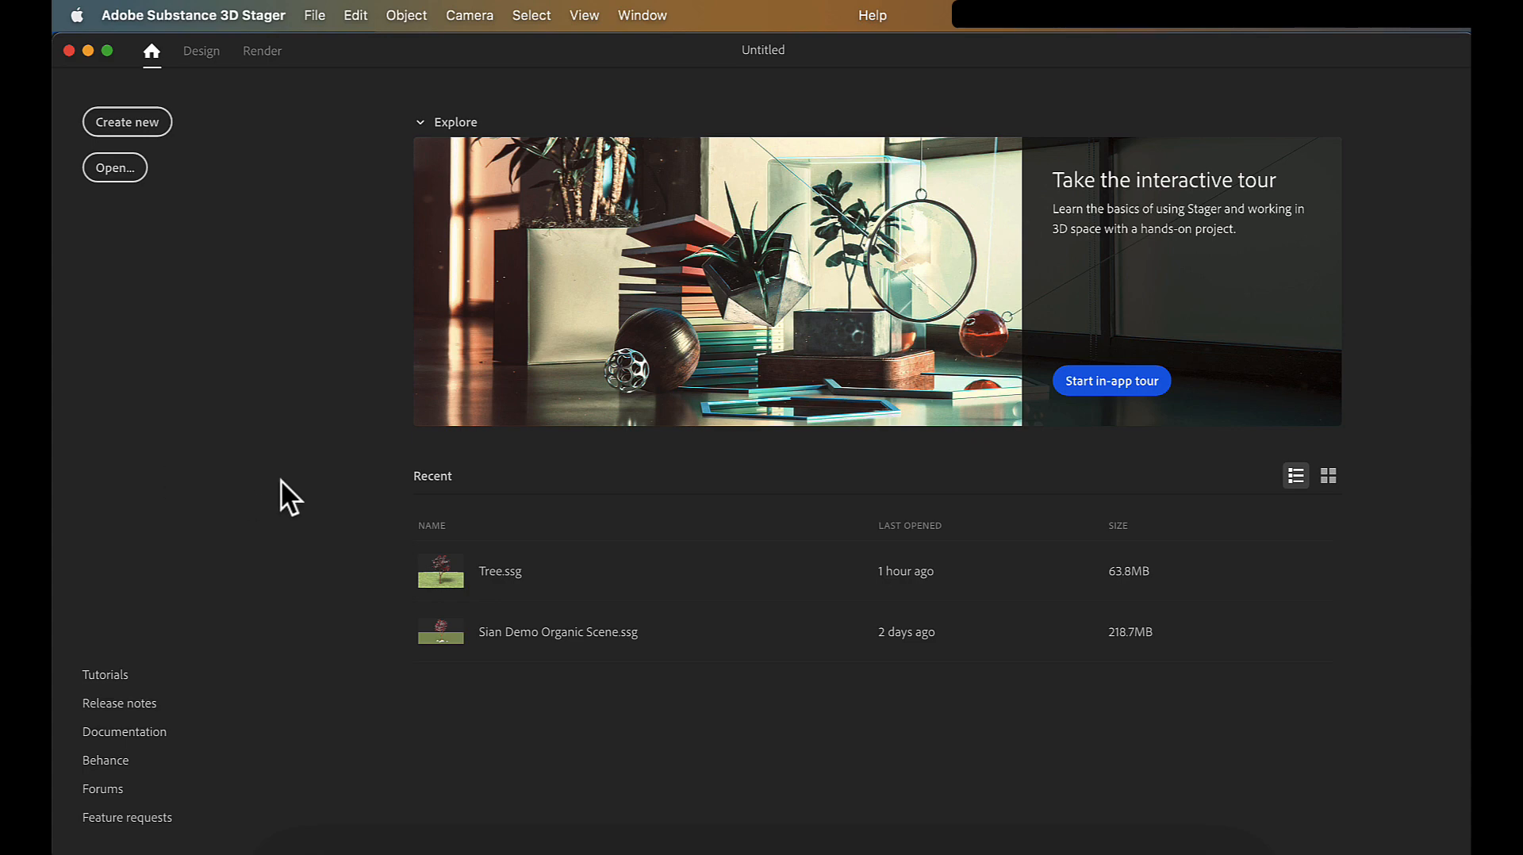
click(123, 131)
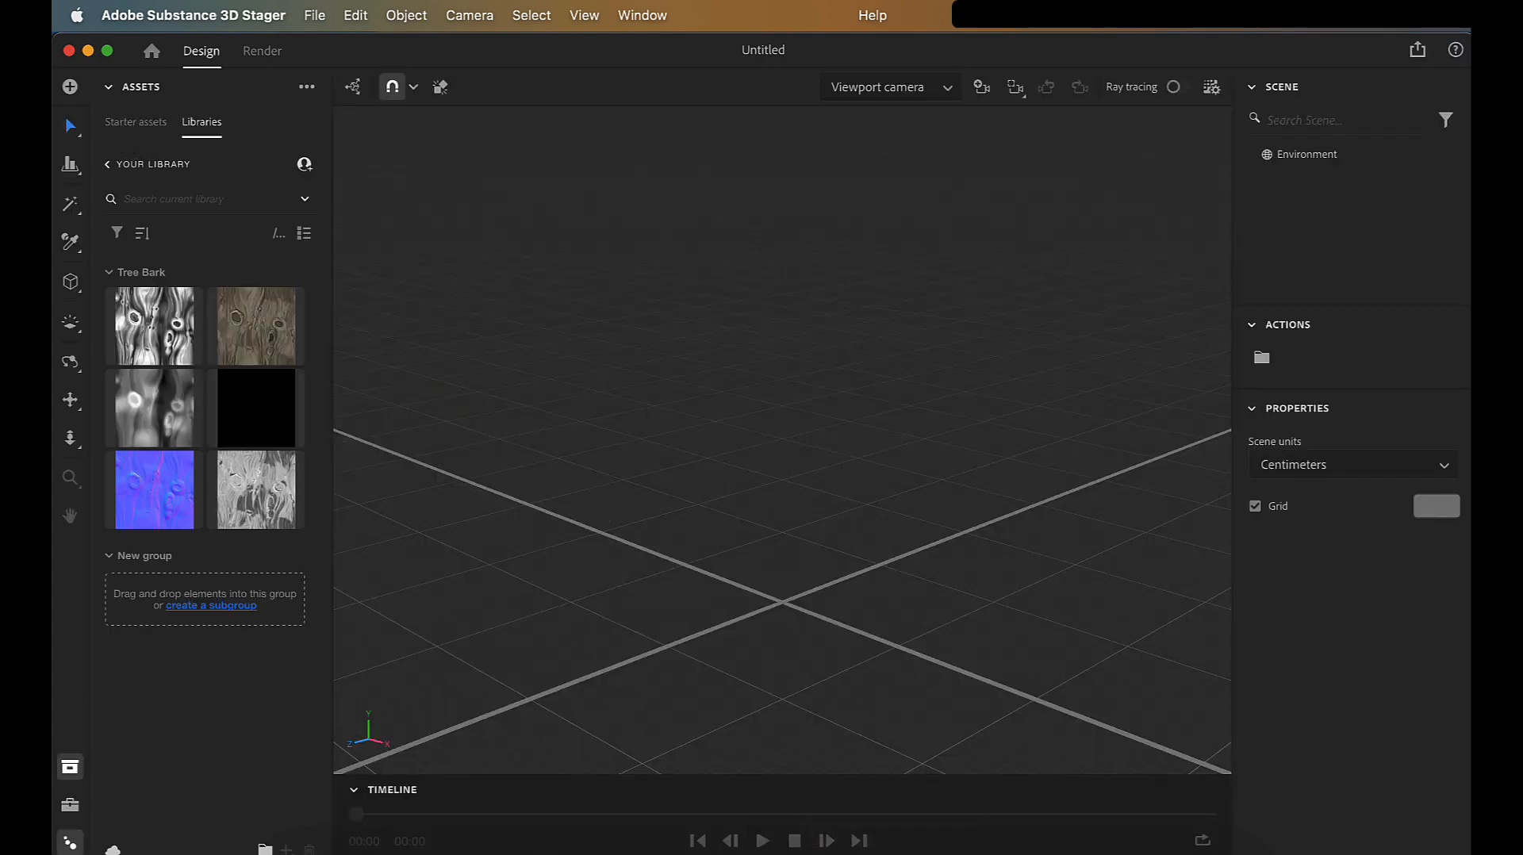
click(153, 121)
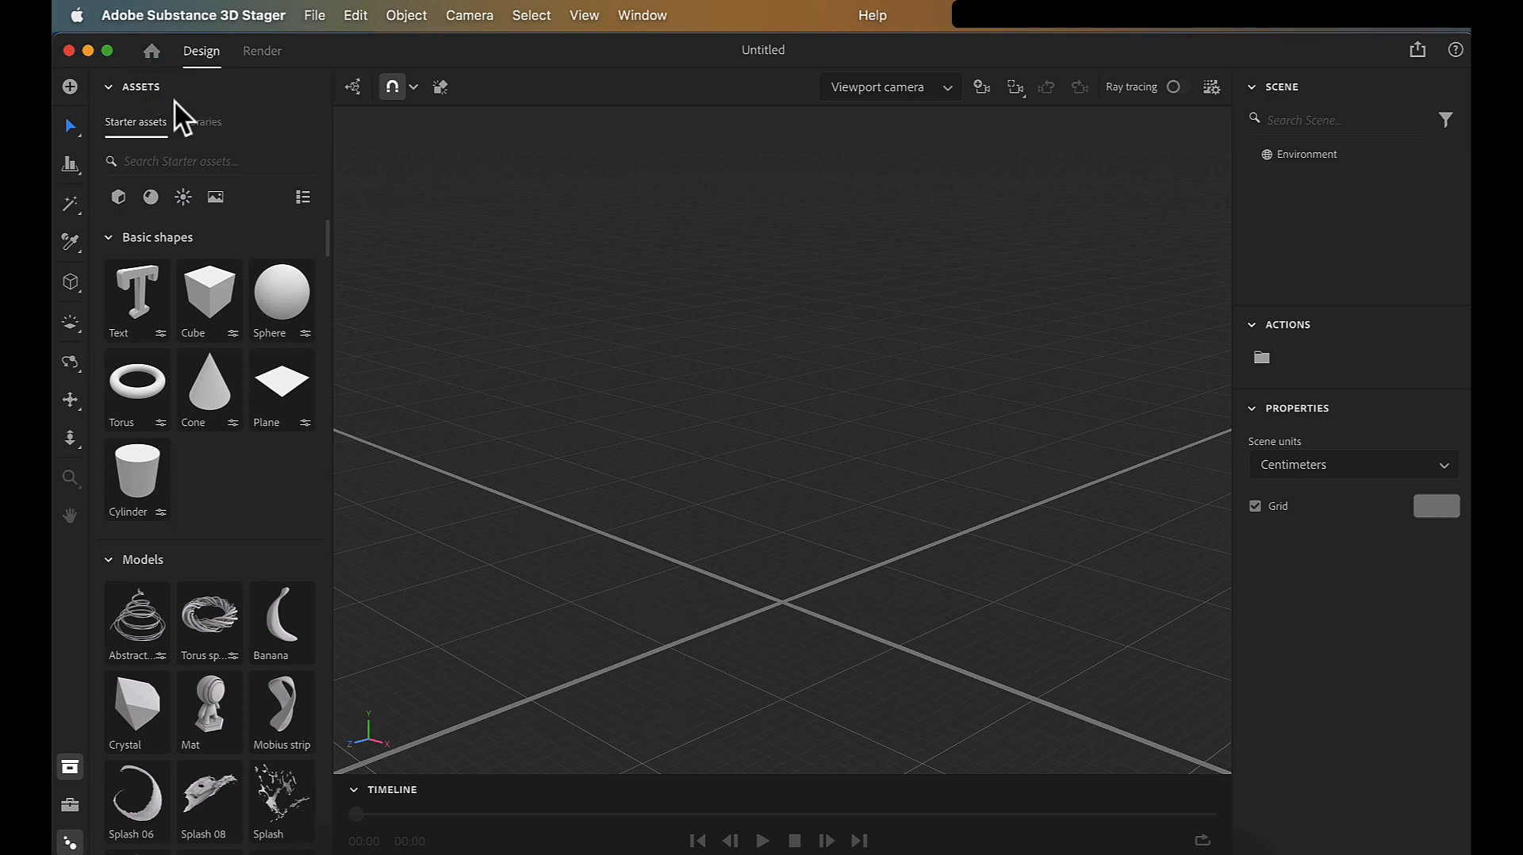
click(312, 17)
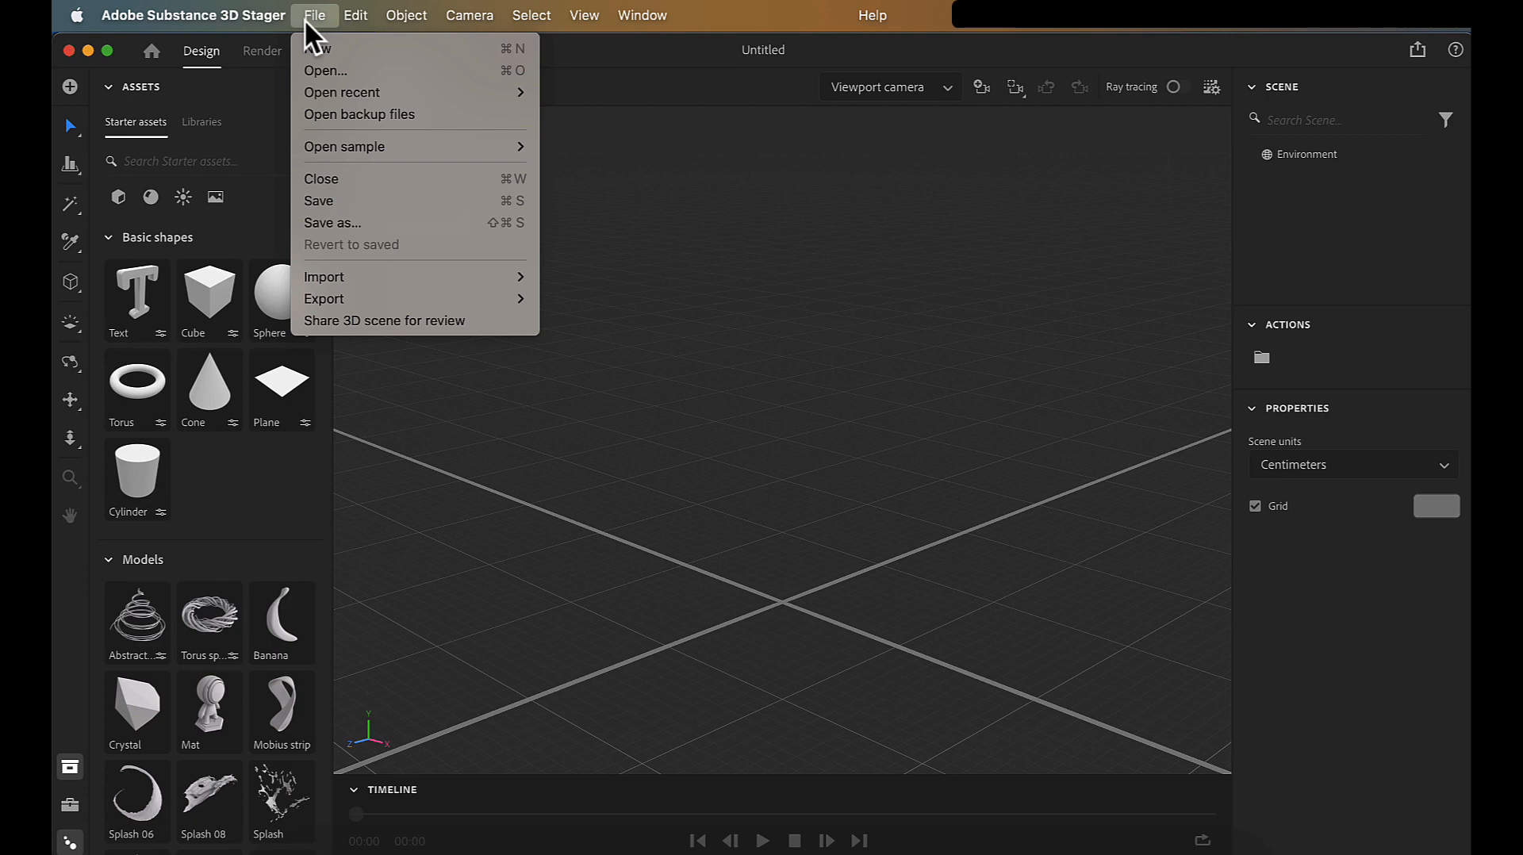
mouse_move(358, 16)
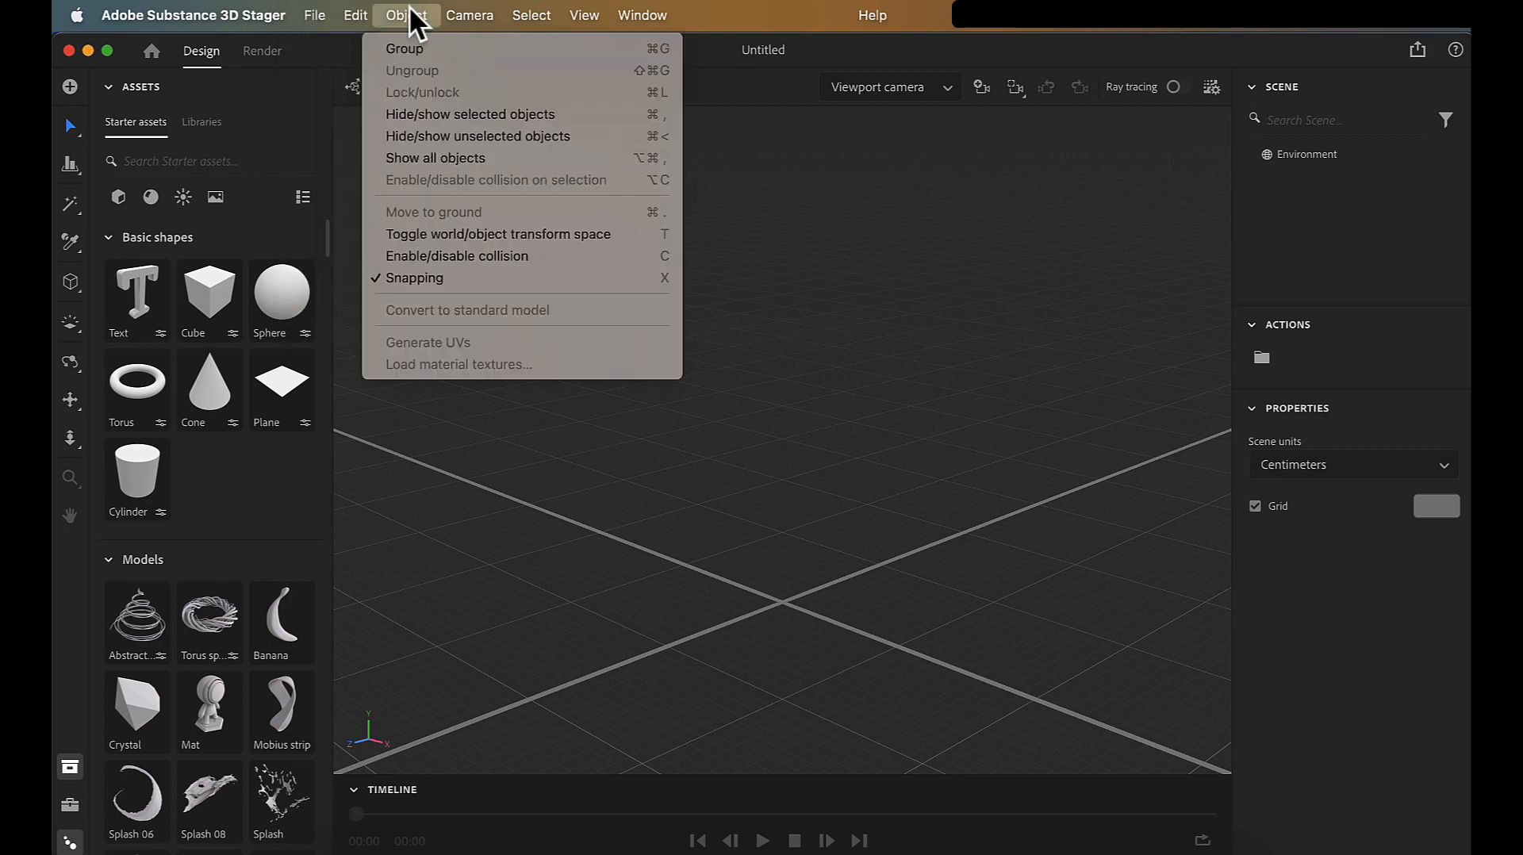
mouse_move(457, 11)
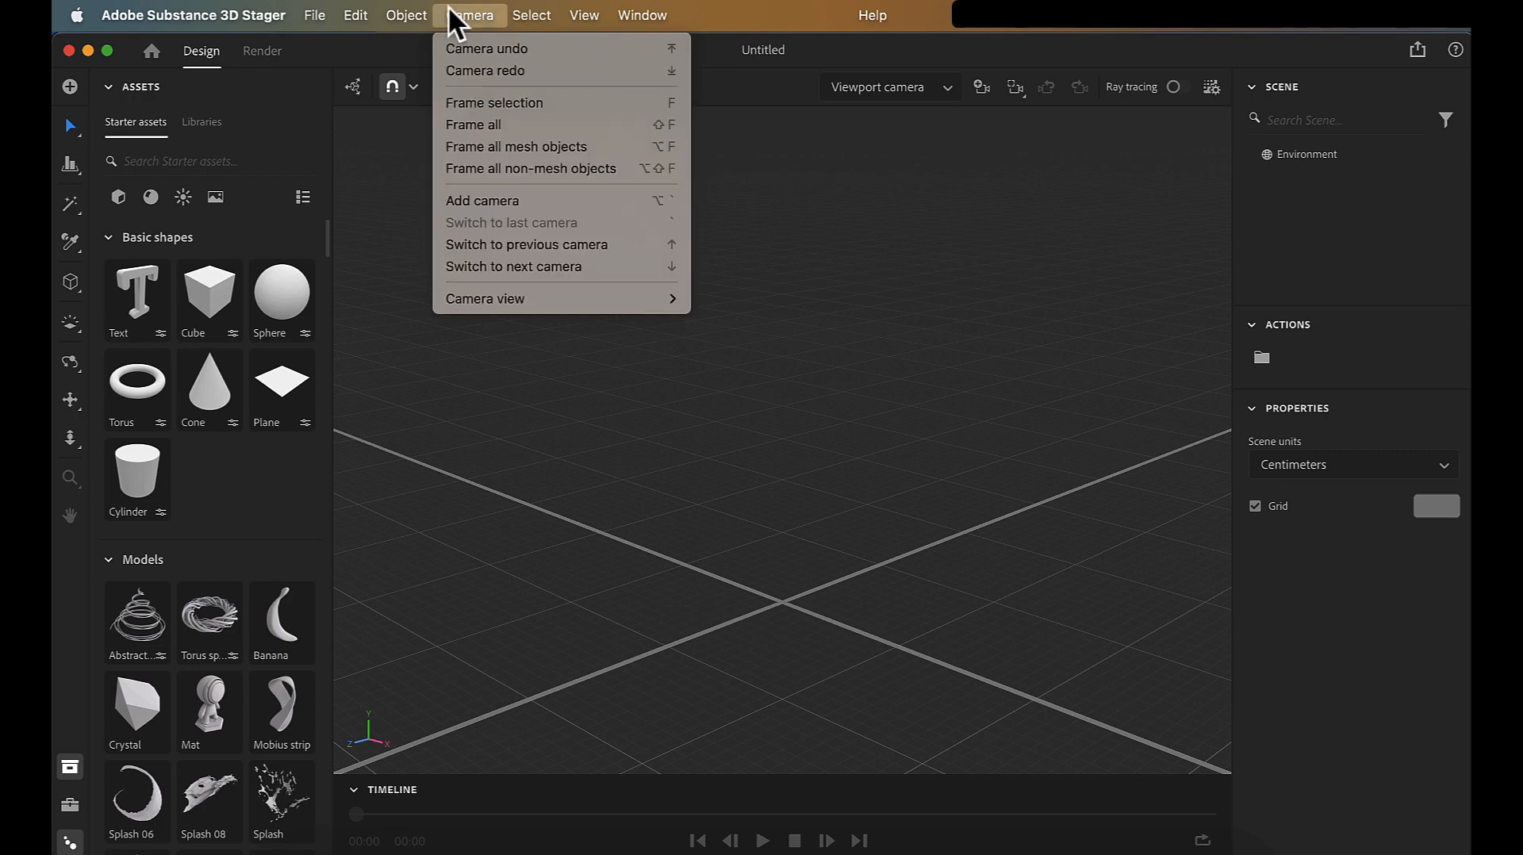
mouse_move(407, 9)
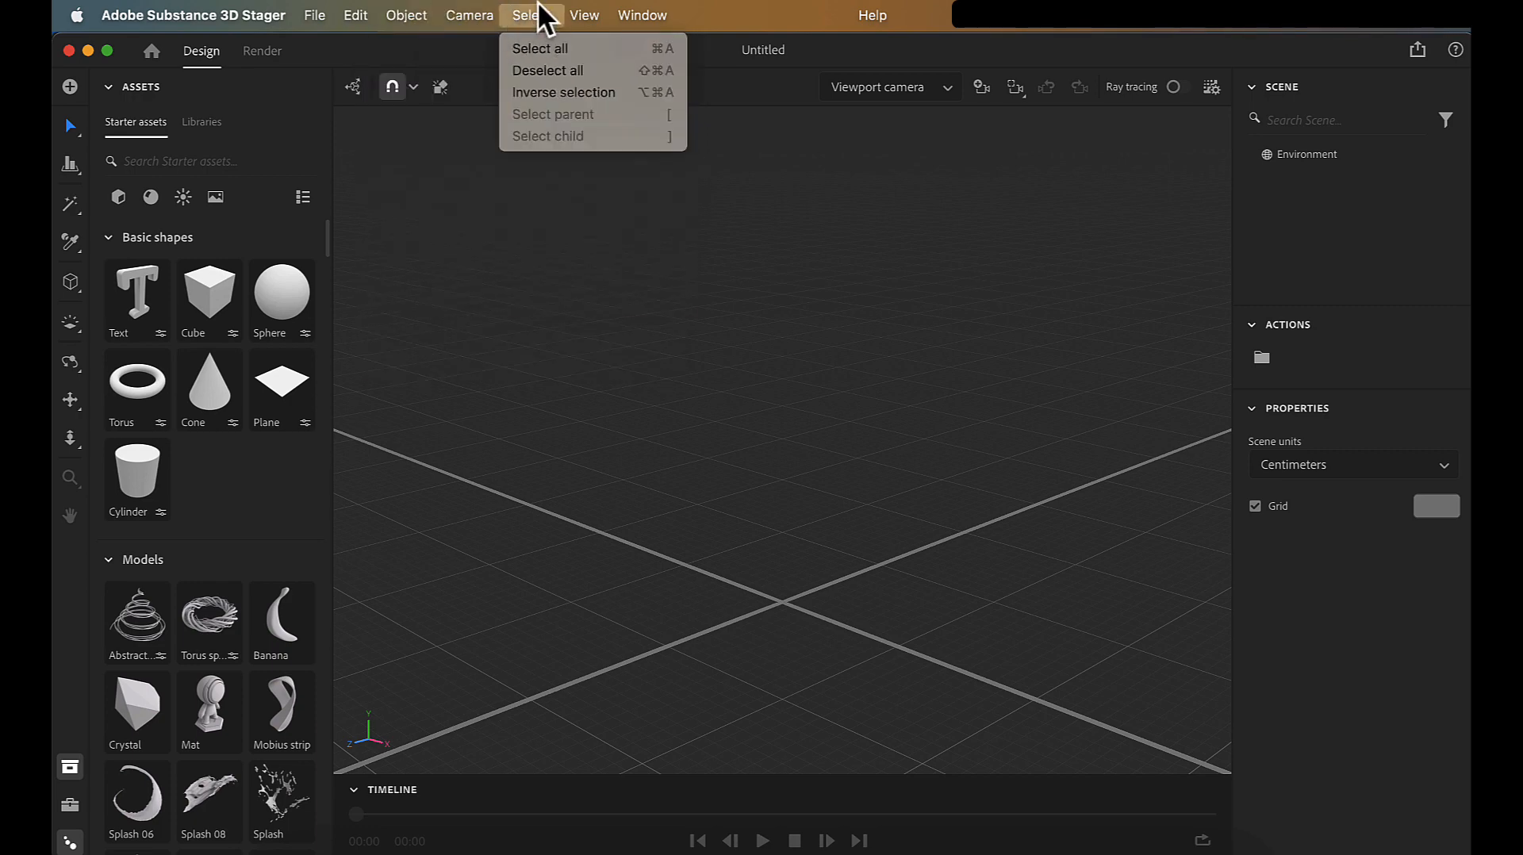
mouse_move(639, 16)
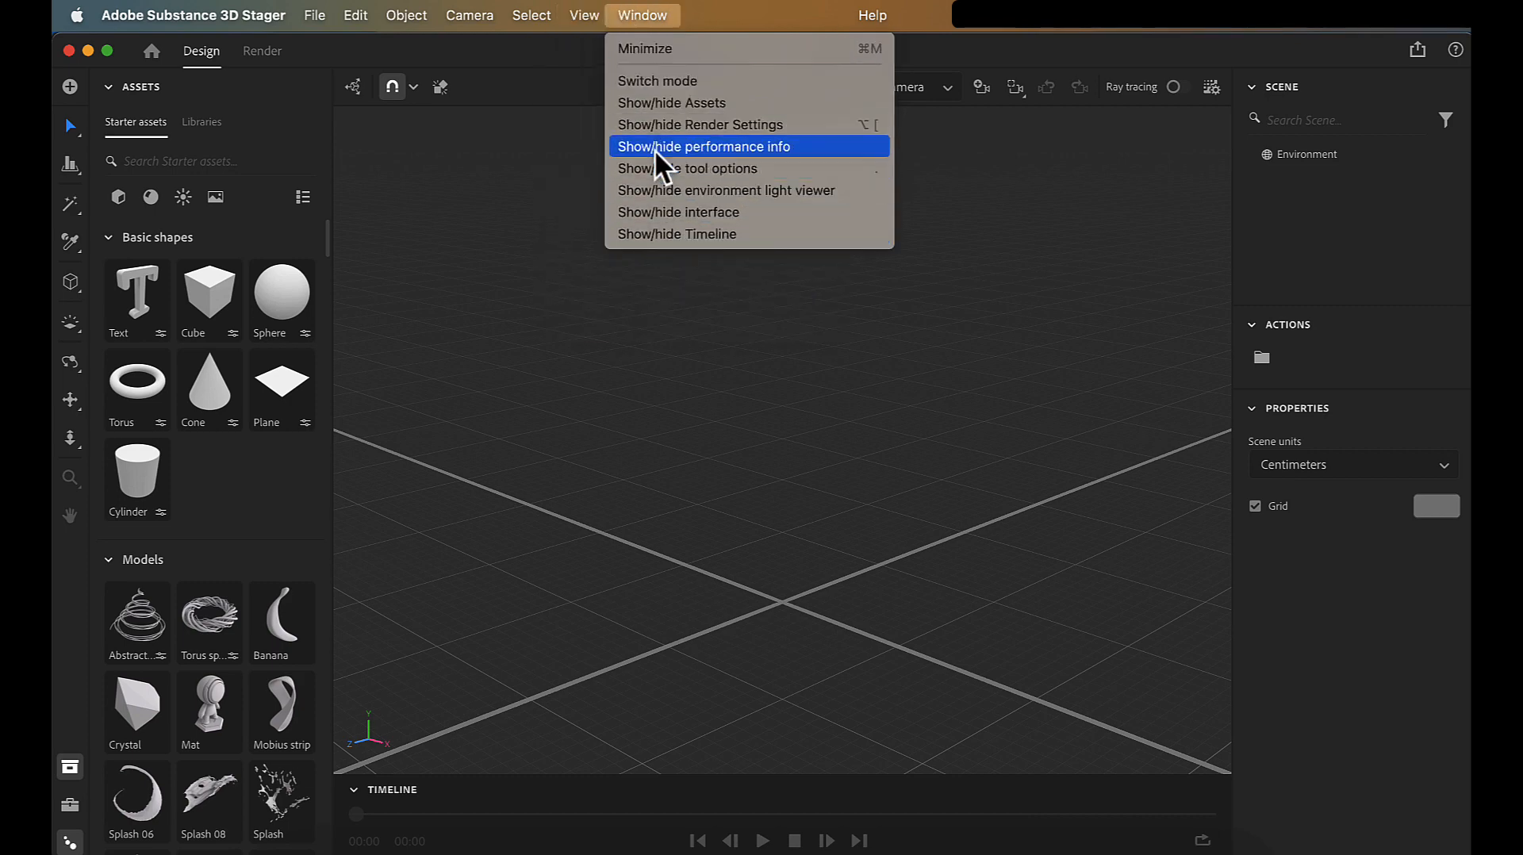
click(410, 317)
Step: Import all together.fbx from the scenes folder, including unused materials and generating UVs for models without UVs
click(297, 24)
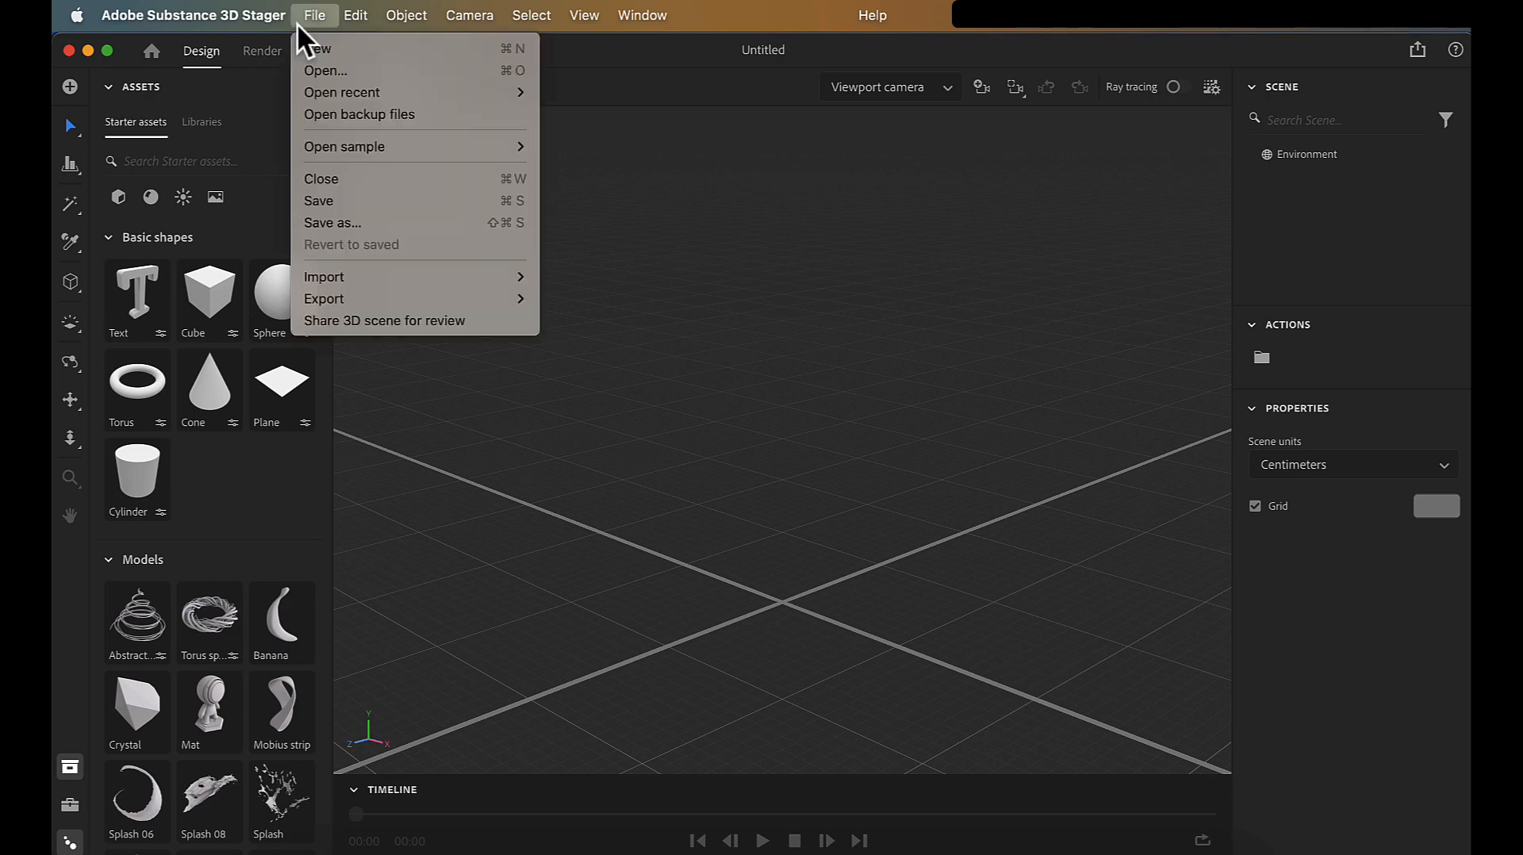
mouse_move(325, 300)
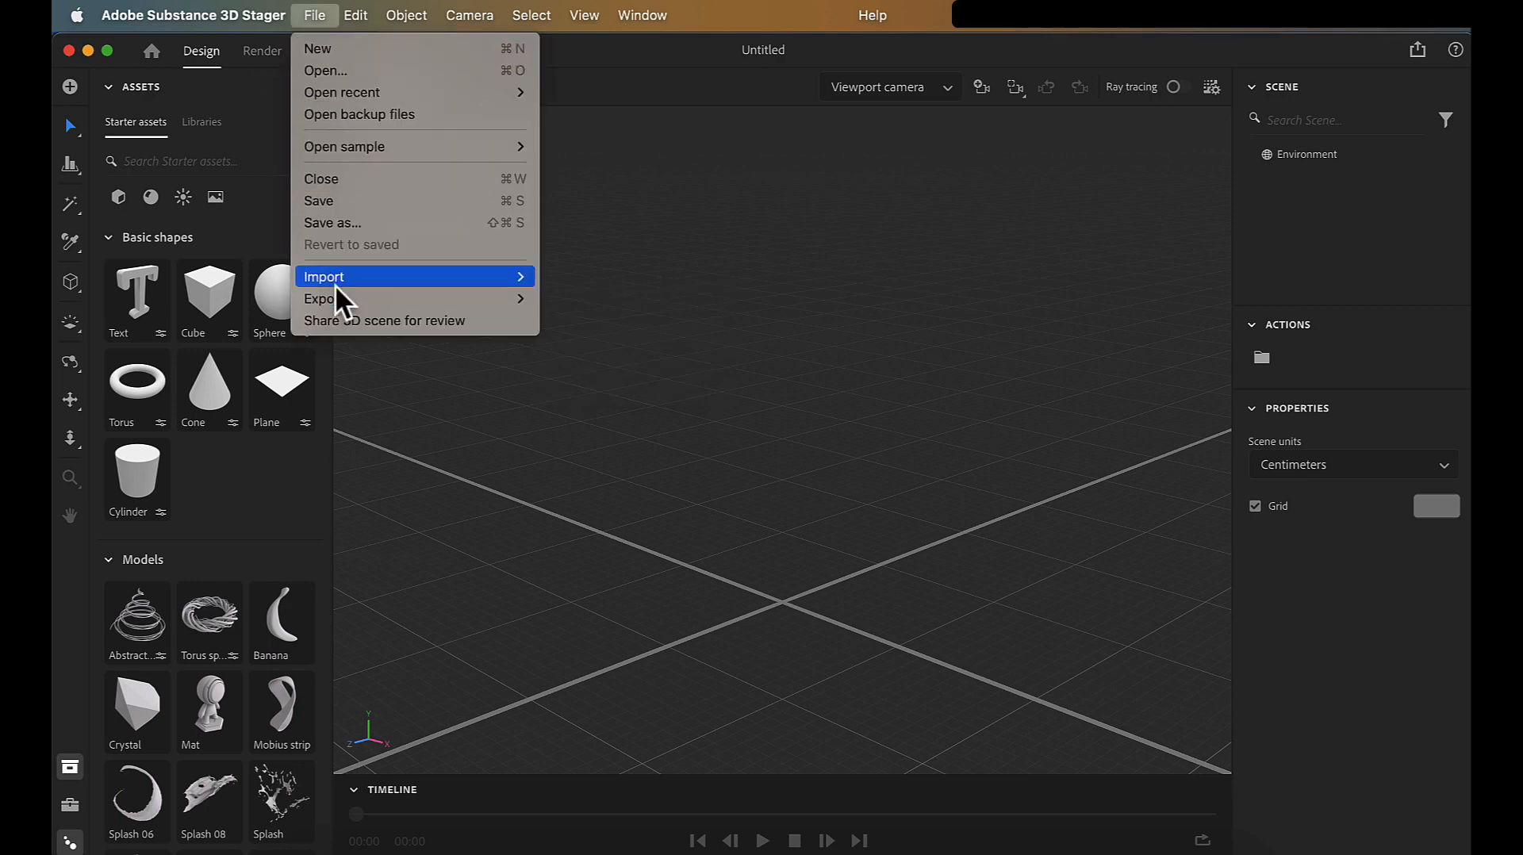
click(606, 277)
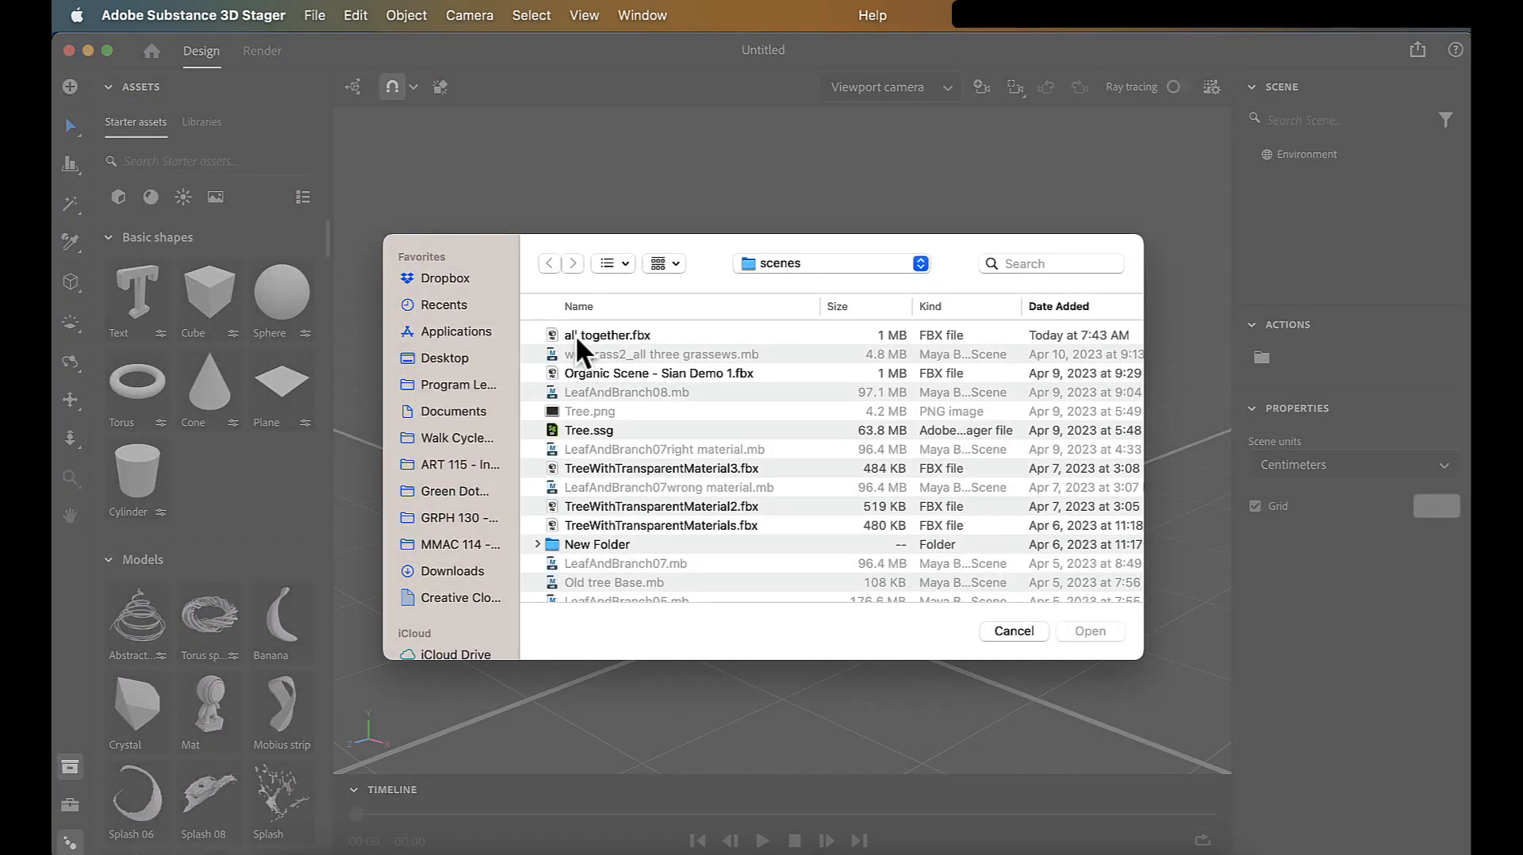
click(574, 334)
click(901, 270)
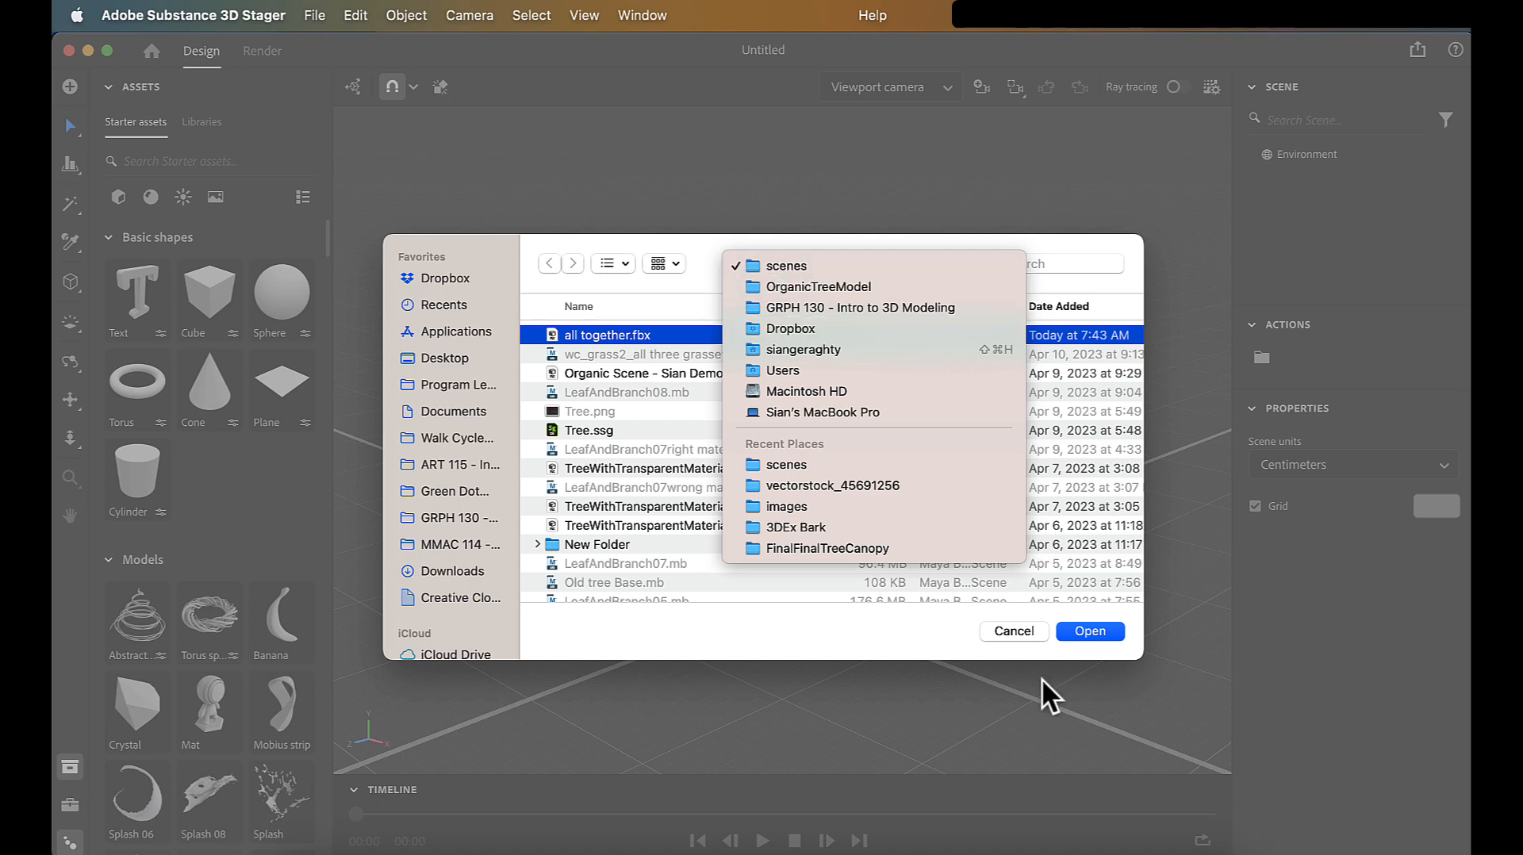
click(882, 612)
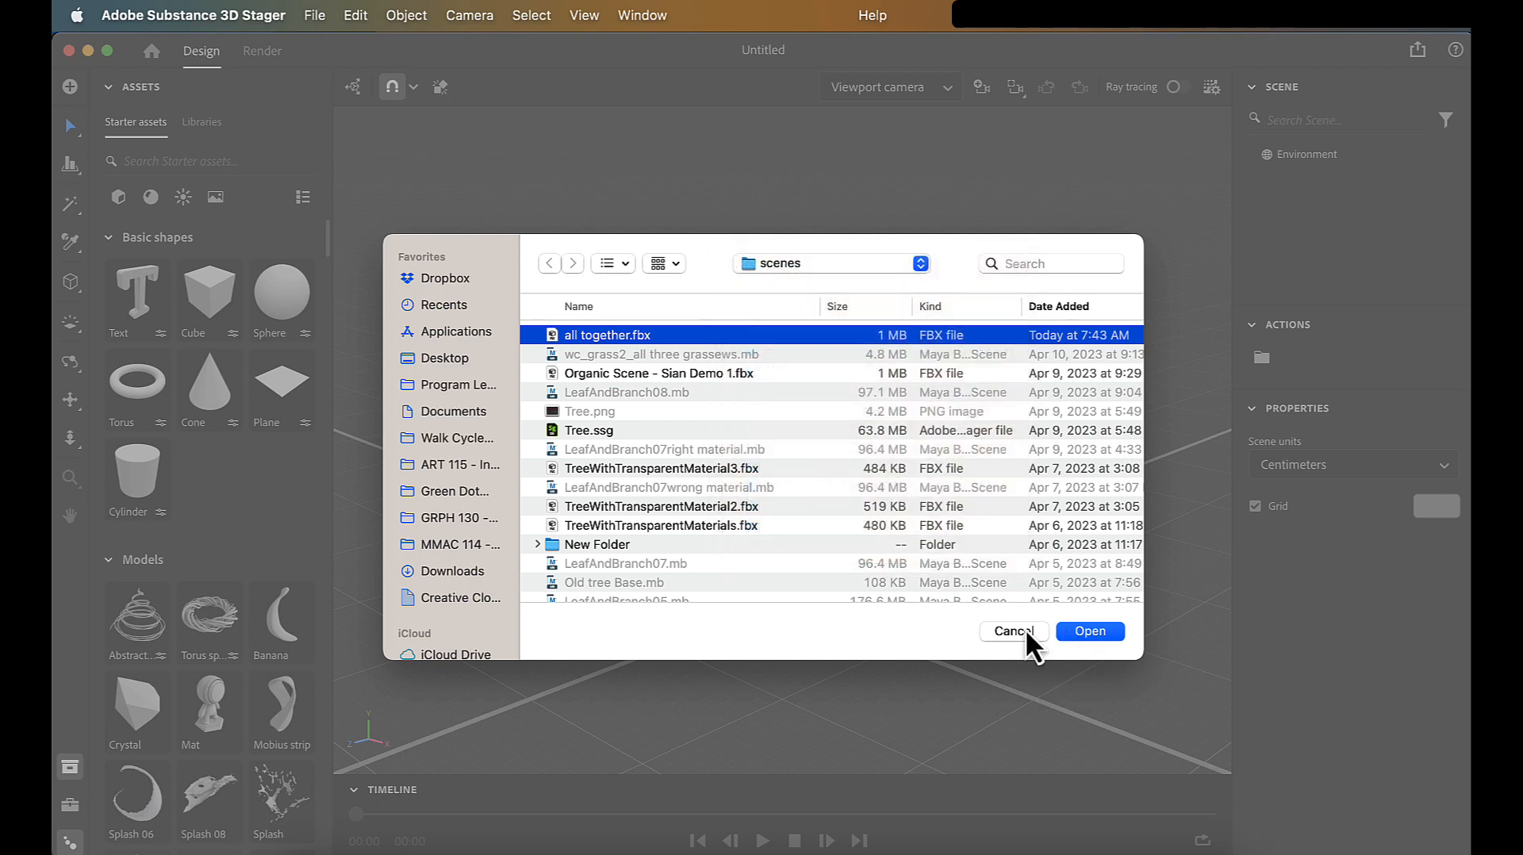
click(1091, 631)
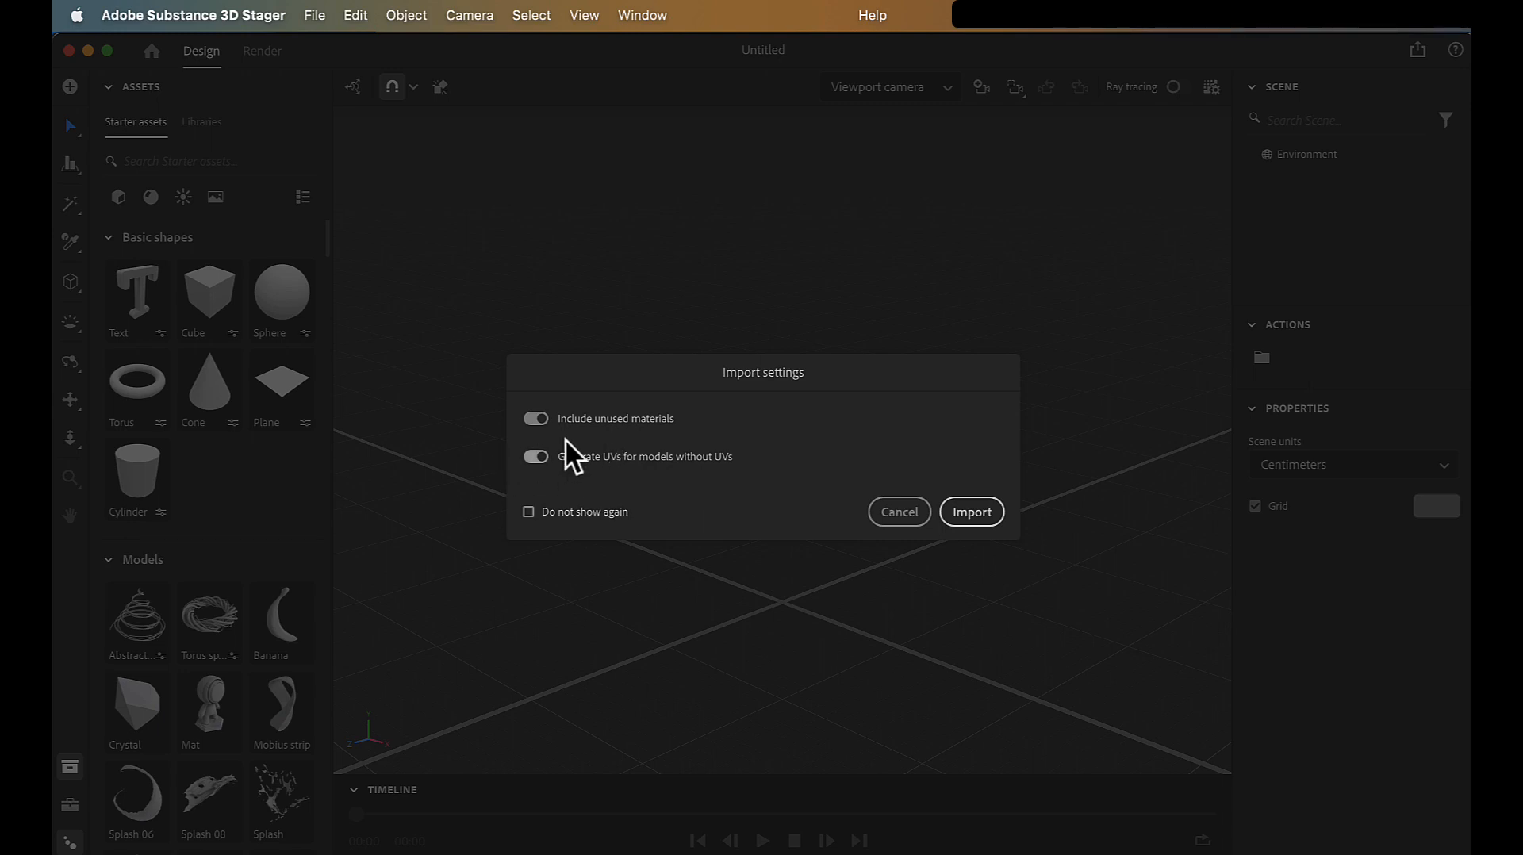
click(535, 456)
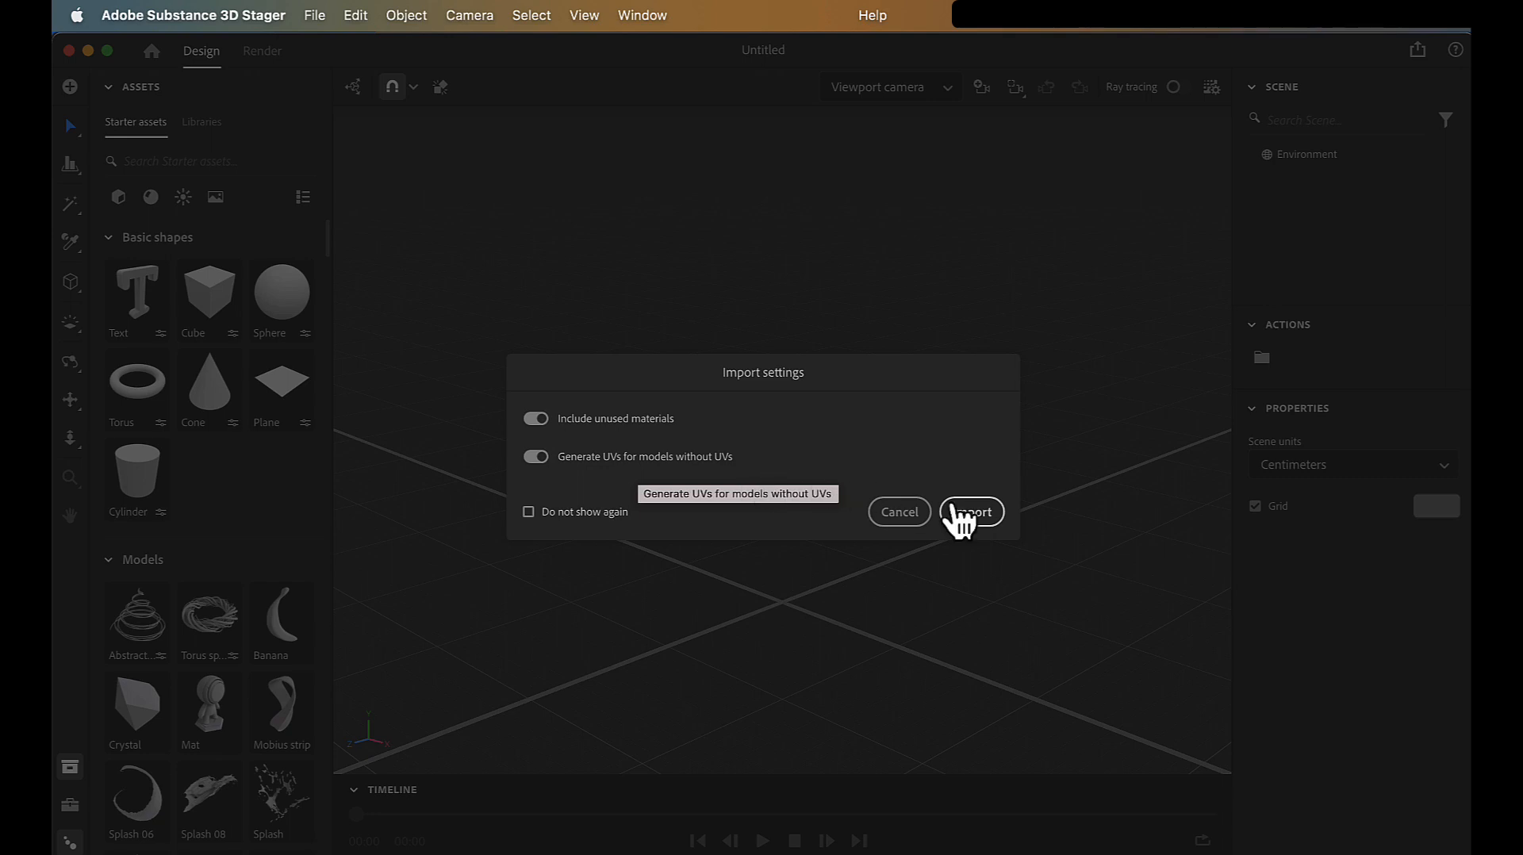
click(980, 517)
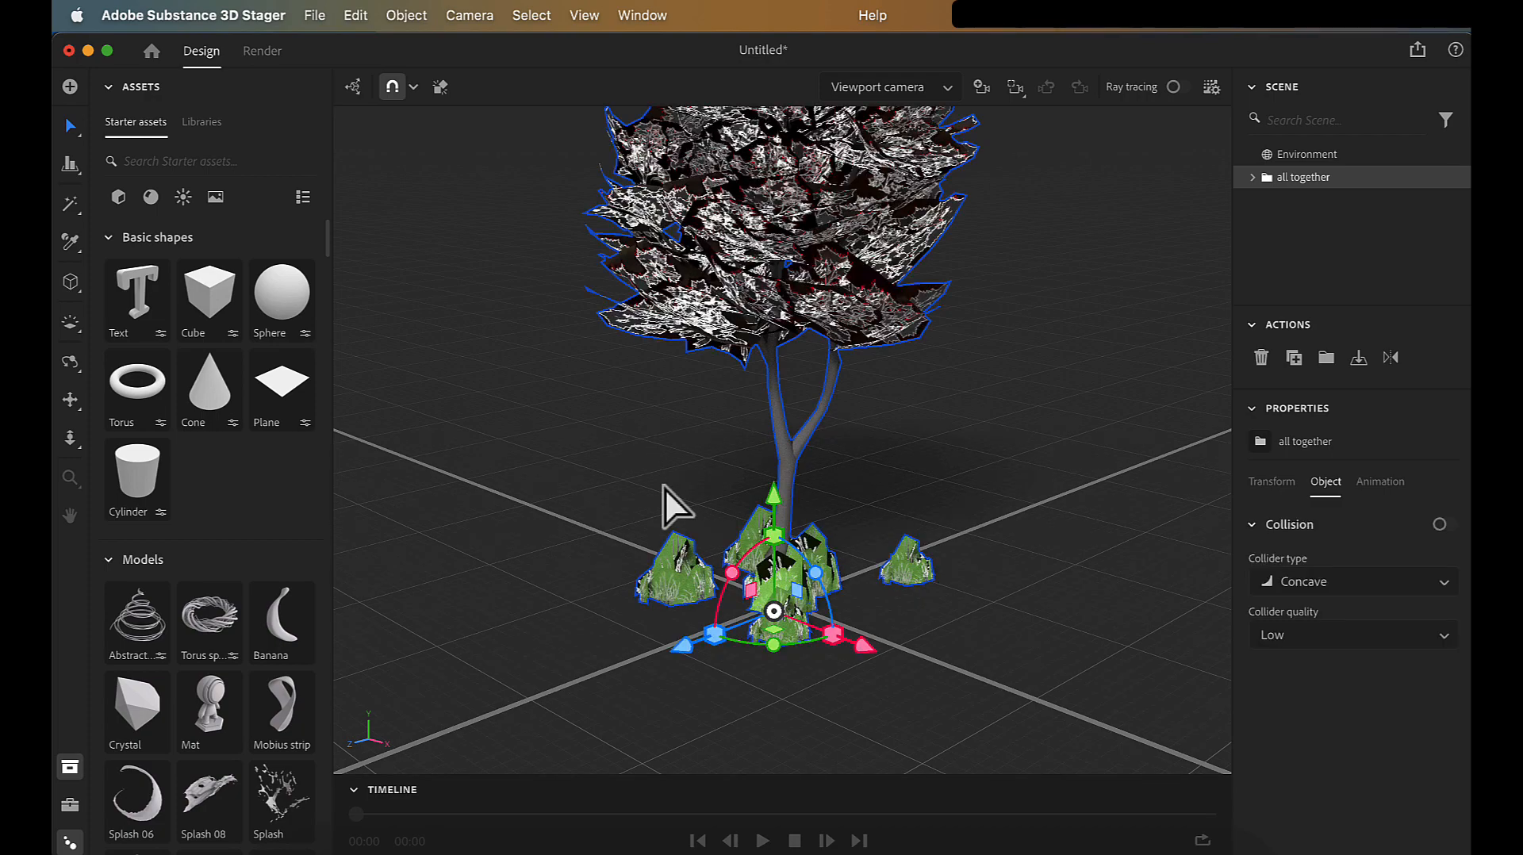
Step: Inspect the leaf and grass planes of the imported tree from another angle, selecting individual pieces
click(1105, 576)
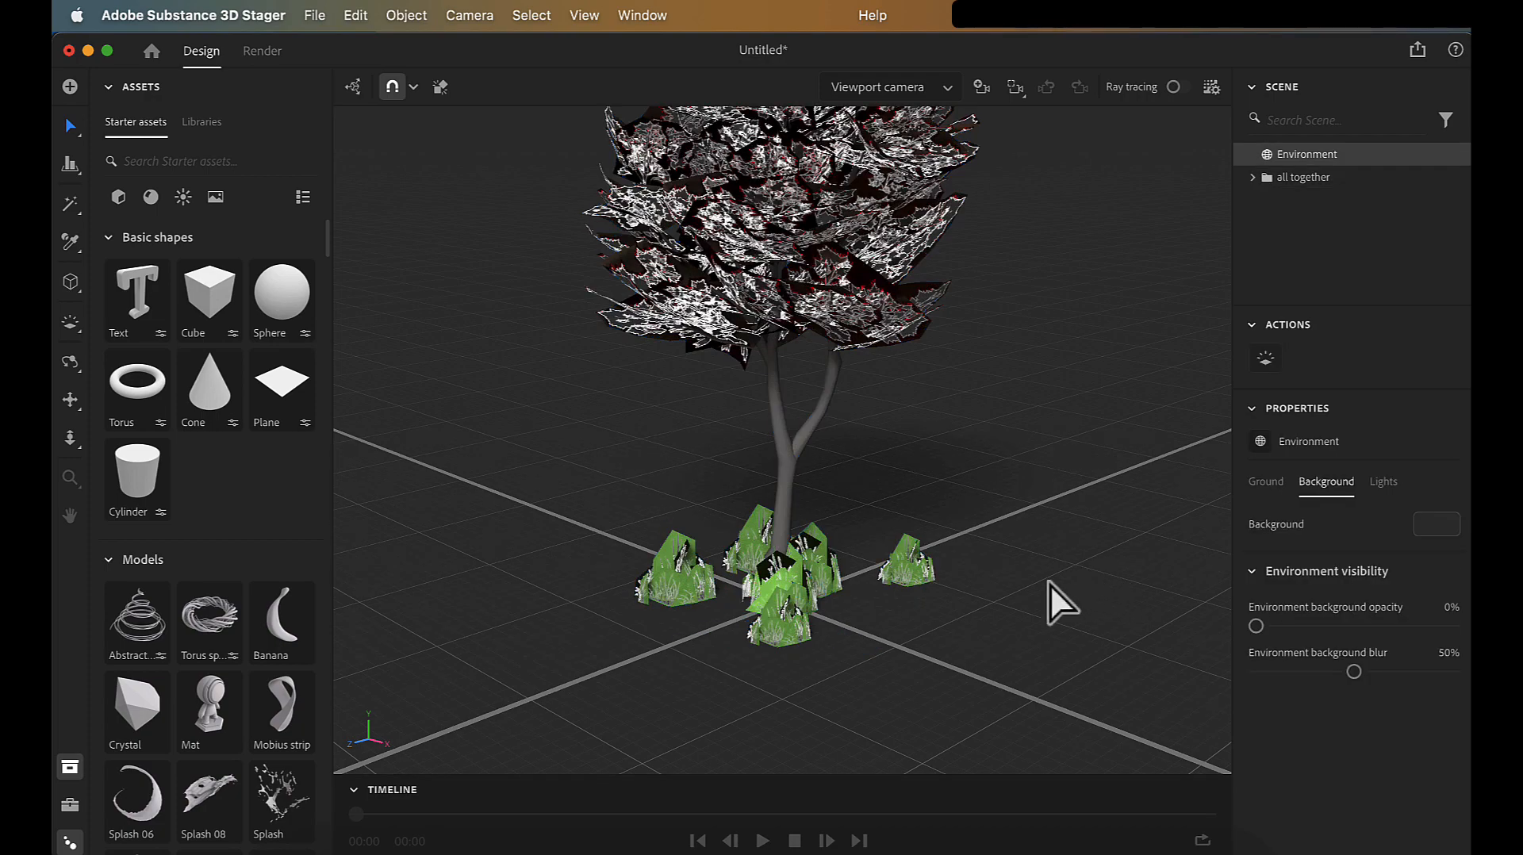
alt+drag(1046, 584, 938, 575)
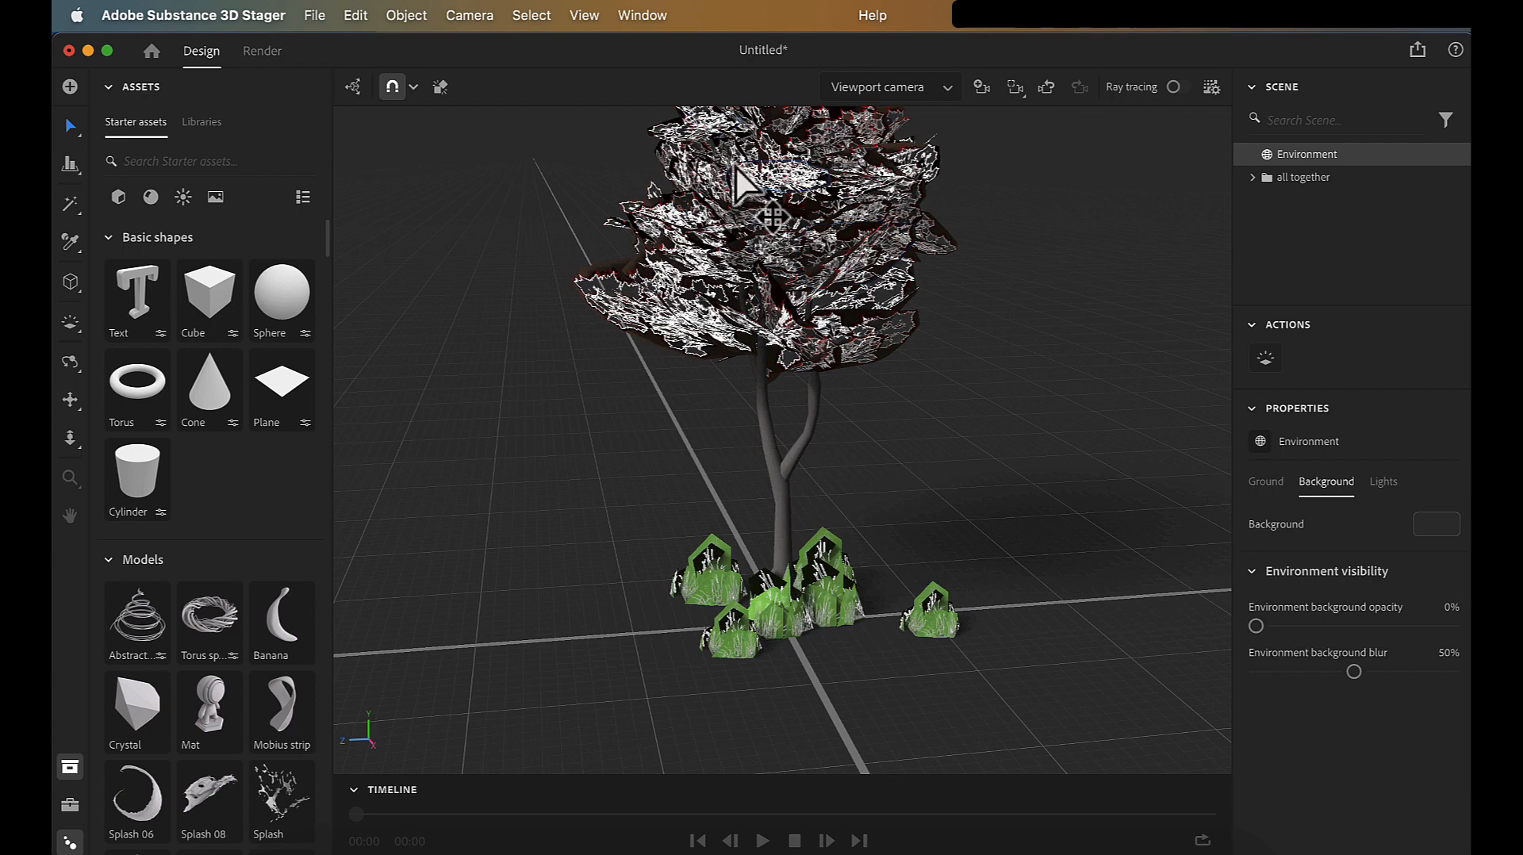
click(626, 317)
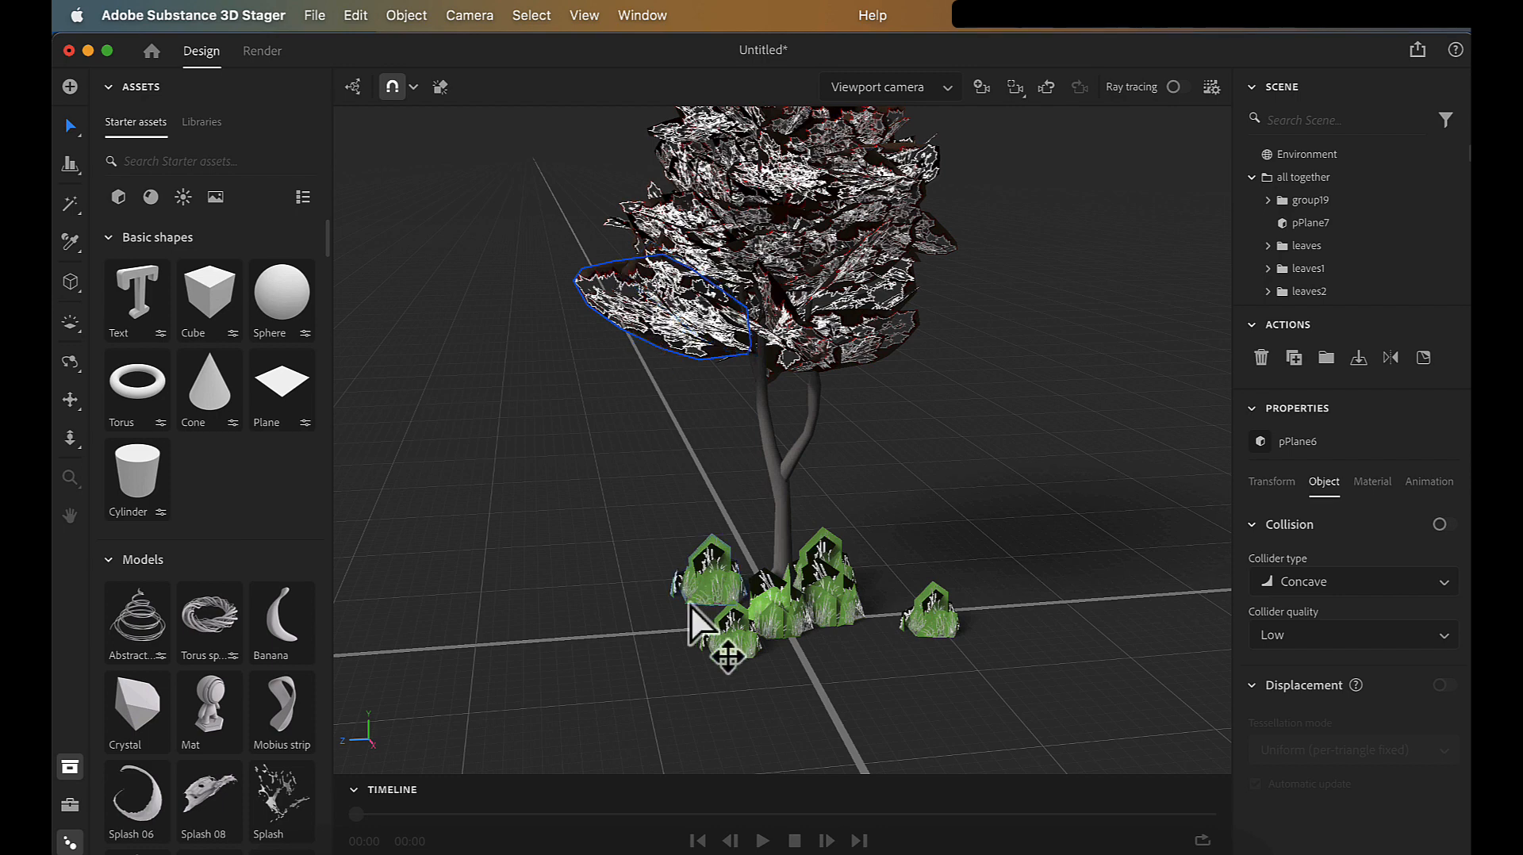
click(724, 585)
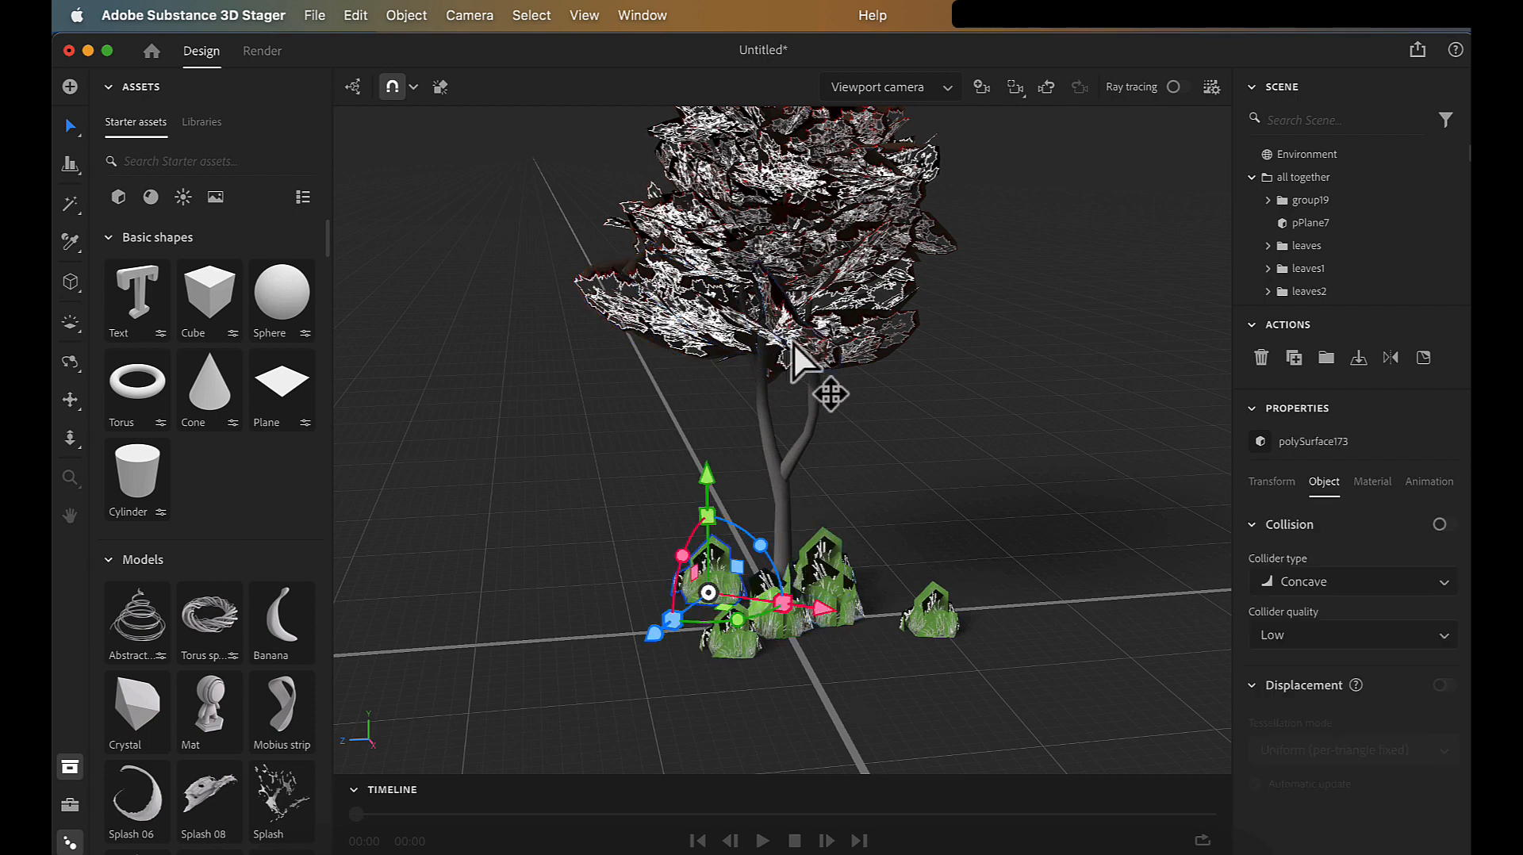
click(824, 343)
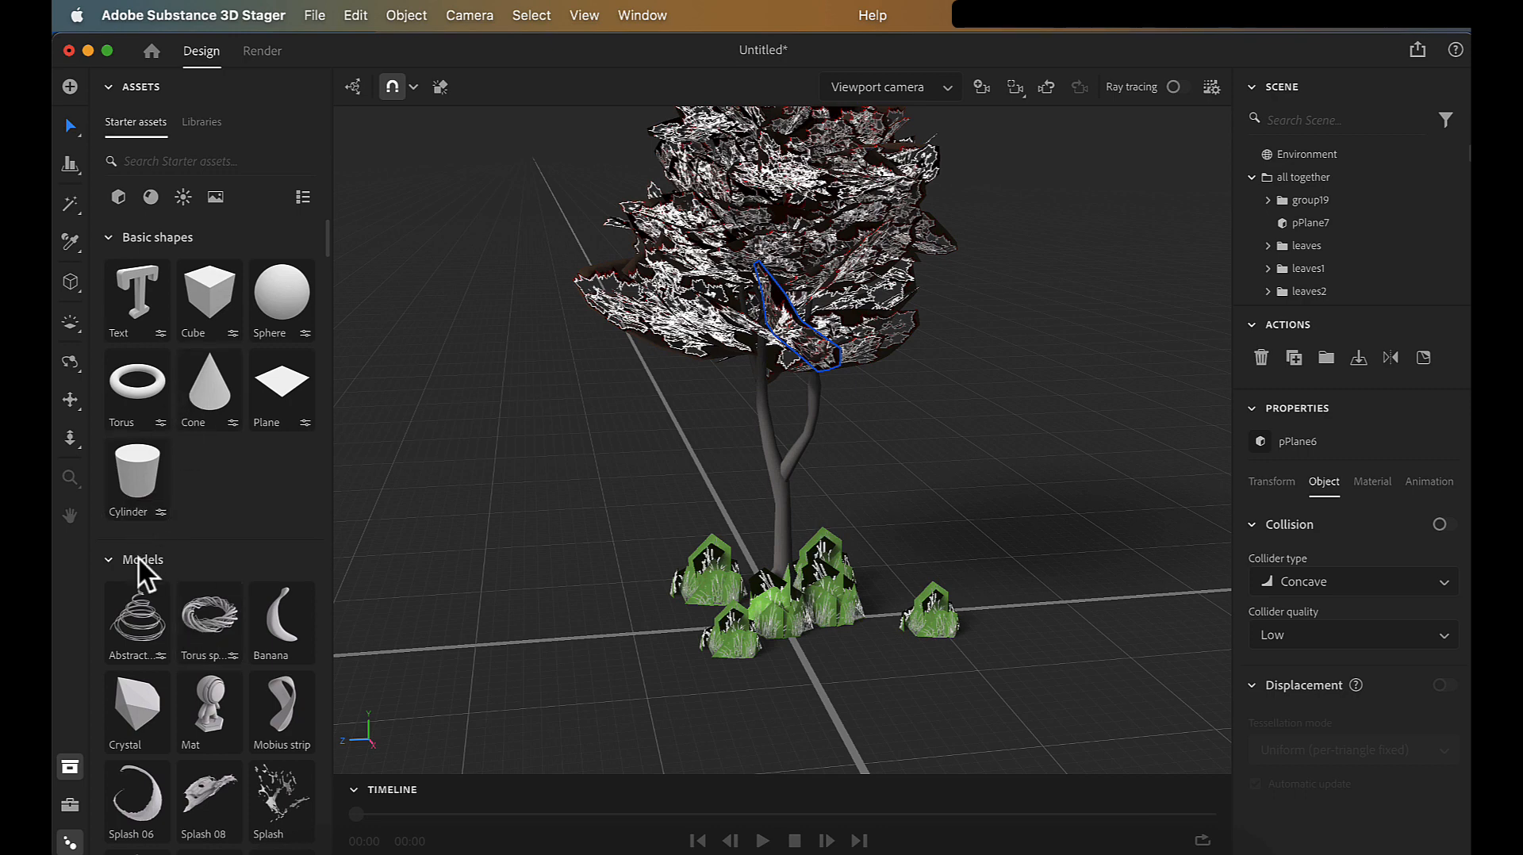
Step: Add a cylinder under the tree as a ground disc with radius 20 and height 0.1
click(127, 501)
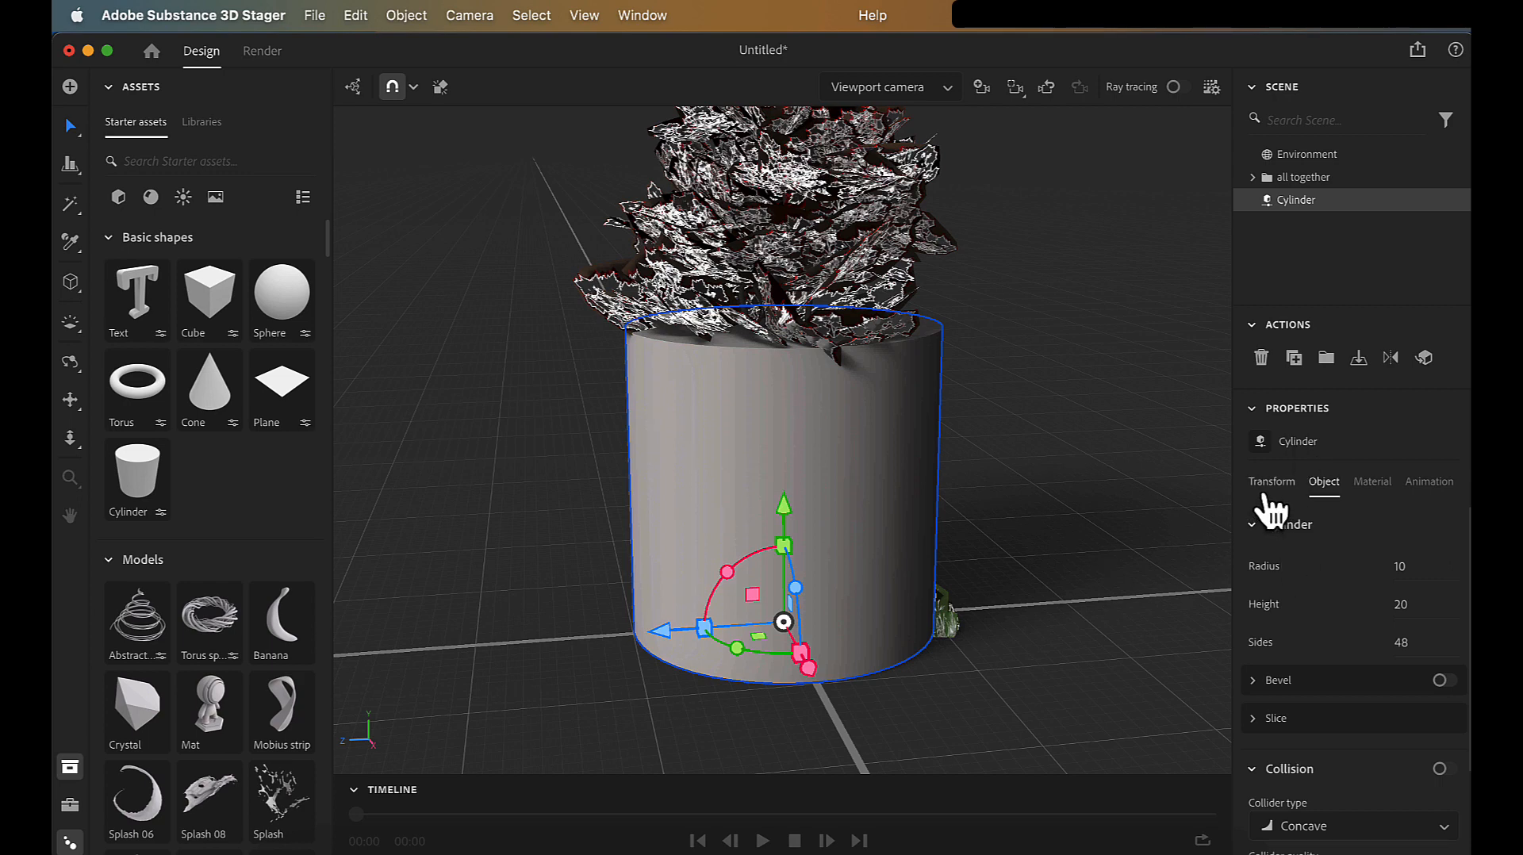
click(1408, 569)
text(3)
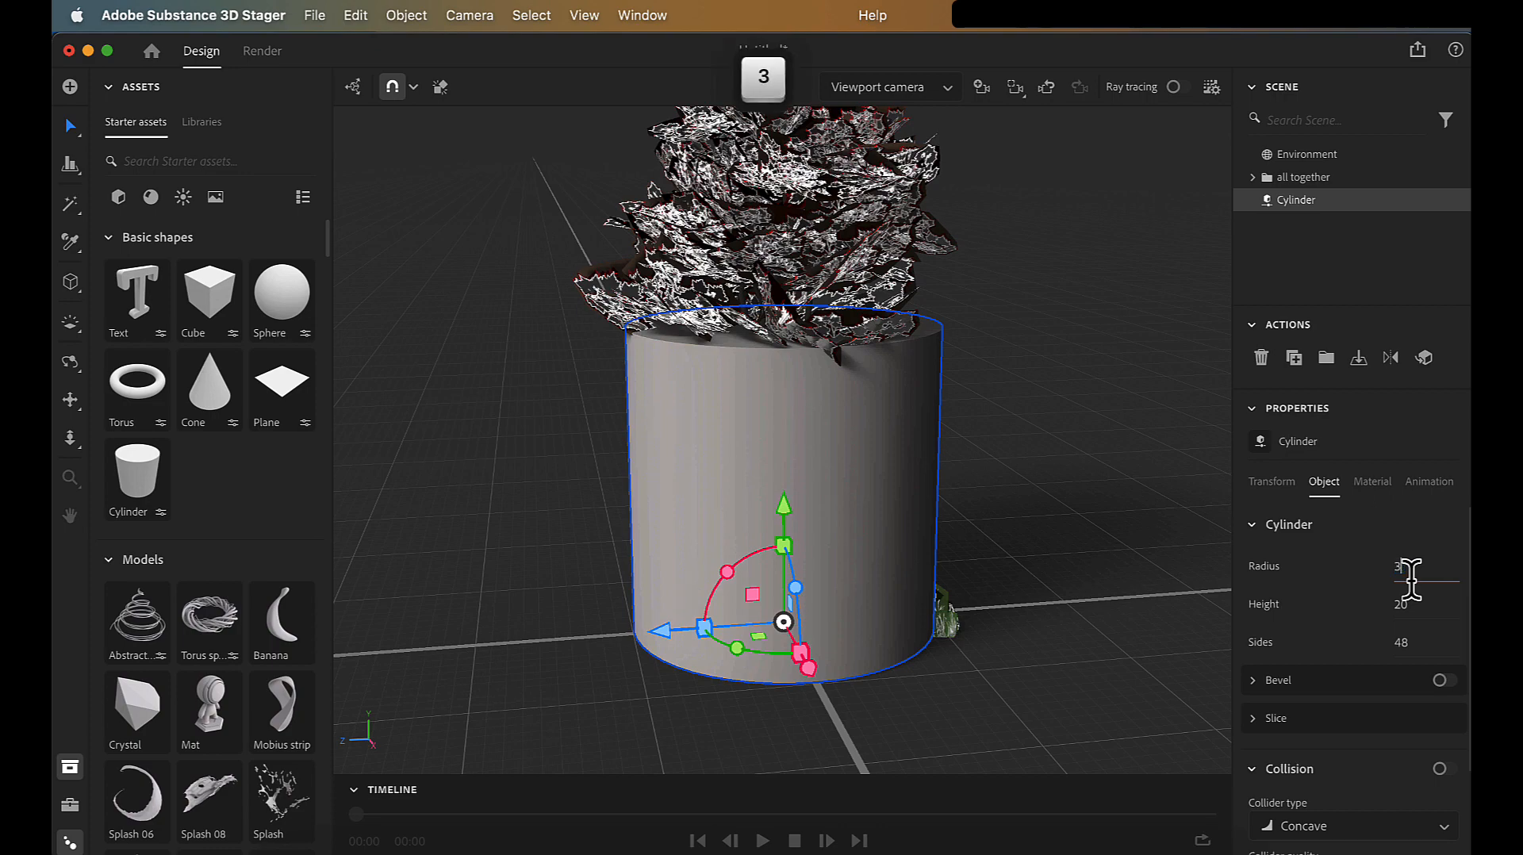
text(0)
key(Return)
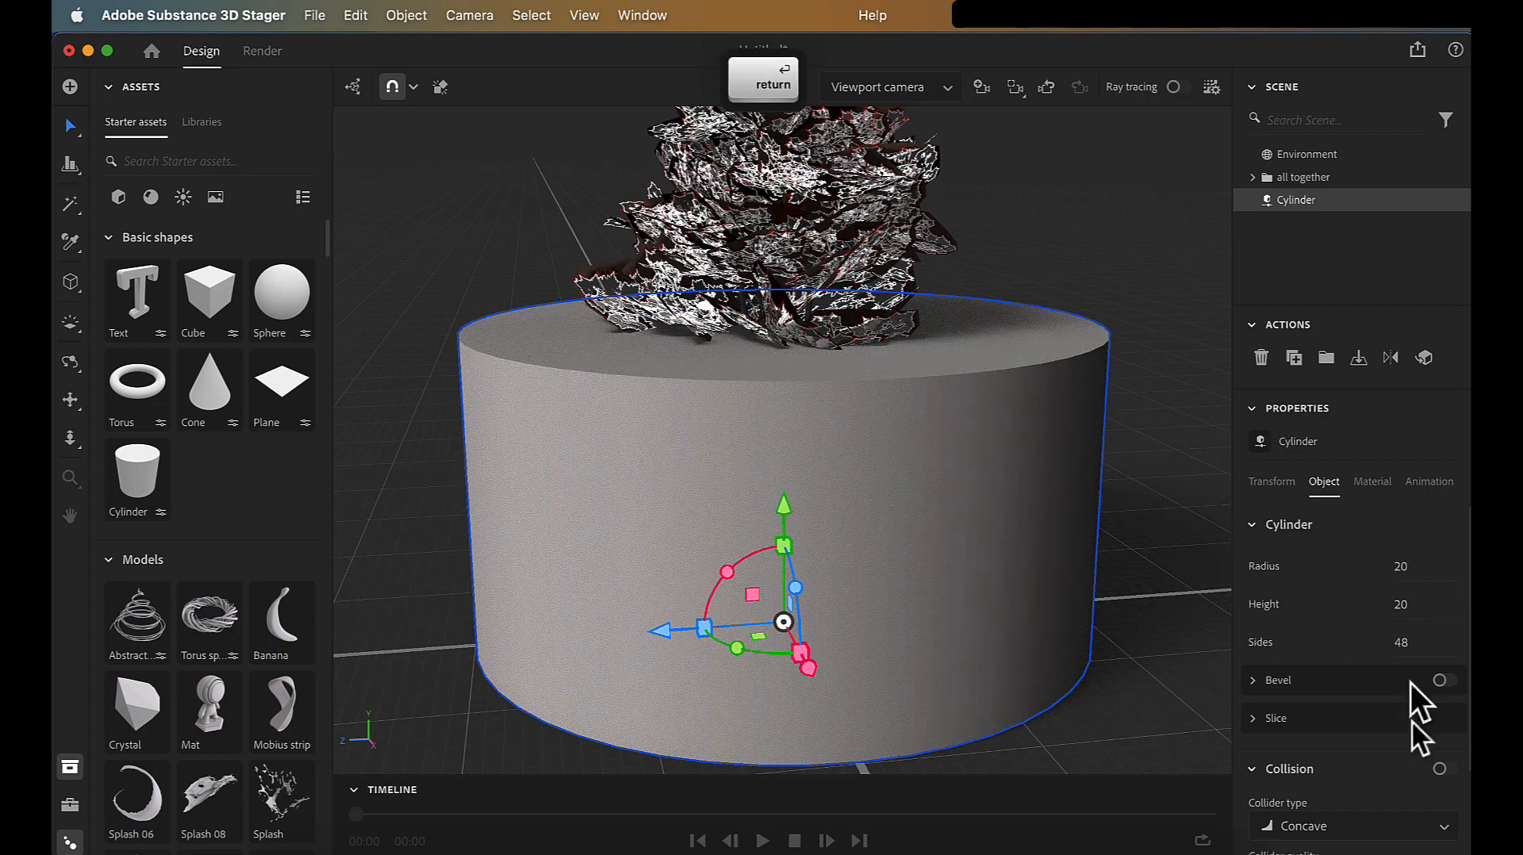
click(1408, 606)
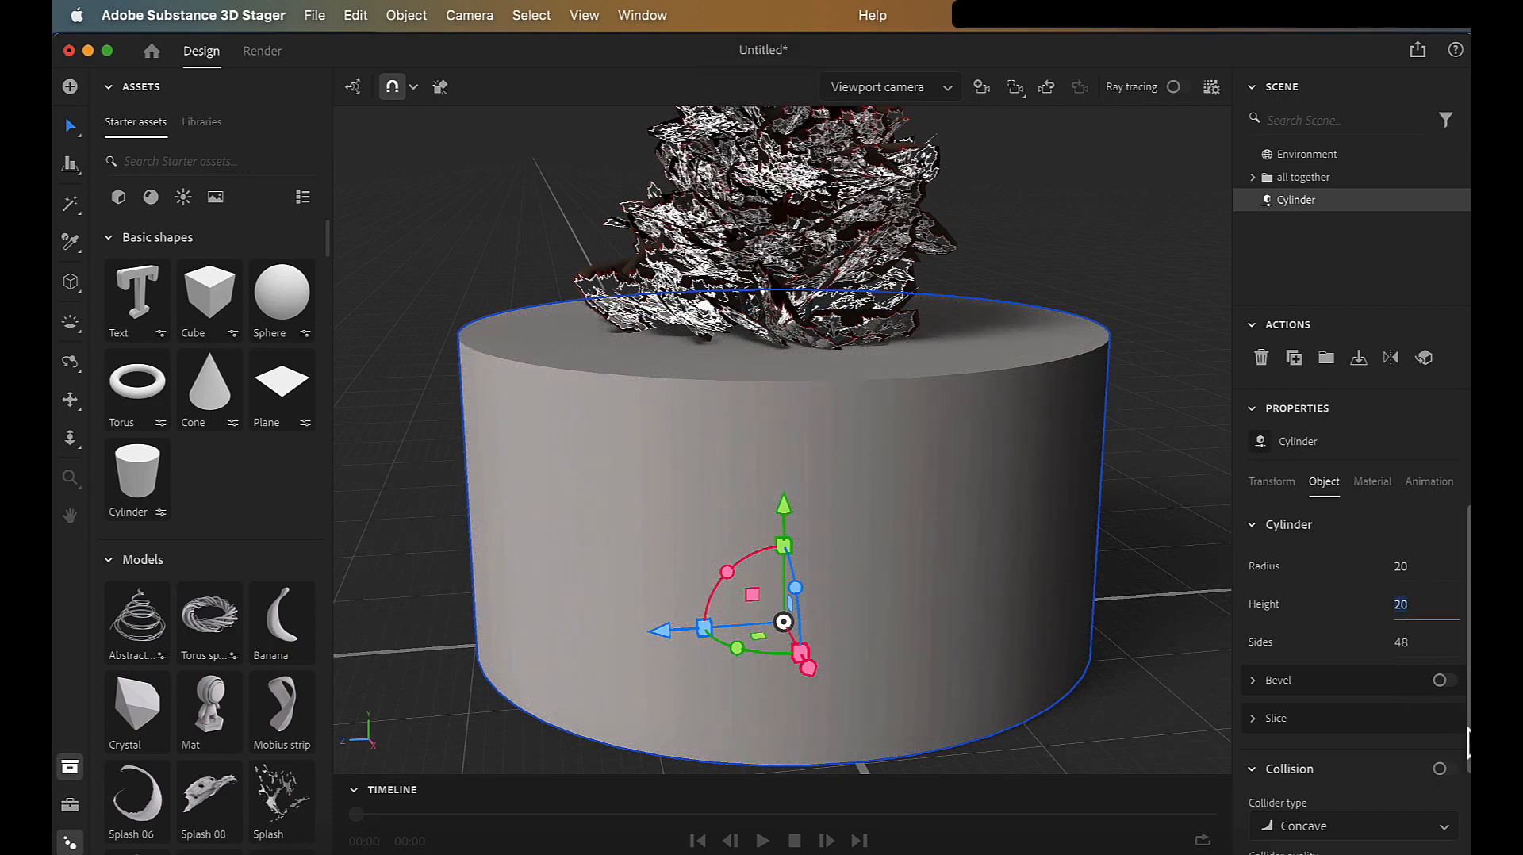
text(0.1)
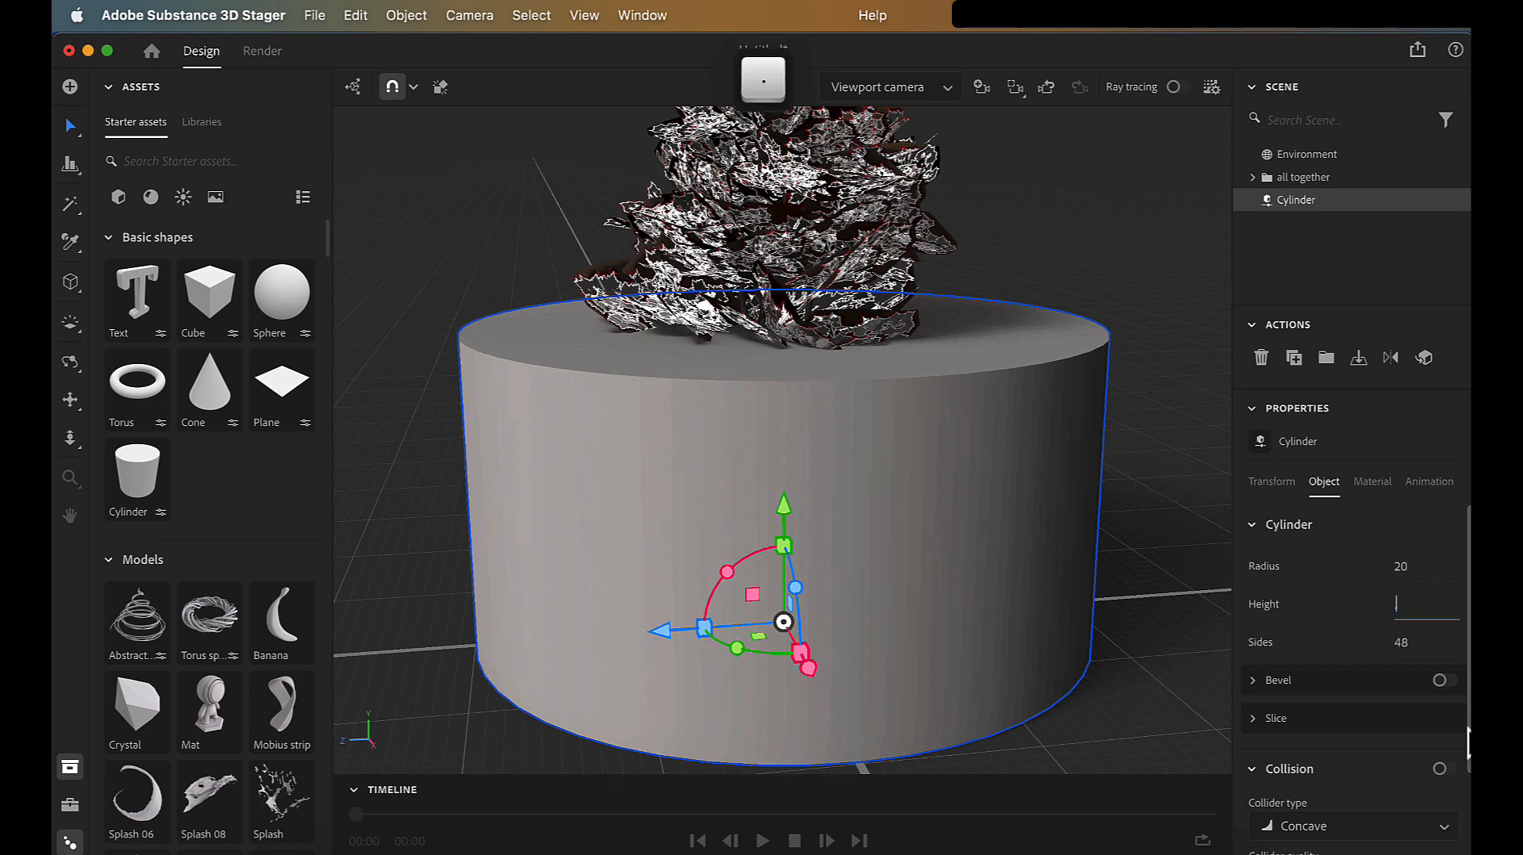
key(Return)
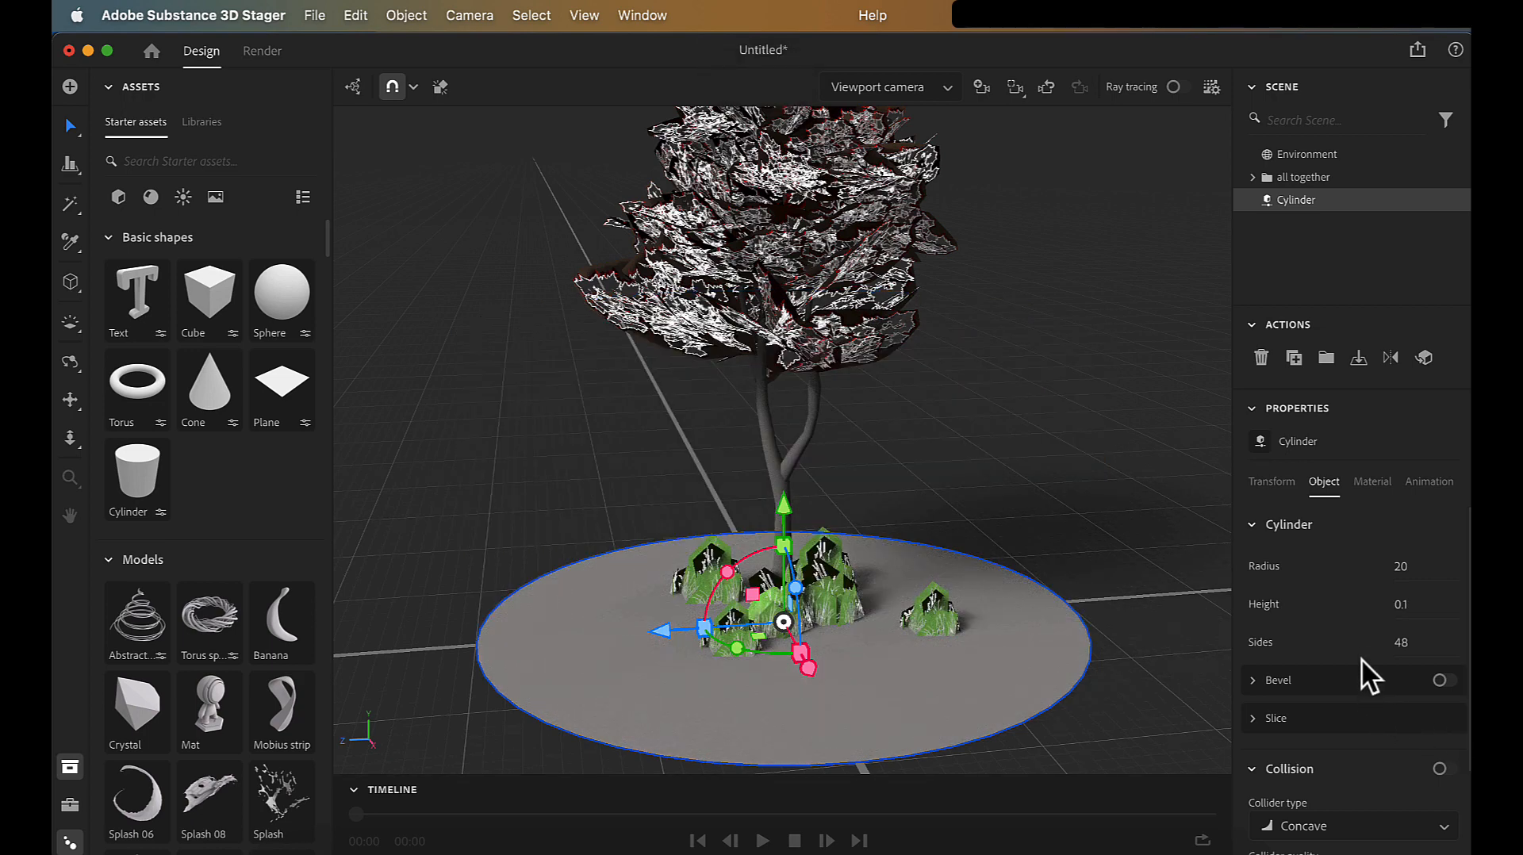
Step: Turn on the bevel for the ground cylinder
scroll(1291, 646, down, 3)
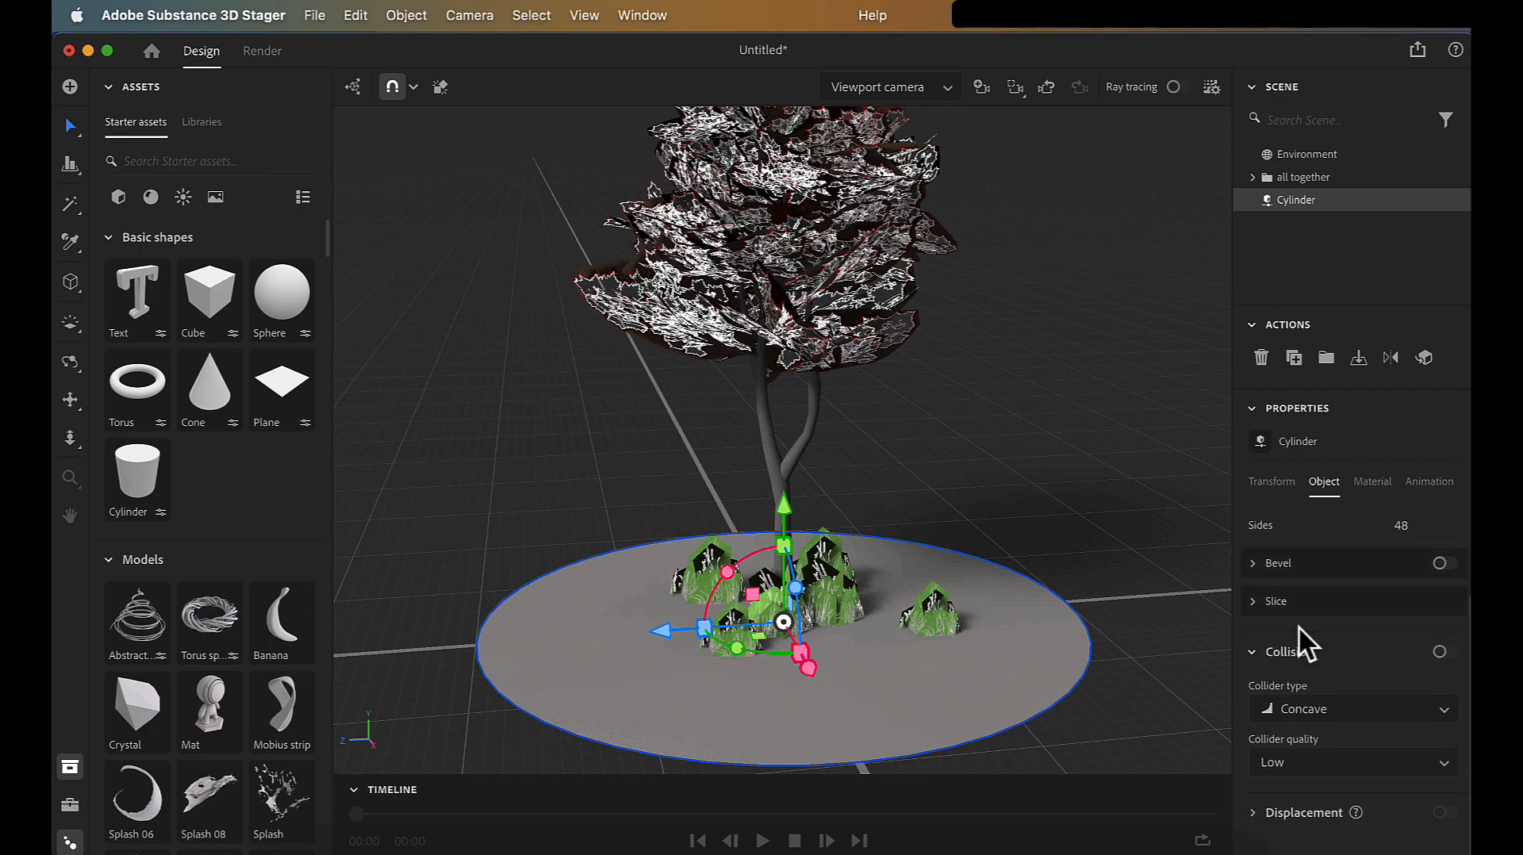
click(1439, 563)
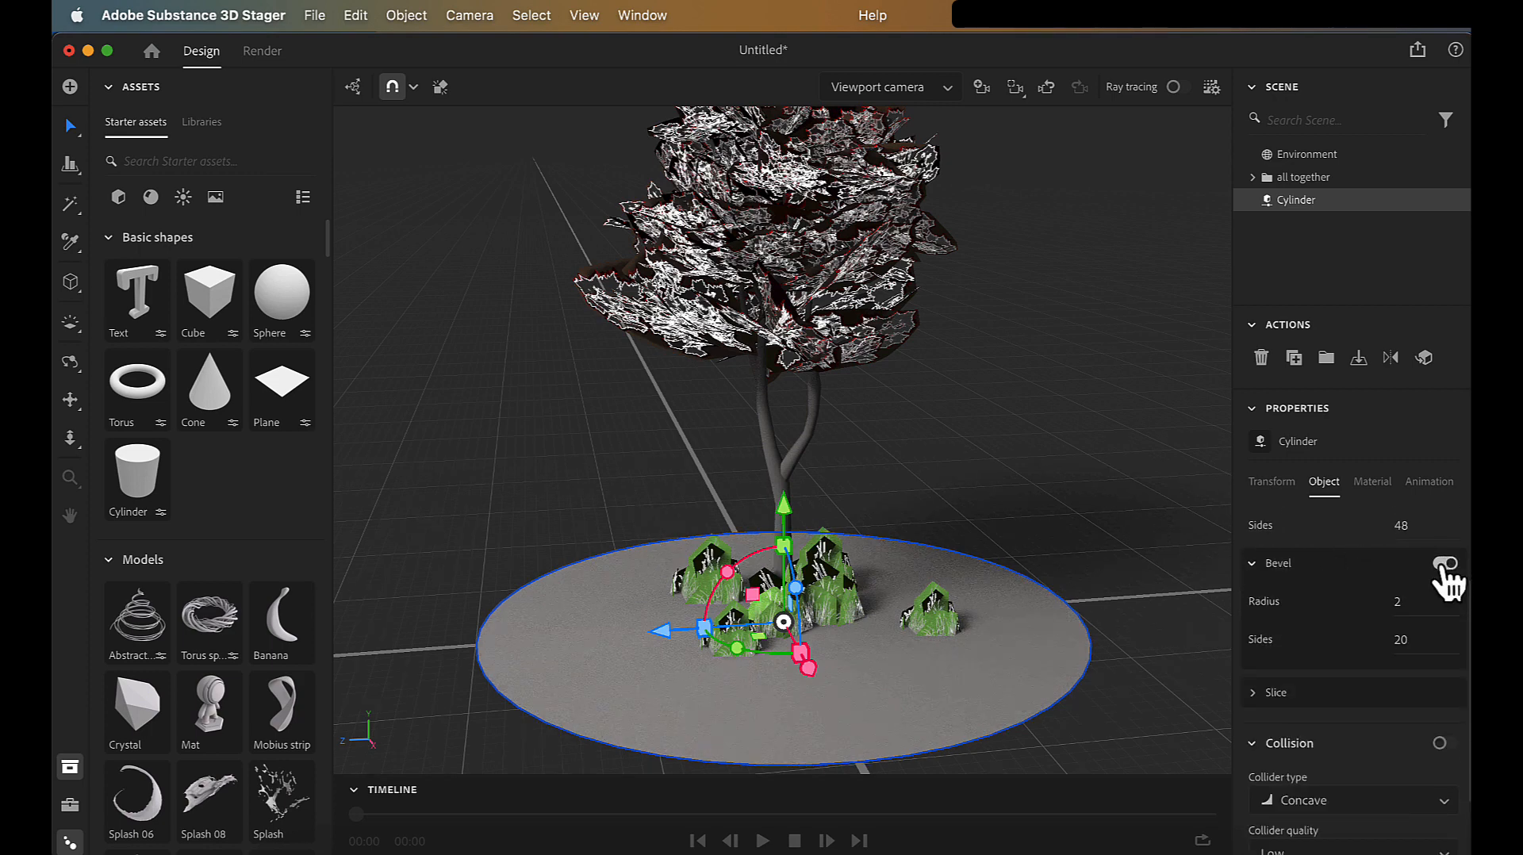
Step: Review the ground cylinder's shape, bevel and collision settings, and its material properties
click(392, 660)
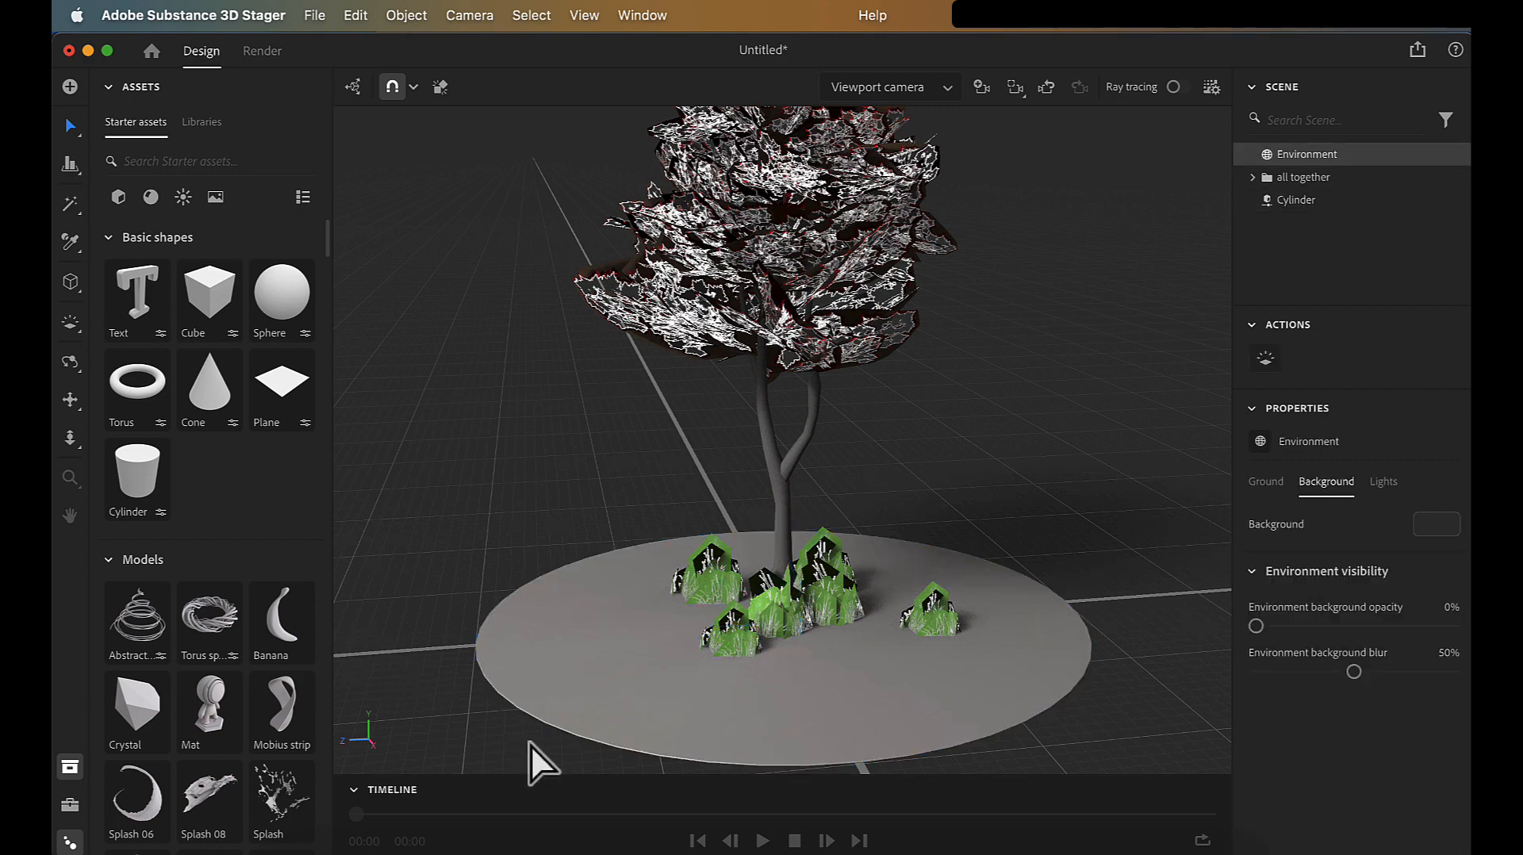
click(573, 708)
scroll(1332, 745, down, 5)
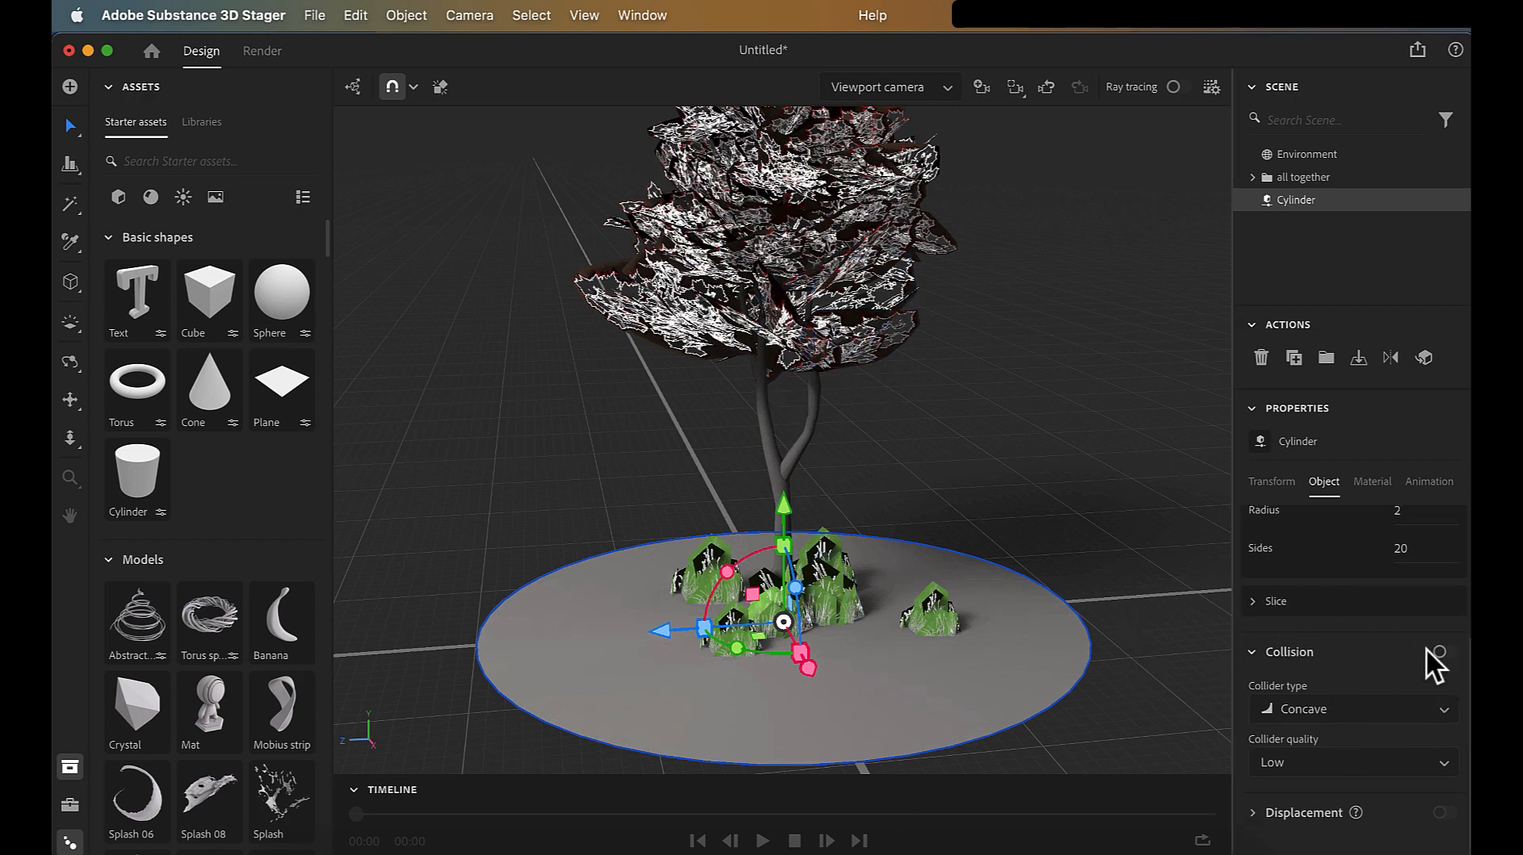
scroll(1378, 612, up, 3)
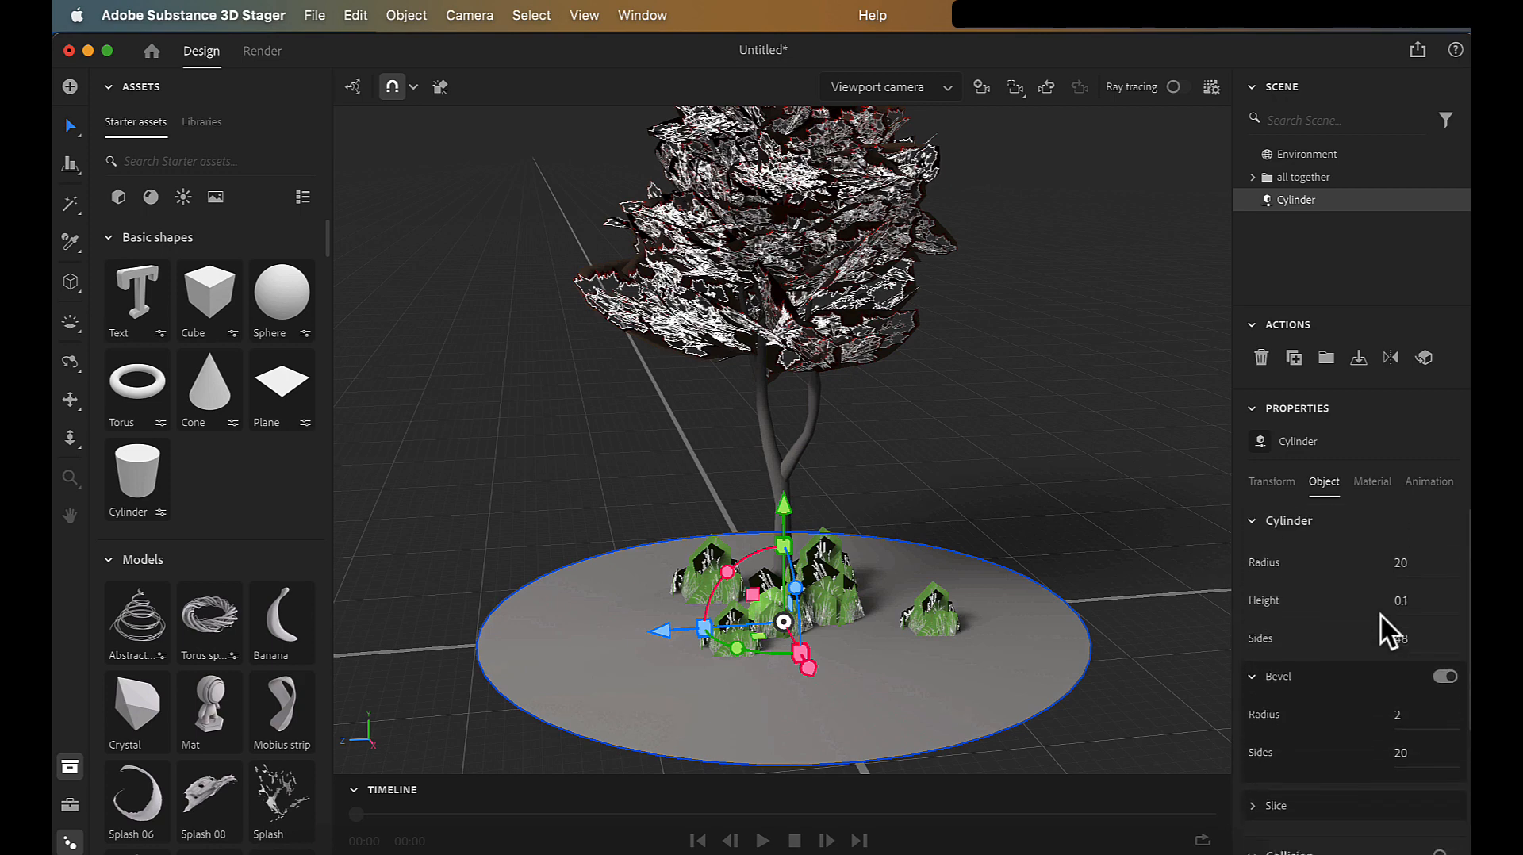
click(1384, 492)
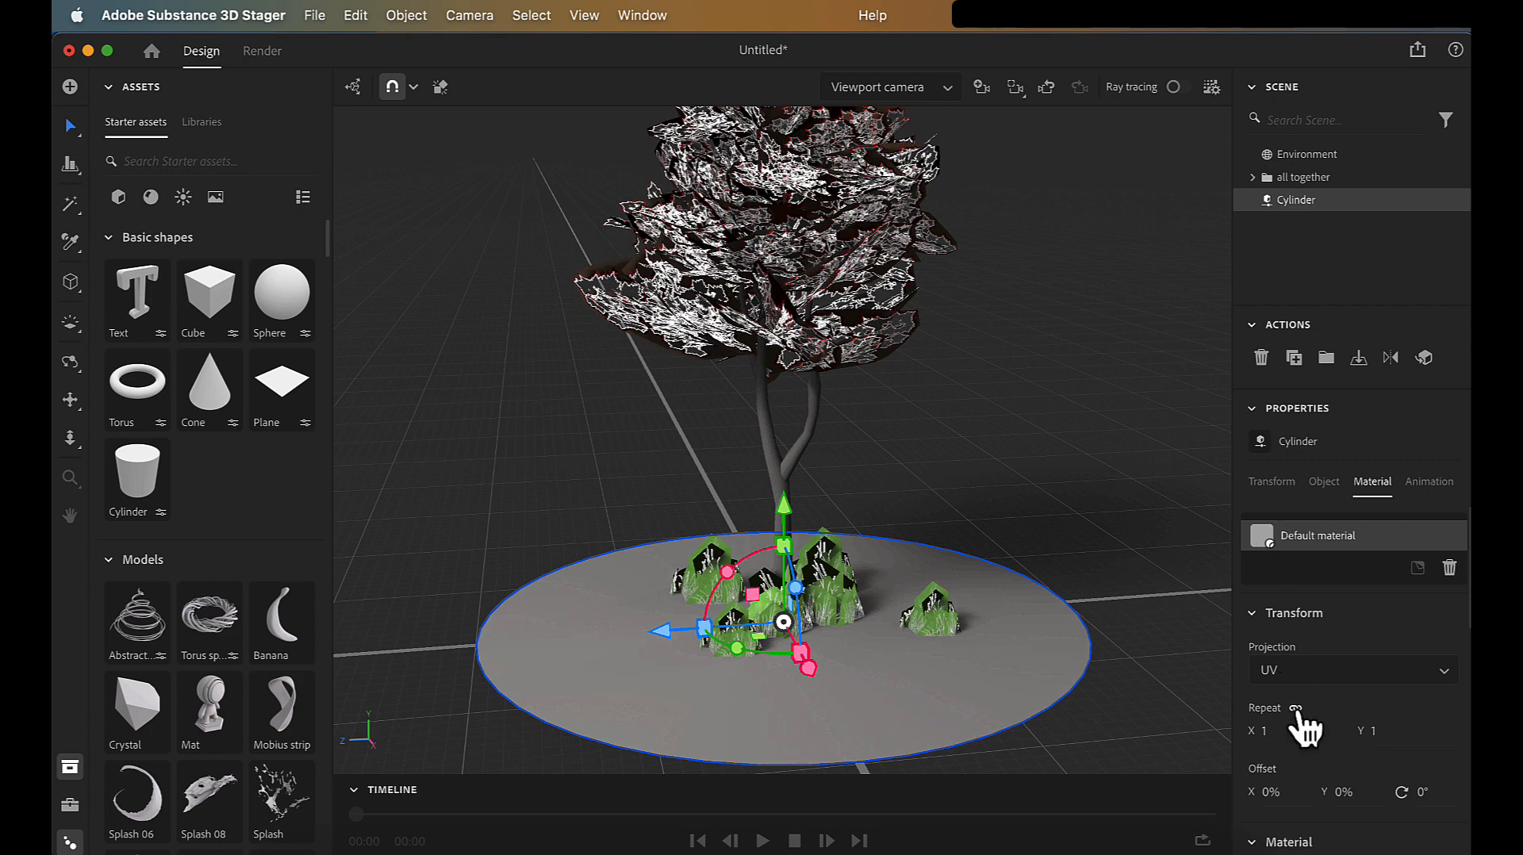
scroll(1323, 685, down, 1)
scroll(1333, 697, down, 5)
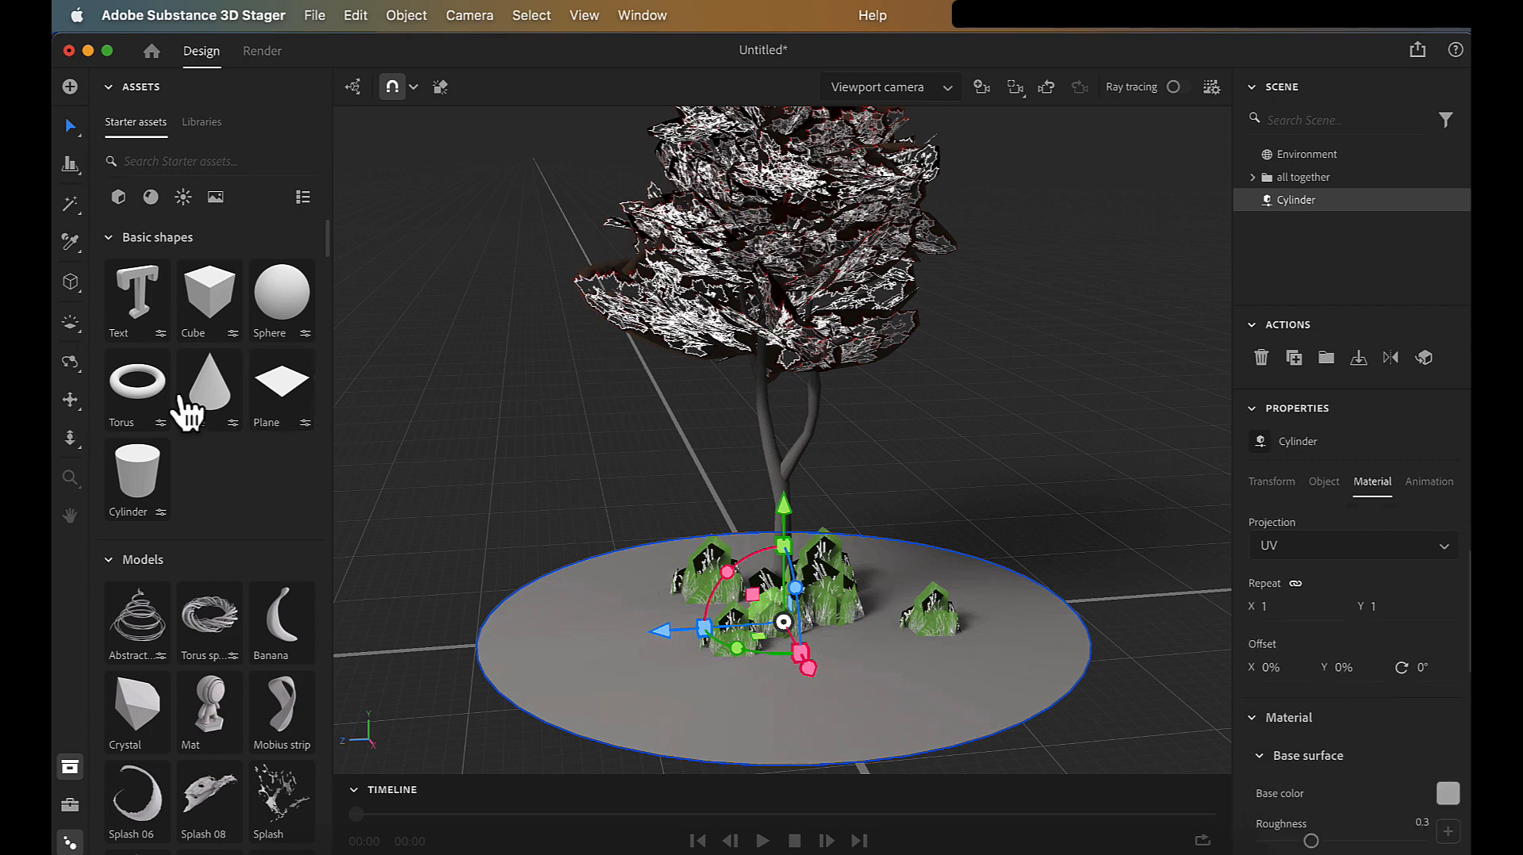
Step: Browse the full collection of starter models for objects that could suit the scene
click(118, 198)
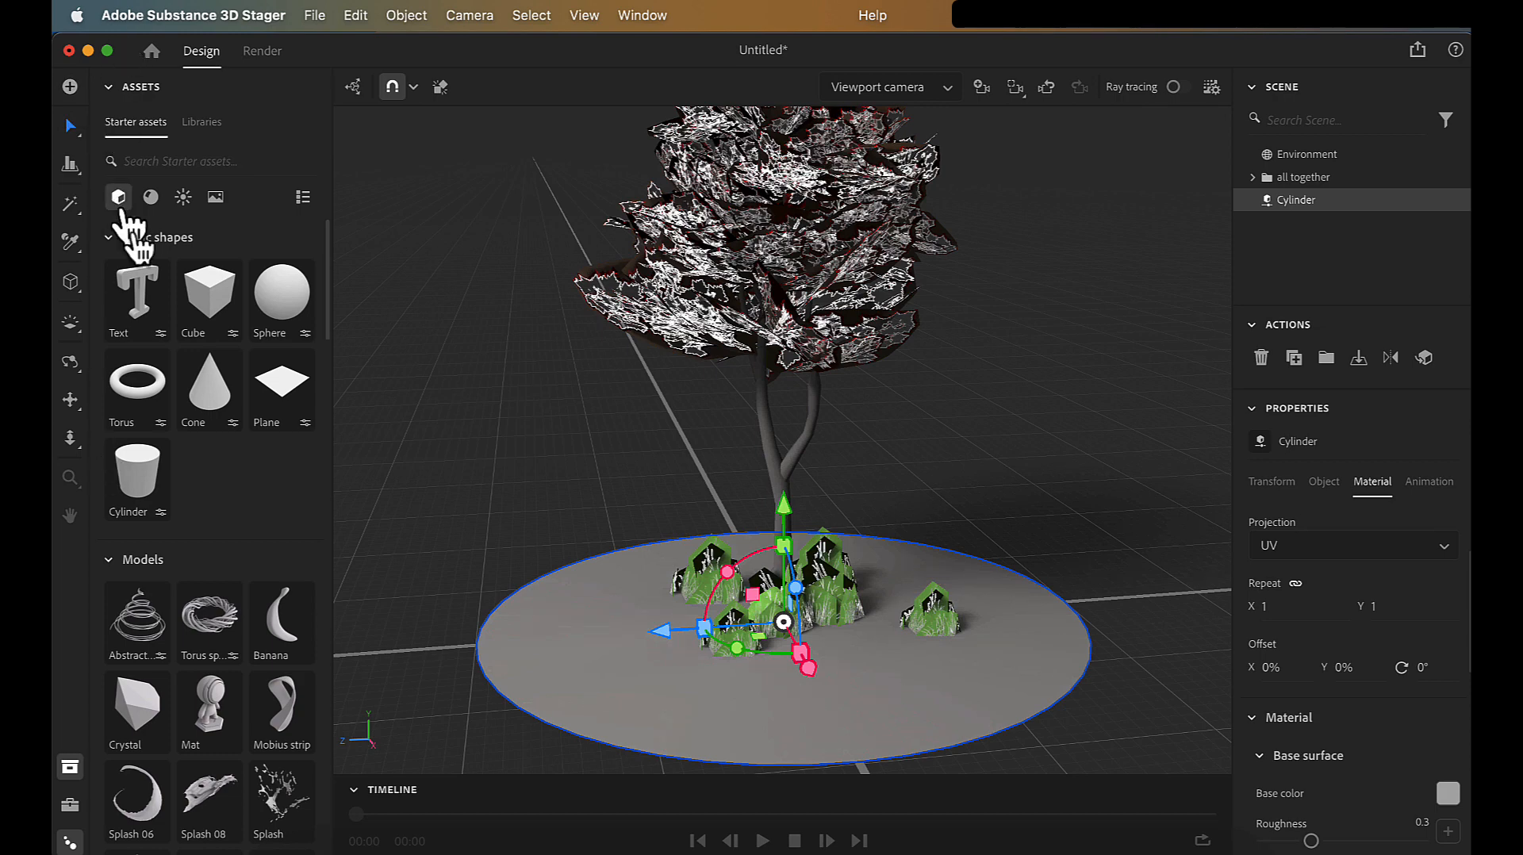
scroll(212, 522, down, 3)
scroll(211, 522, down, 10)
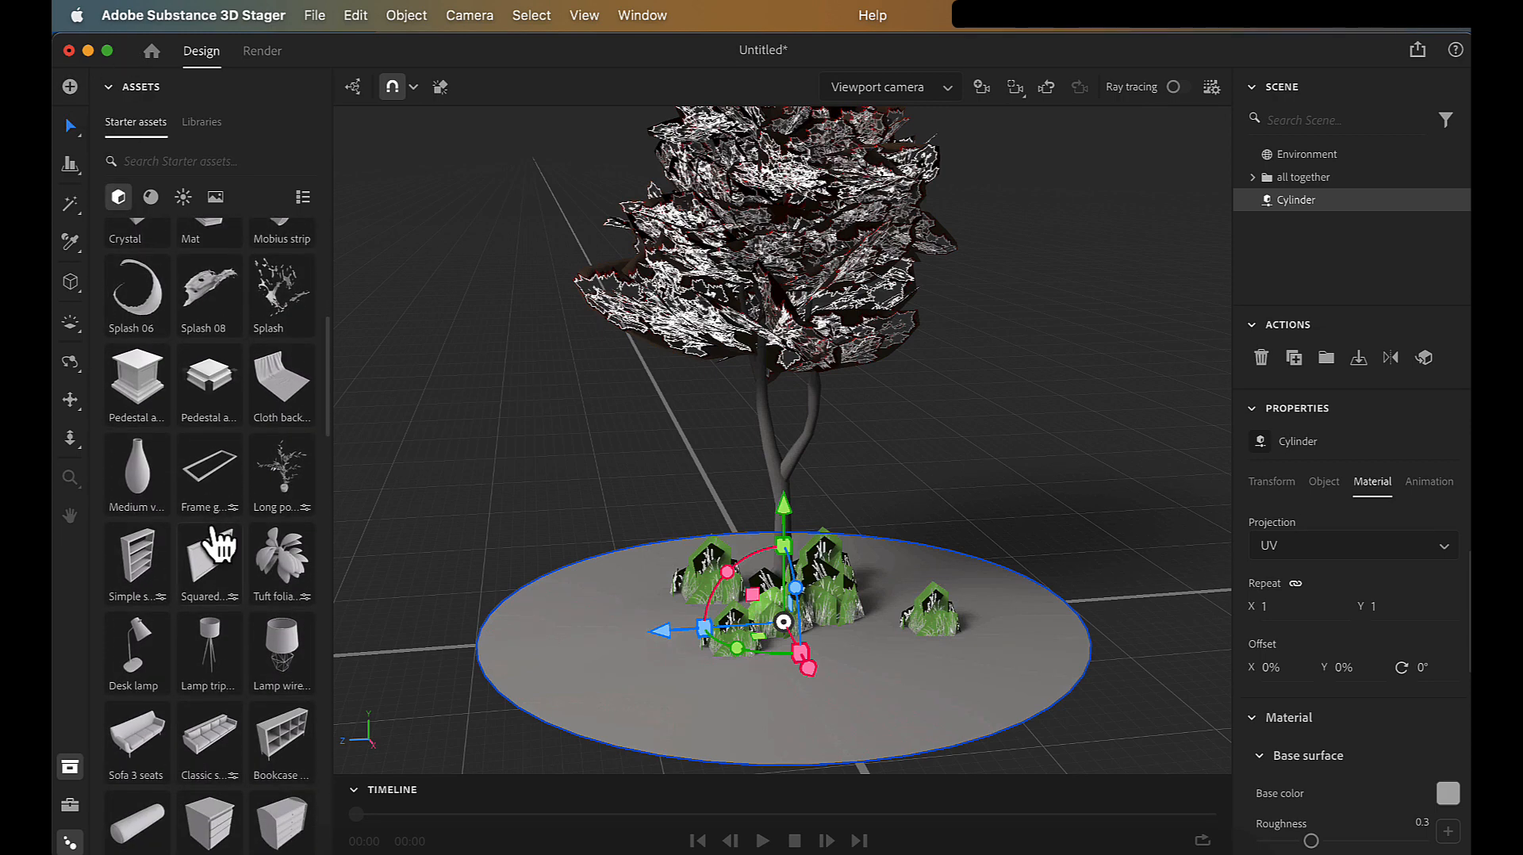
scroll(214, 544, down, 6)
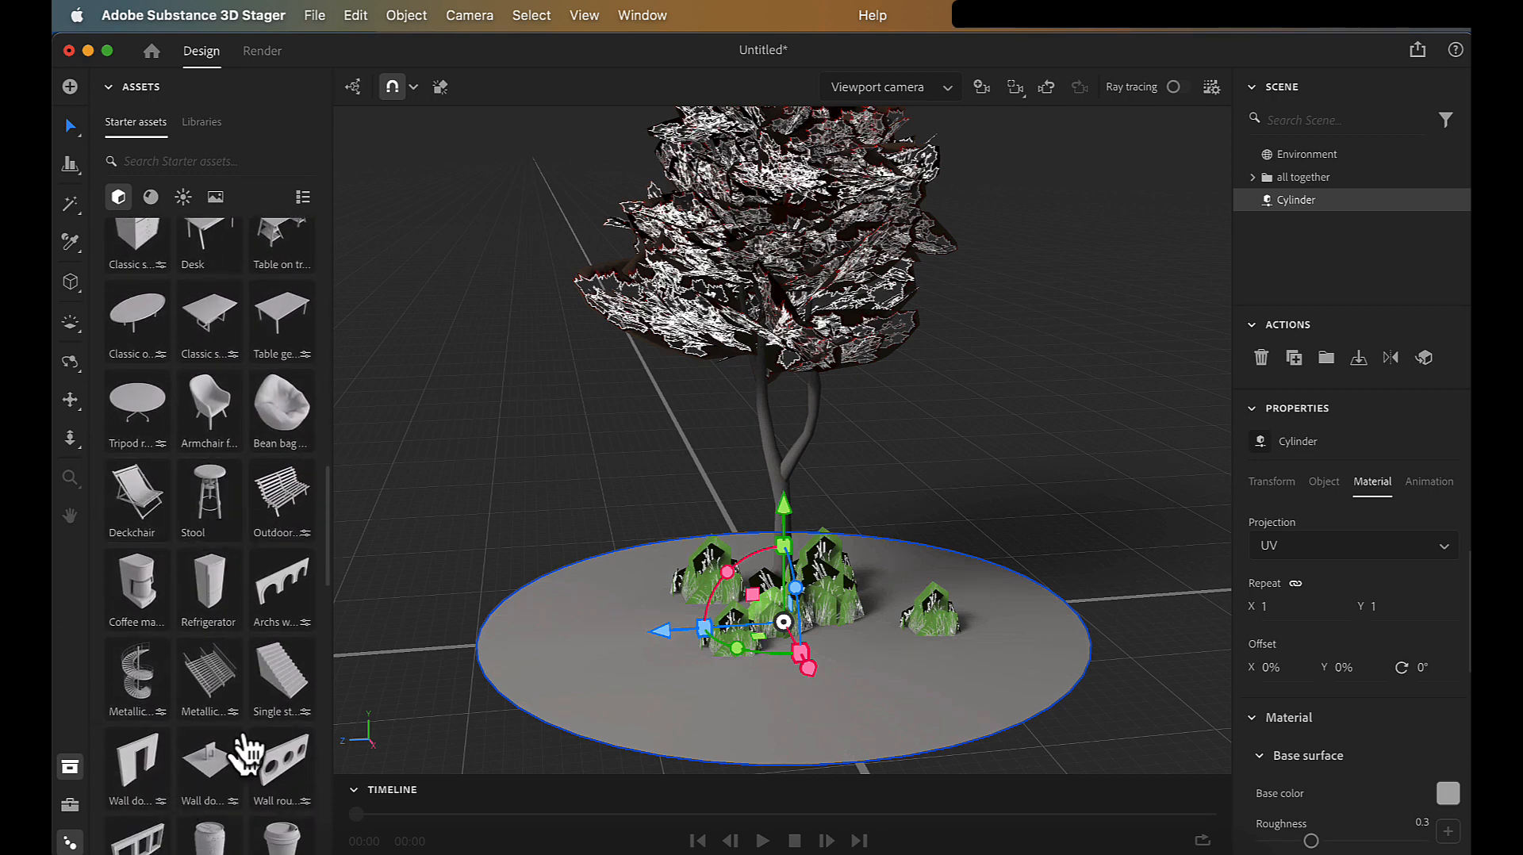
scroll(246, 733, down, 4)
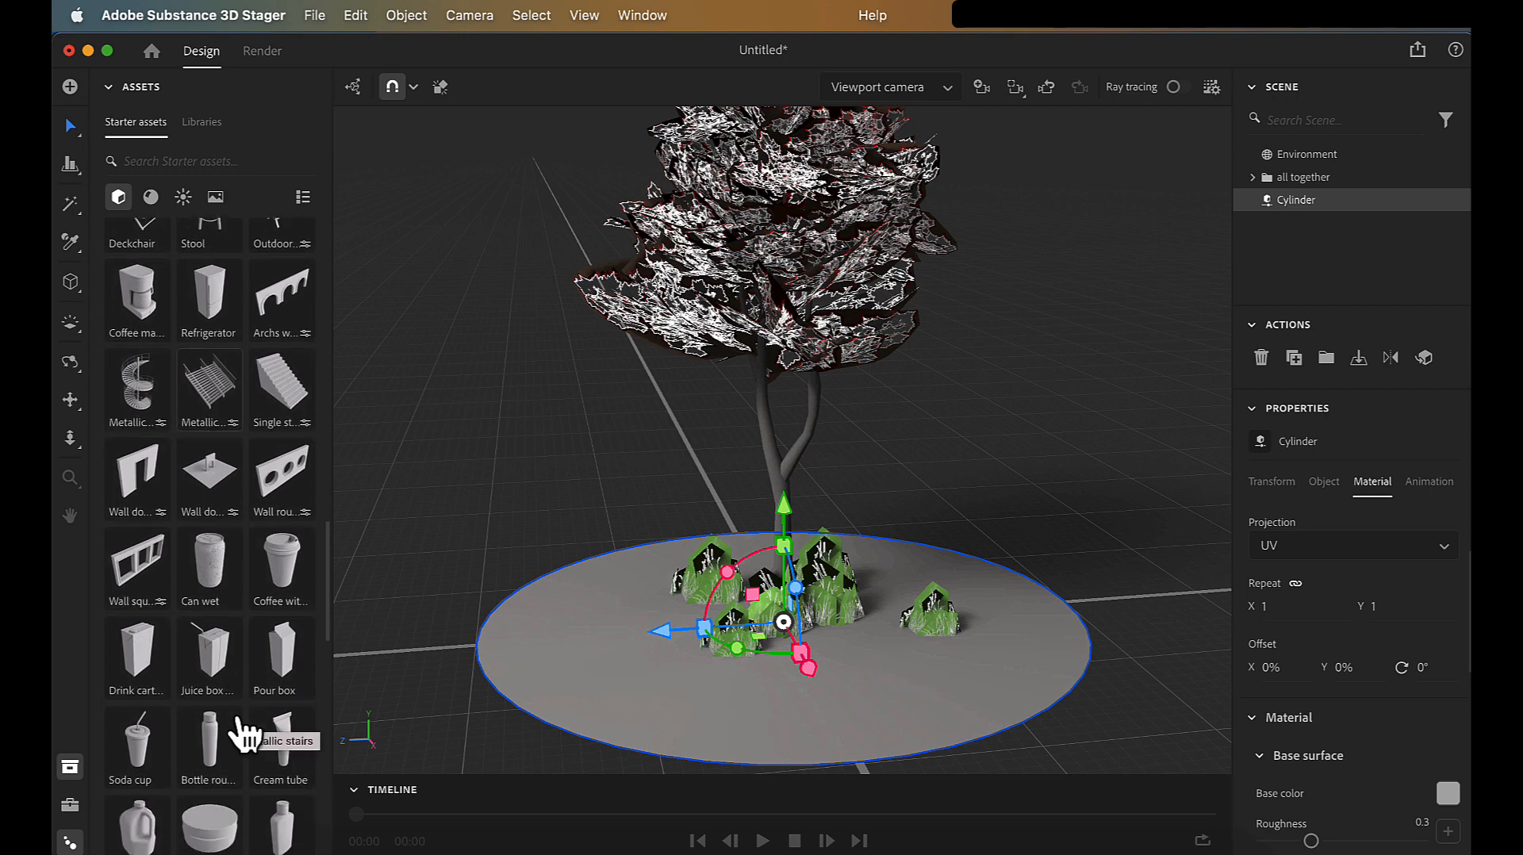
scroll(242, 733, down, 1)
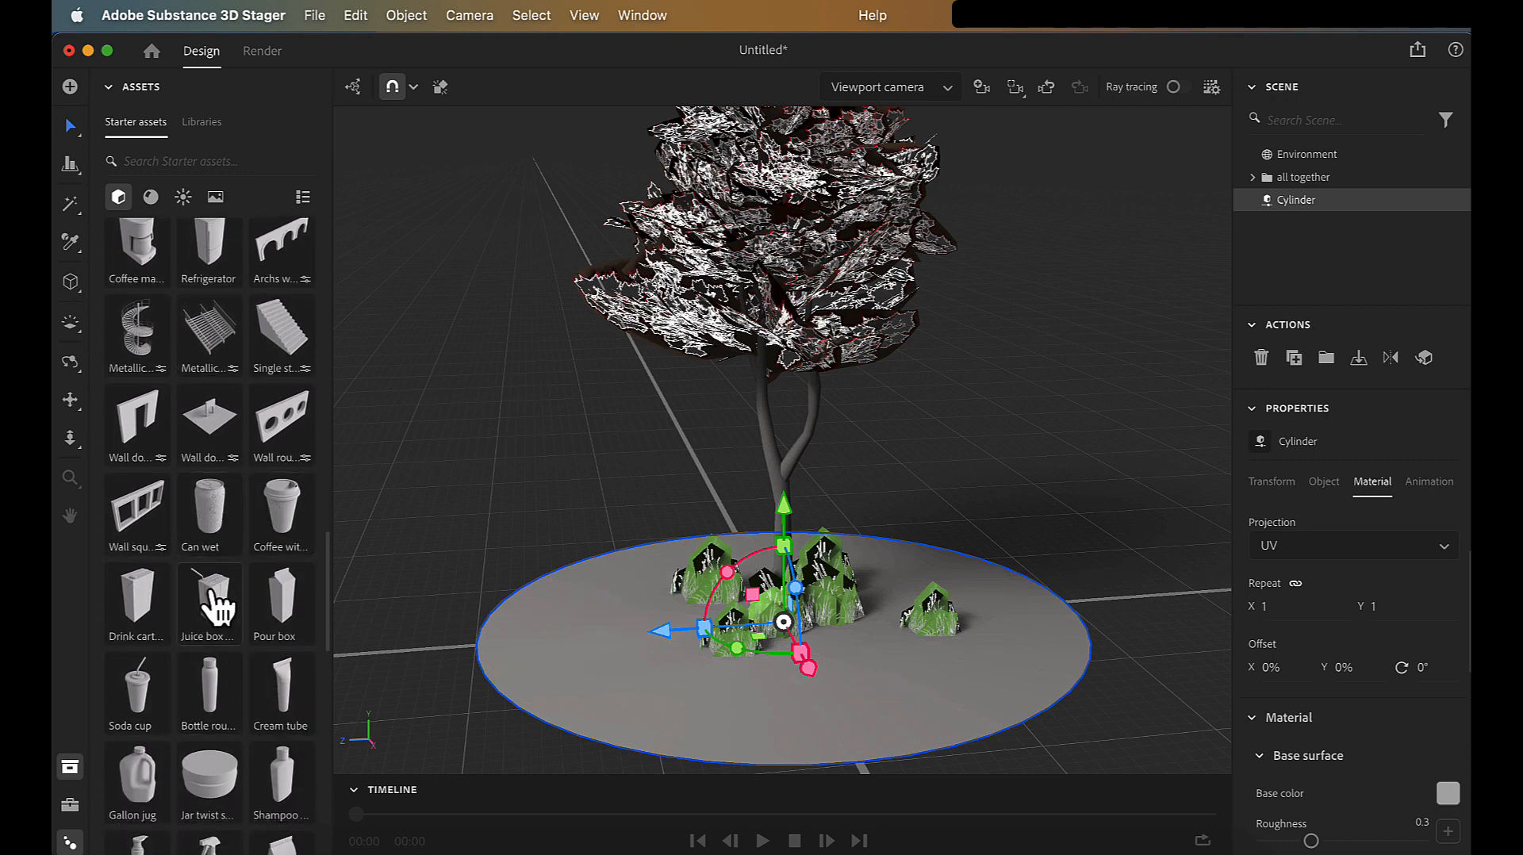
scroll(211, 602, down, 6)
scroll(211, 605, down, 12)
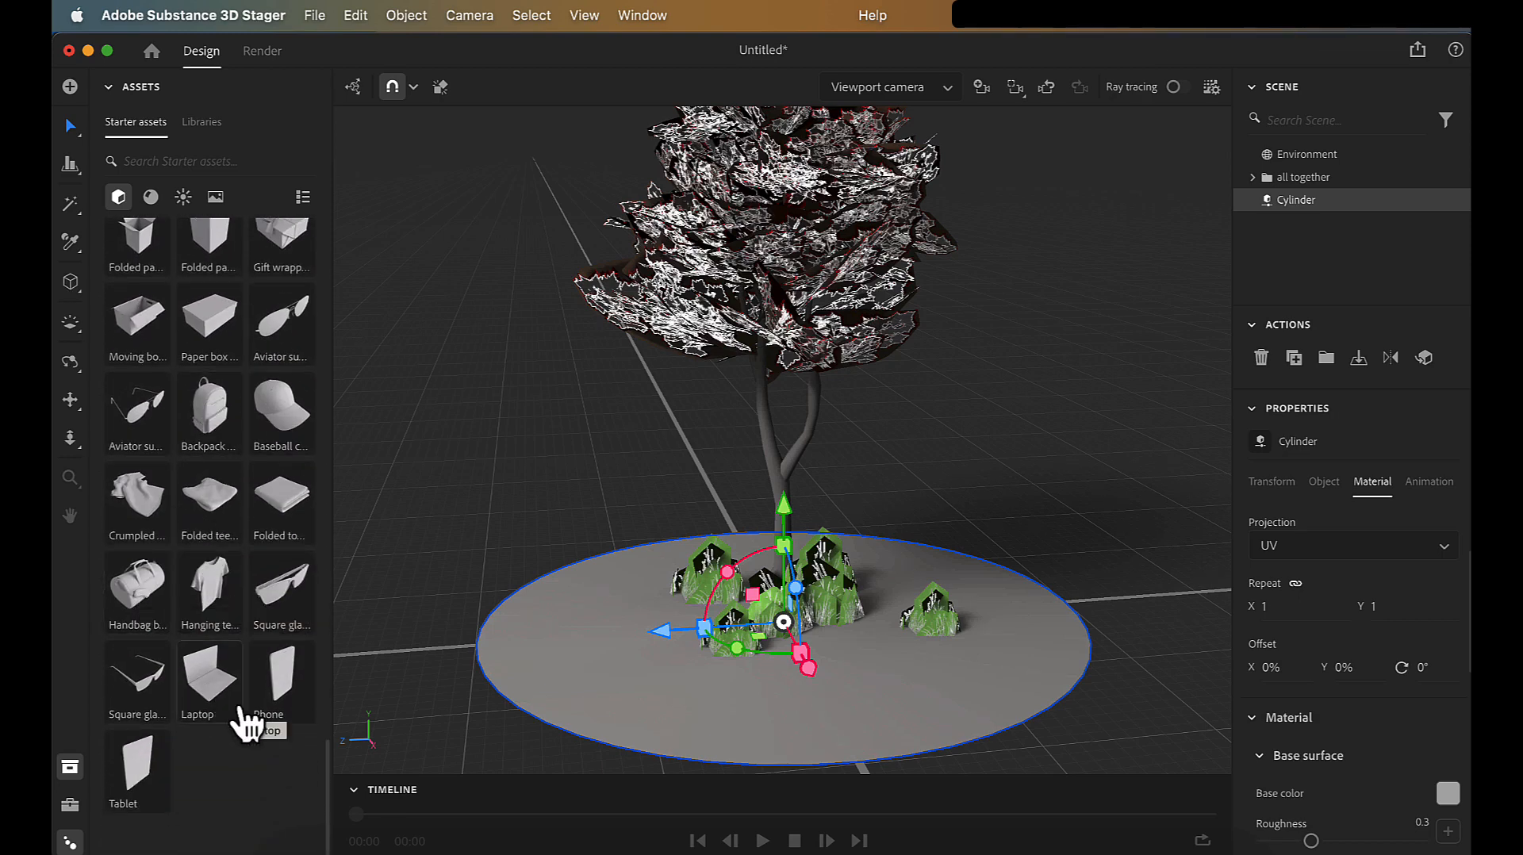
scroll(246, 723, up, 15)
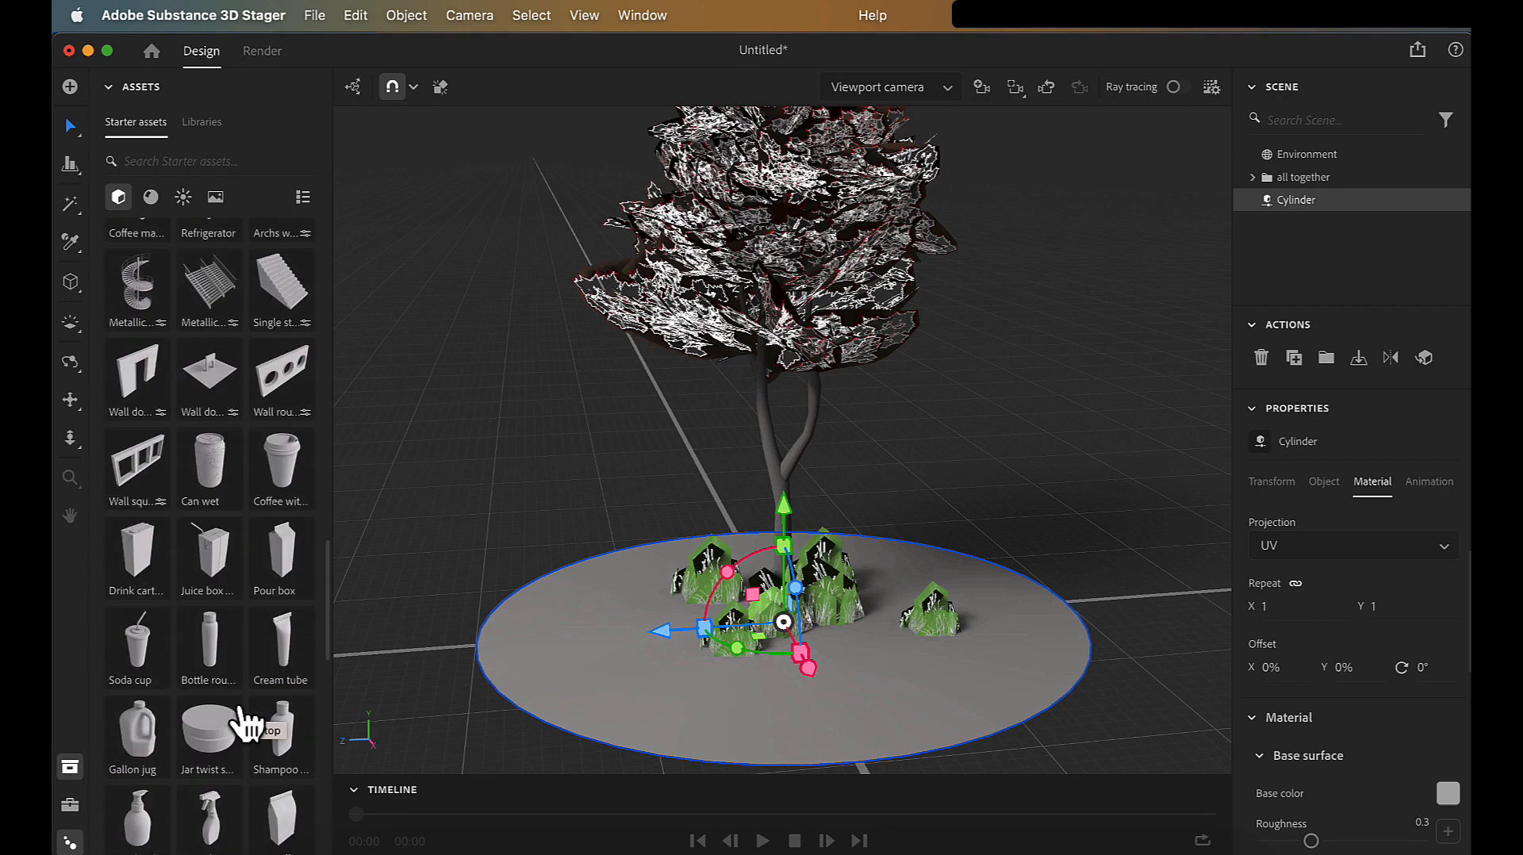
scroll(246, 723, up, 10)
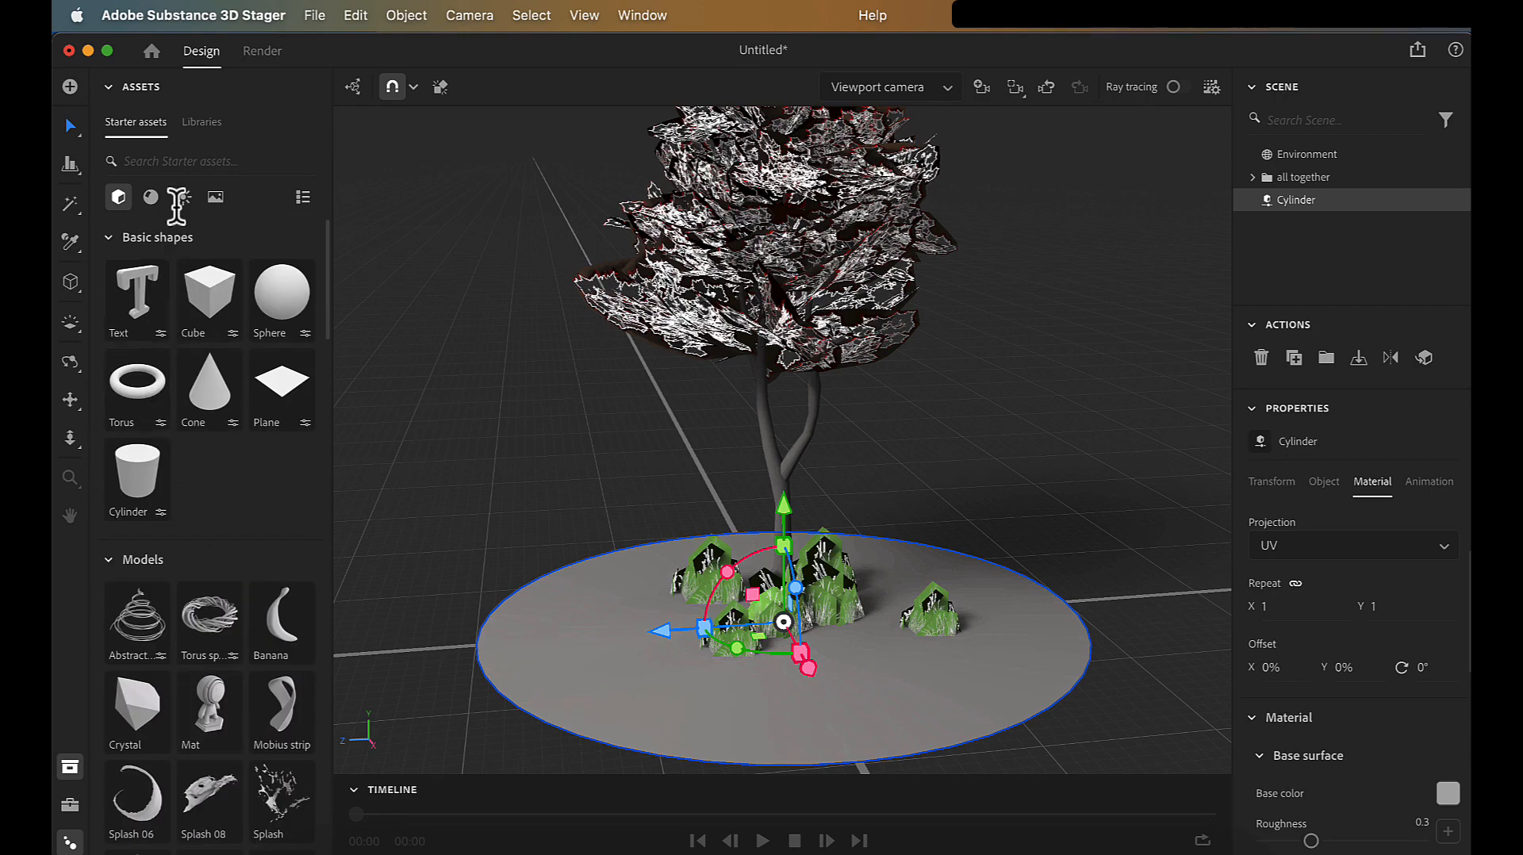
Step: Look through the starter materials and apply the basic Matte material to the ground cylinder
click(150, 197)
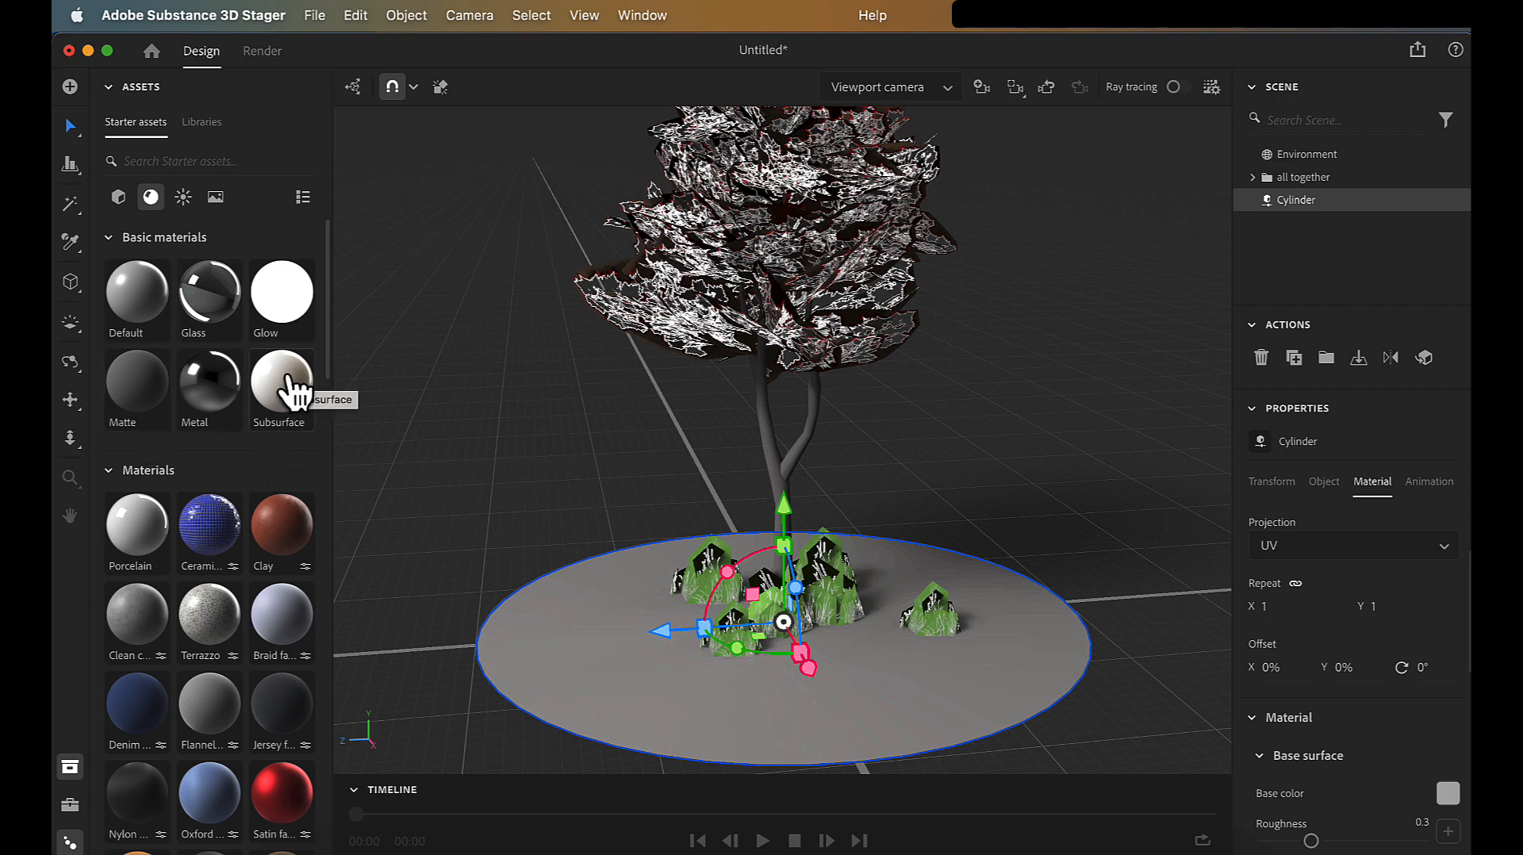
scroll(290, 380, down, 5)
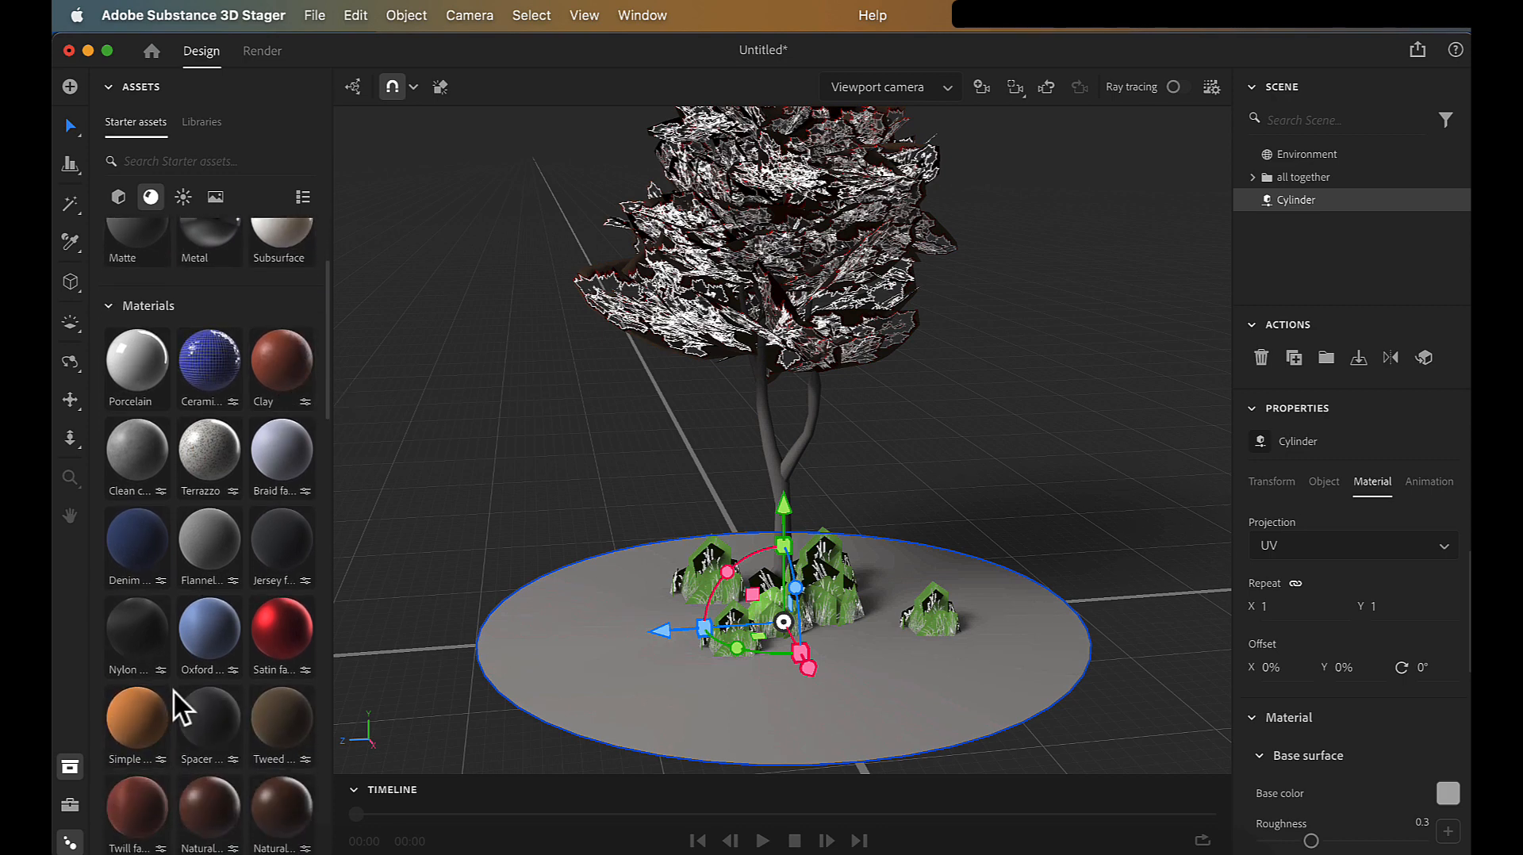
scroll(174, 687, down, 20)
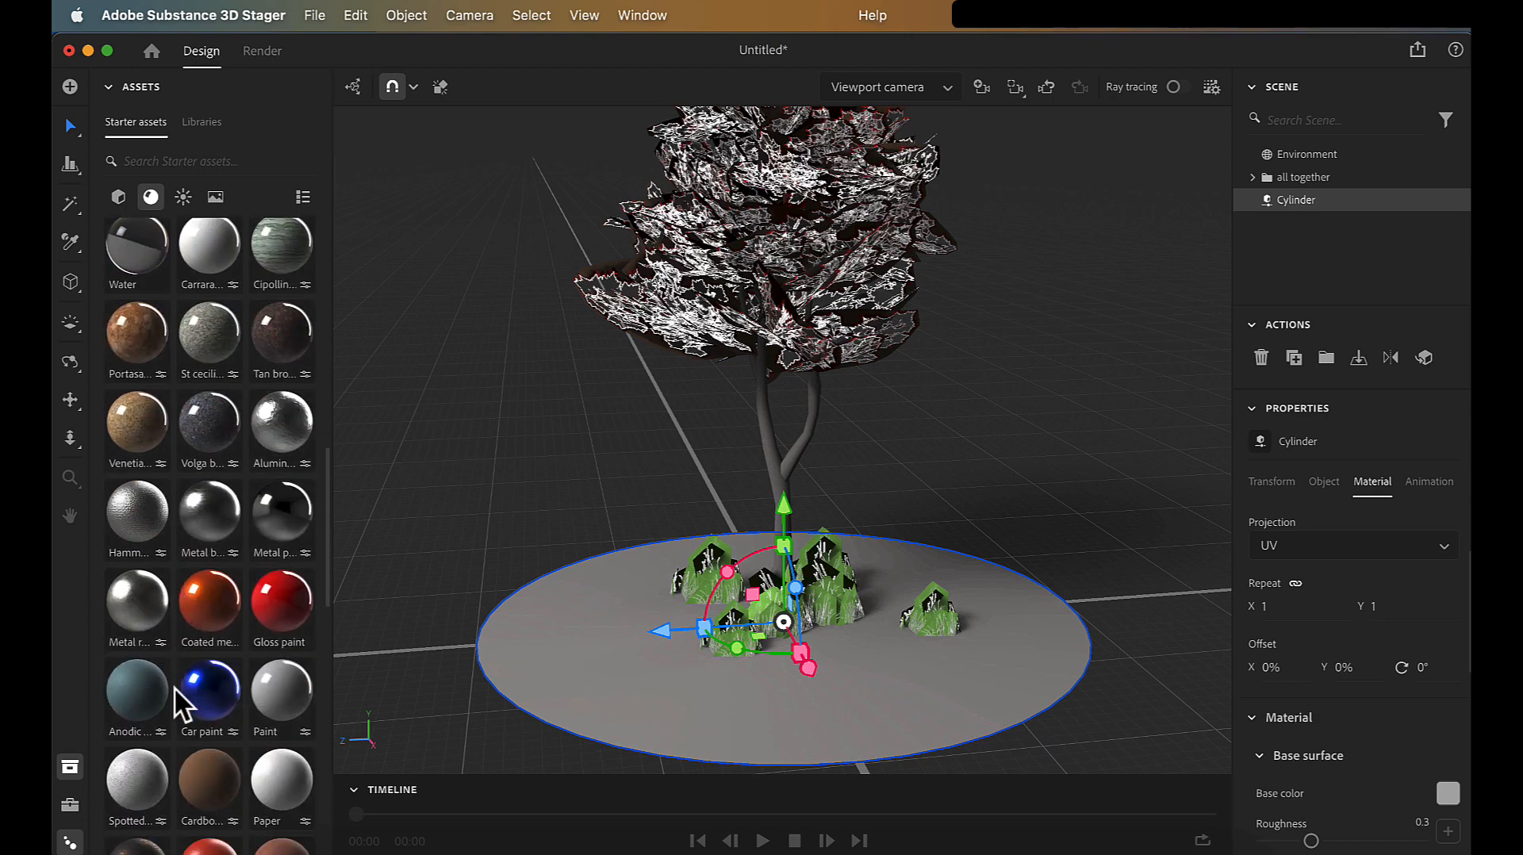
scroll(174, 687, down, 20)
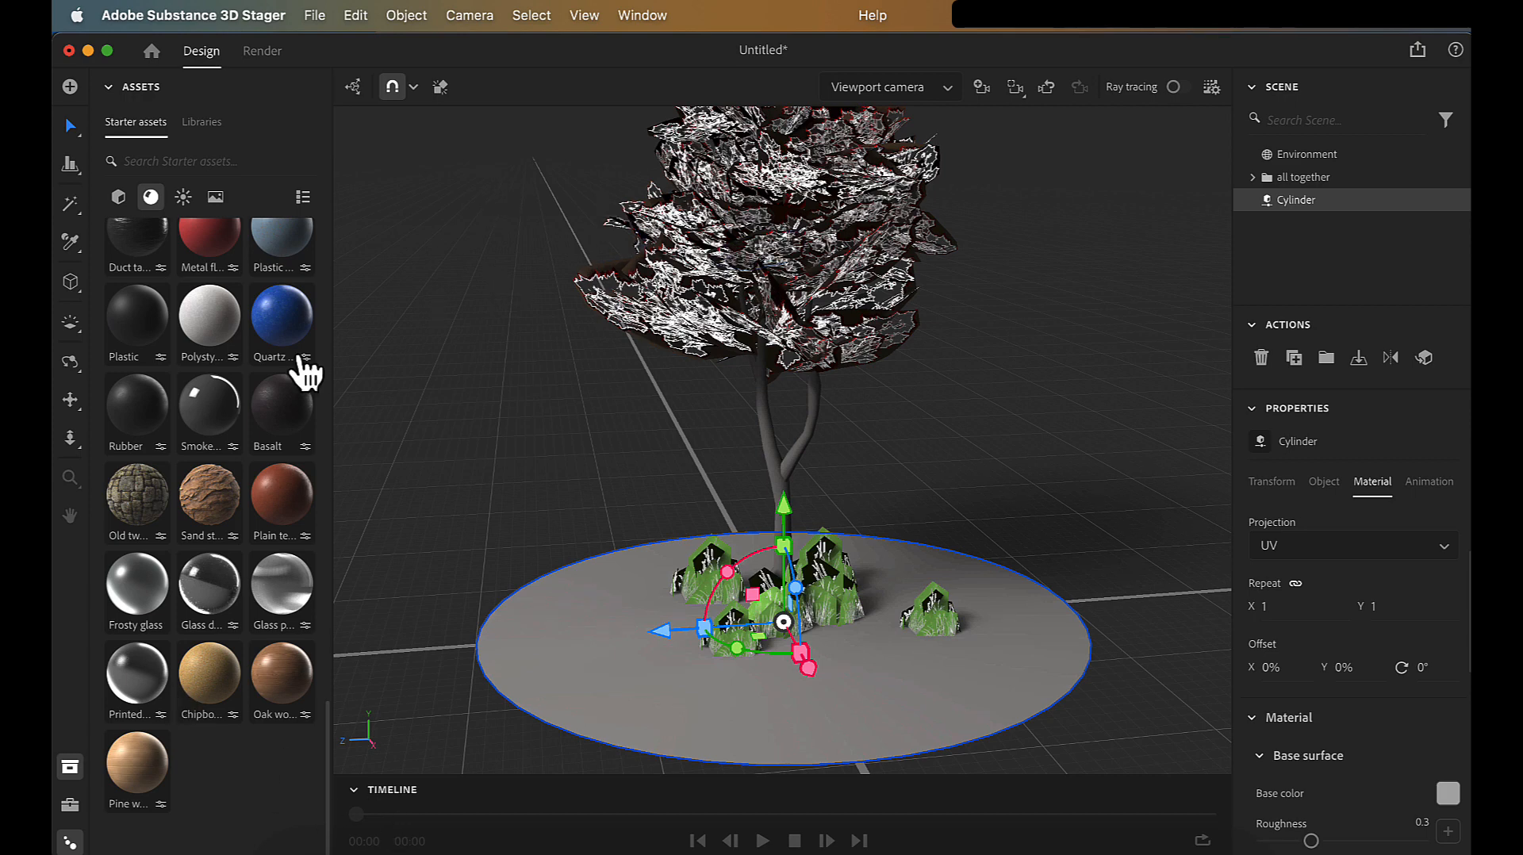
scroll(222, 694, up, 1)
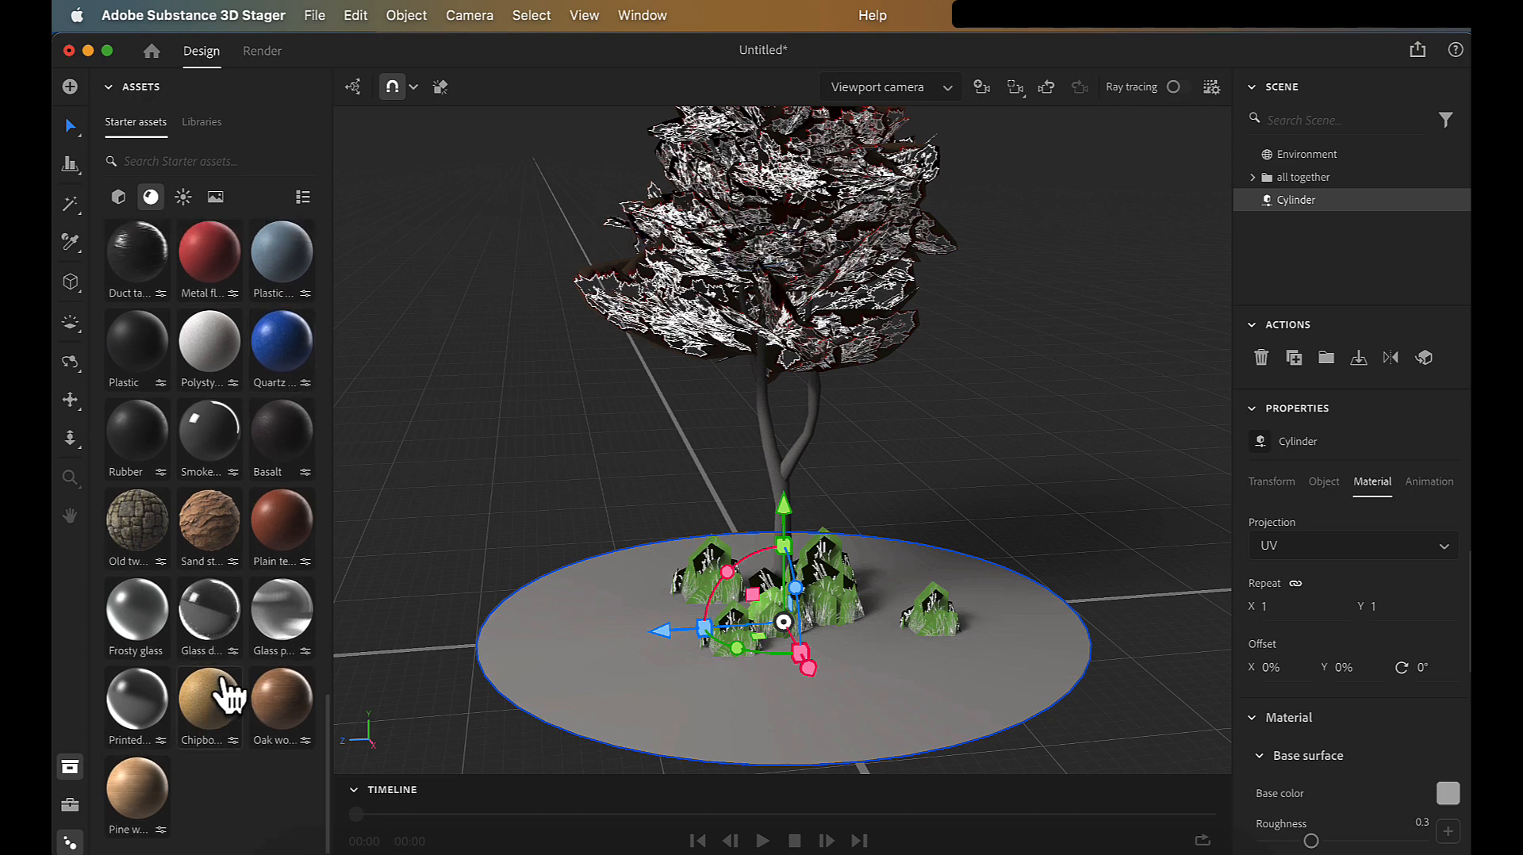
scroll(228, 695, up, 10)
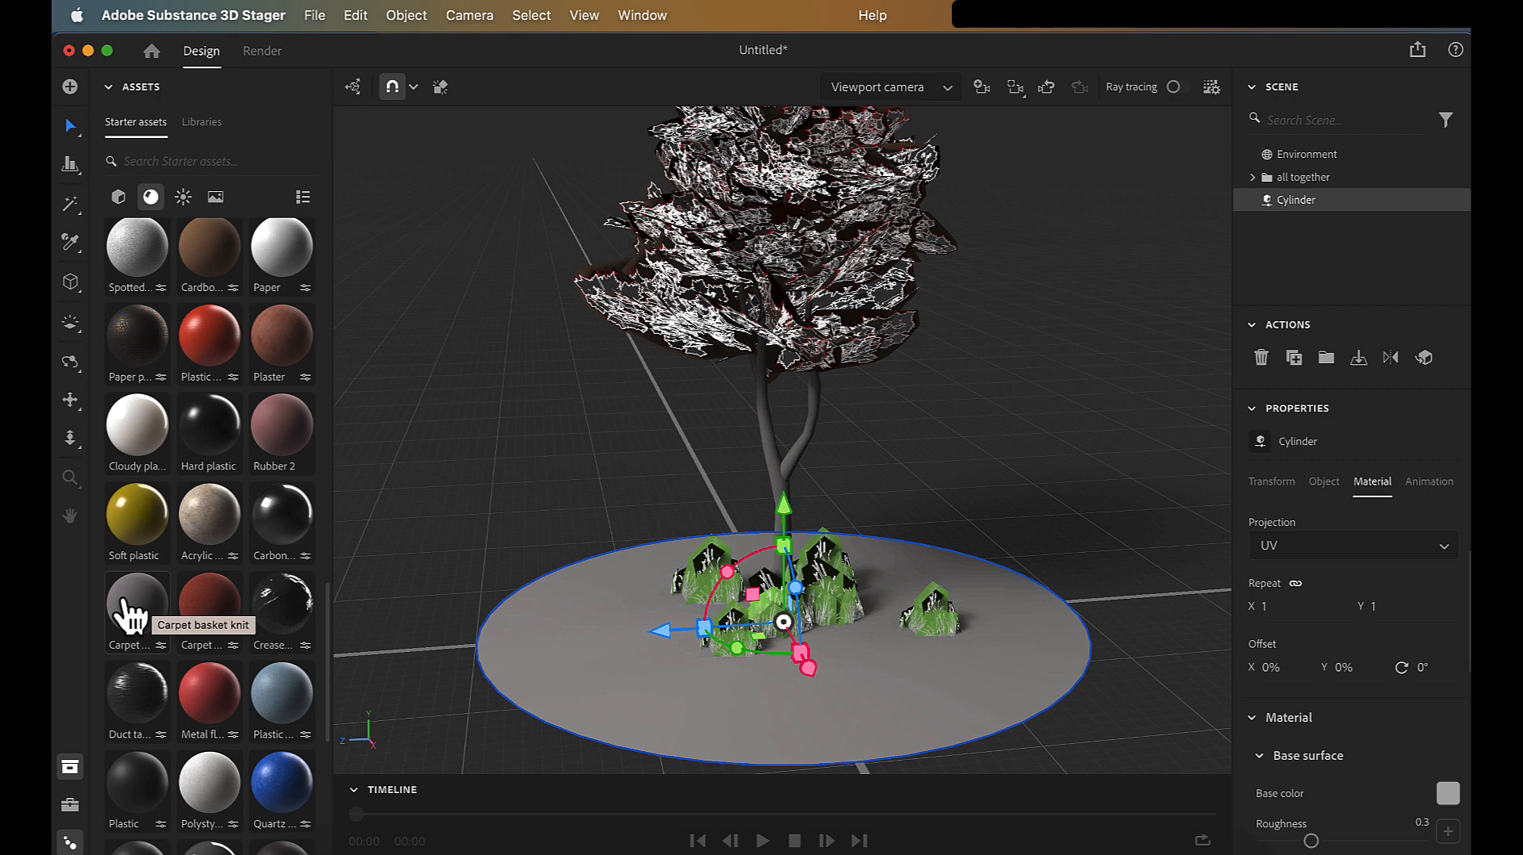
scroll(127, 614, down, 15)
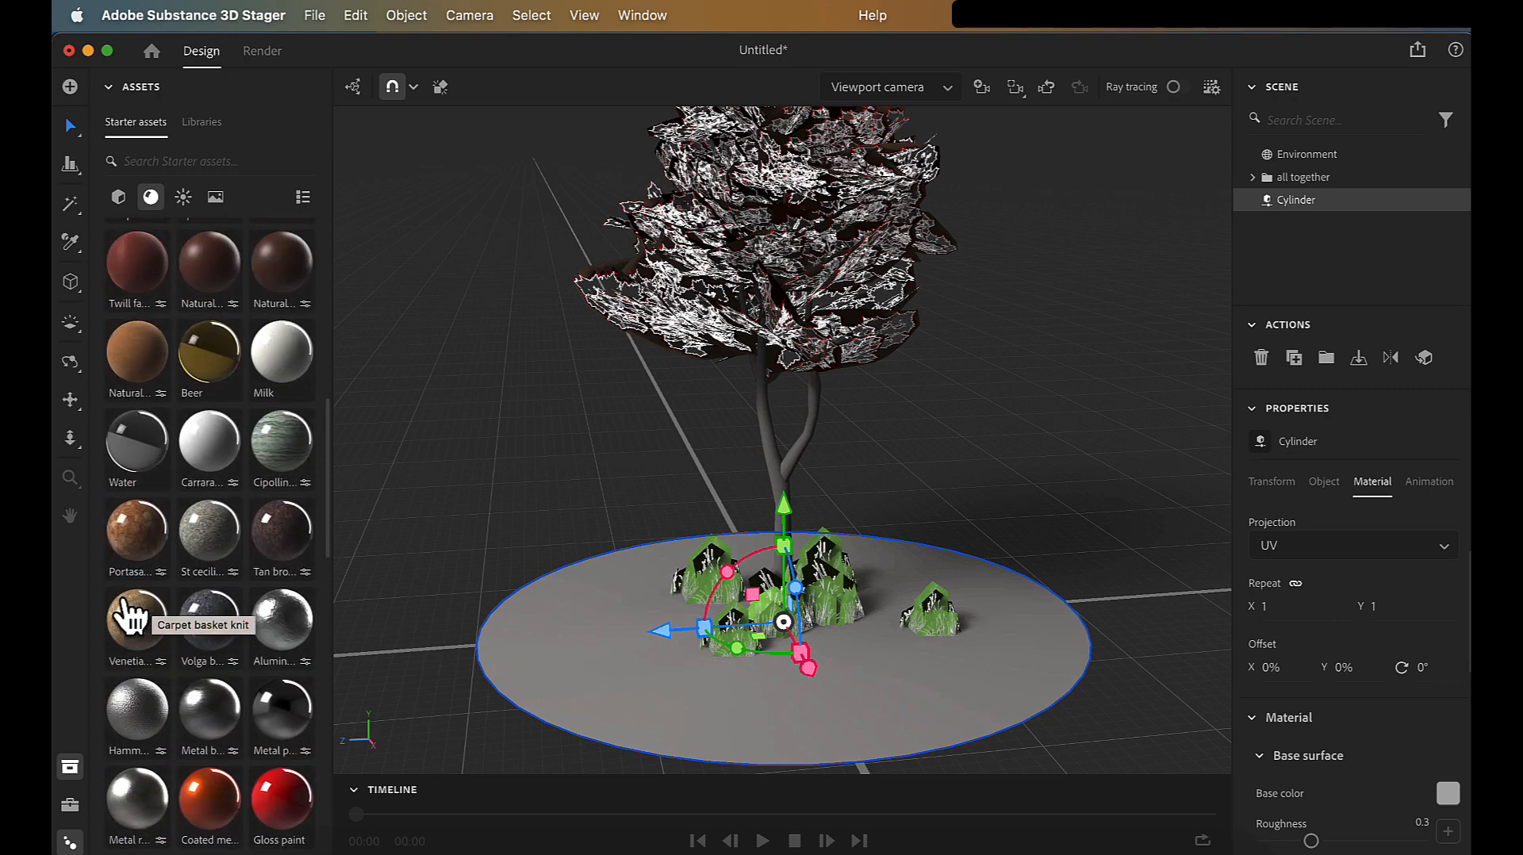
scroll(155, 397, up, 15)
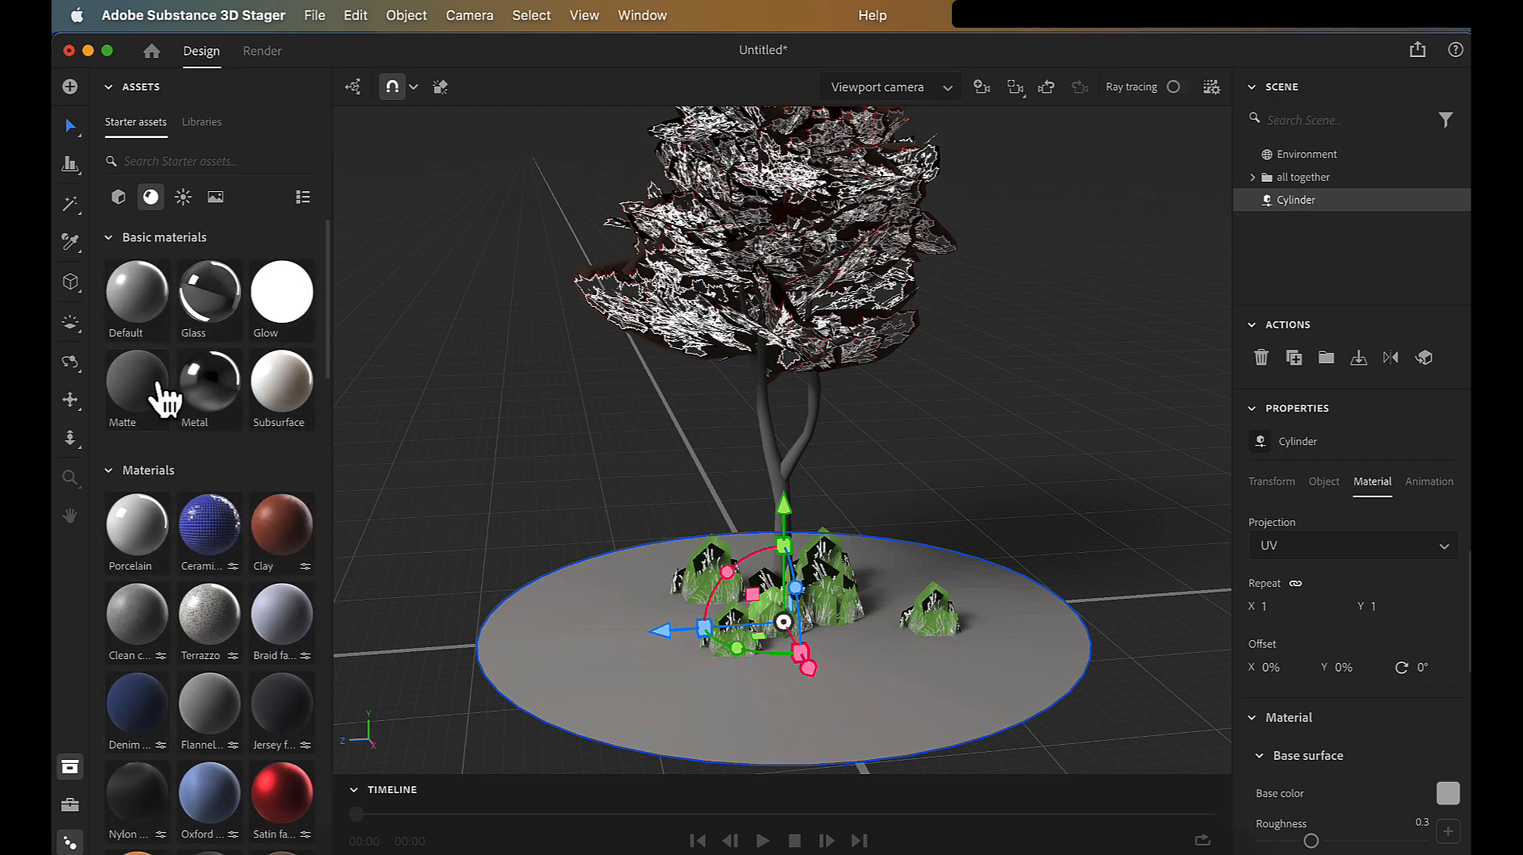
drag(147, 373, 574, 626)
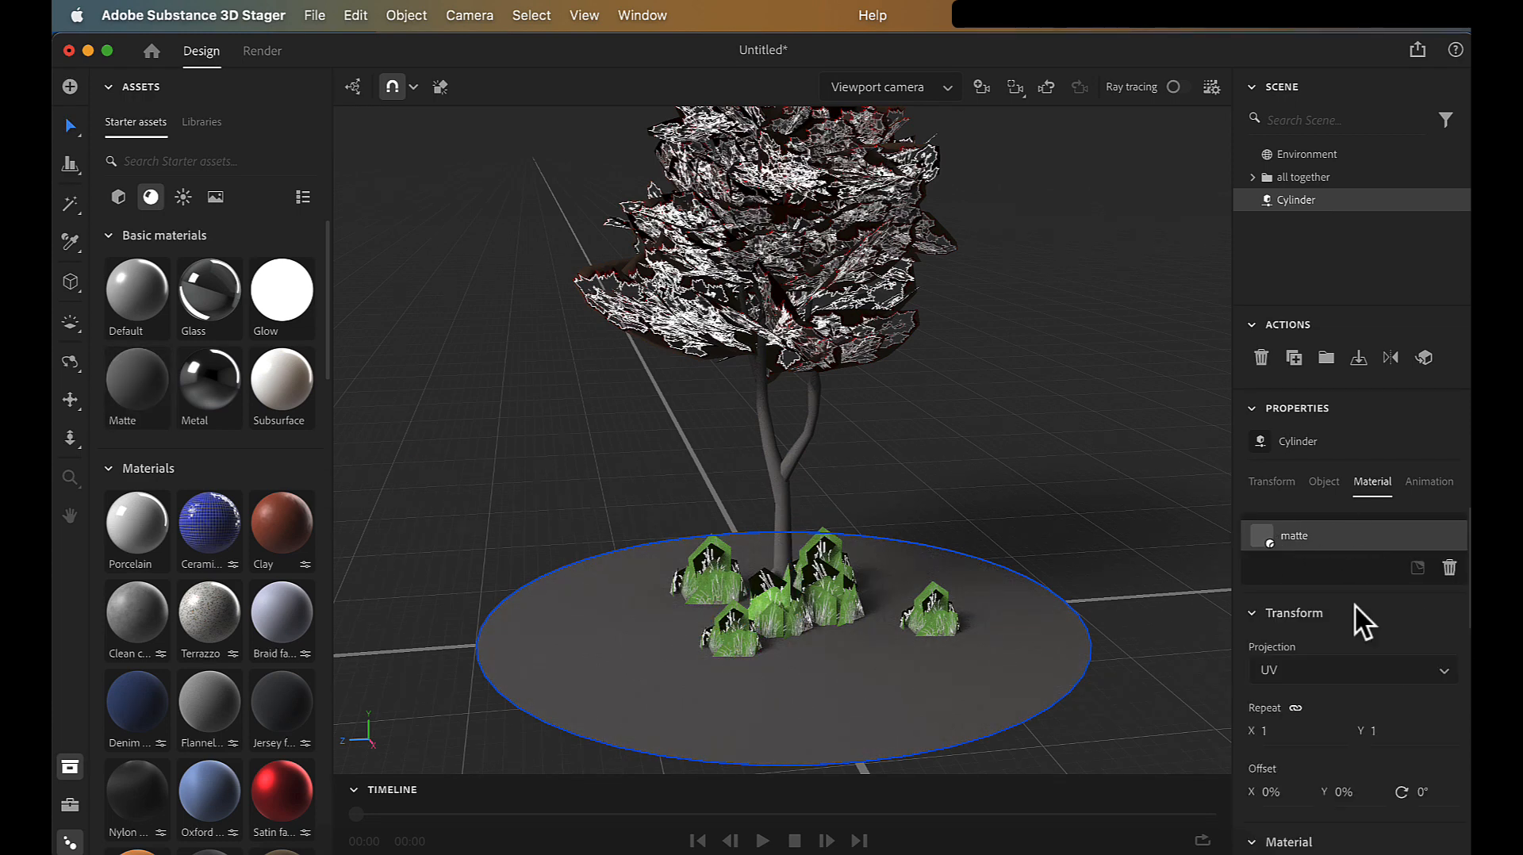
Step: Set the ground cylinder's matte base color to light green, RGB 199, 235, 152
scroll(1354, 603, down, 5)
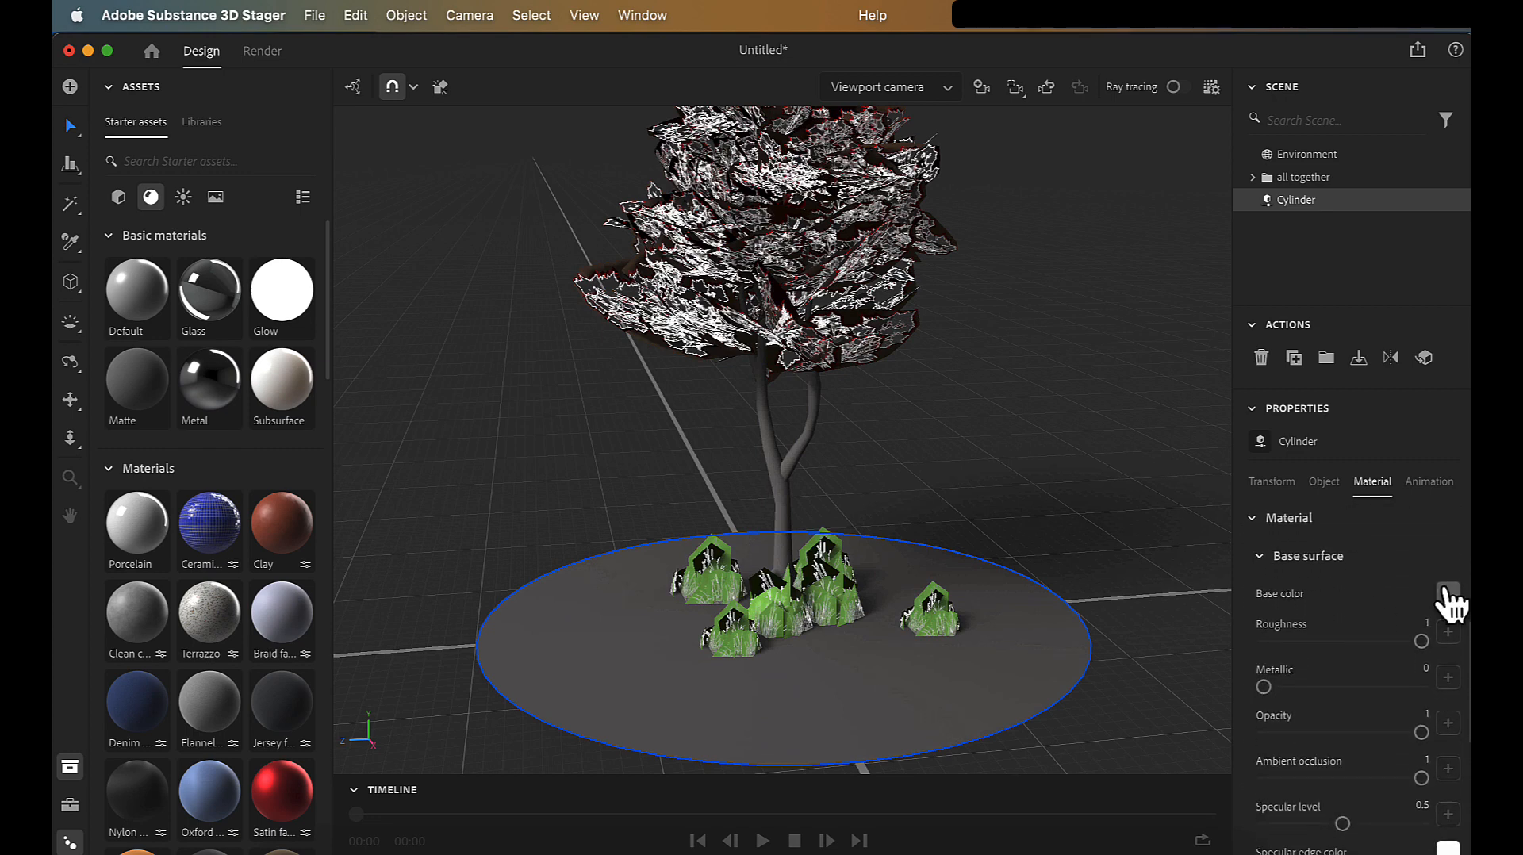
click(1448, 595)
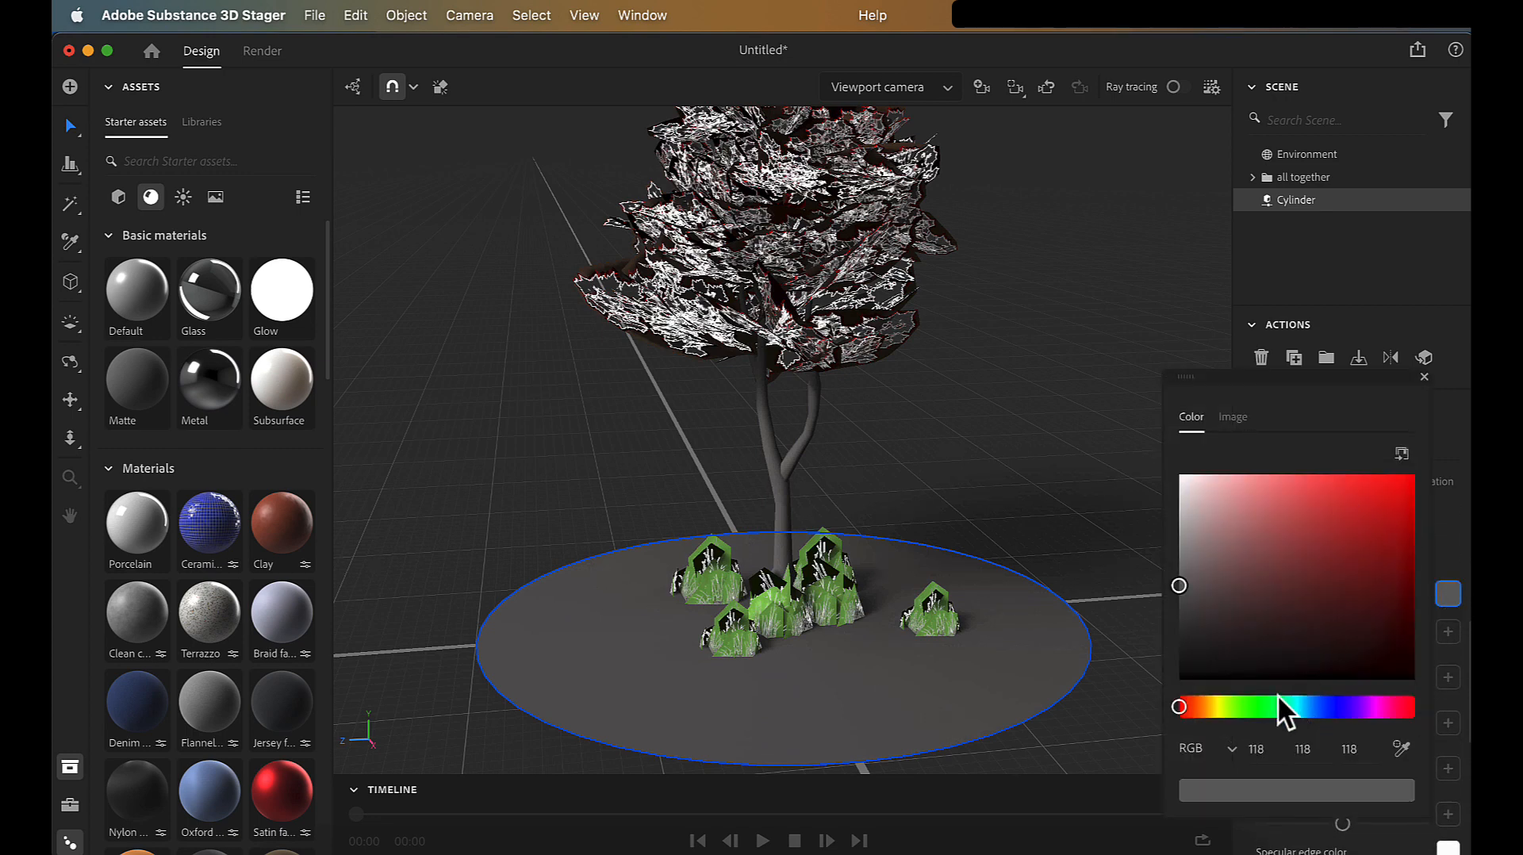
click(1243, 701)
drag(1186, 704, 1236, 706)
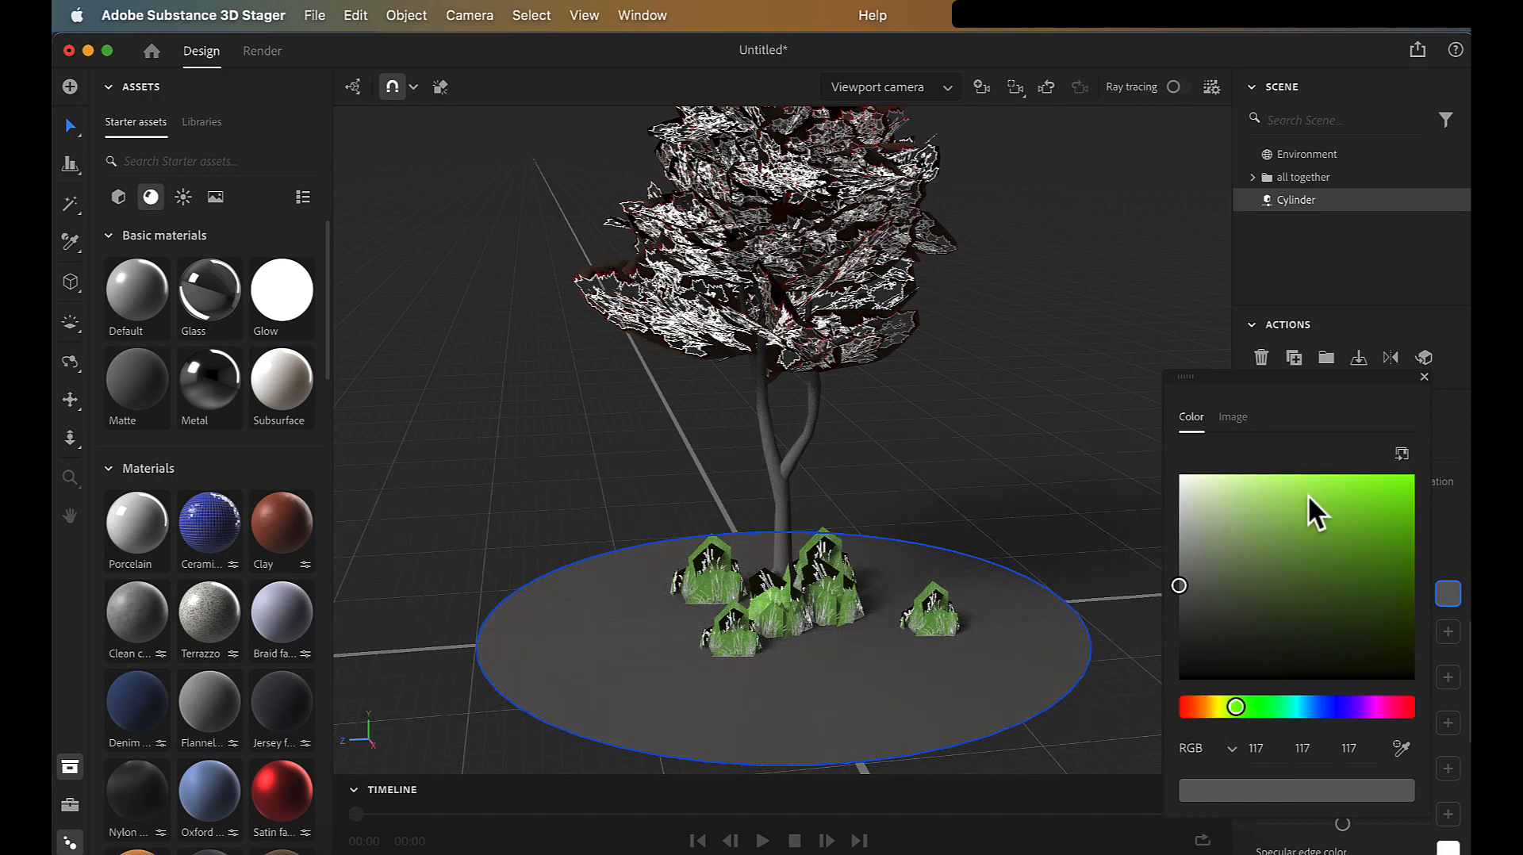
click(1259, 490)
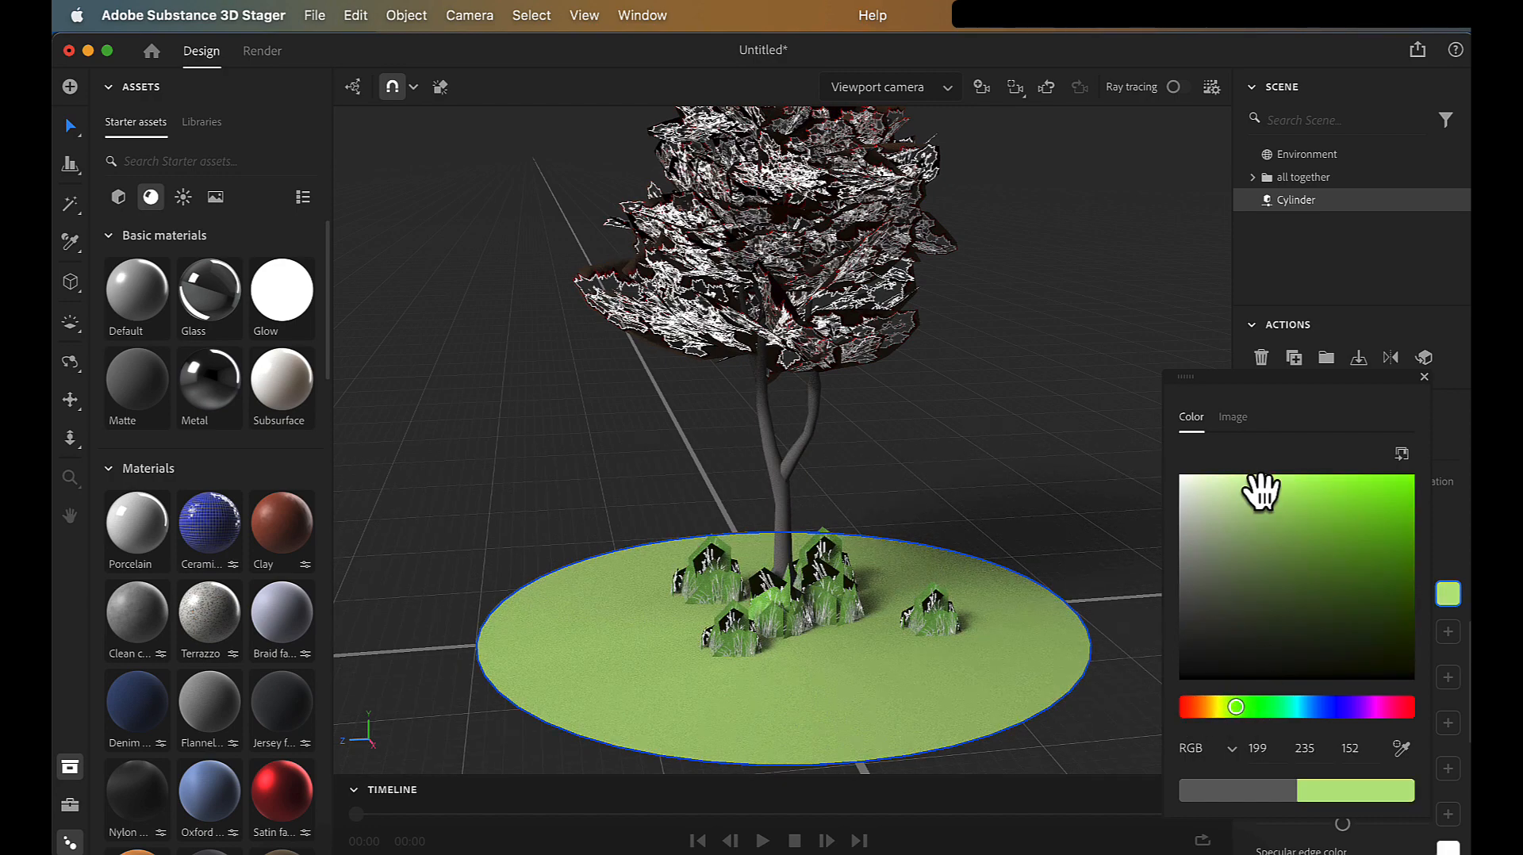
click(1025, 531)
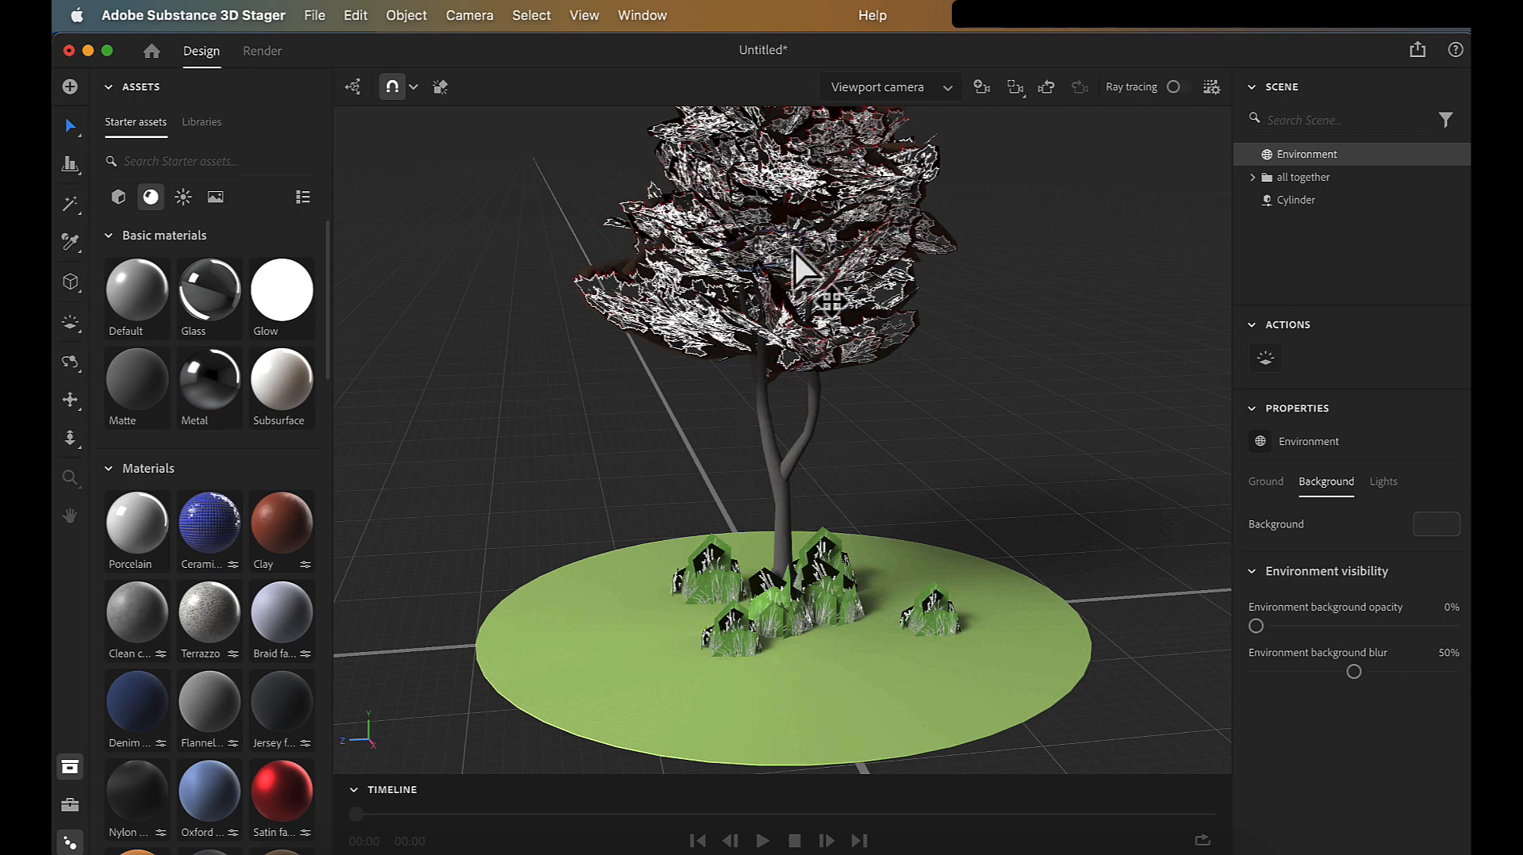
Step: Review the lower leaf plane's transform and collision settings and the base surface properties of its lambert 3 material
click(638, 305)
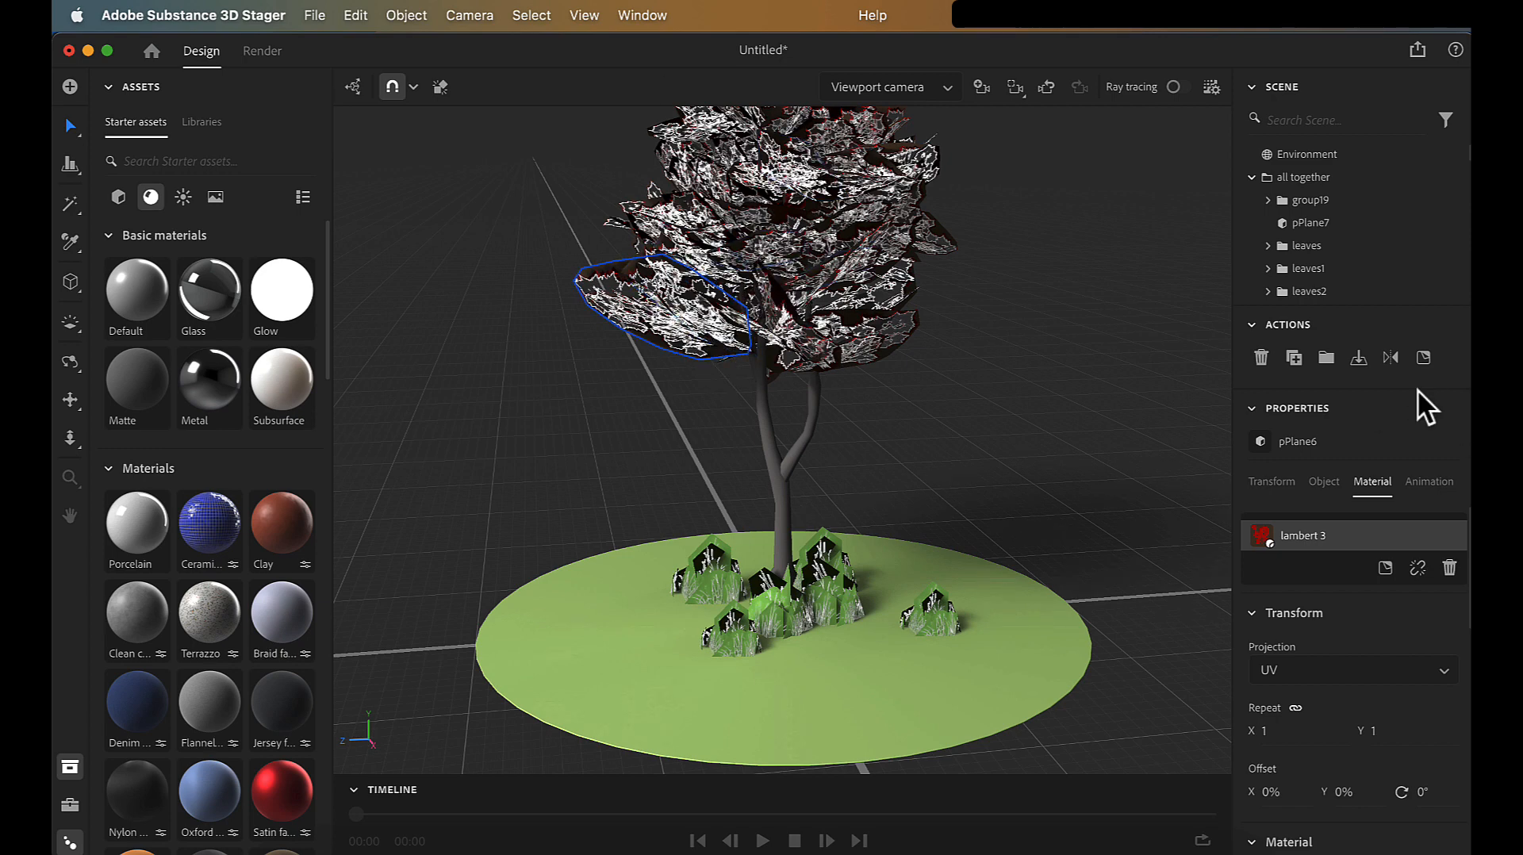
click(1268, 485)
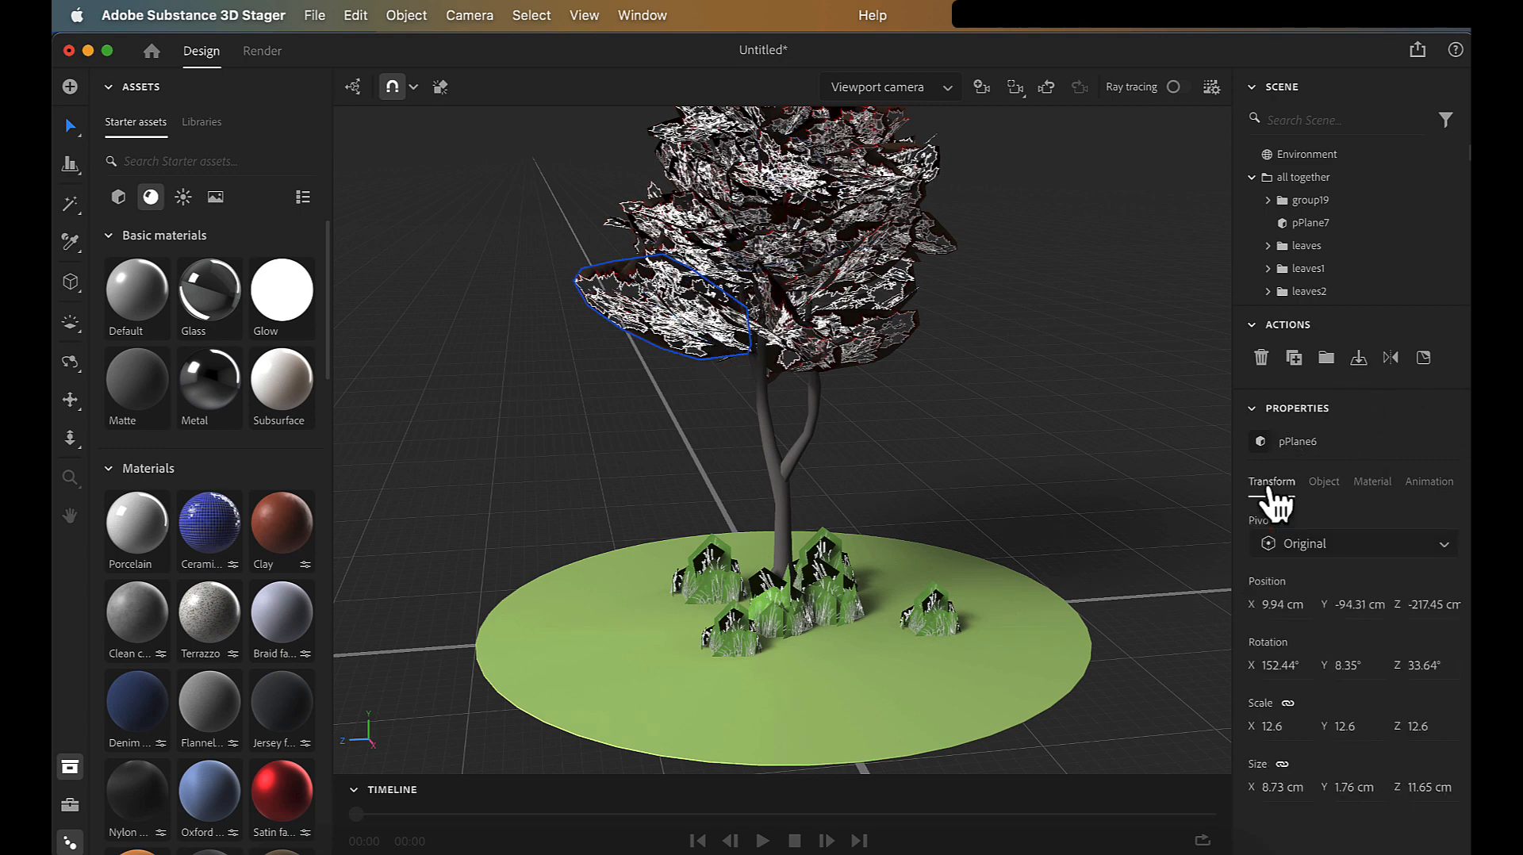
click(1323, 487)
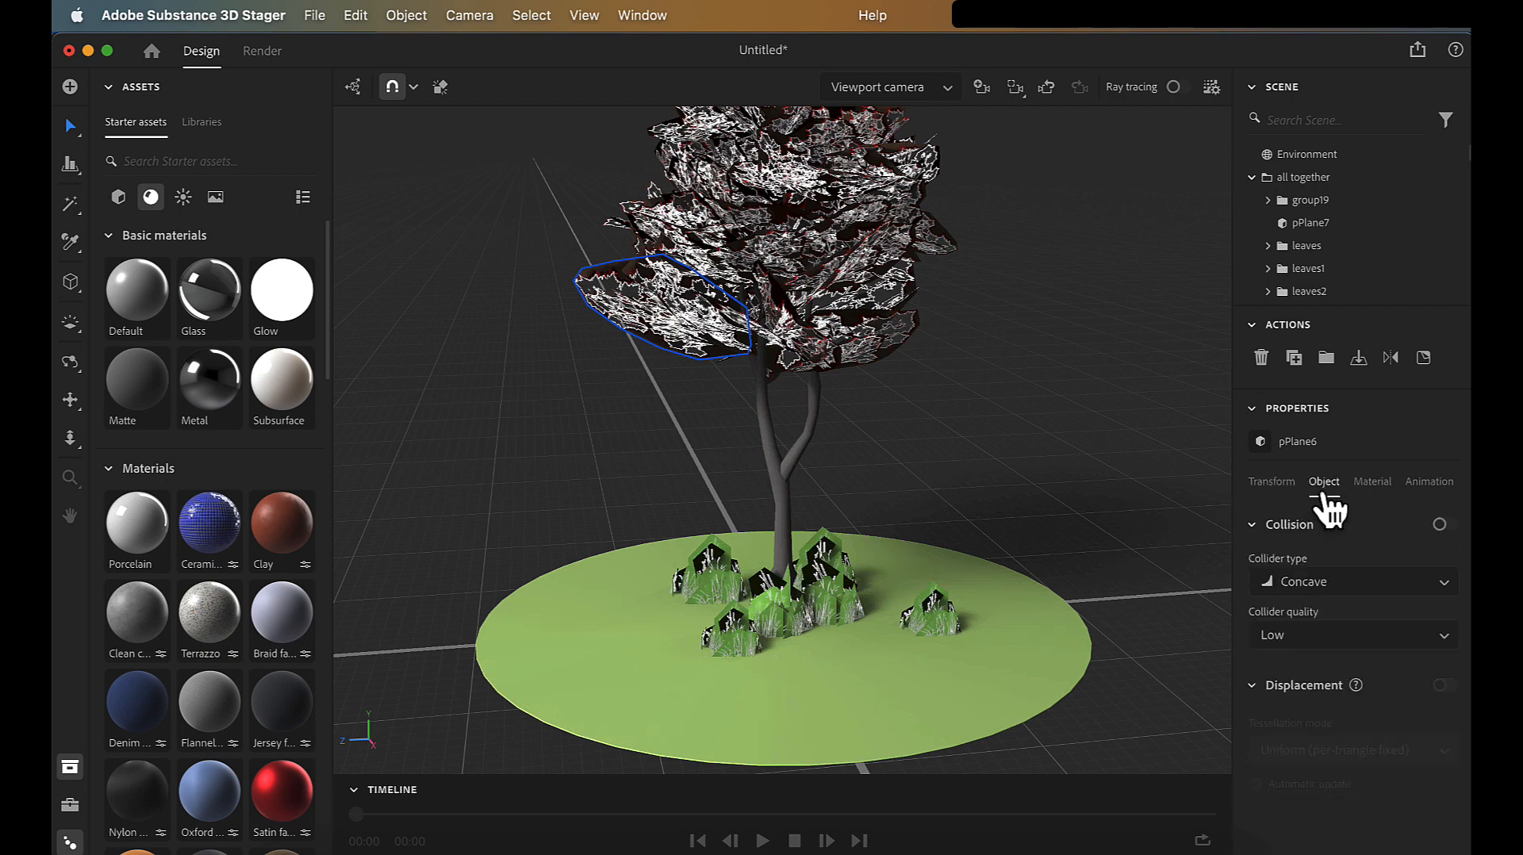
click(1373, 486)
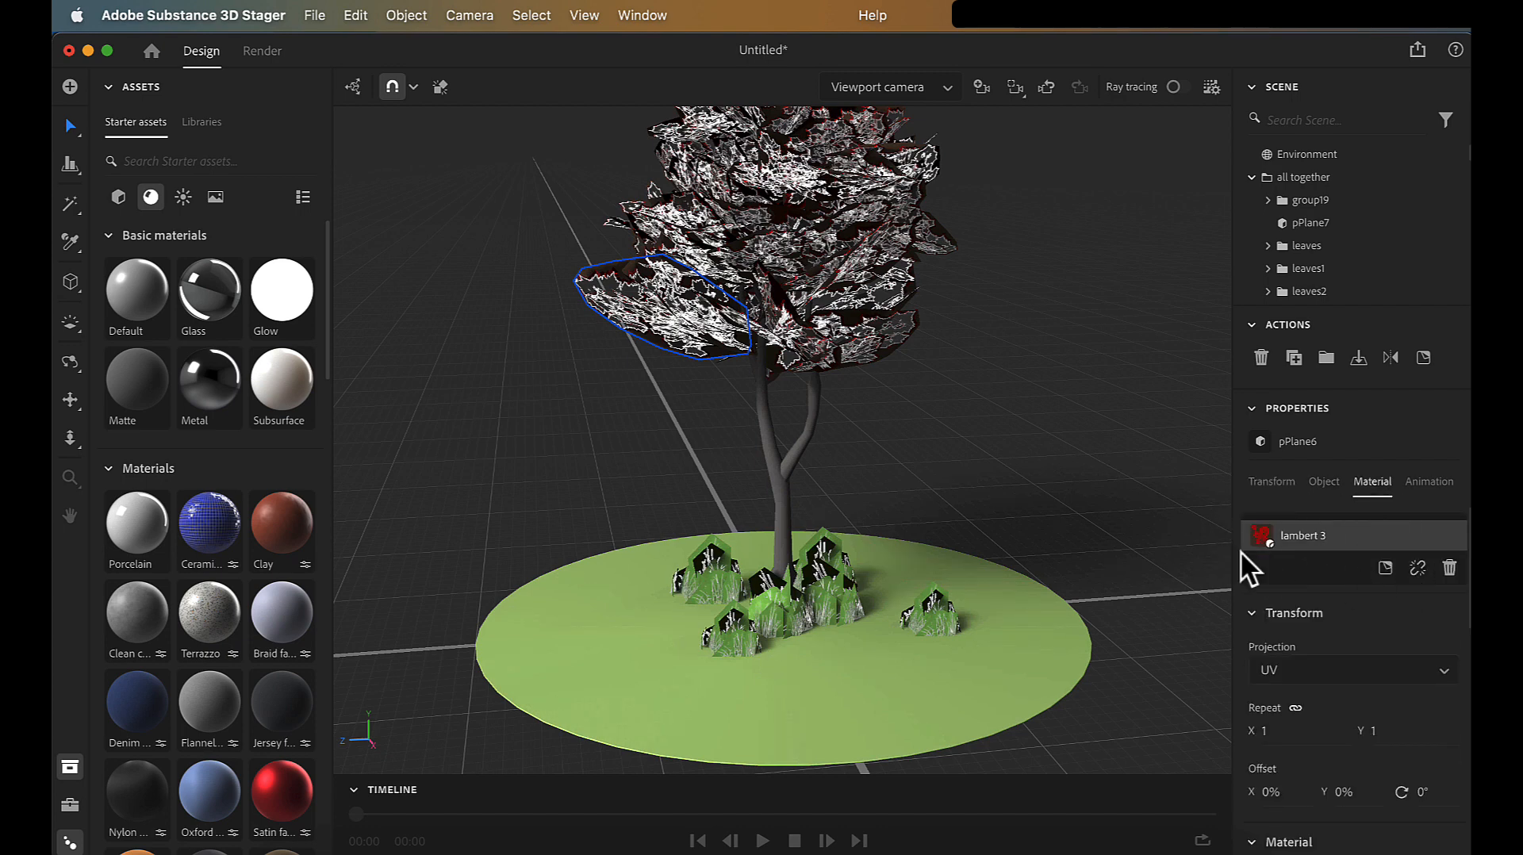
scroll(1333, 658, down, 1)
scroll(1336, 670, down, 3)
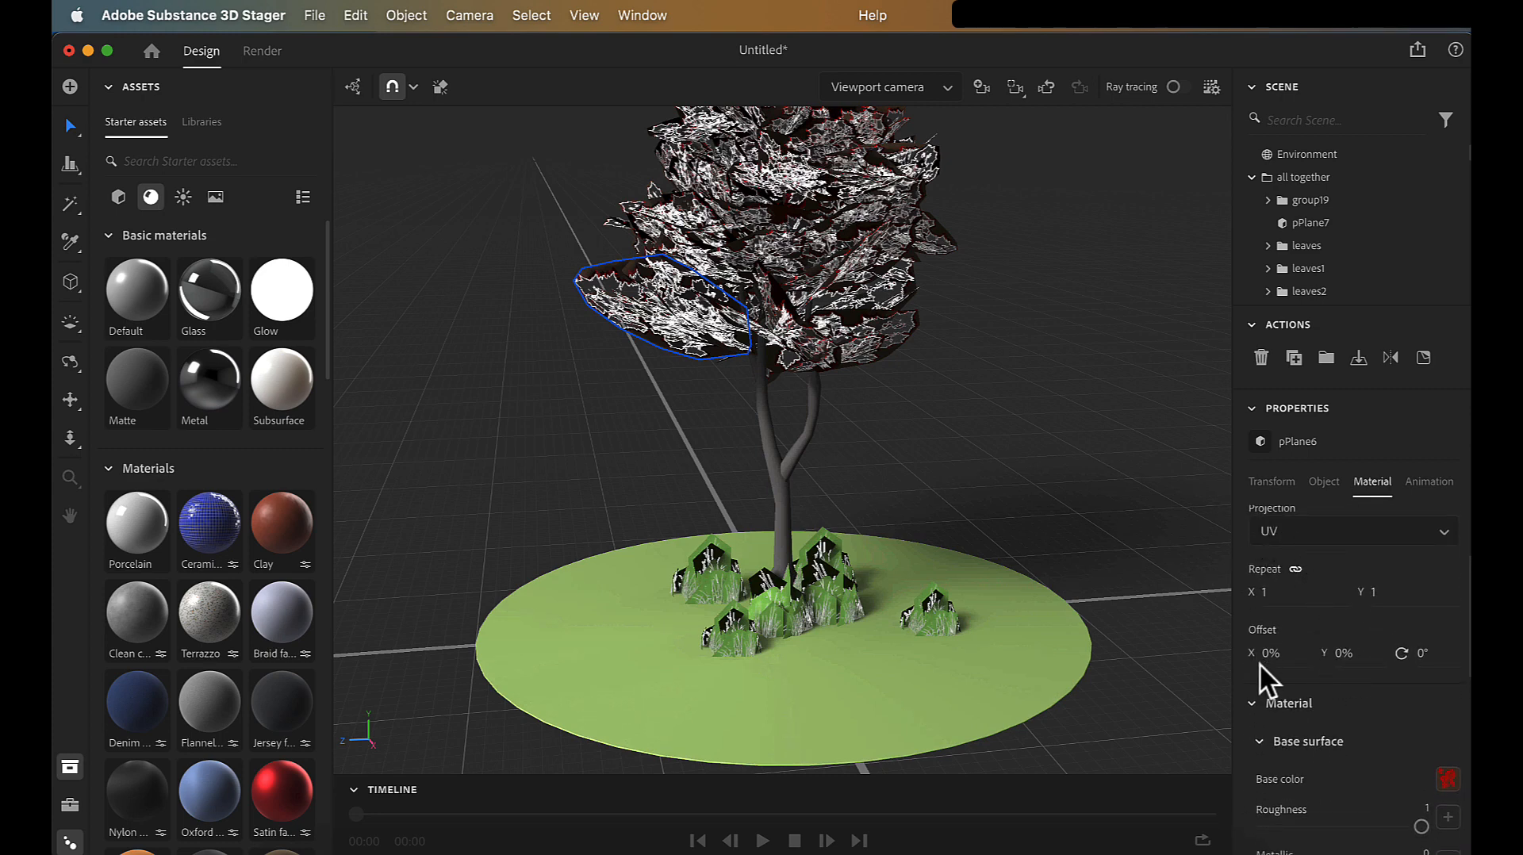
scroll(1259, 663, down, 4)
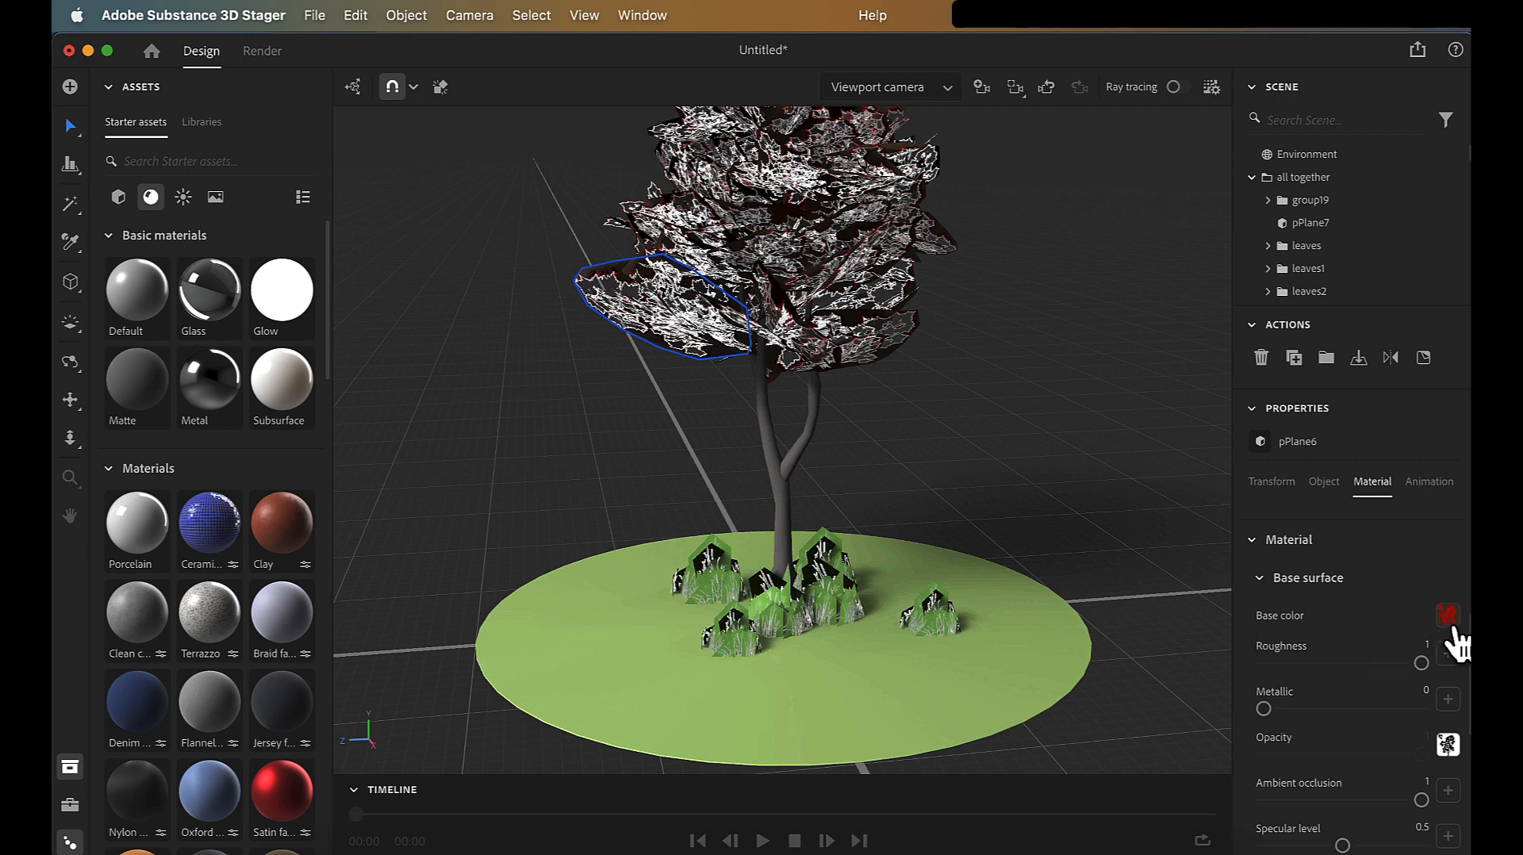
scroll(1310, 661, down, 2)
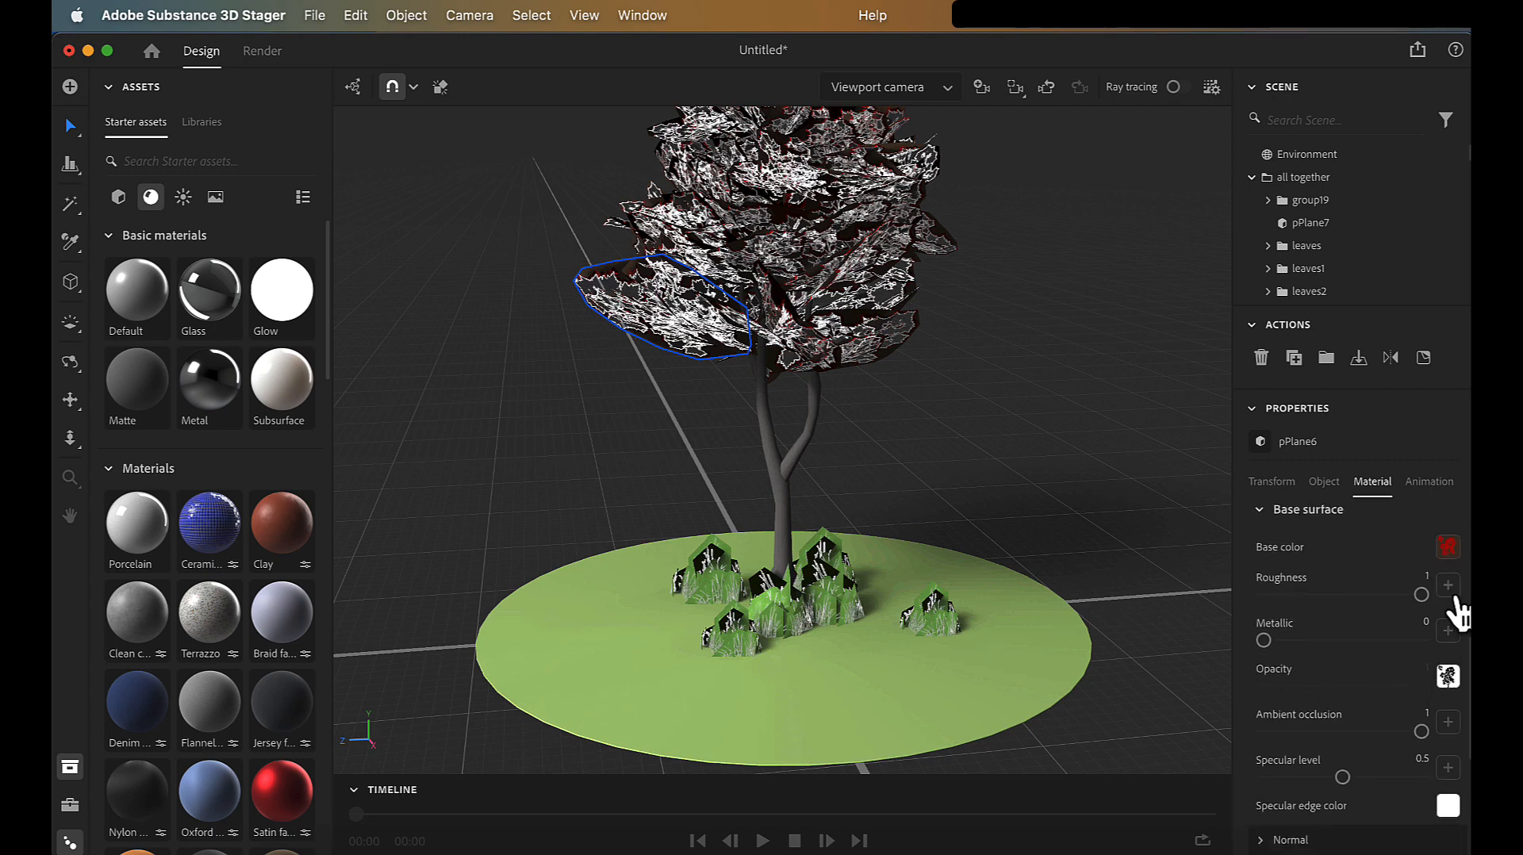
Step: Load MyBranches_roughness.tga from the sourceimages/FinalFinalTreeCanopy folder as the roughness map of the lambert 3 leaf material
click(1446, 589)
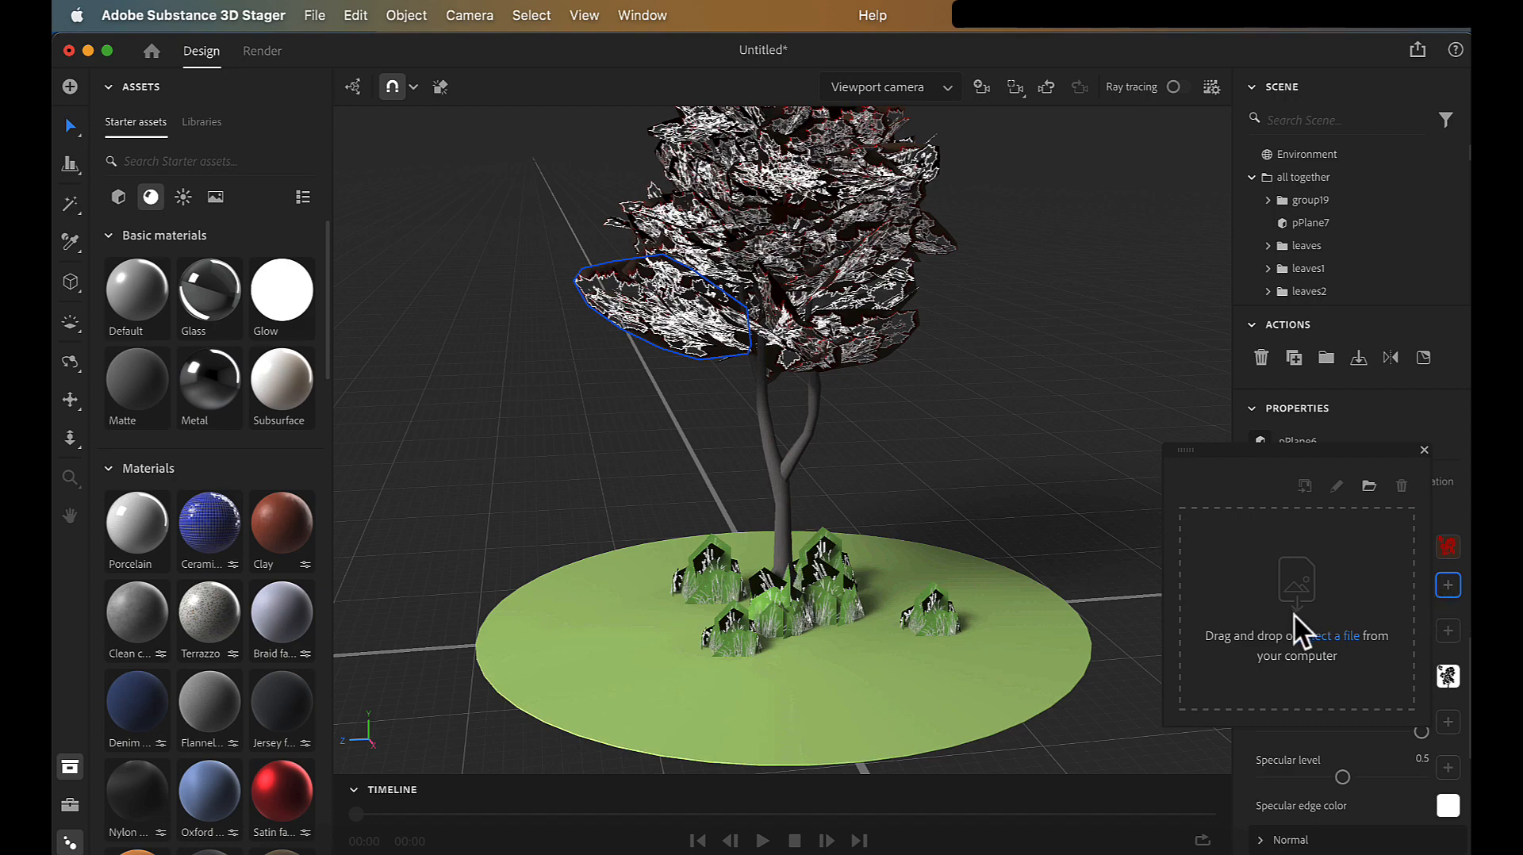
click(1369, 487)
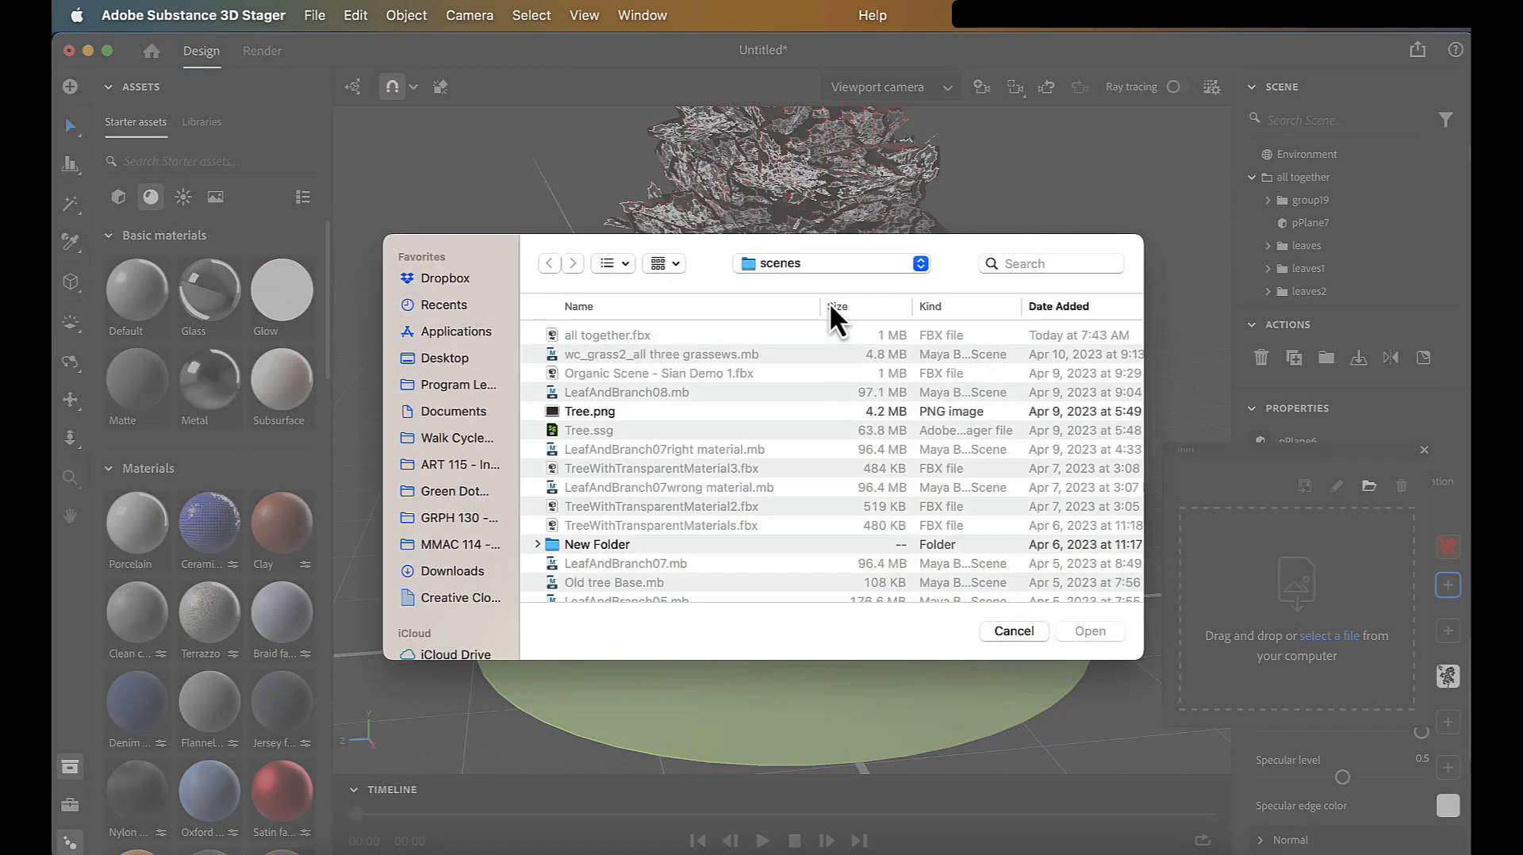
click(805, 262)
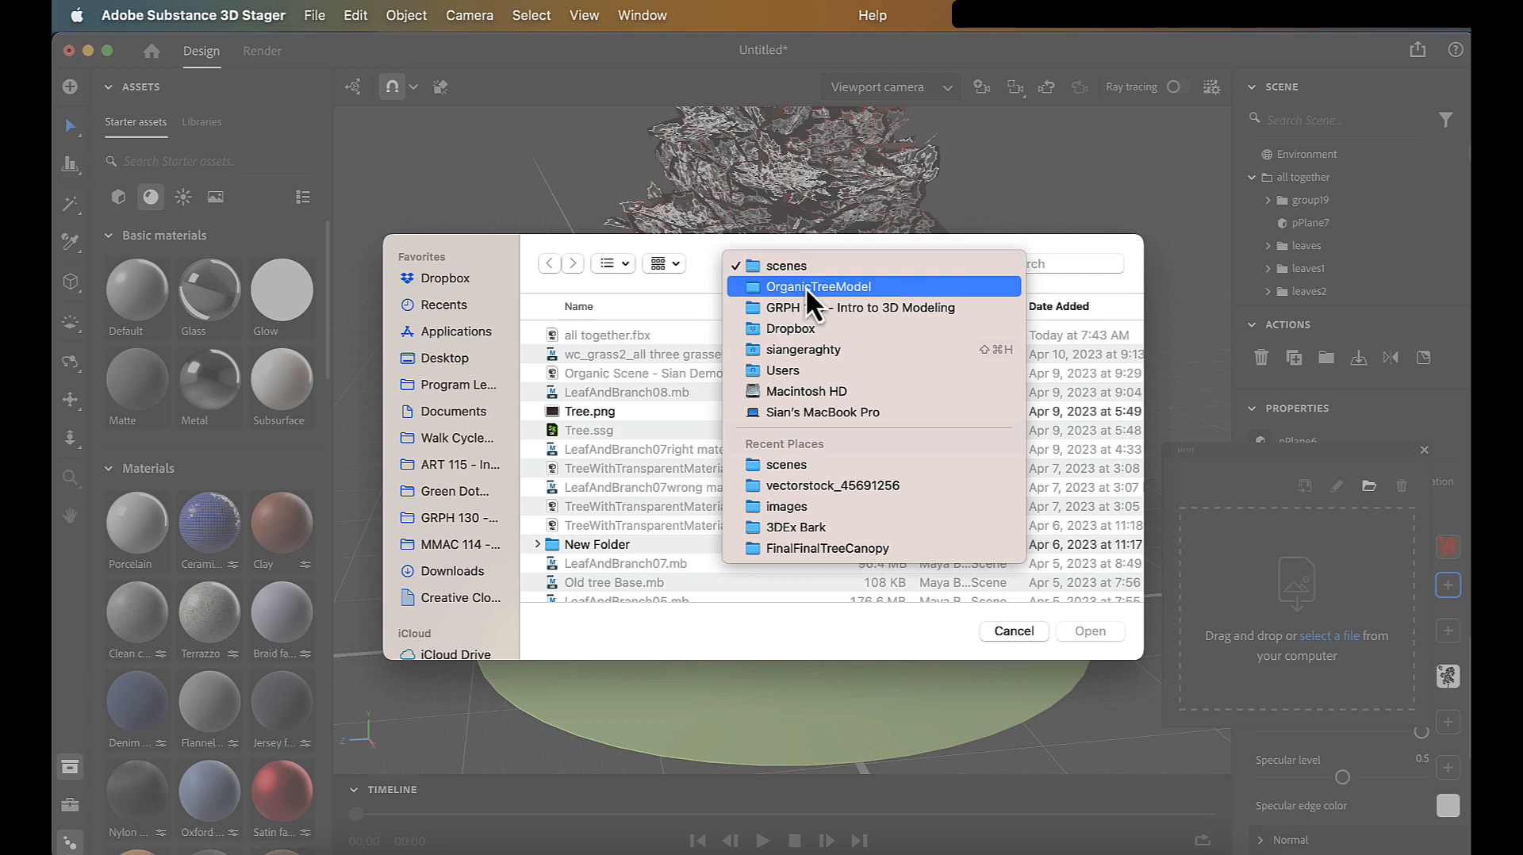
click(806, 287)
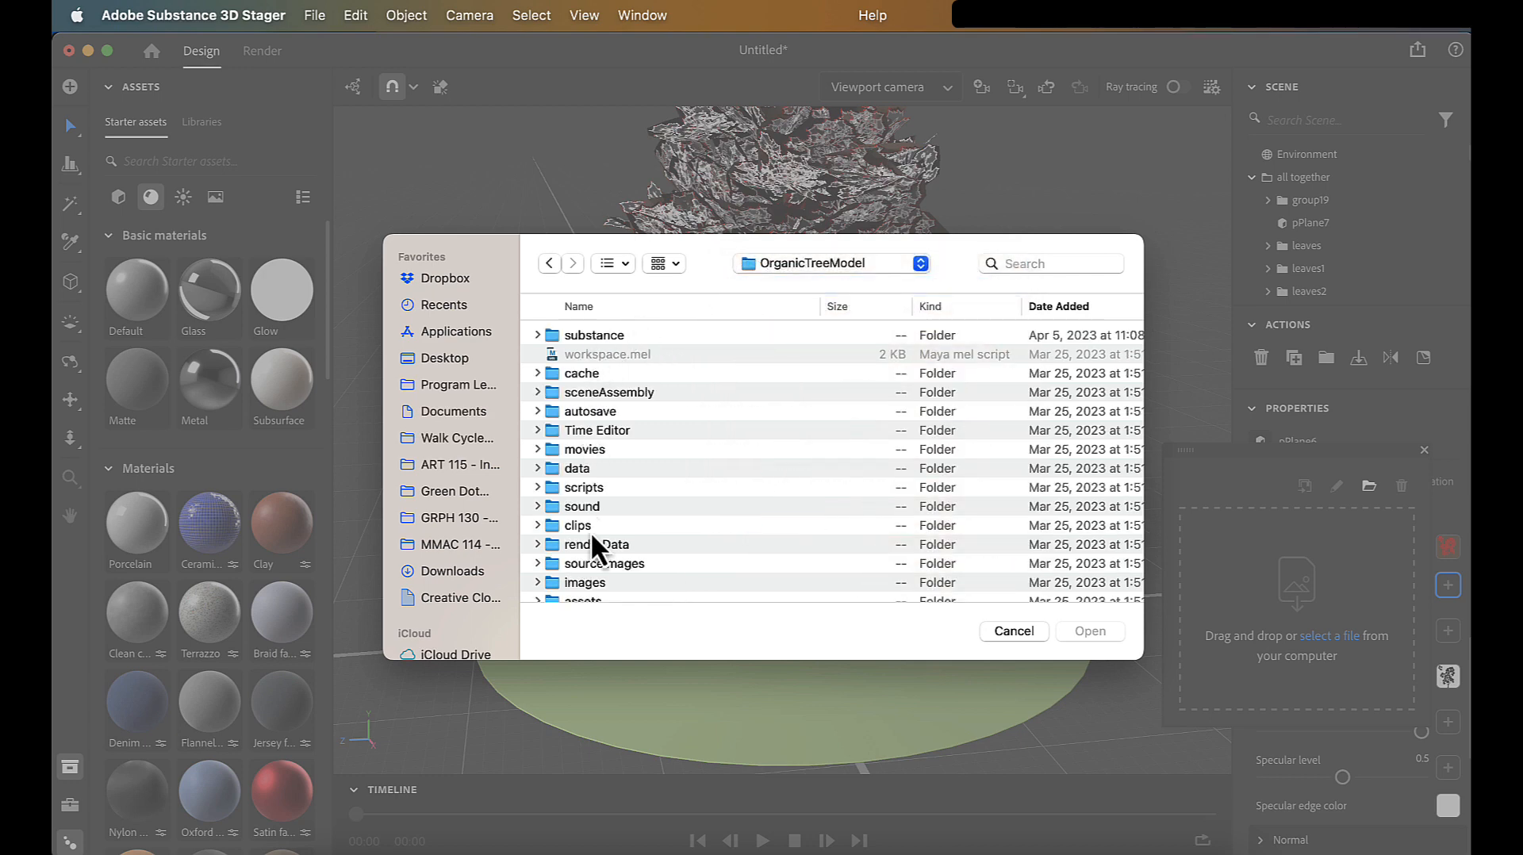
scroll(590, 413, down, 1)
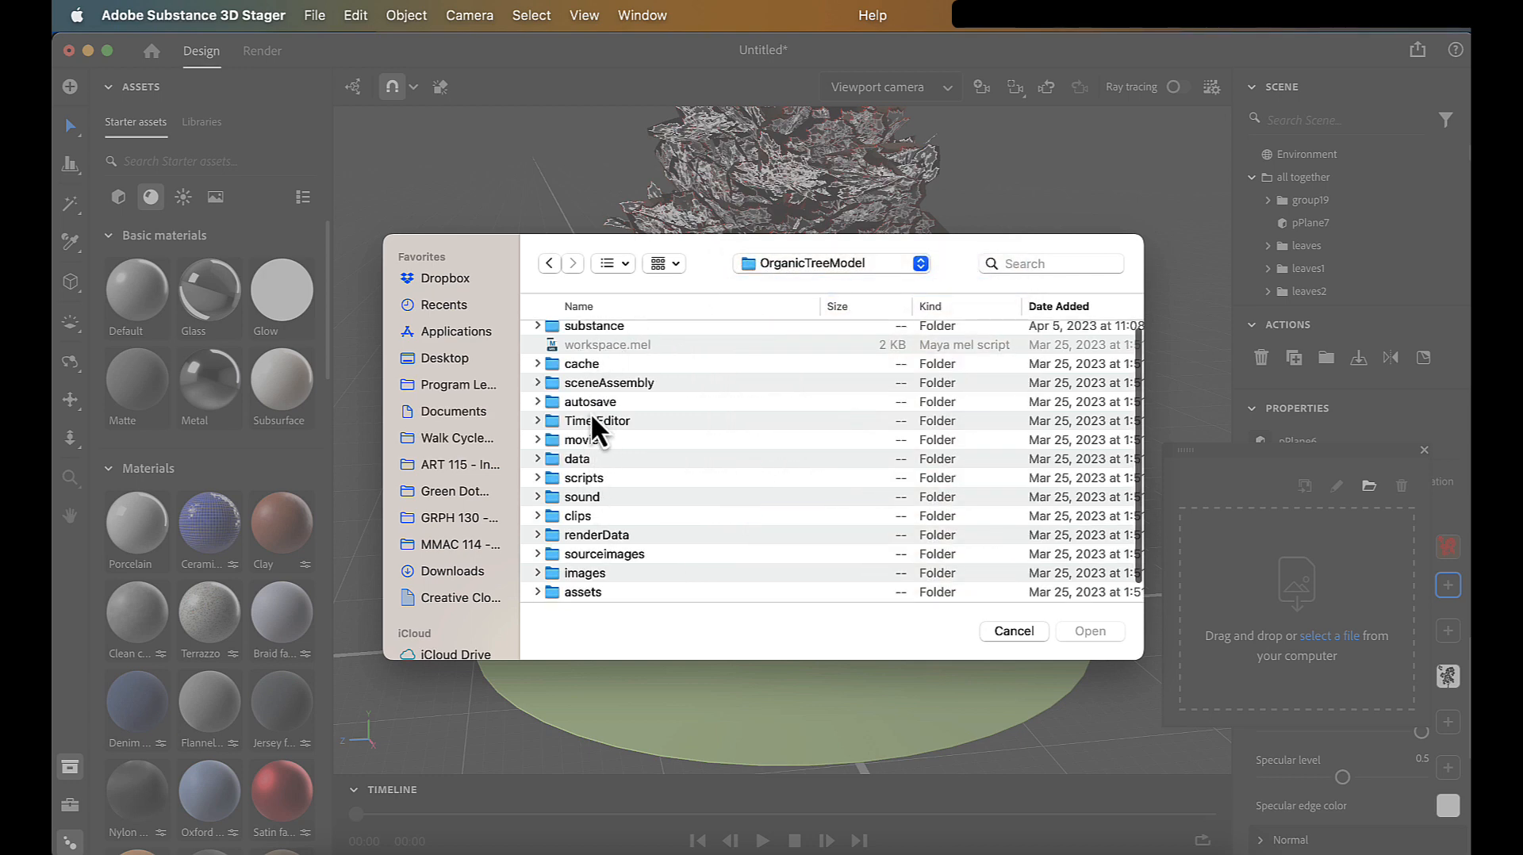
double_click(571, 555)
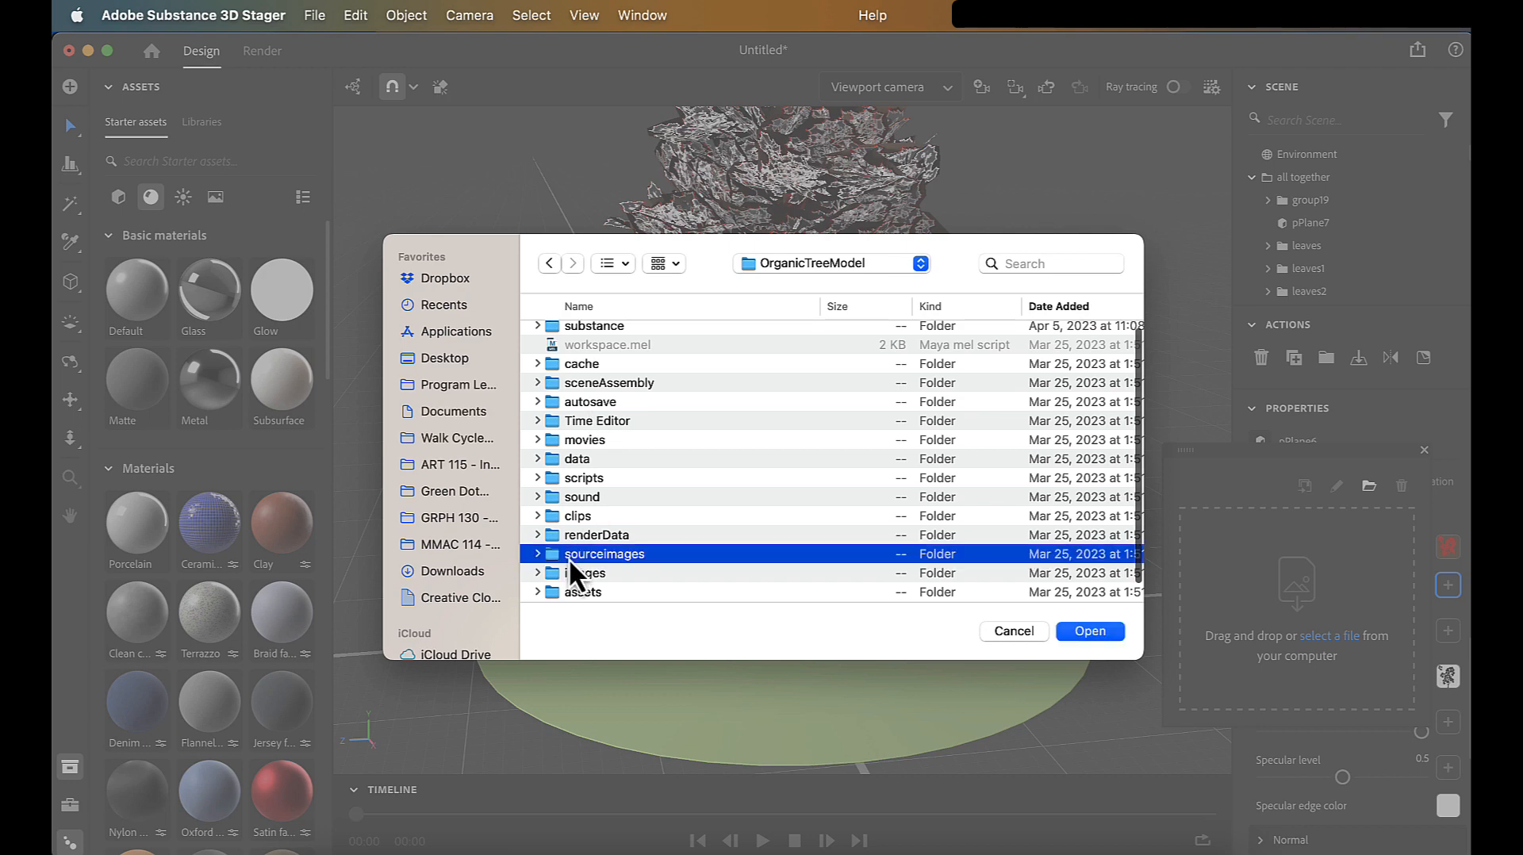
double_click(644, 353)
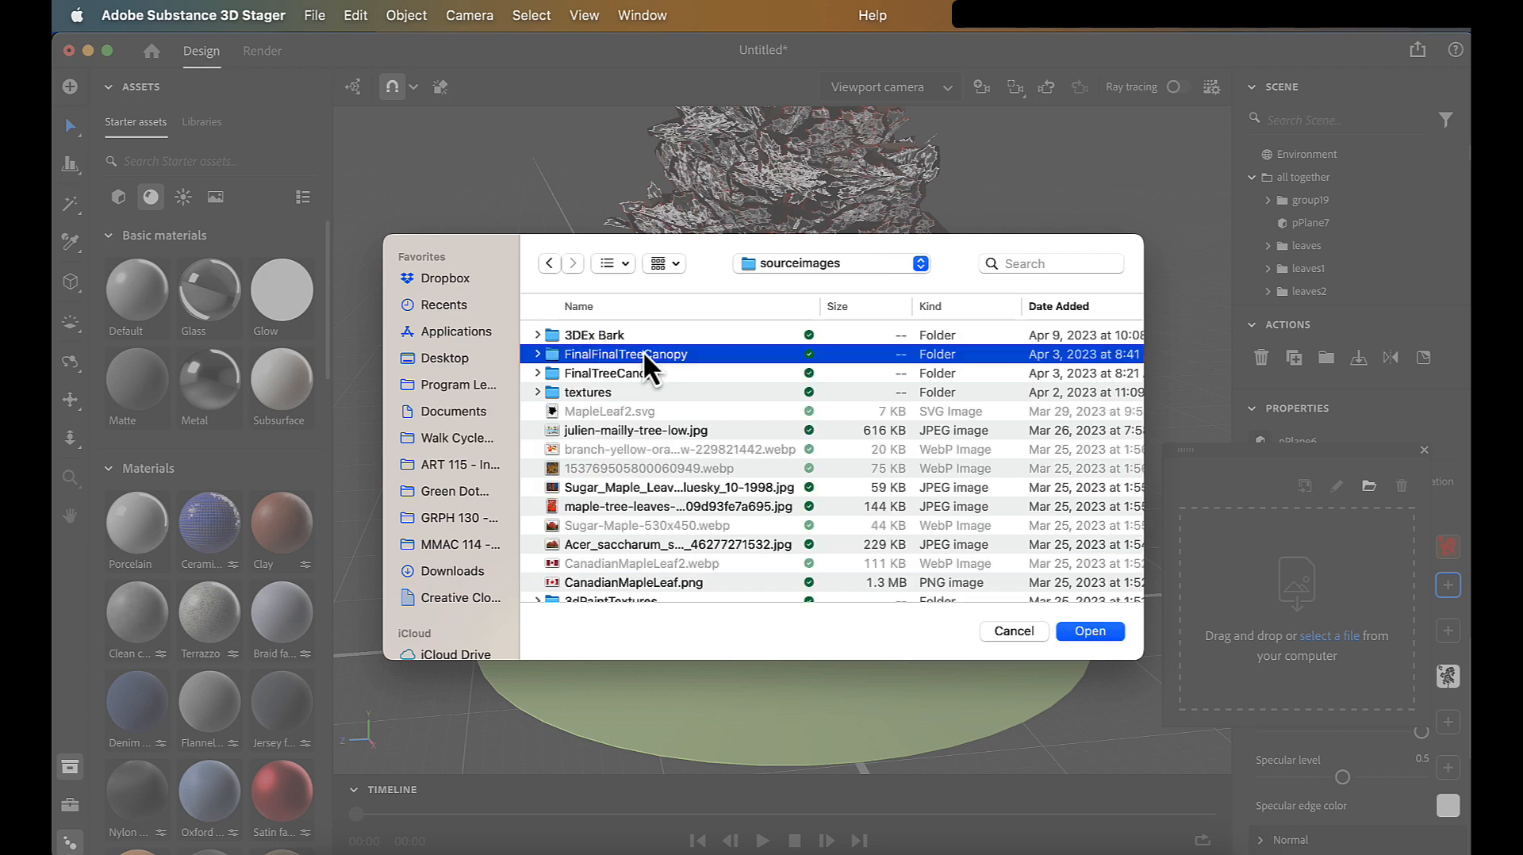
scroll(592, 444, down, 3)
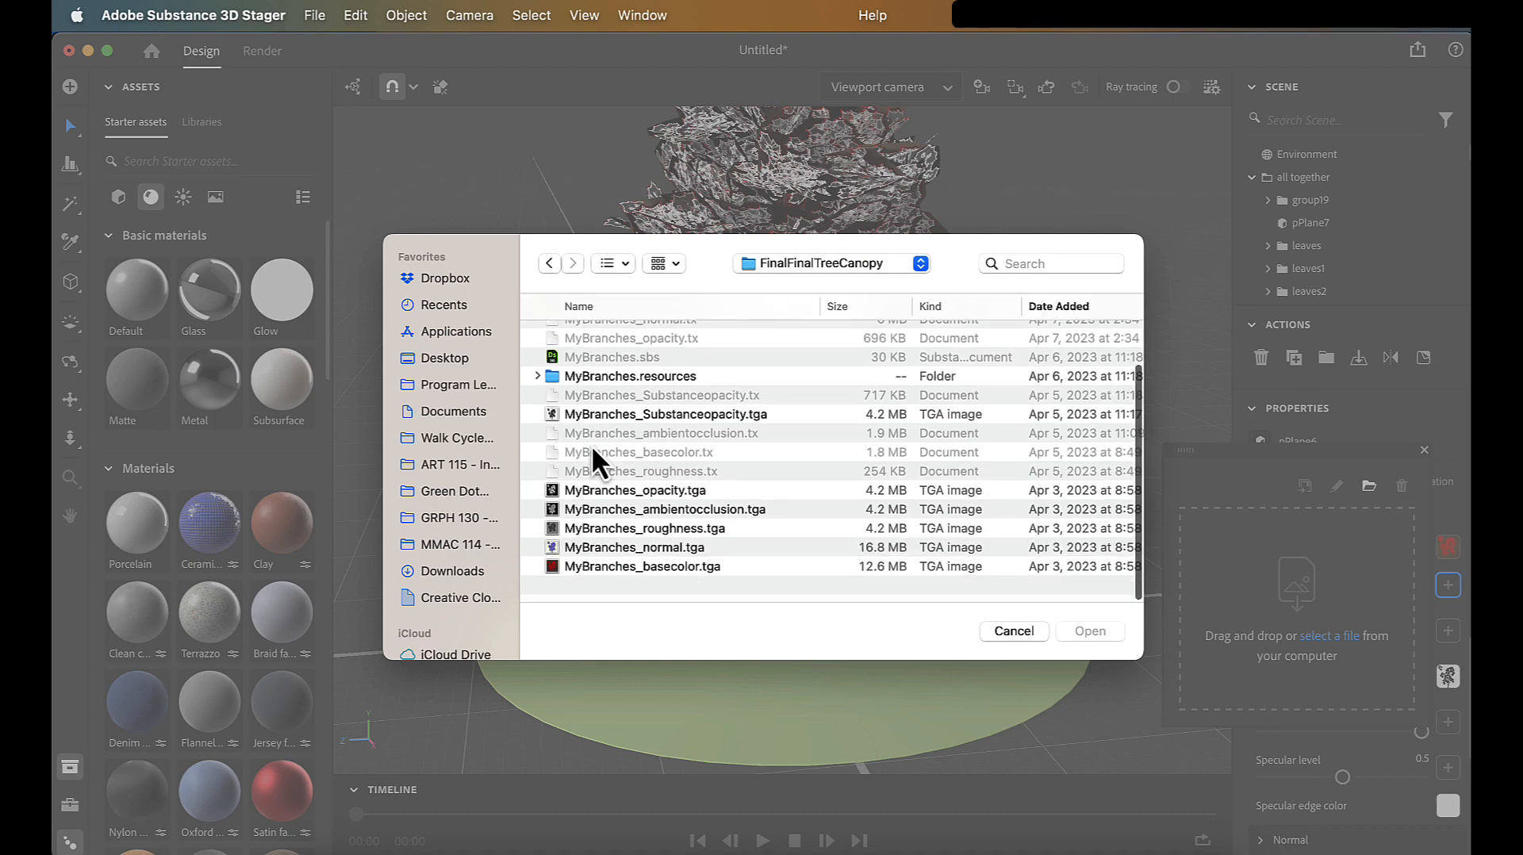
click(588, 542)
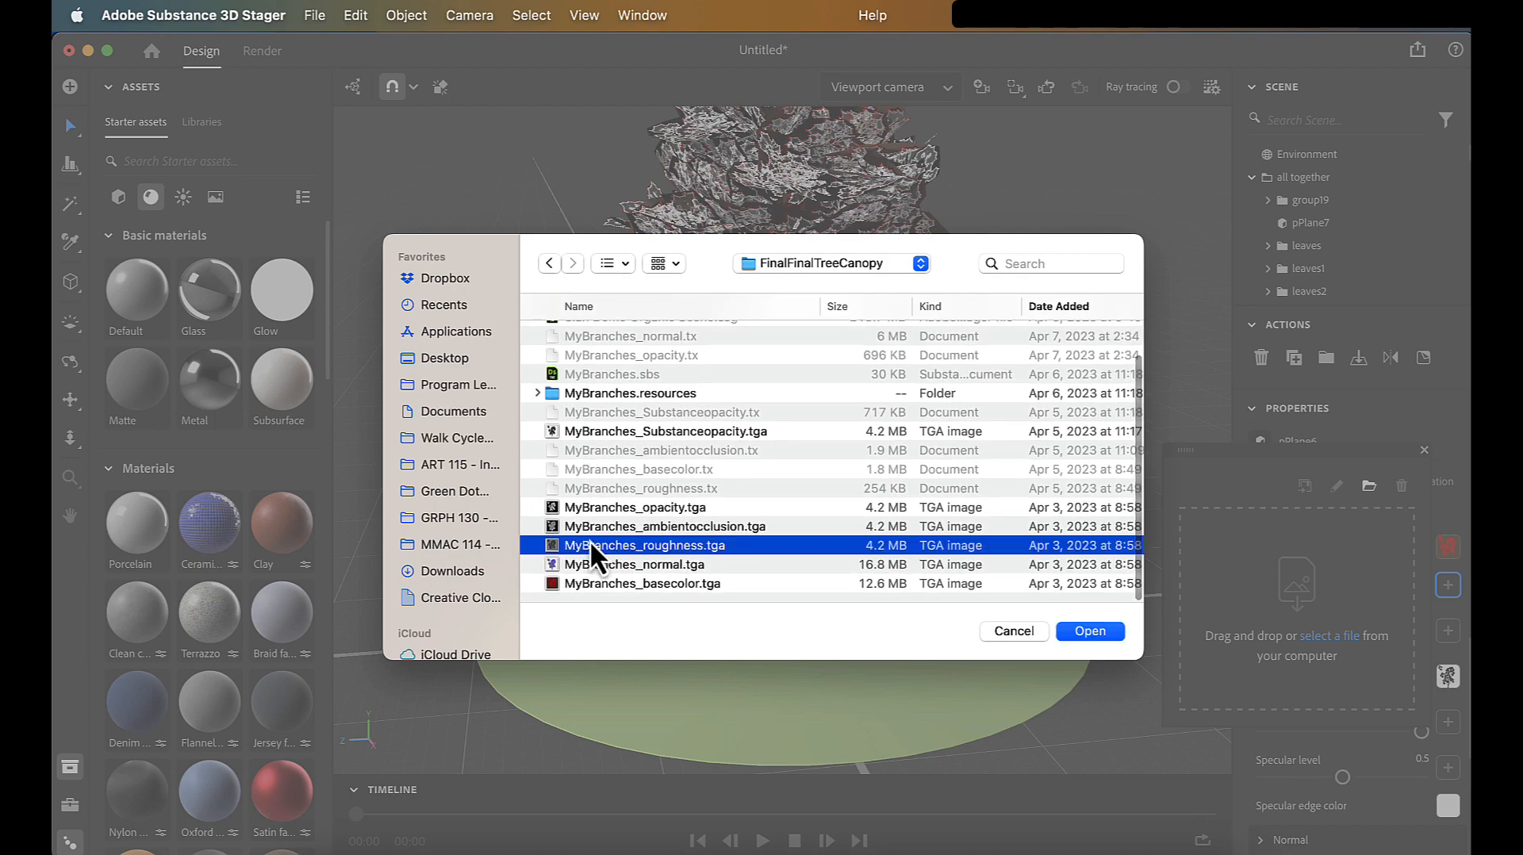
click(1089, 631)
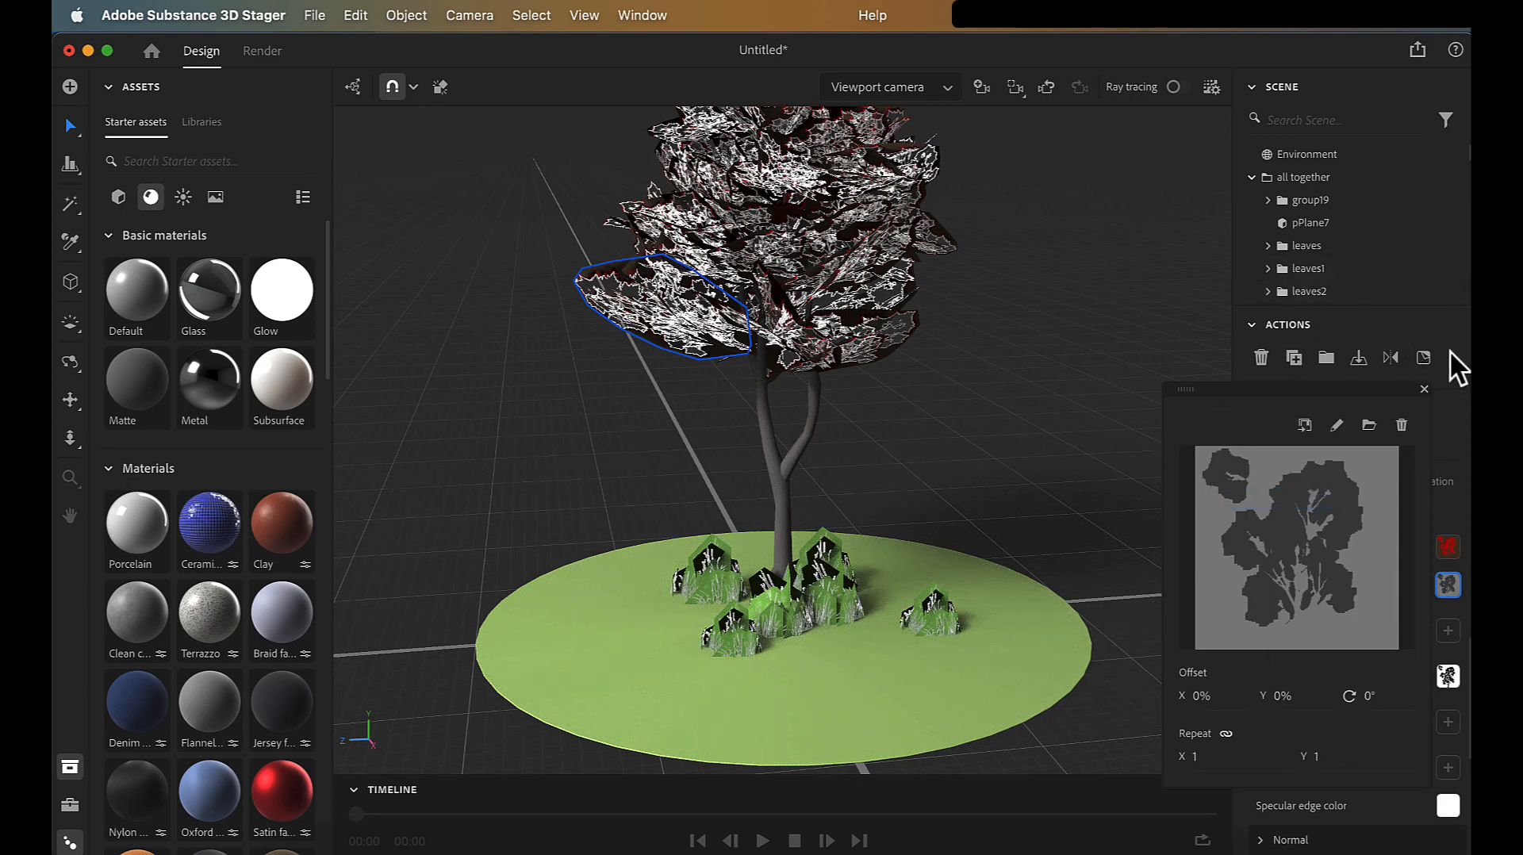
click(1424, 388)
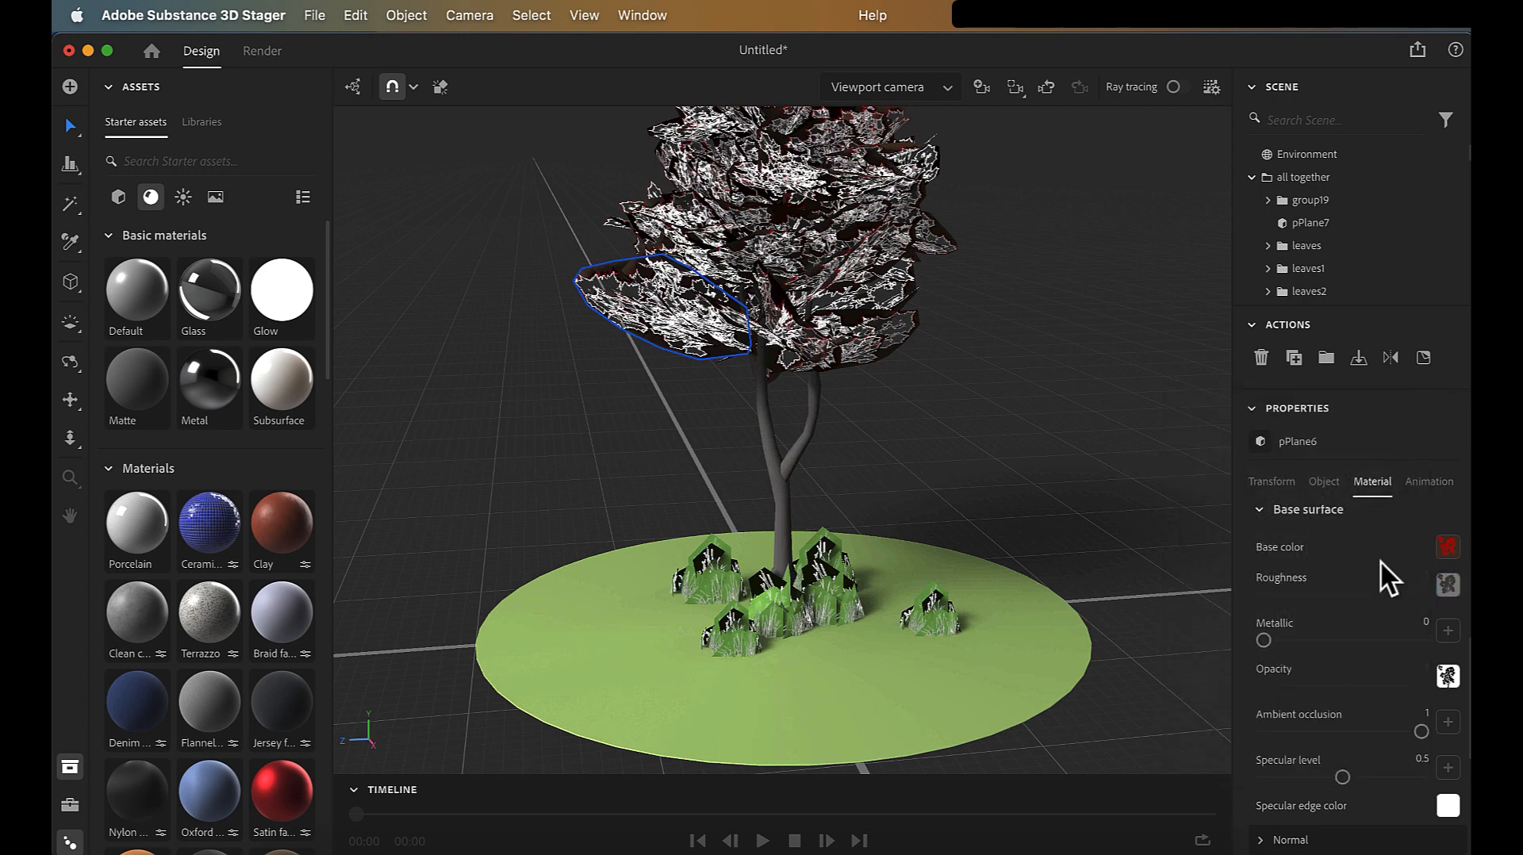
Step: Replace the leaf material's opacity map with MyBranches_opacity.tga from the FinalFinalTreeCanopy folder
scroll(1294, 639, down, 2)
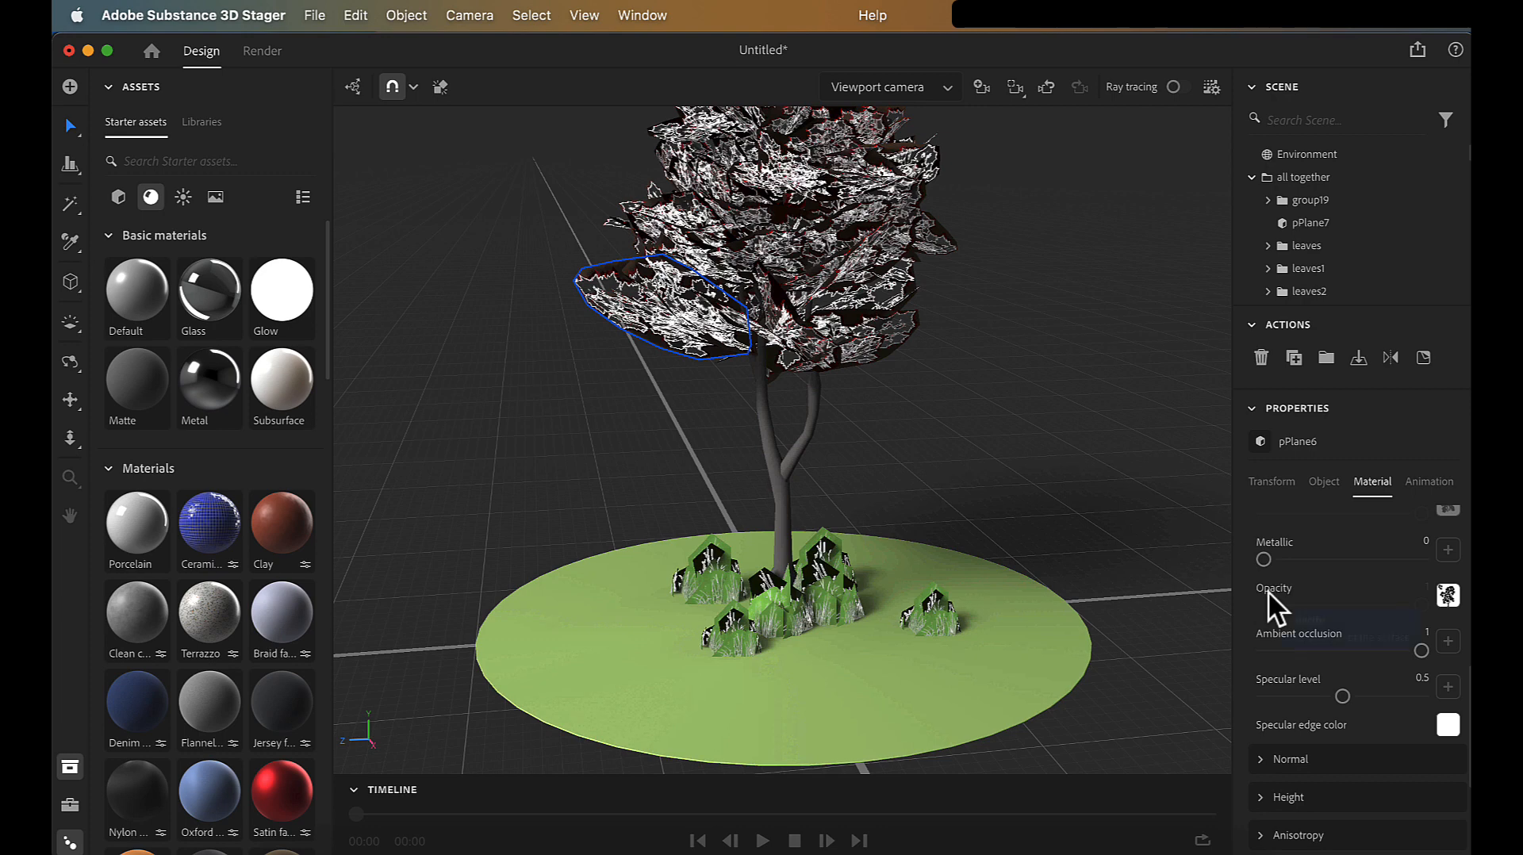
click(1448, 601)
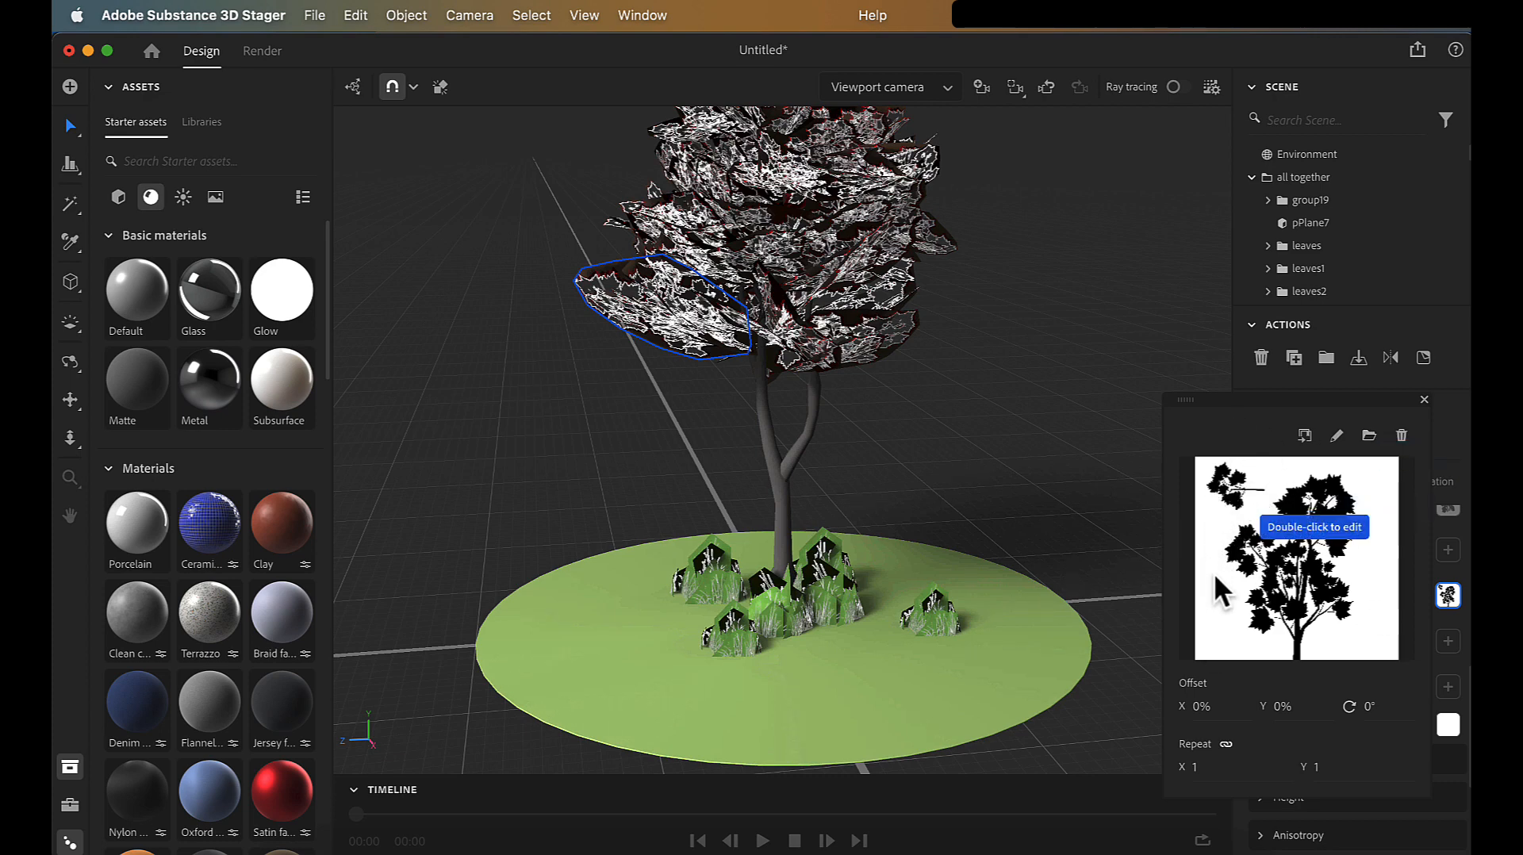
click(1367, 436)
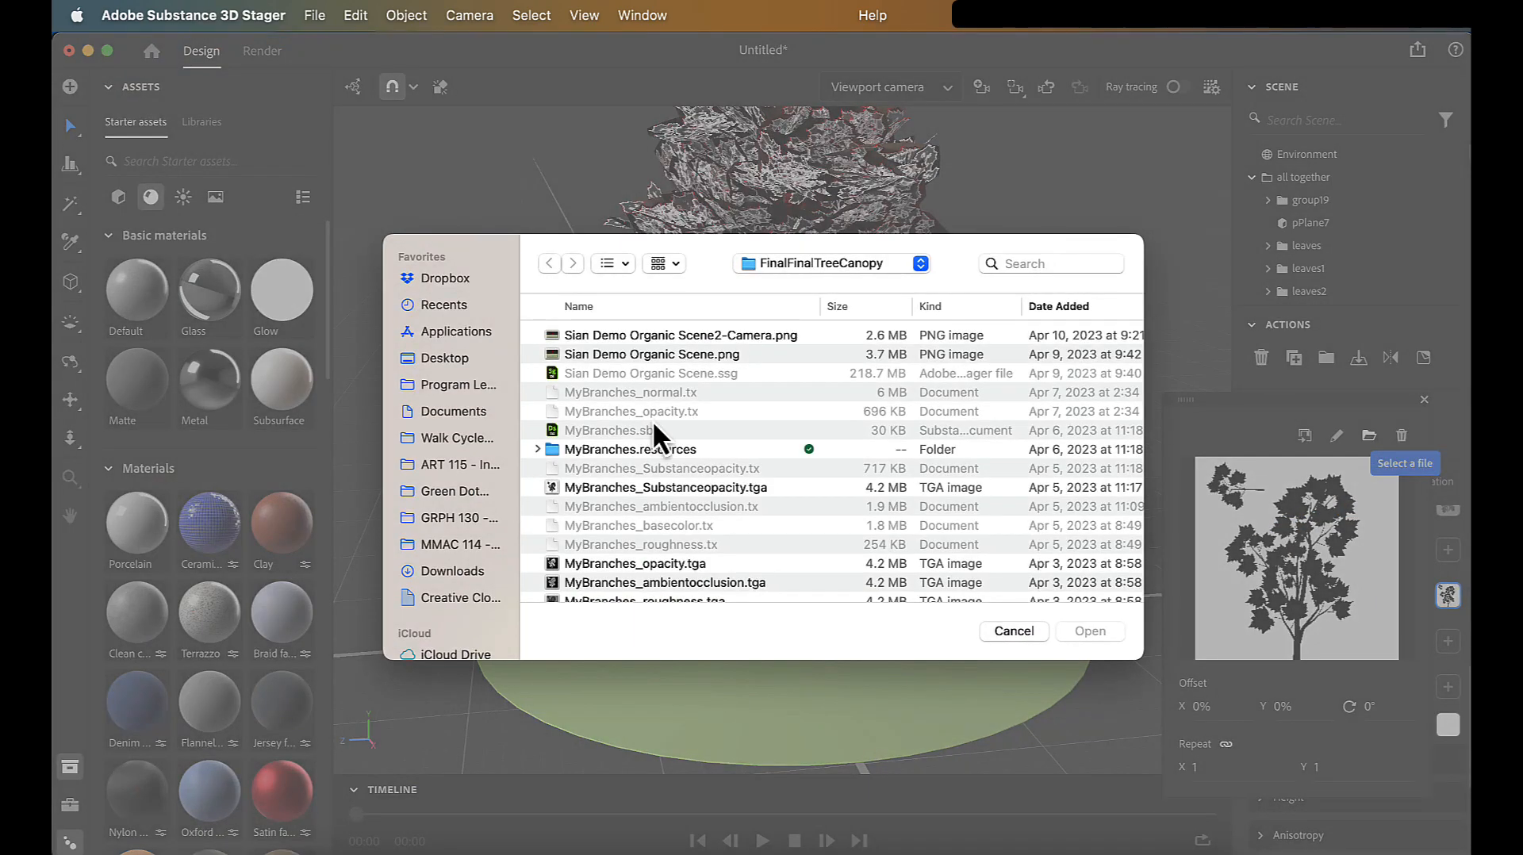
scroll(653, 426, down, 3)
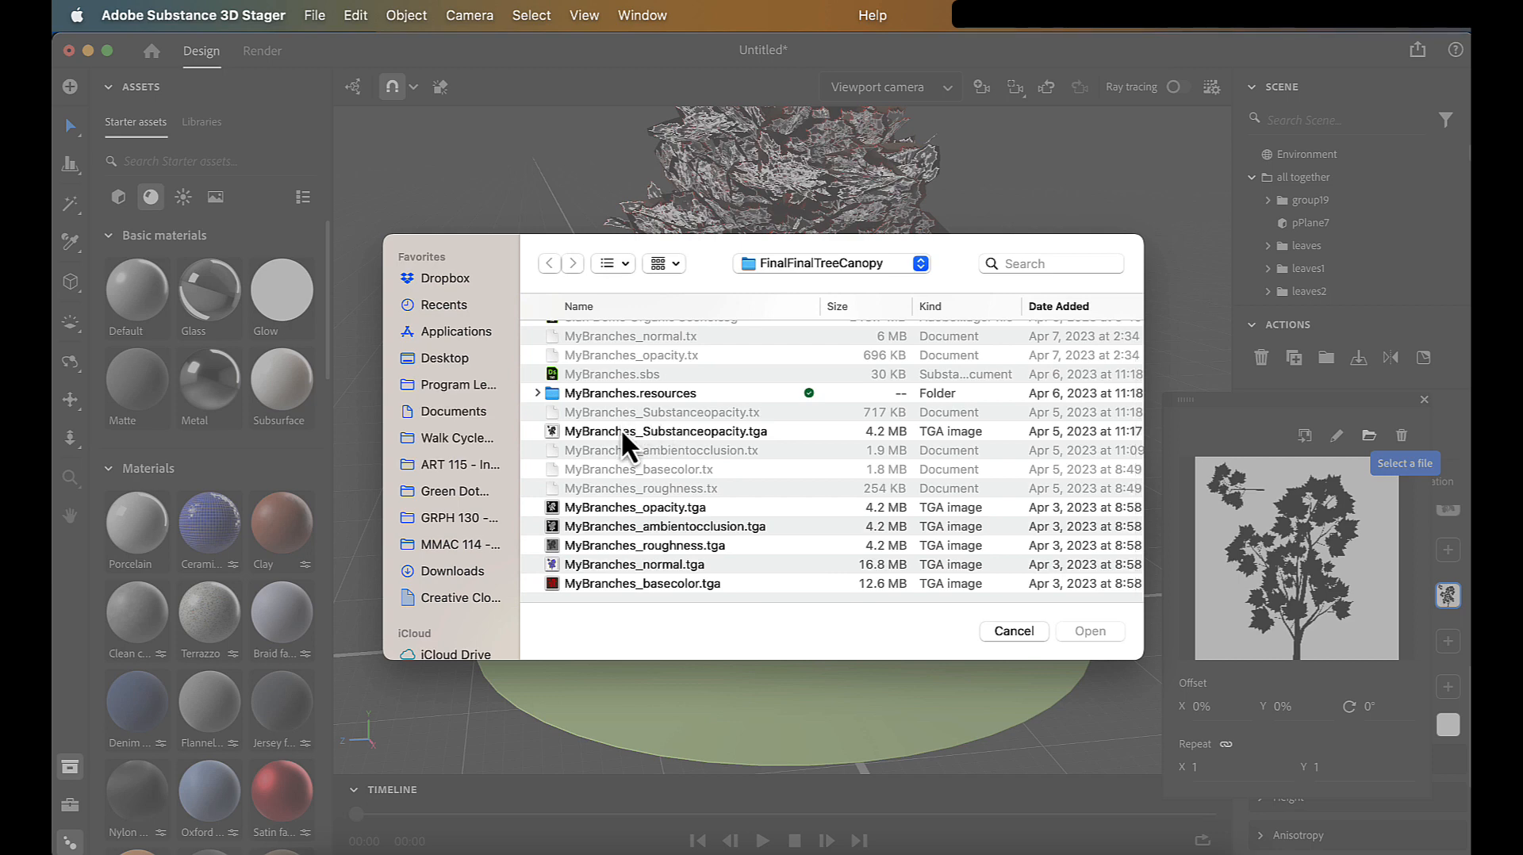
click(586, 507)
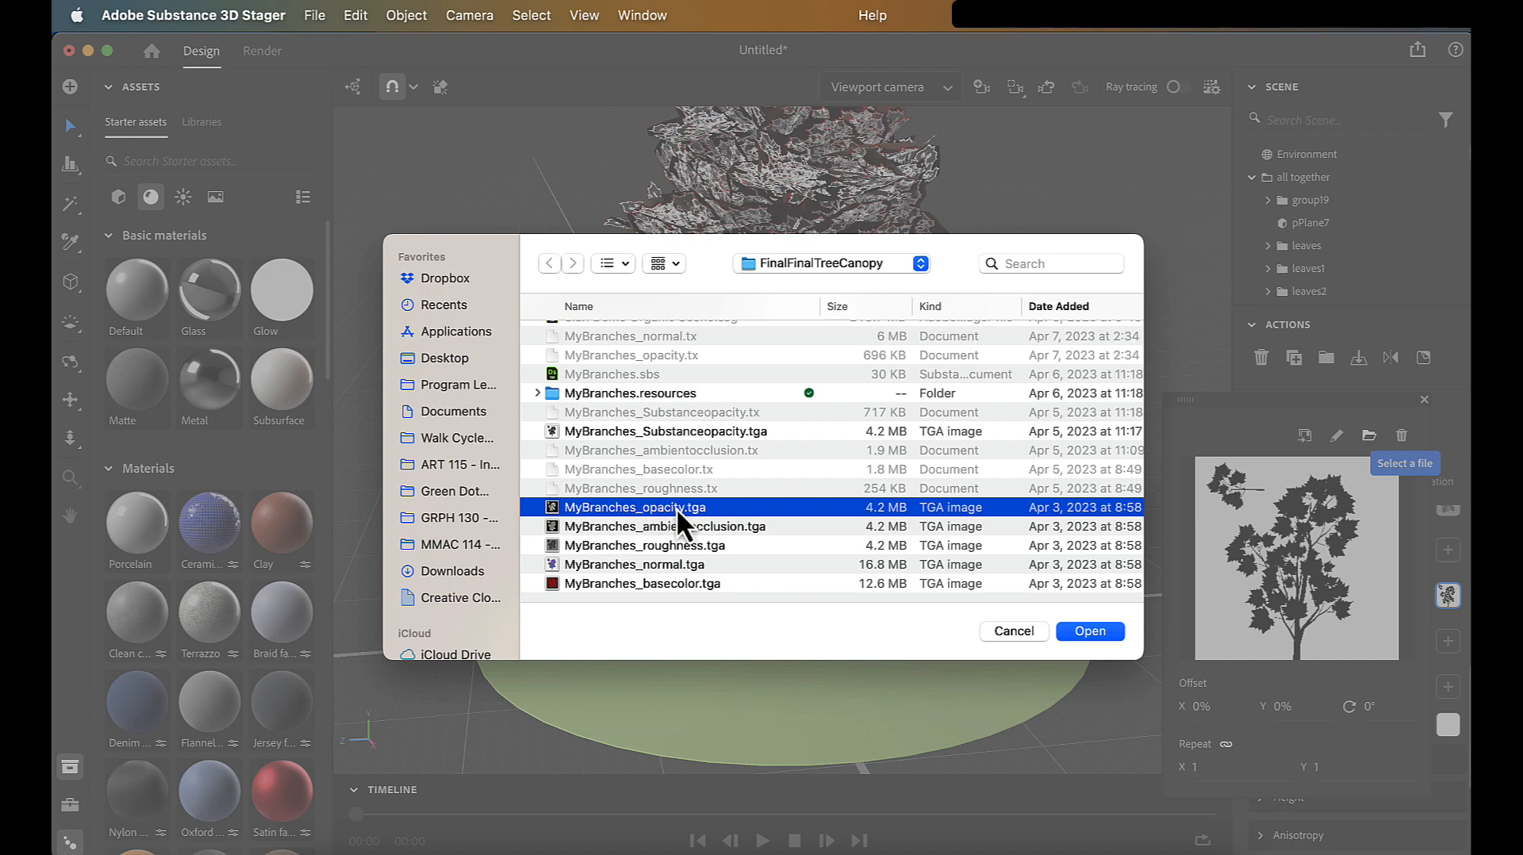
click(1102, 634)
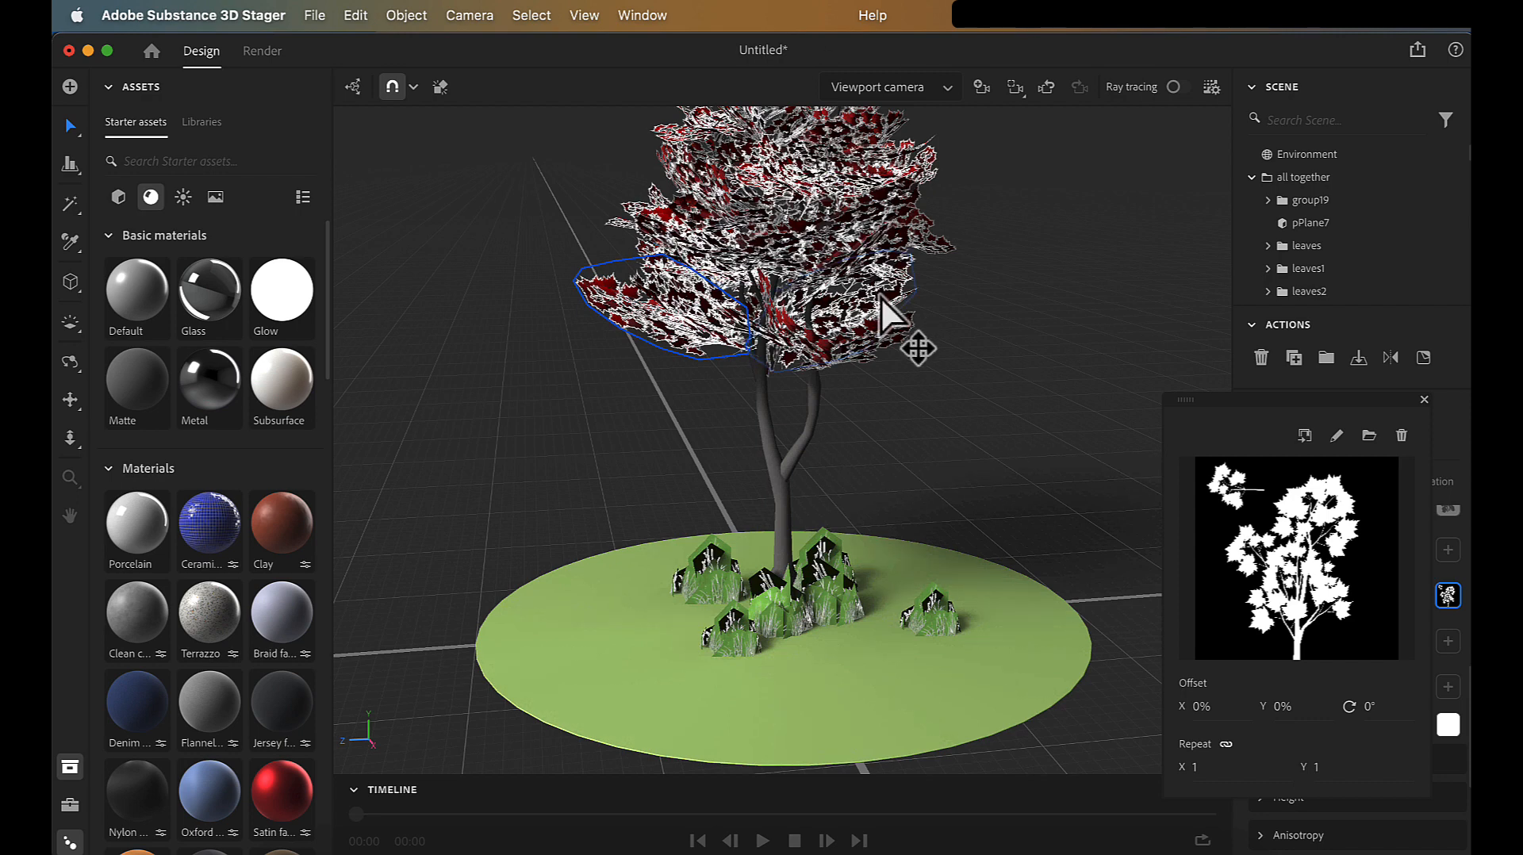
click(1438, 427)
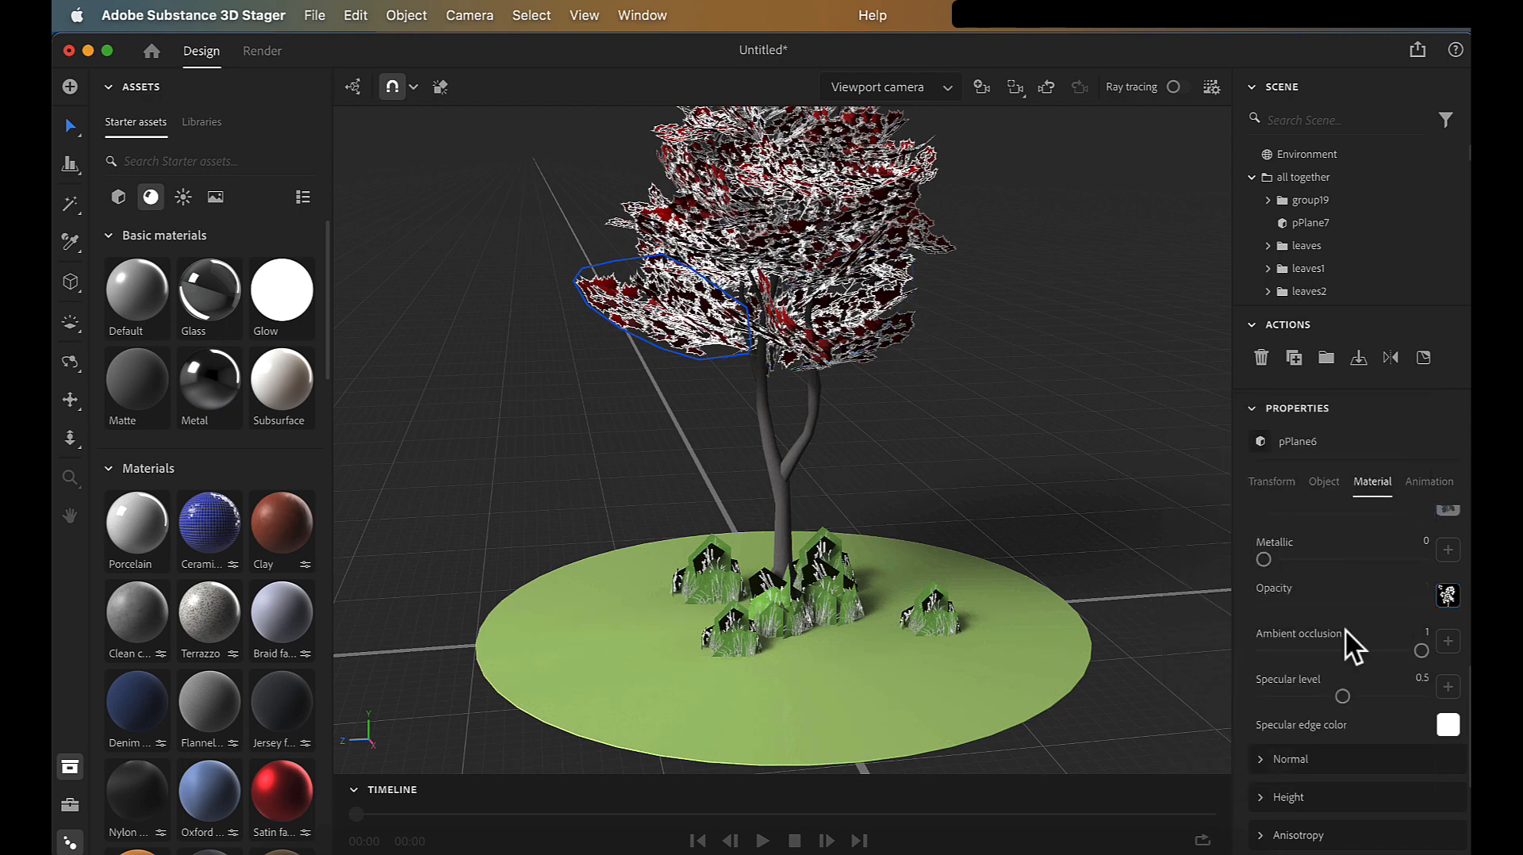
Step: Load MyBranches_ambientocclusion.tga as the ambient occlusion map of the leaf material
click(1447, 643)
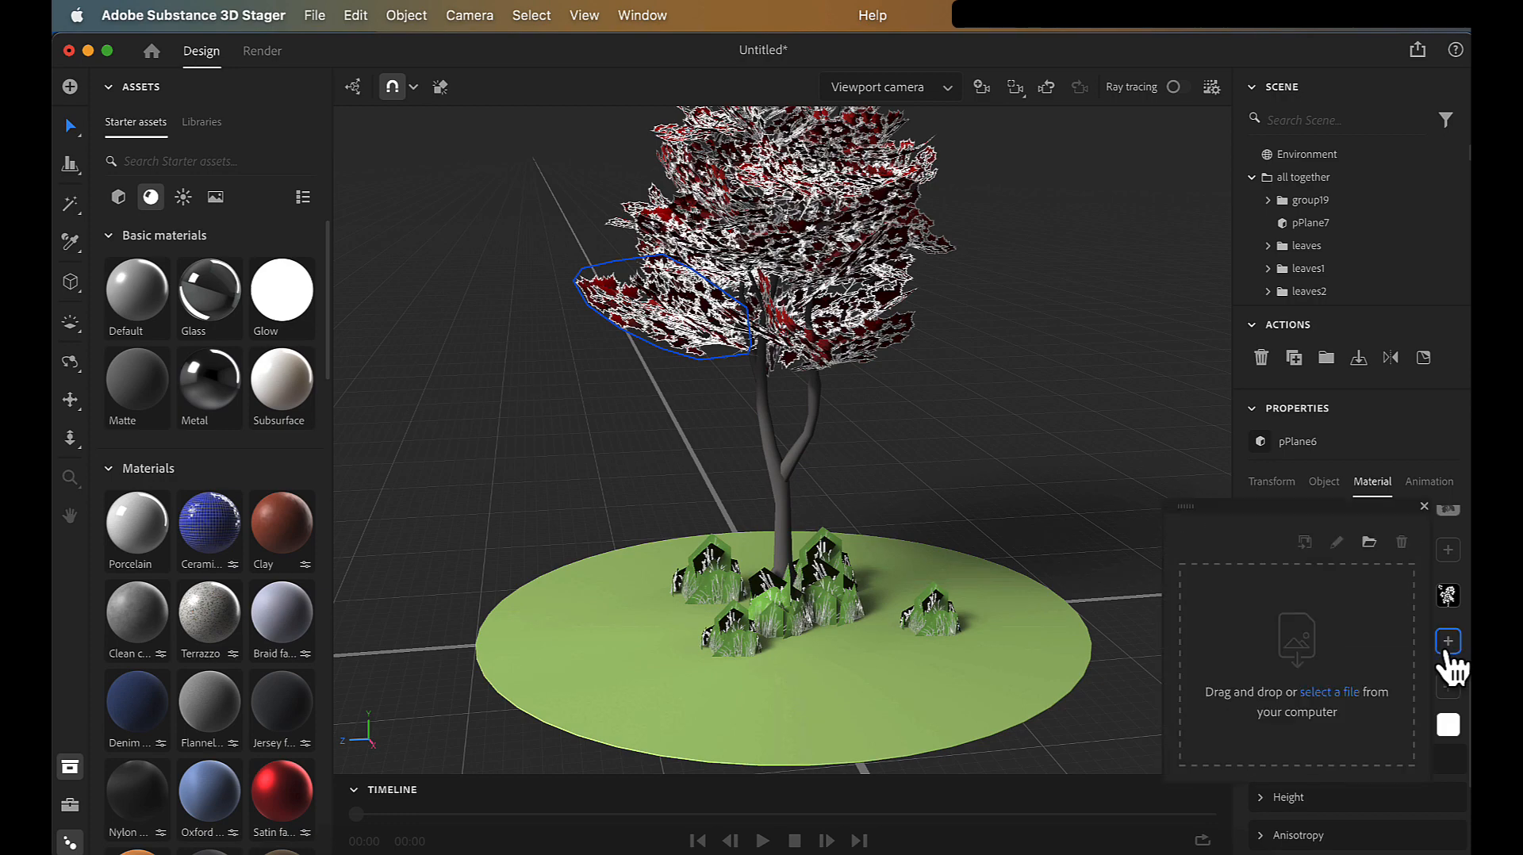
click(1372, 542)
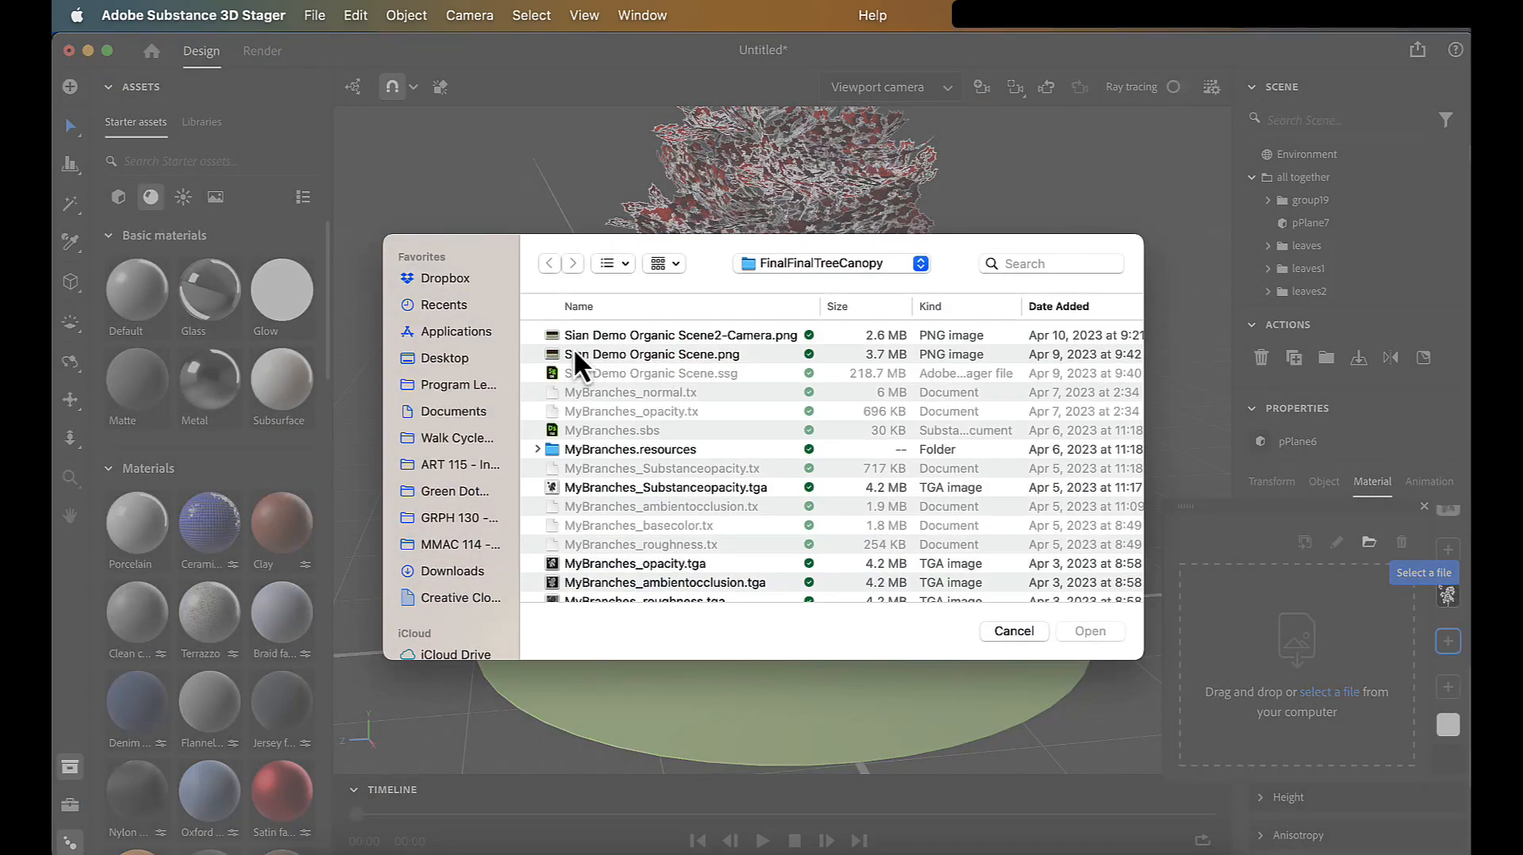
scroll(612, 497, down, 3)
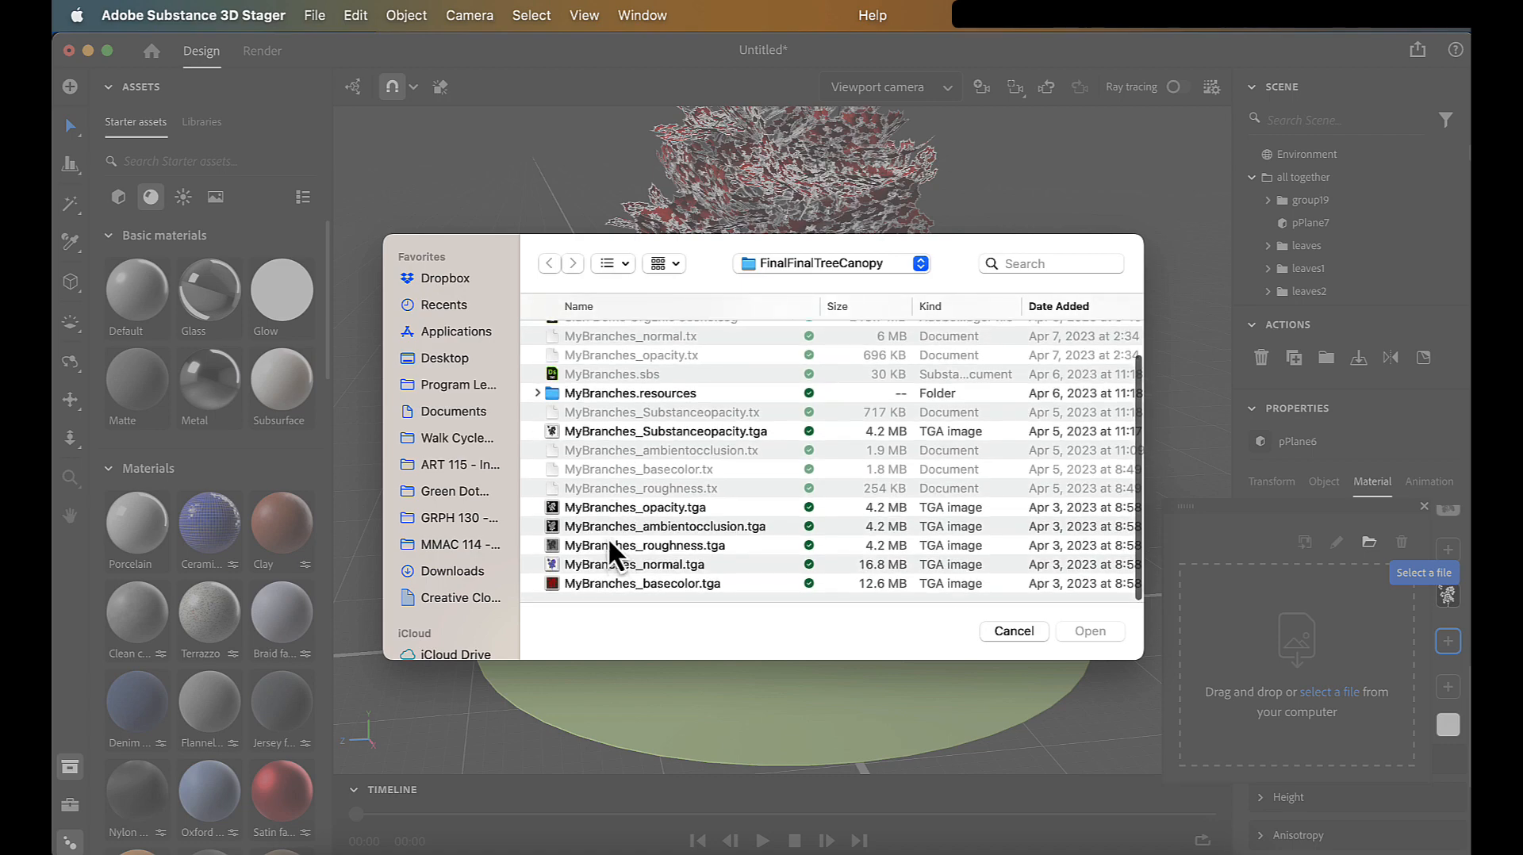
click(619, 528)
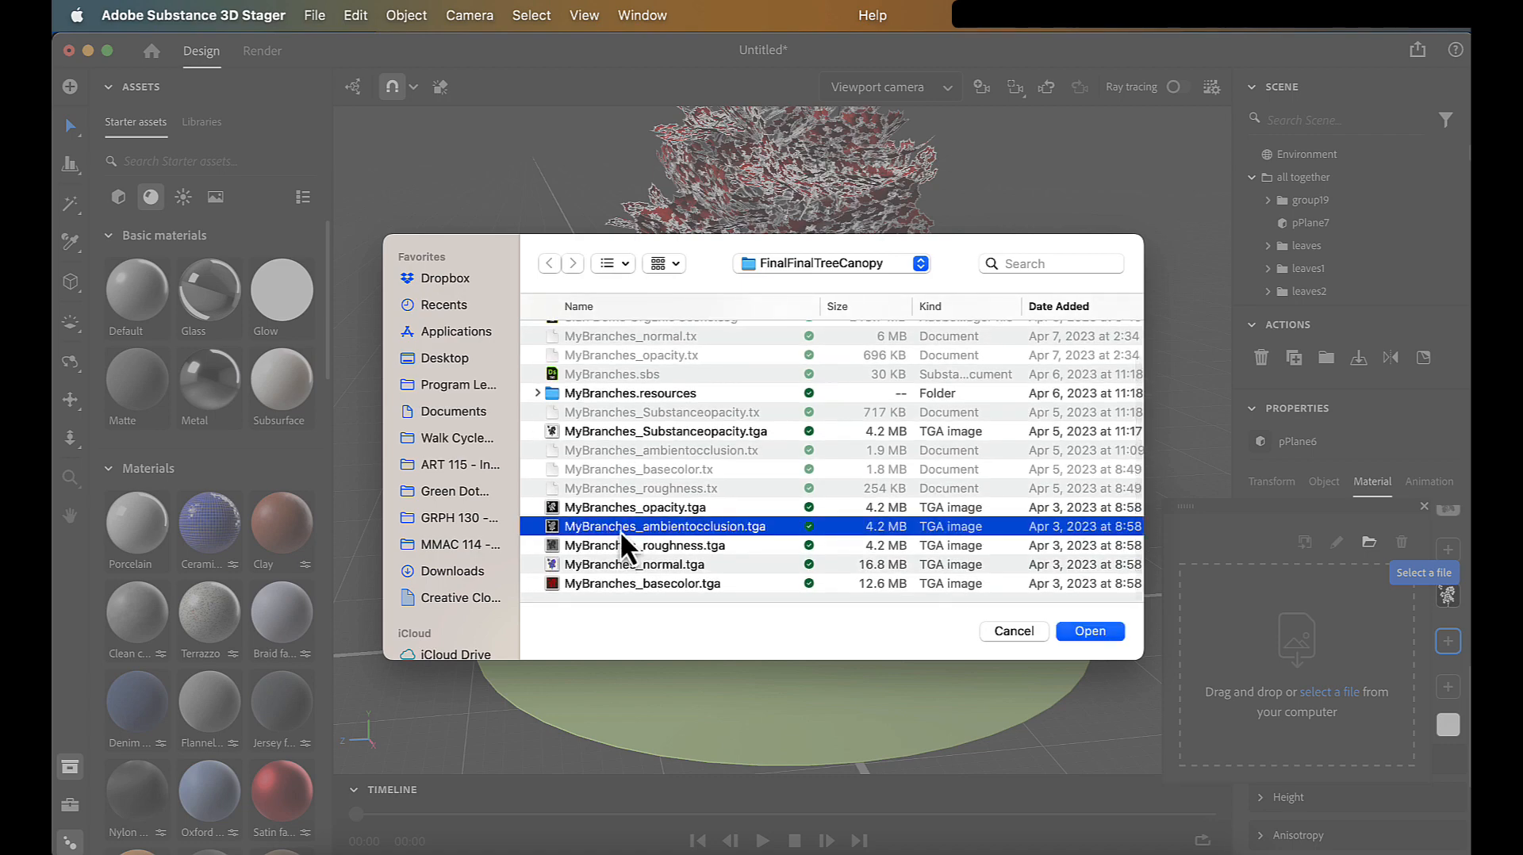
click(1095, 632)
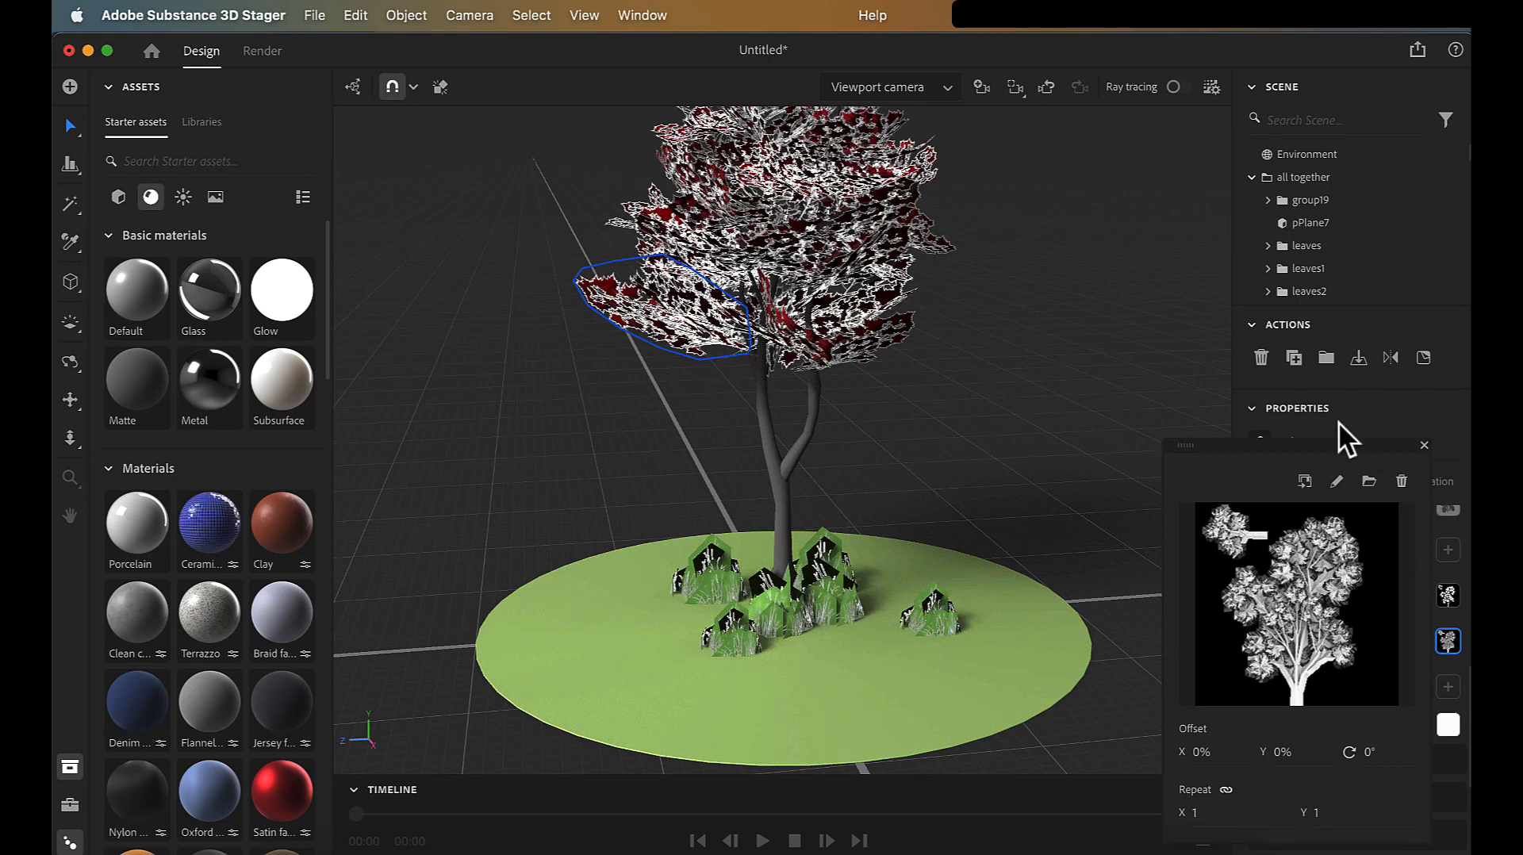
click(1423, 447)
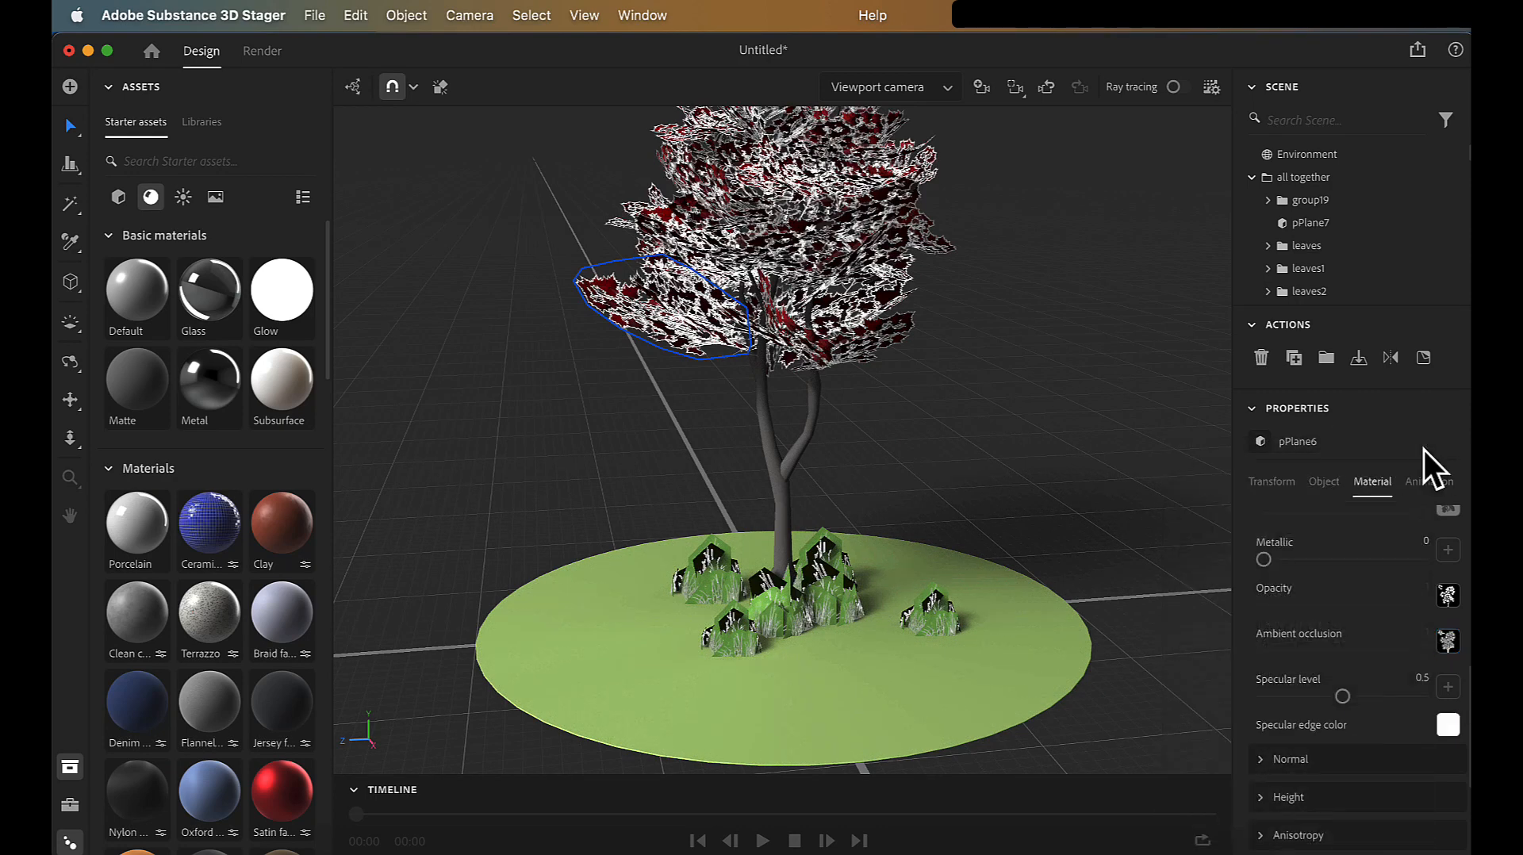
Step: Inspect the leaf material's normal settings and the texture assigned as its normal map
scroll(1351, 608, down, 2)
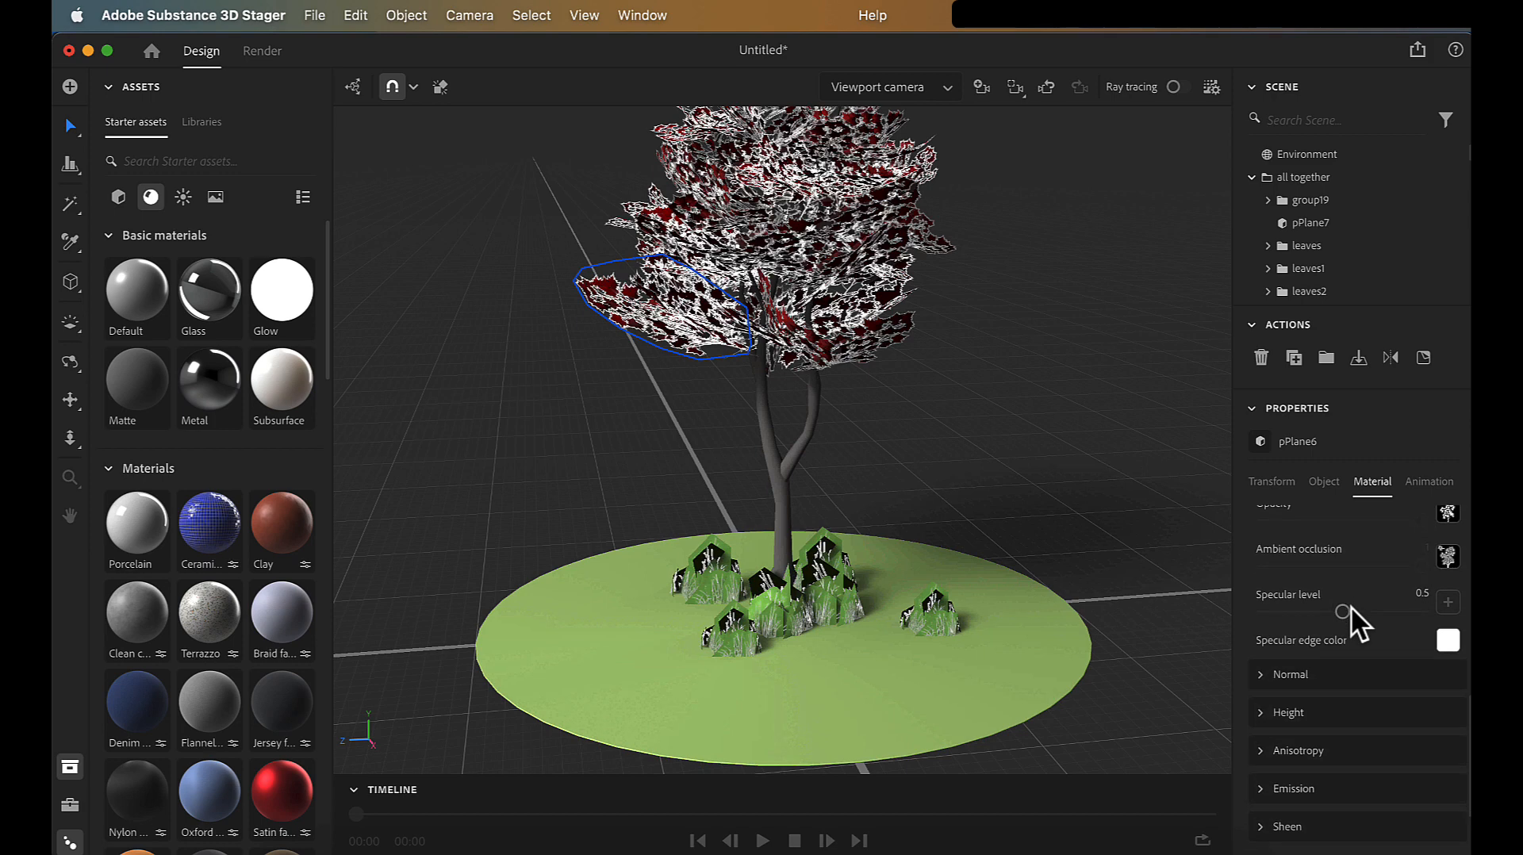
click(1263, 676)
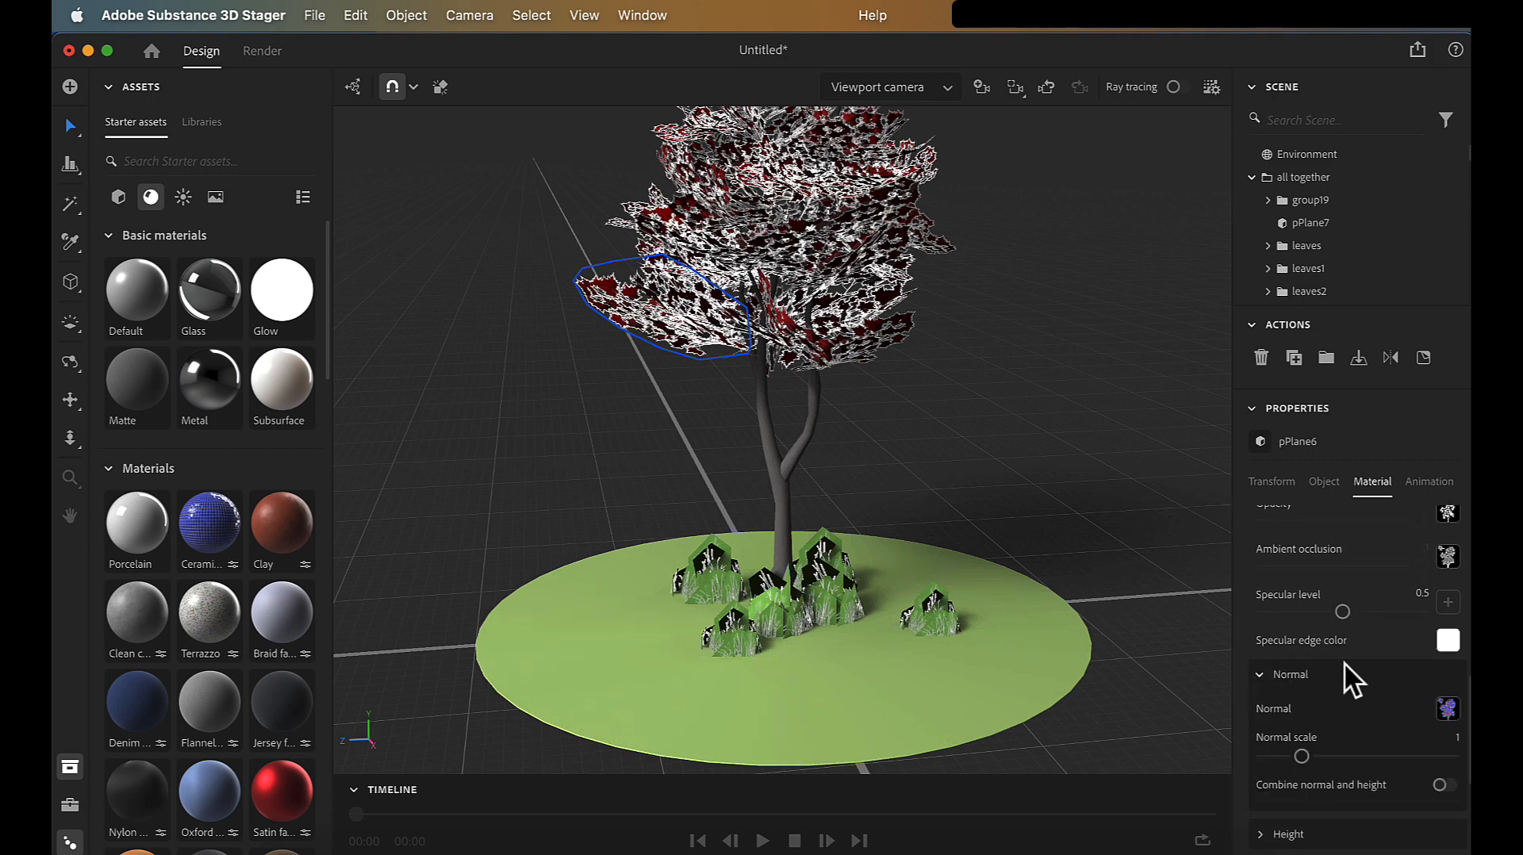
scroll(1343, 661, down, 3)
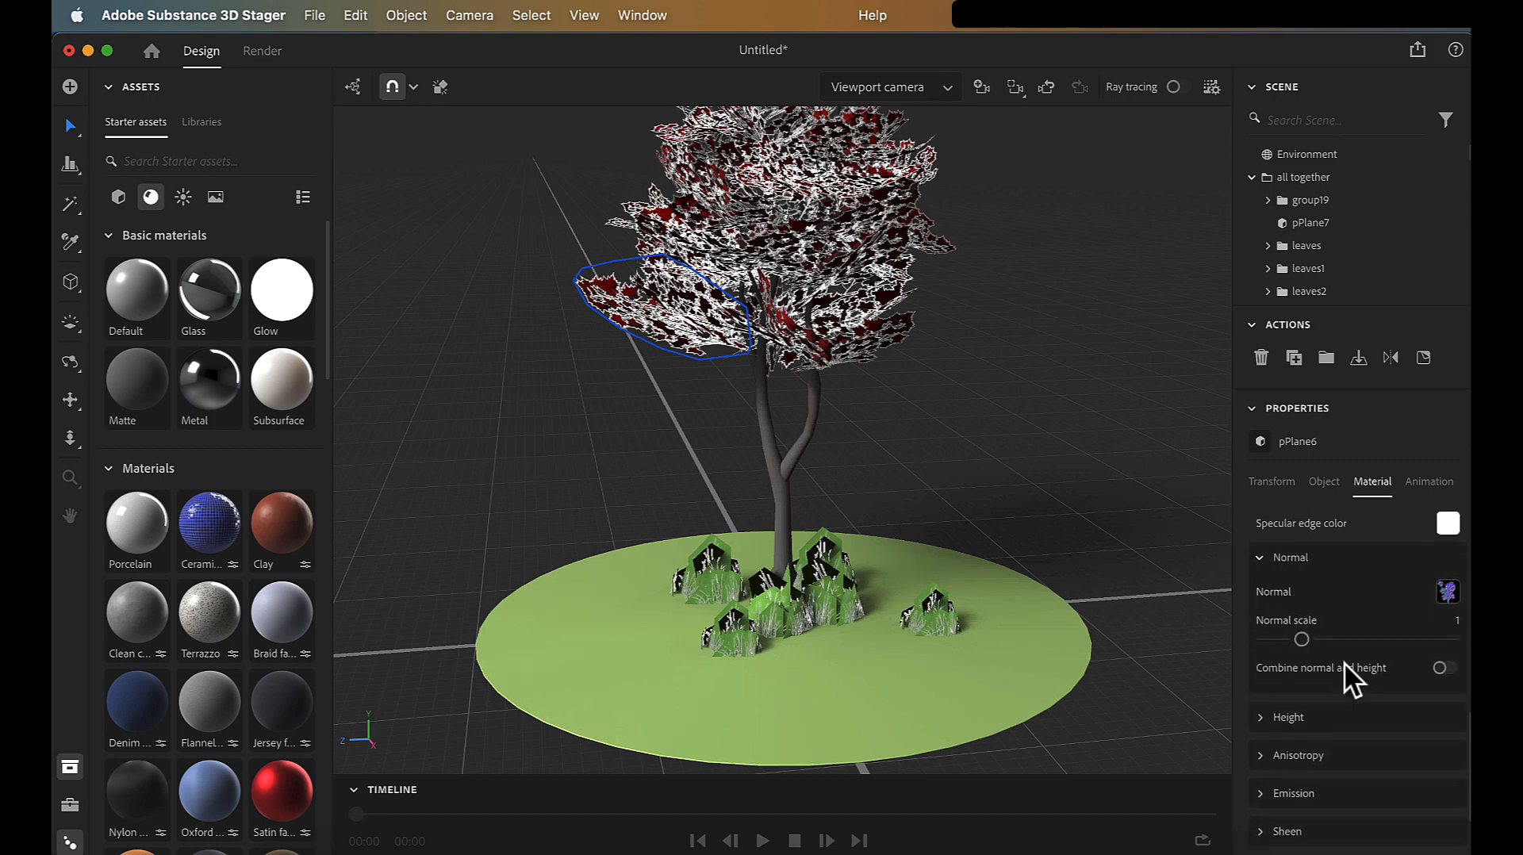
click(1446, 580)
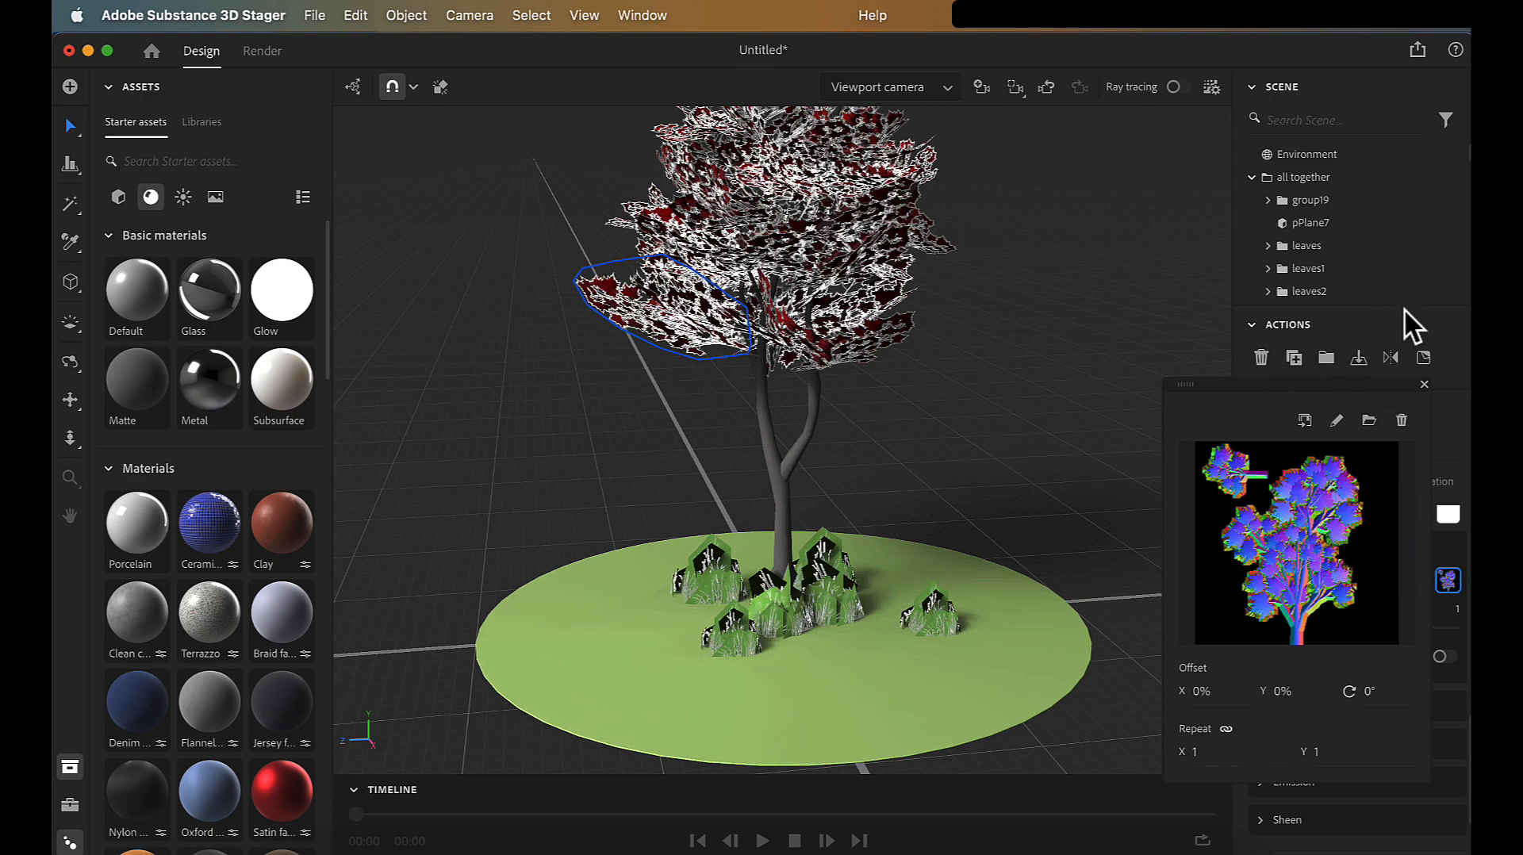
Step: Set the leaf material's normal scale to 1.62 and expand its height settings
click(1423, 384)
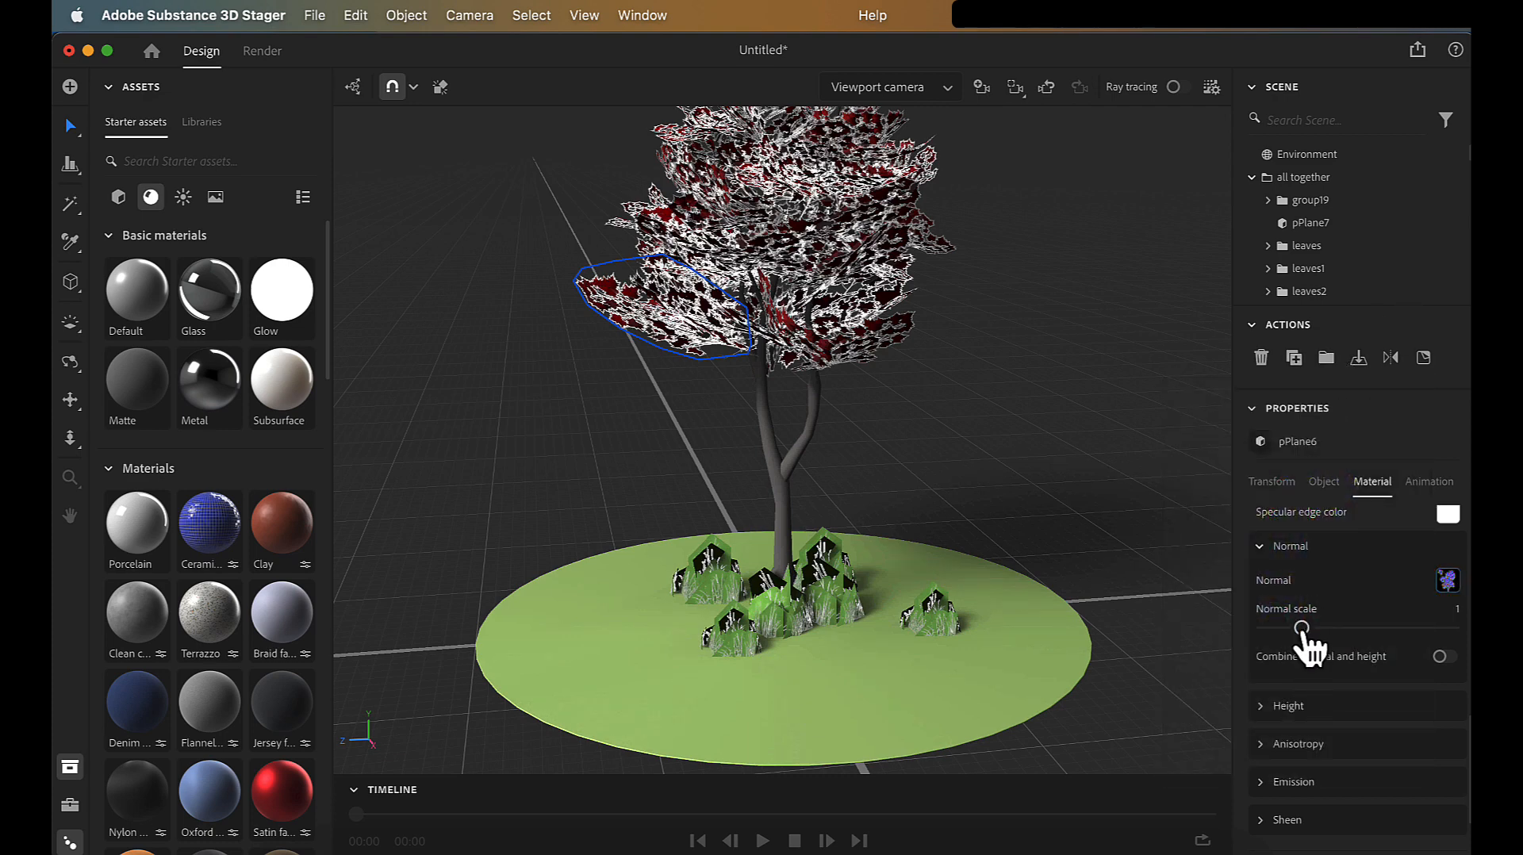
drag(1301, 628, 1324, 629)
click(1257, 708)
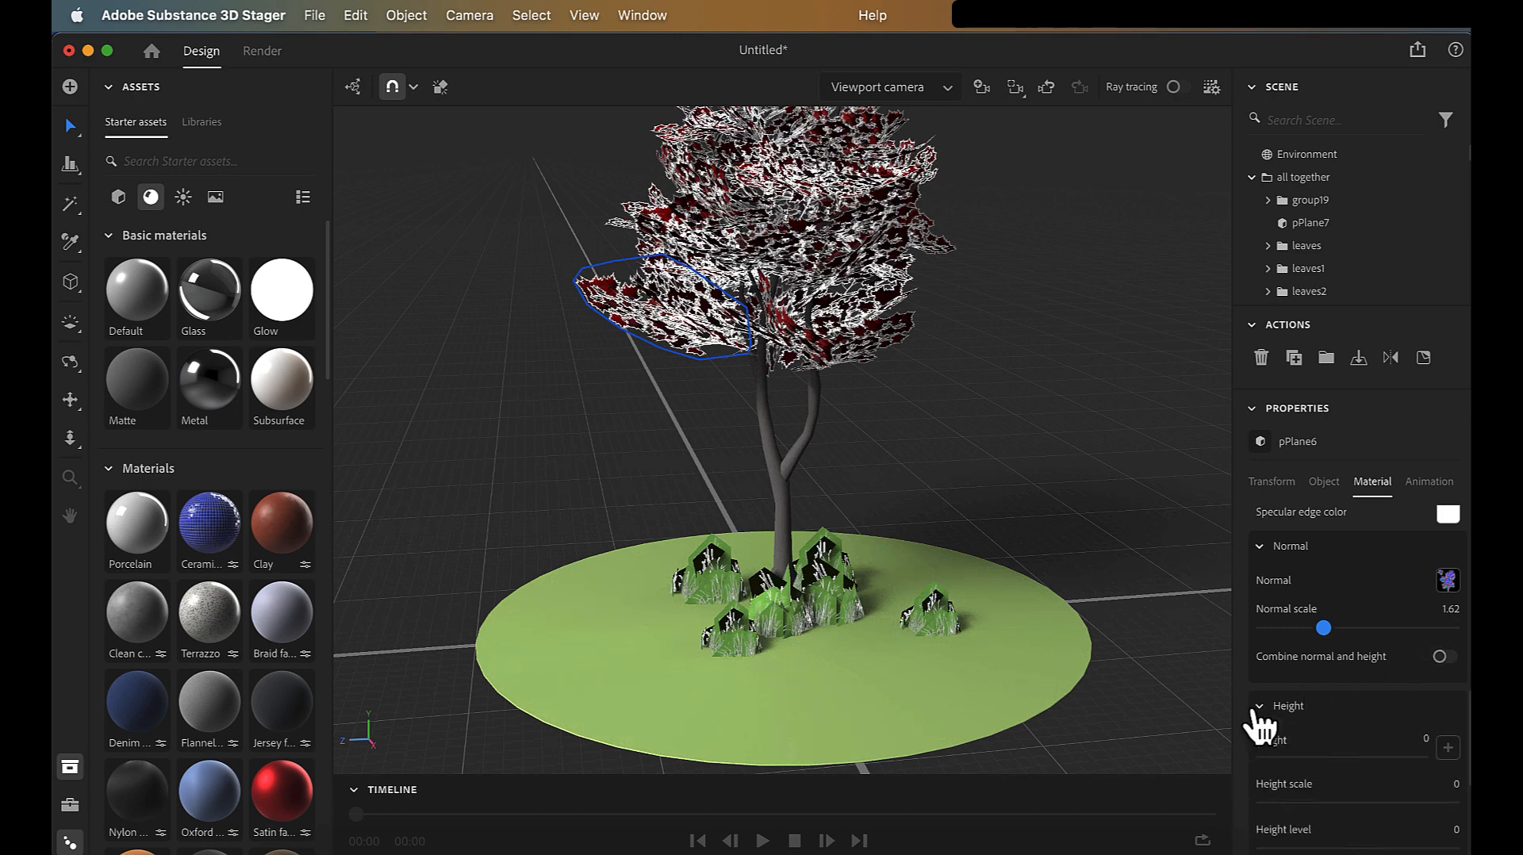
scroll(1329, 726, down, 4)
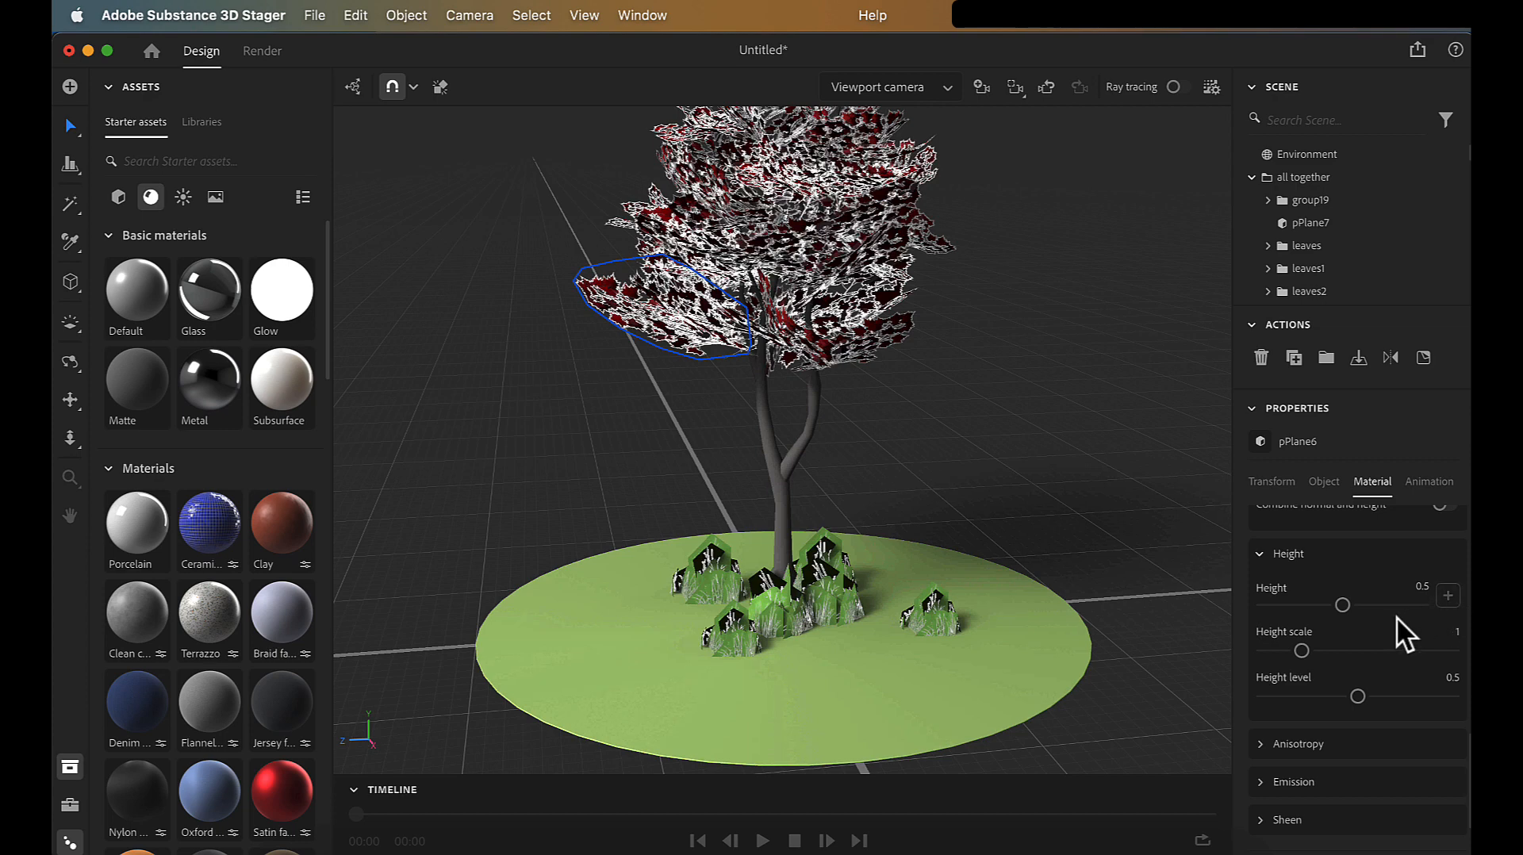
scroll(1396, 616, down, 2)
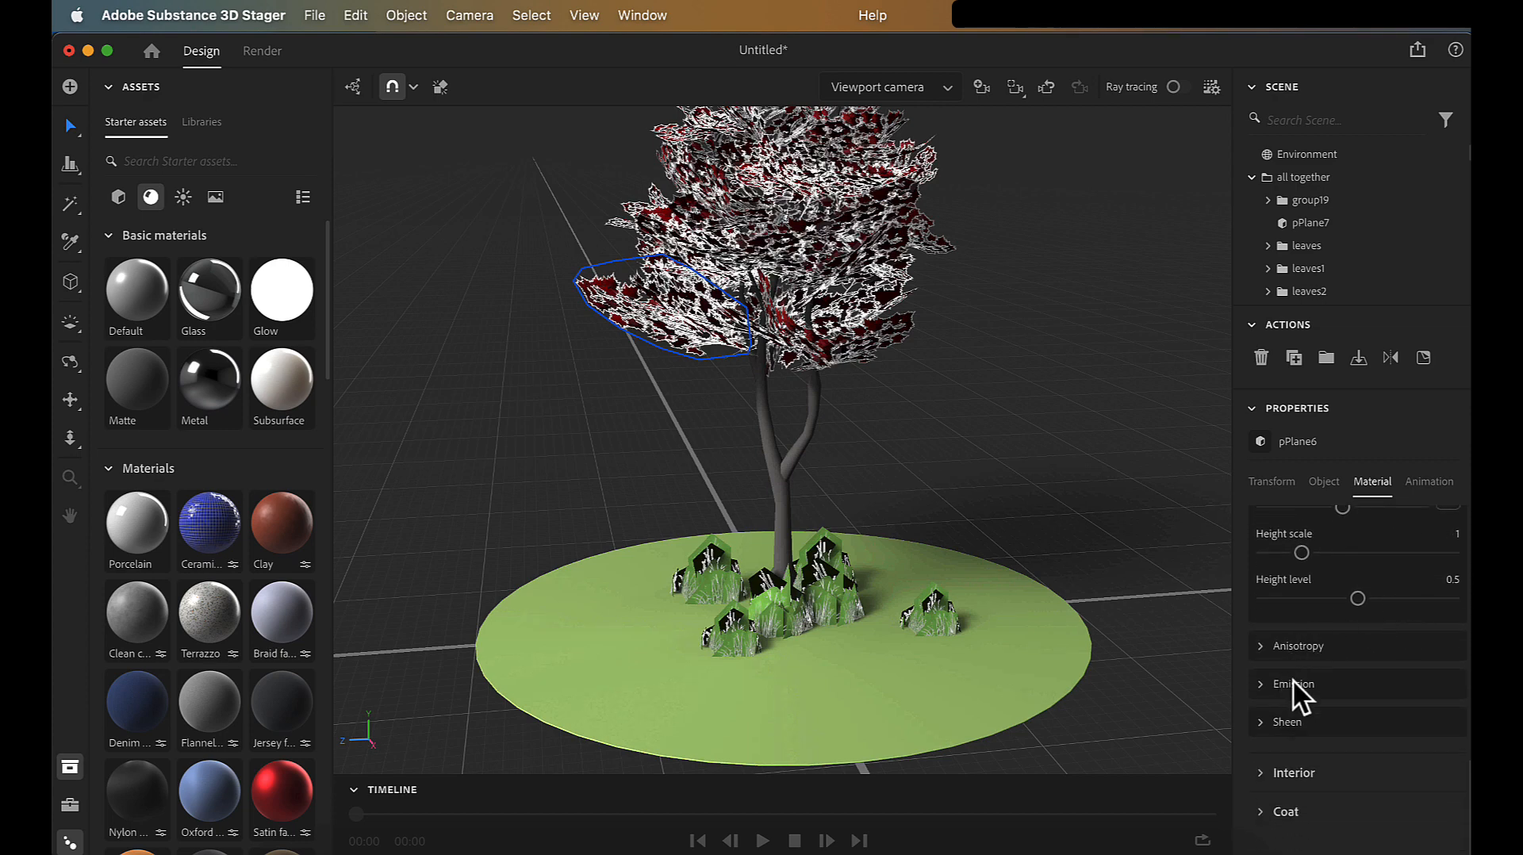
scroll(1292, 680, down, 1)
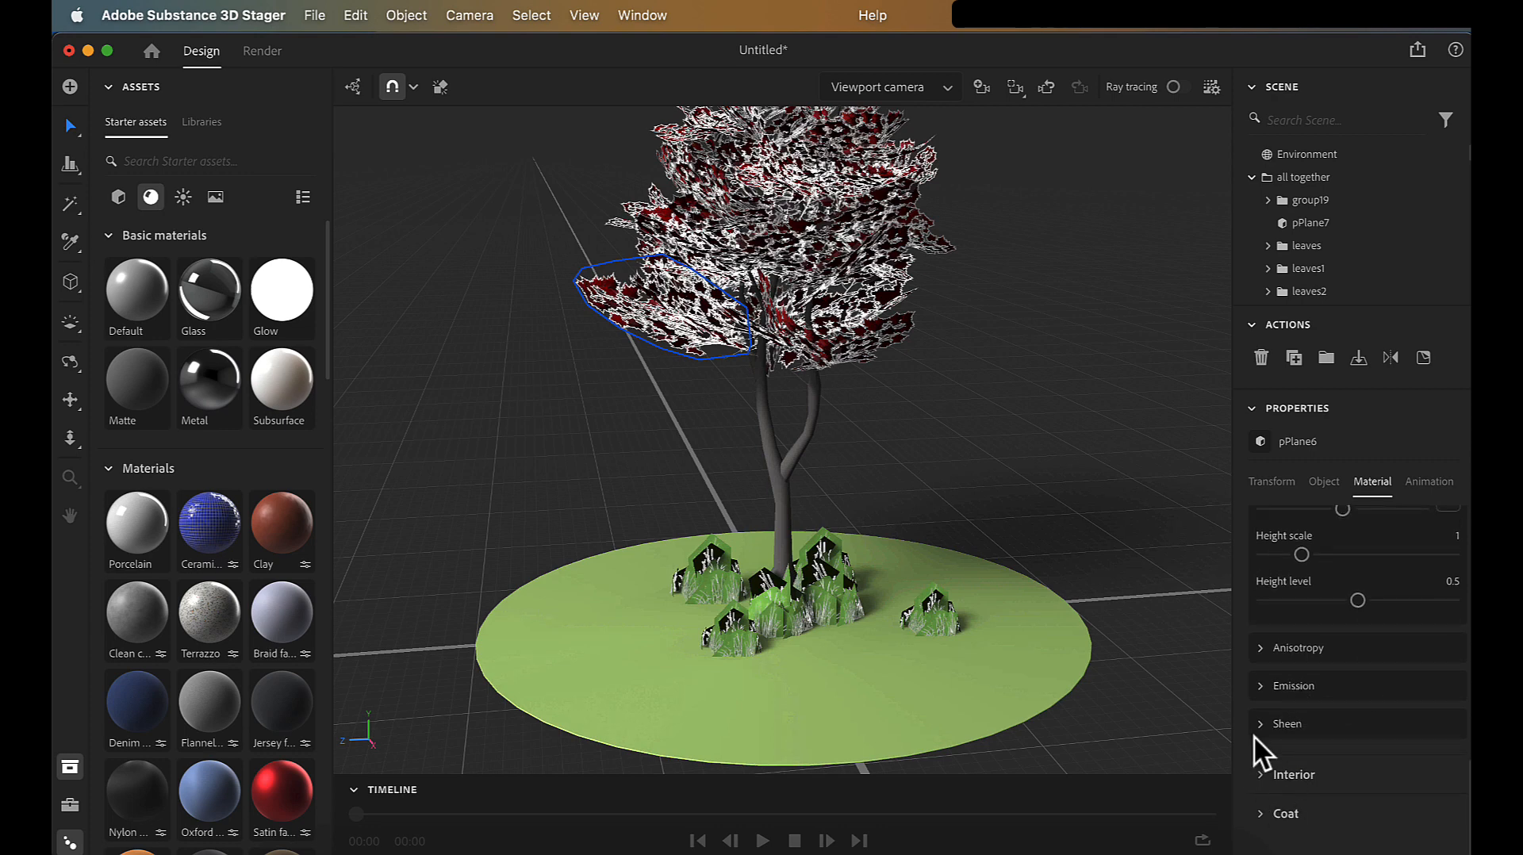
Step: Change the leaf material's specular edge color to a light red, RGB 214, 137, 137
scroll(1253, 740, up, 5)
scroll(1253, 735, down, 3)
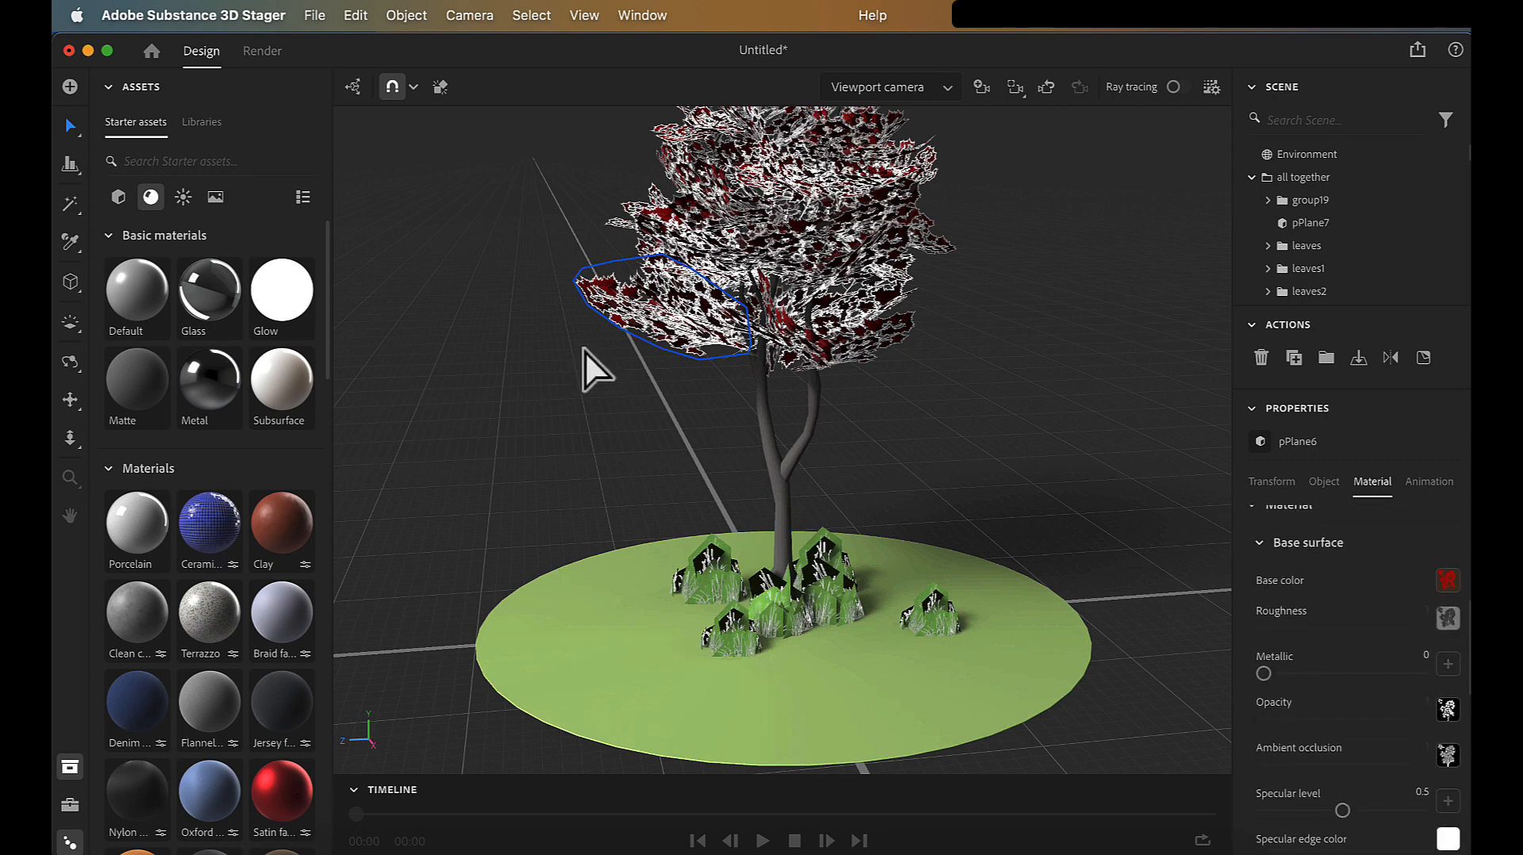
scroll(1368, 674, down, 3)
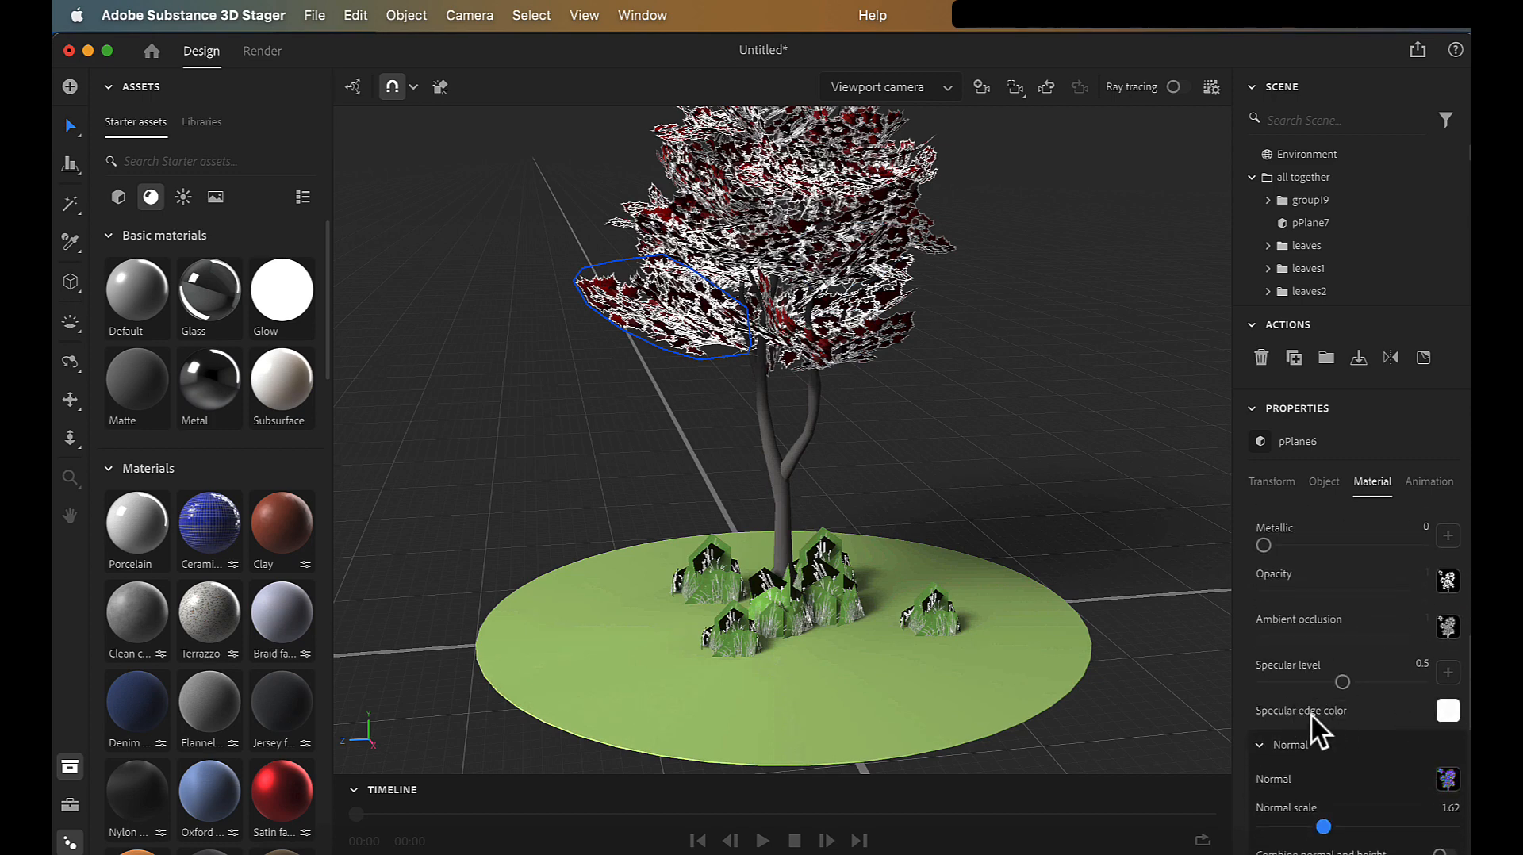
click(1447, 712)
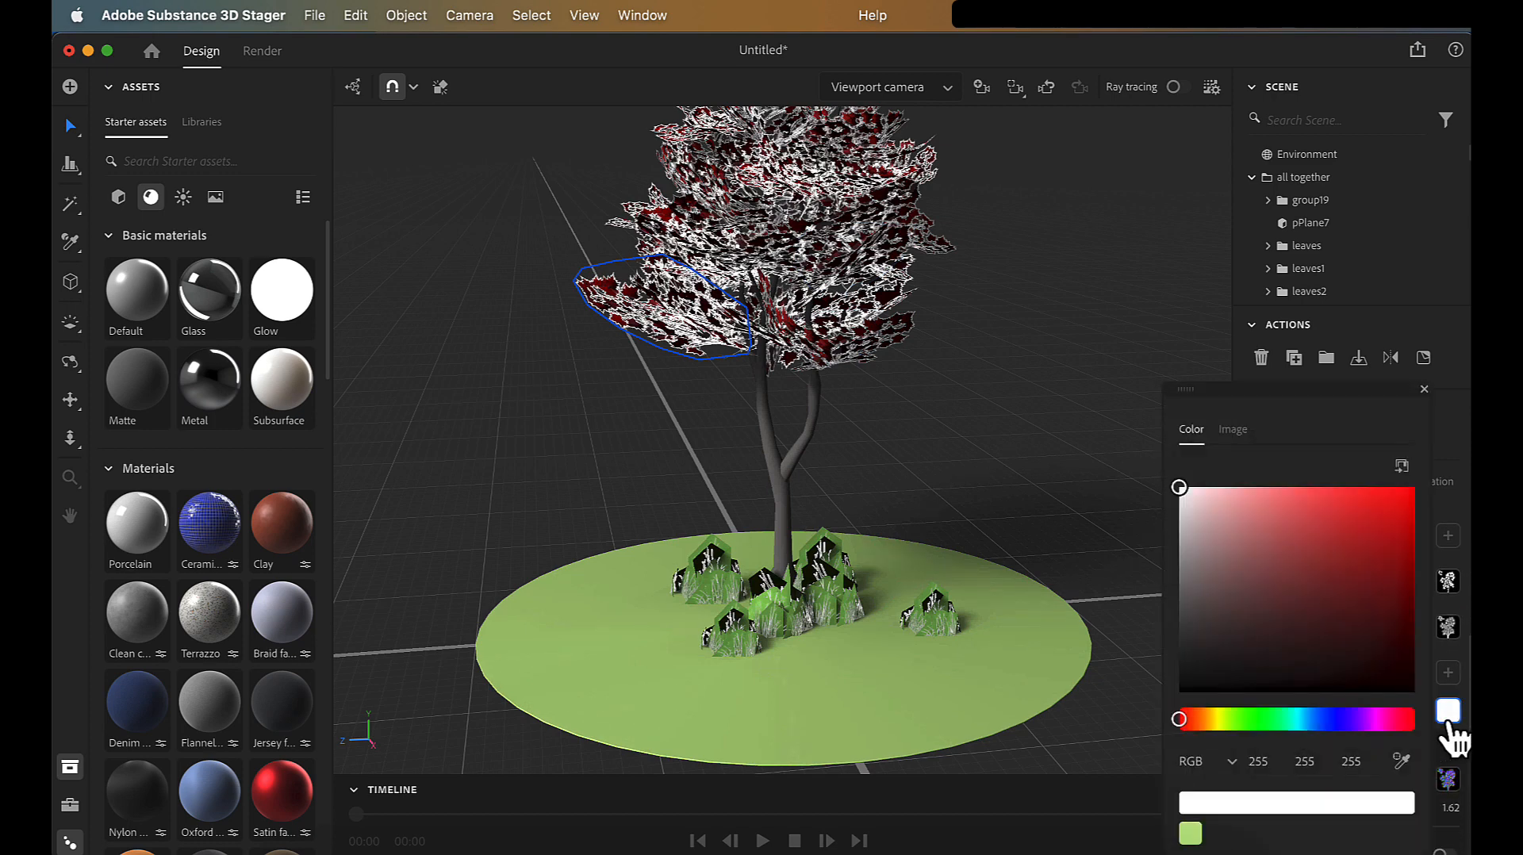
click(1298, 539)
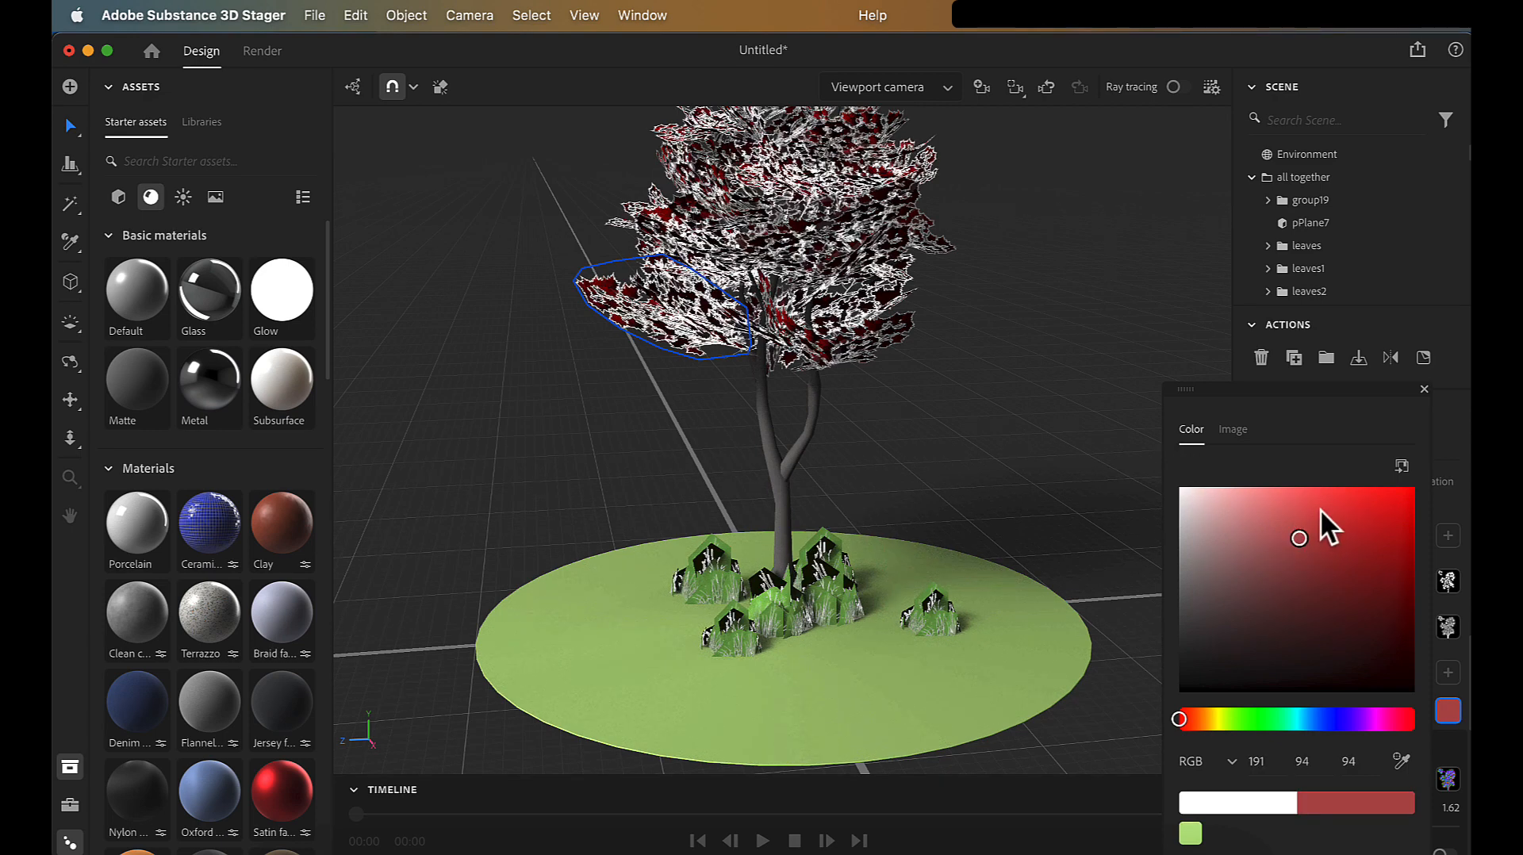
click(1320, 512)
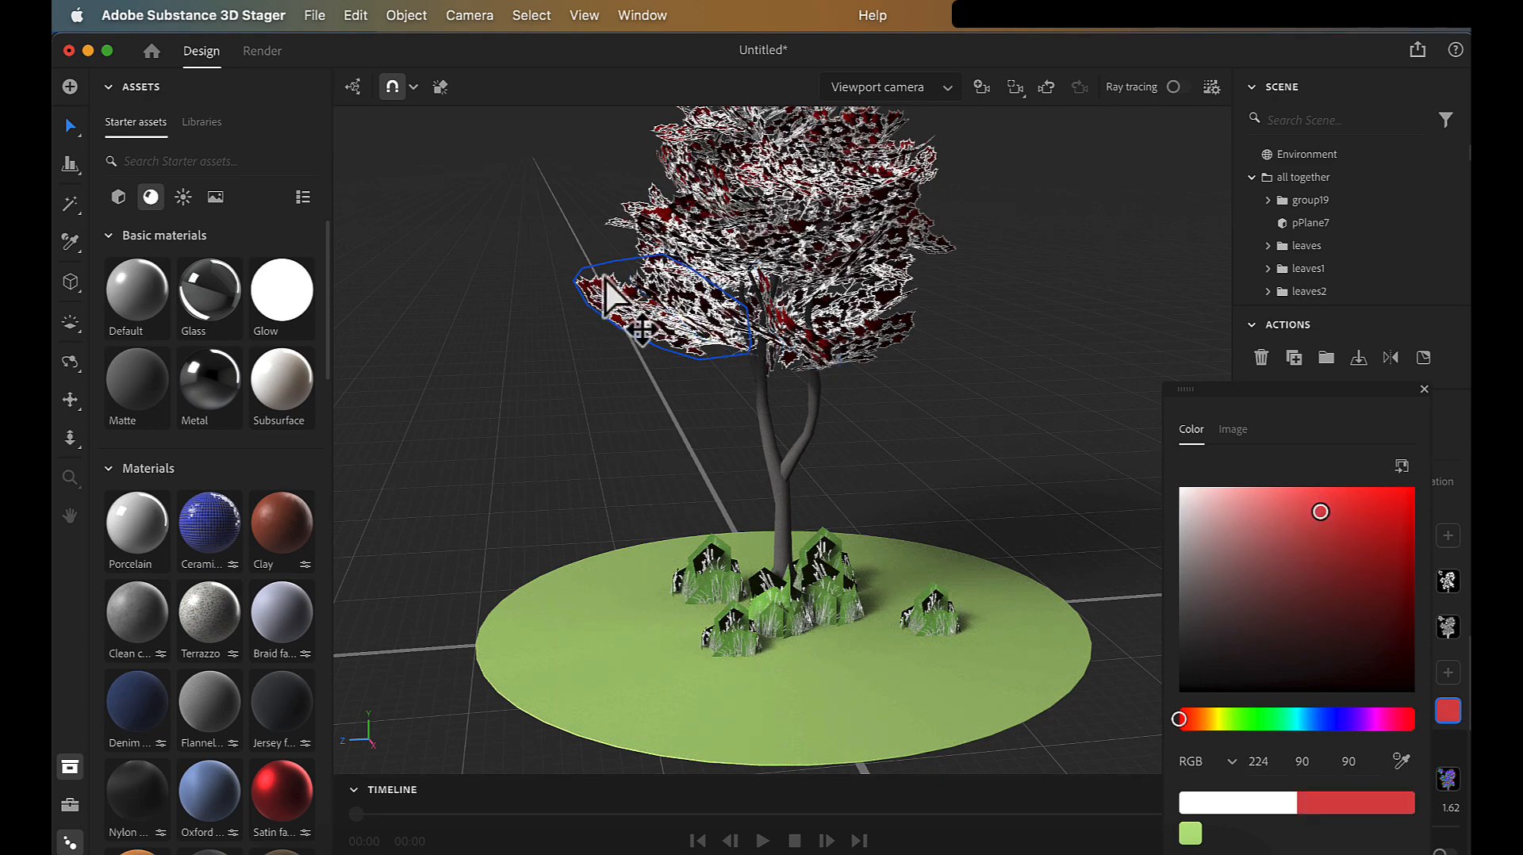
click(1263, 536)
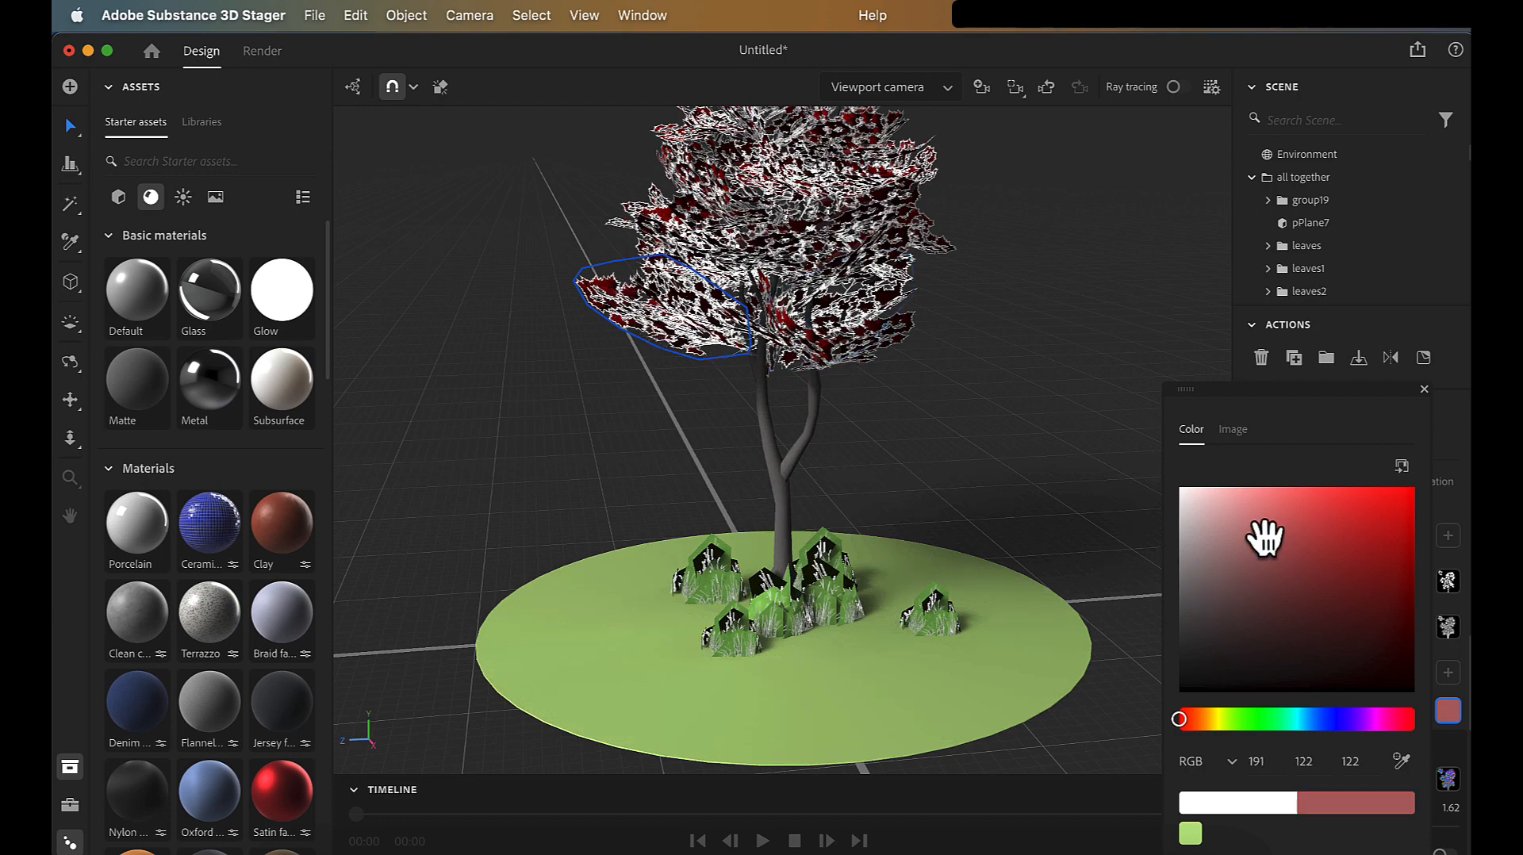
click(1264, 520)
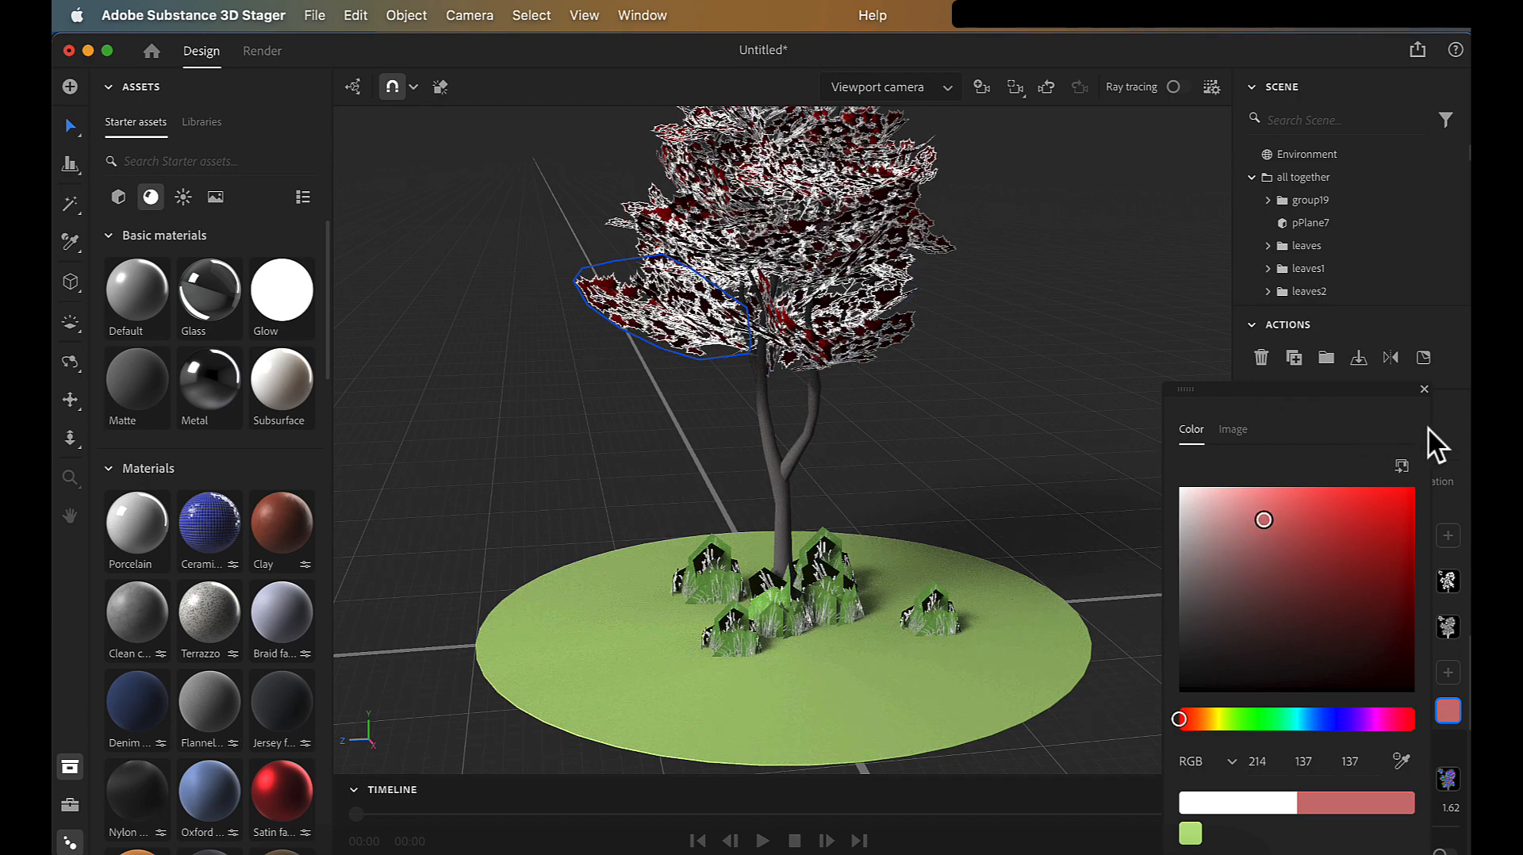
click(1424, 390)
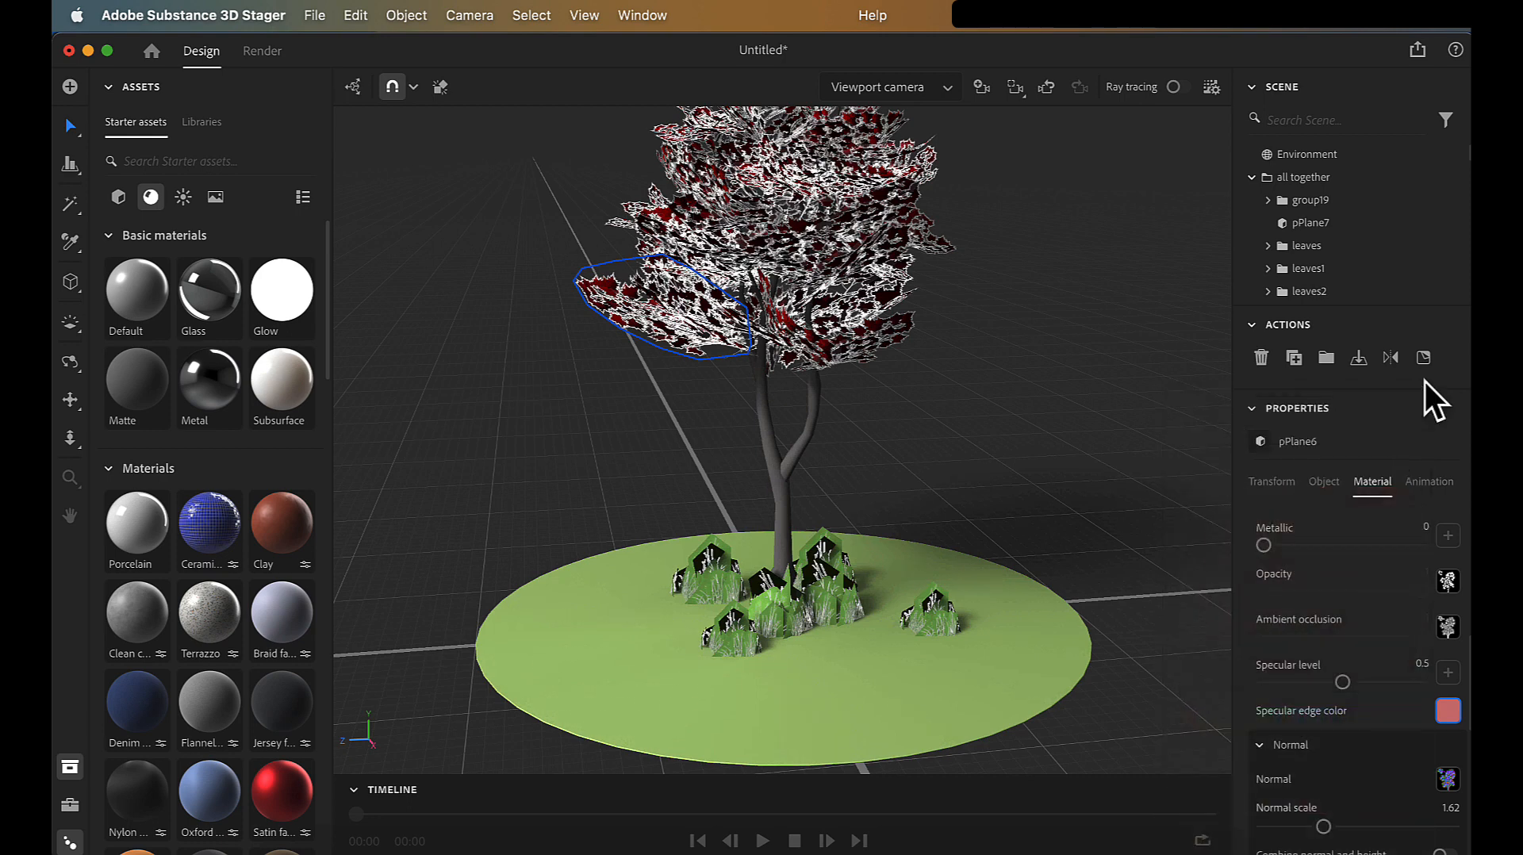
Step: Replace the opacity map of the GrassTuft:lambert 2 grass material with card-grass_Opacity Mask from Mesh.png from the Cards-Grass3Ways folder
click(828, 583)
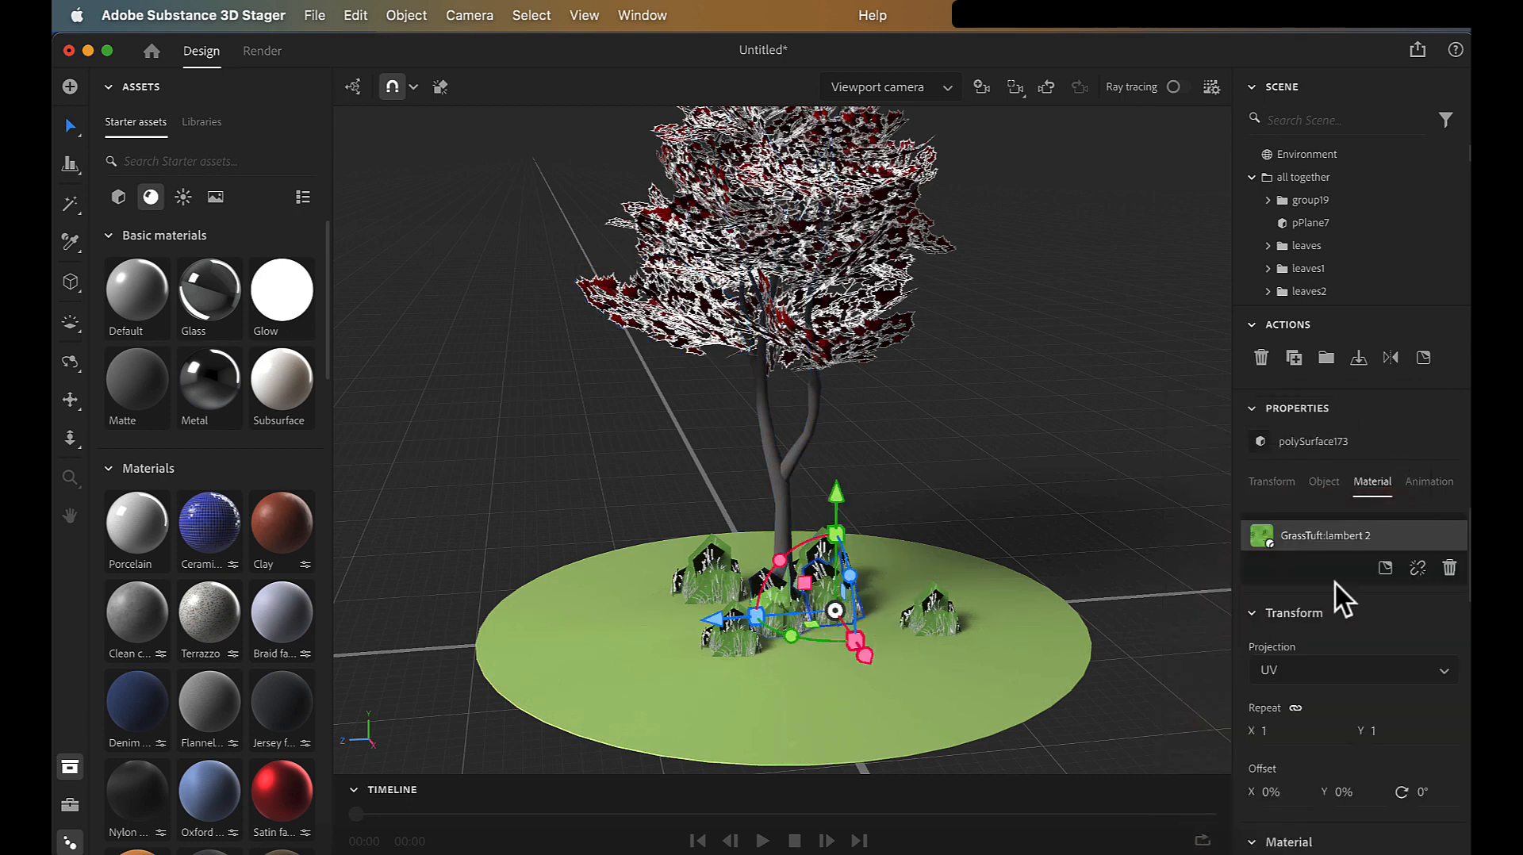
scroll(1335, 604, down, 3)
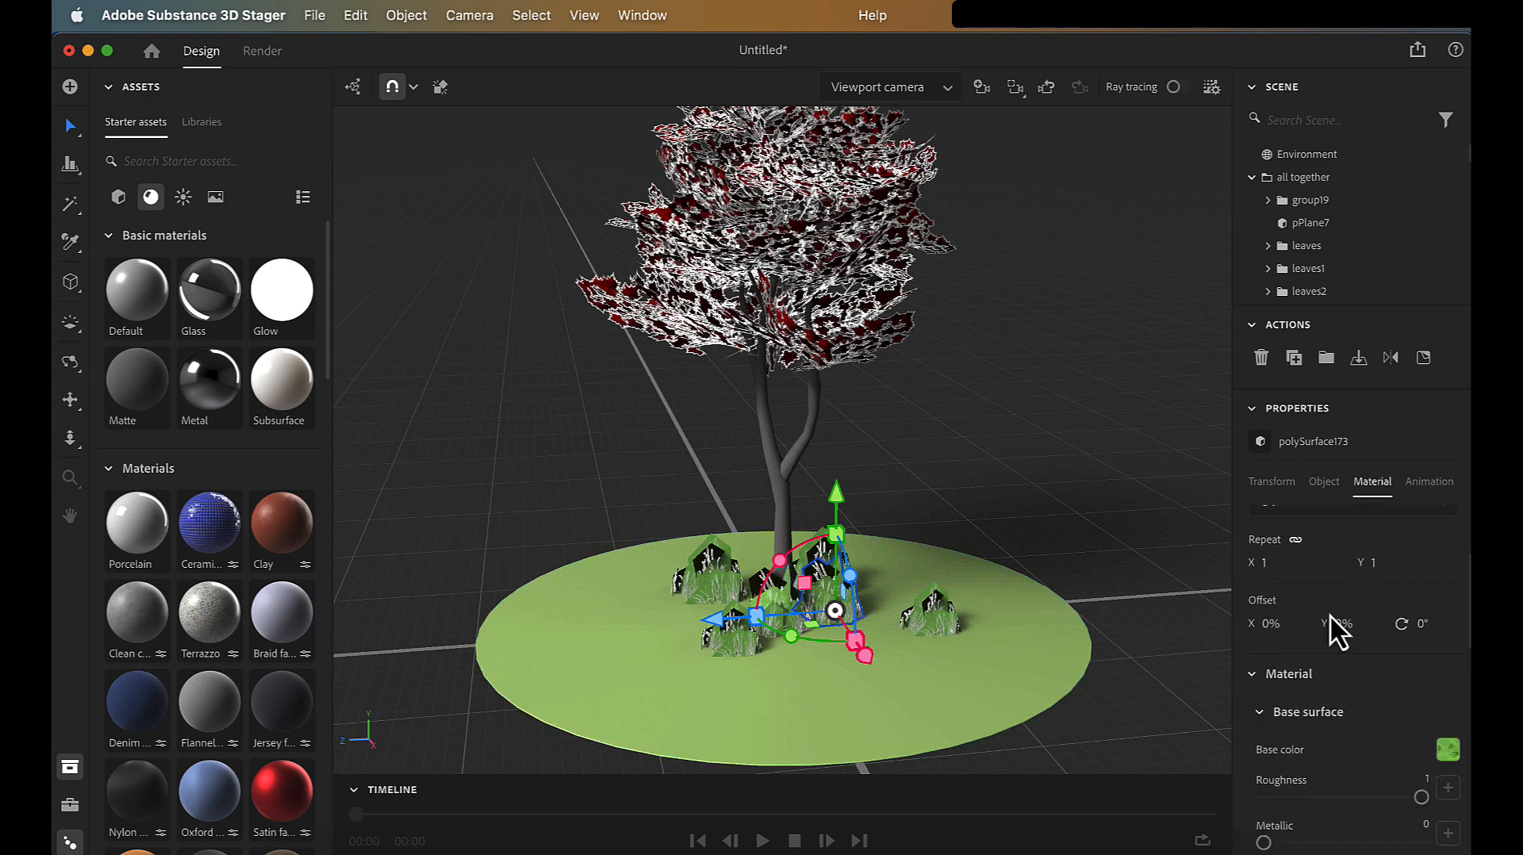
scroll(1329, 614, down, 2)
scroll(1336, 615, down, 1)
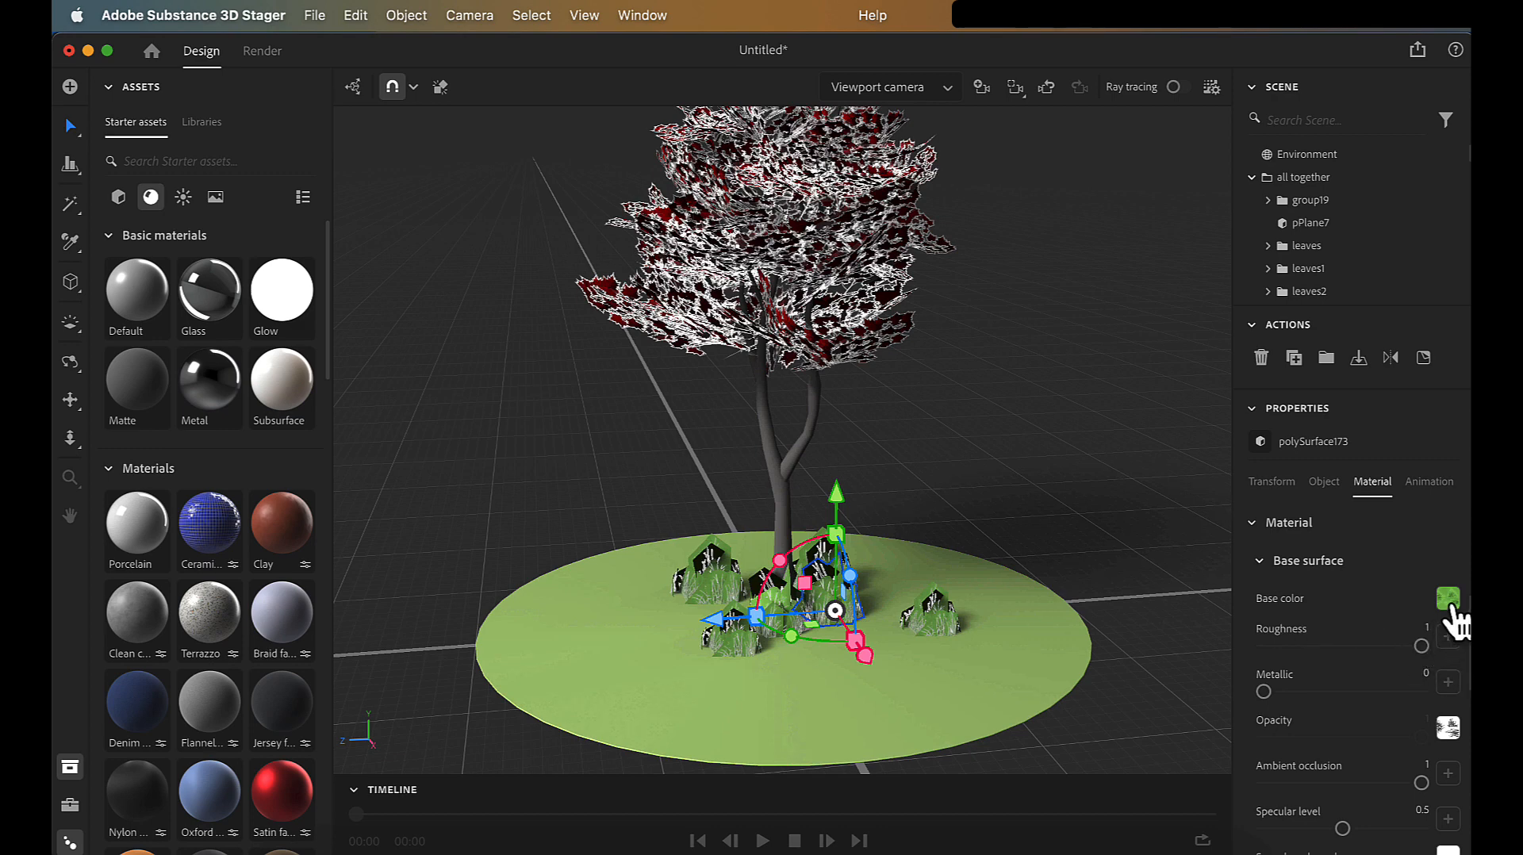
click(1445, 719)
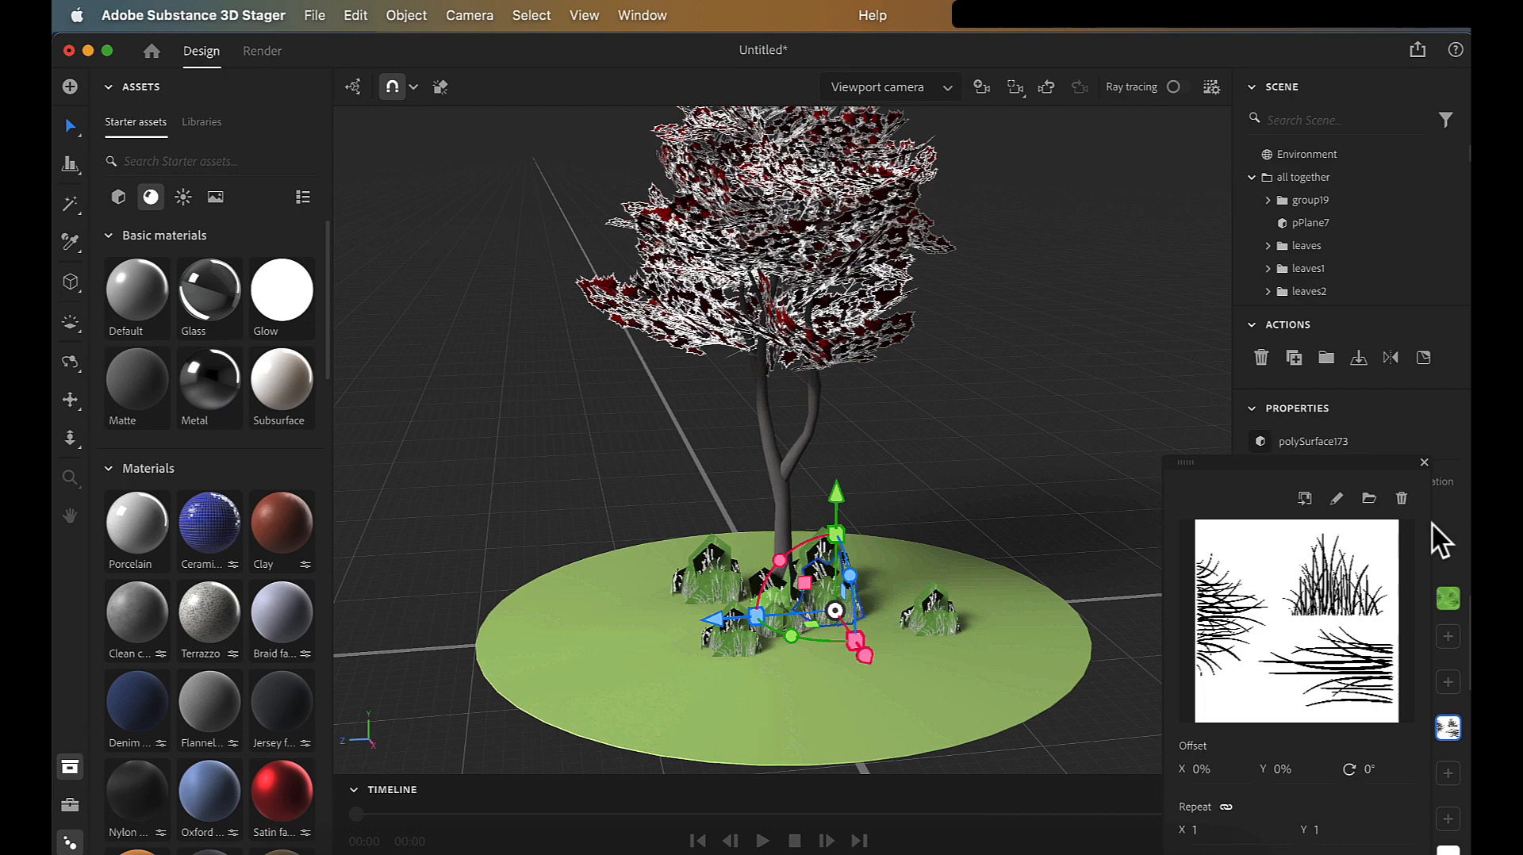
click(1368, 498)
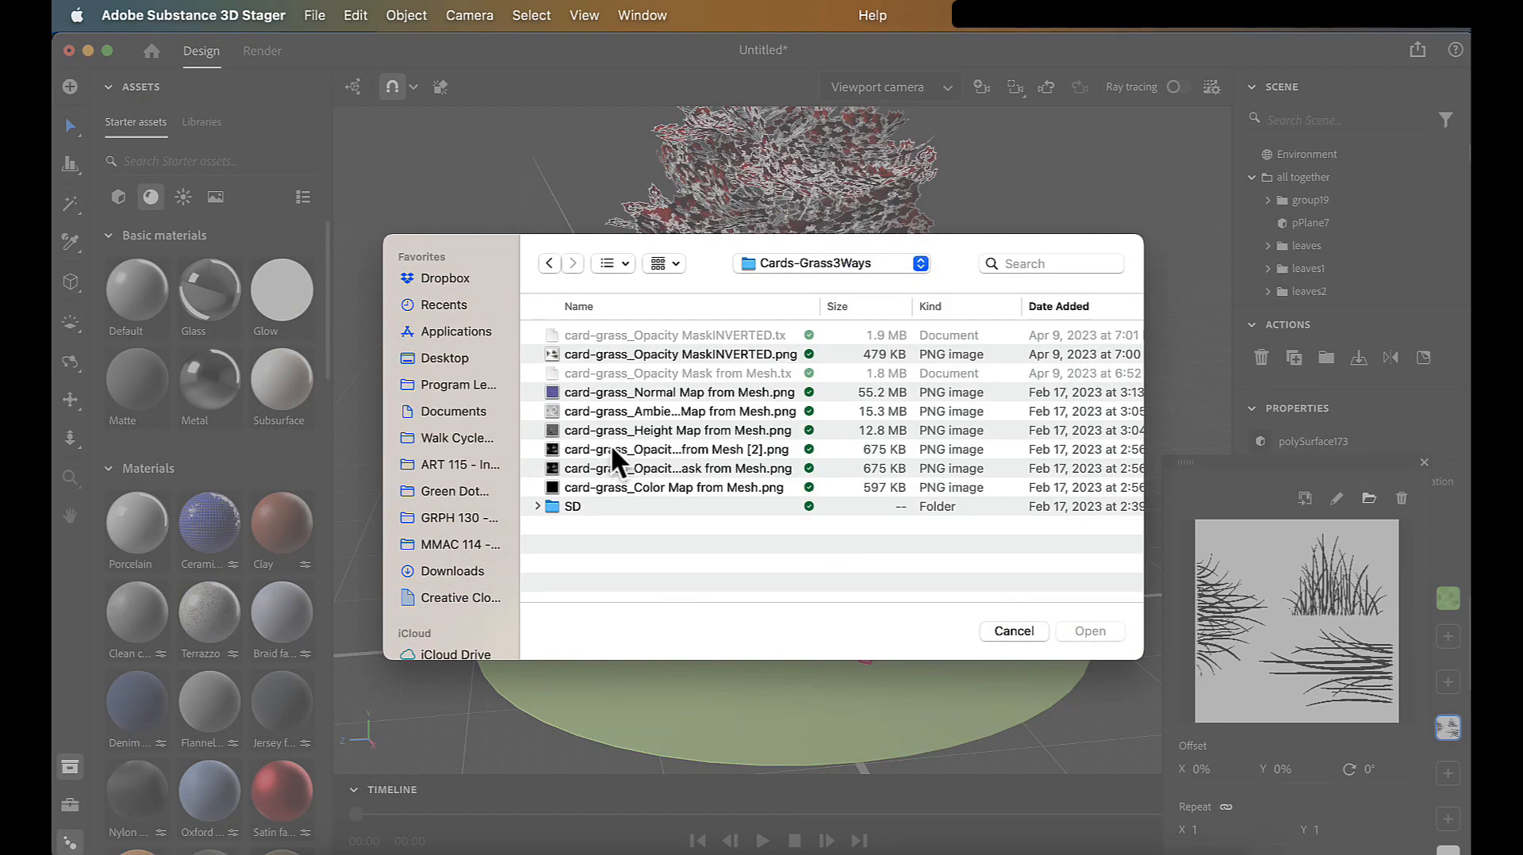
click(612, 449)
click(611, 468)
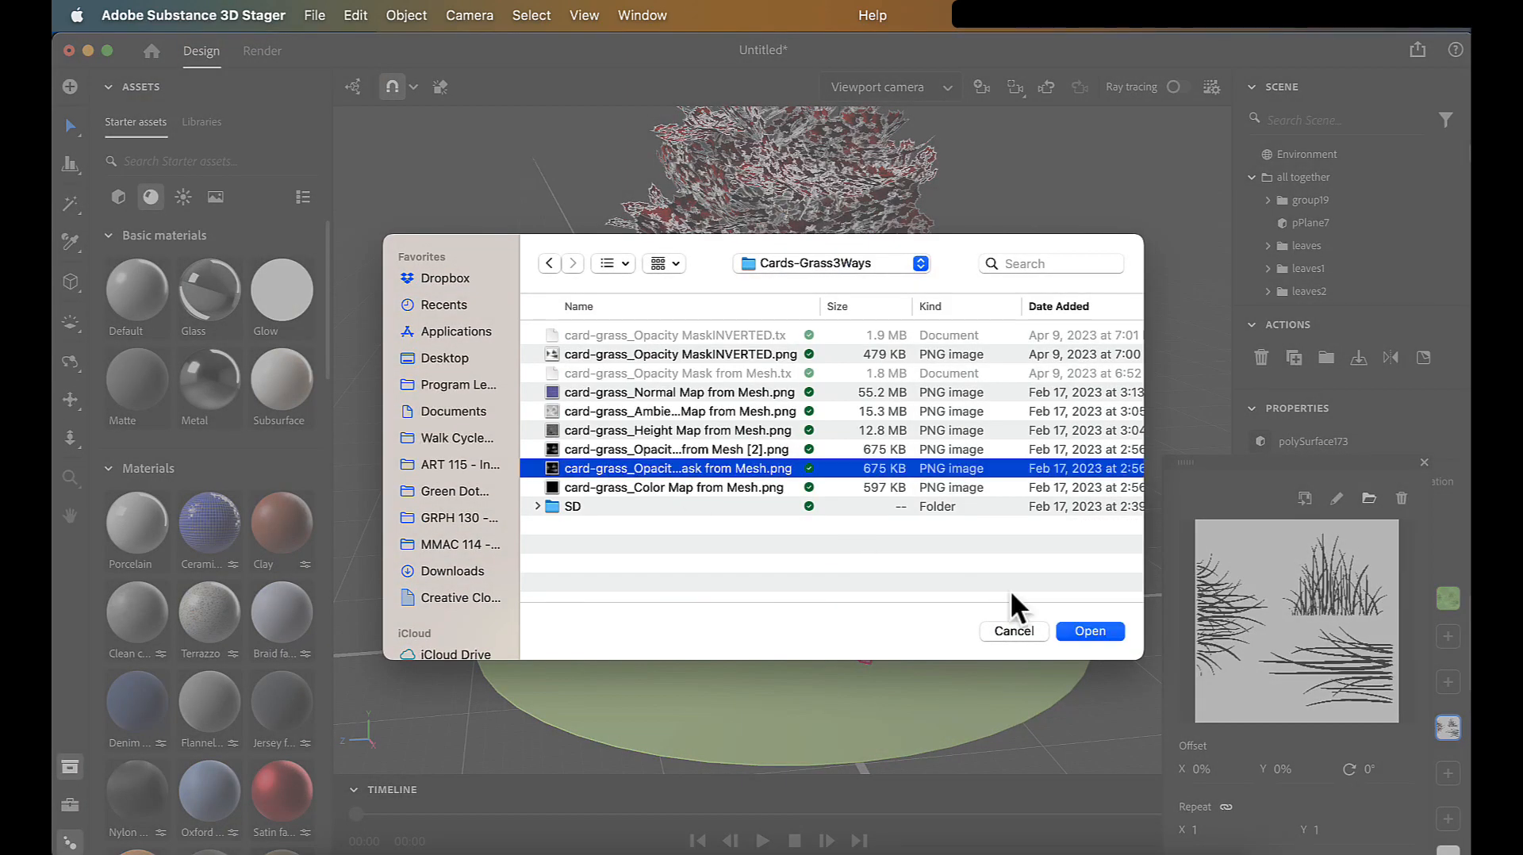
click(1090, 623)
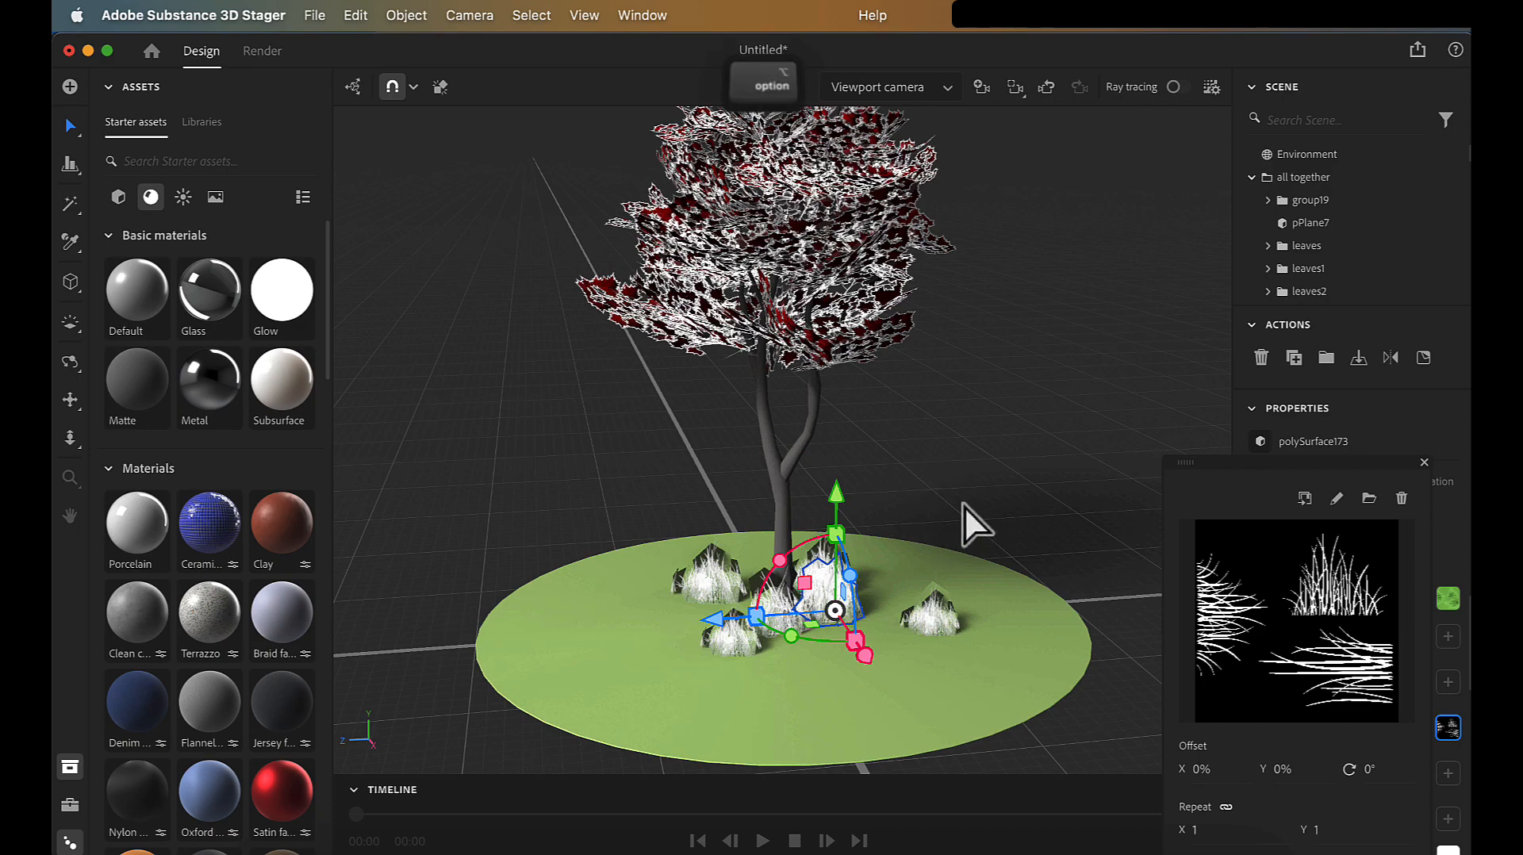
alt+right_drag(963, 508, 1044, 429)
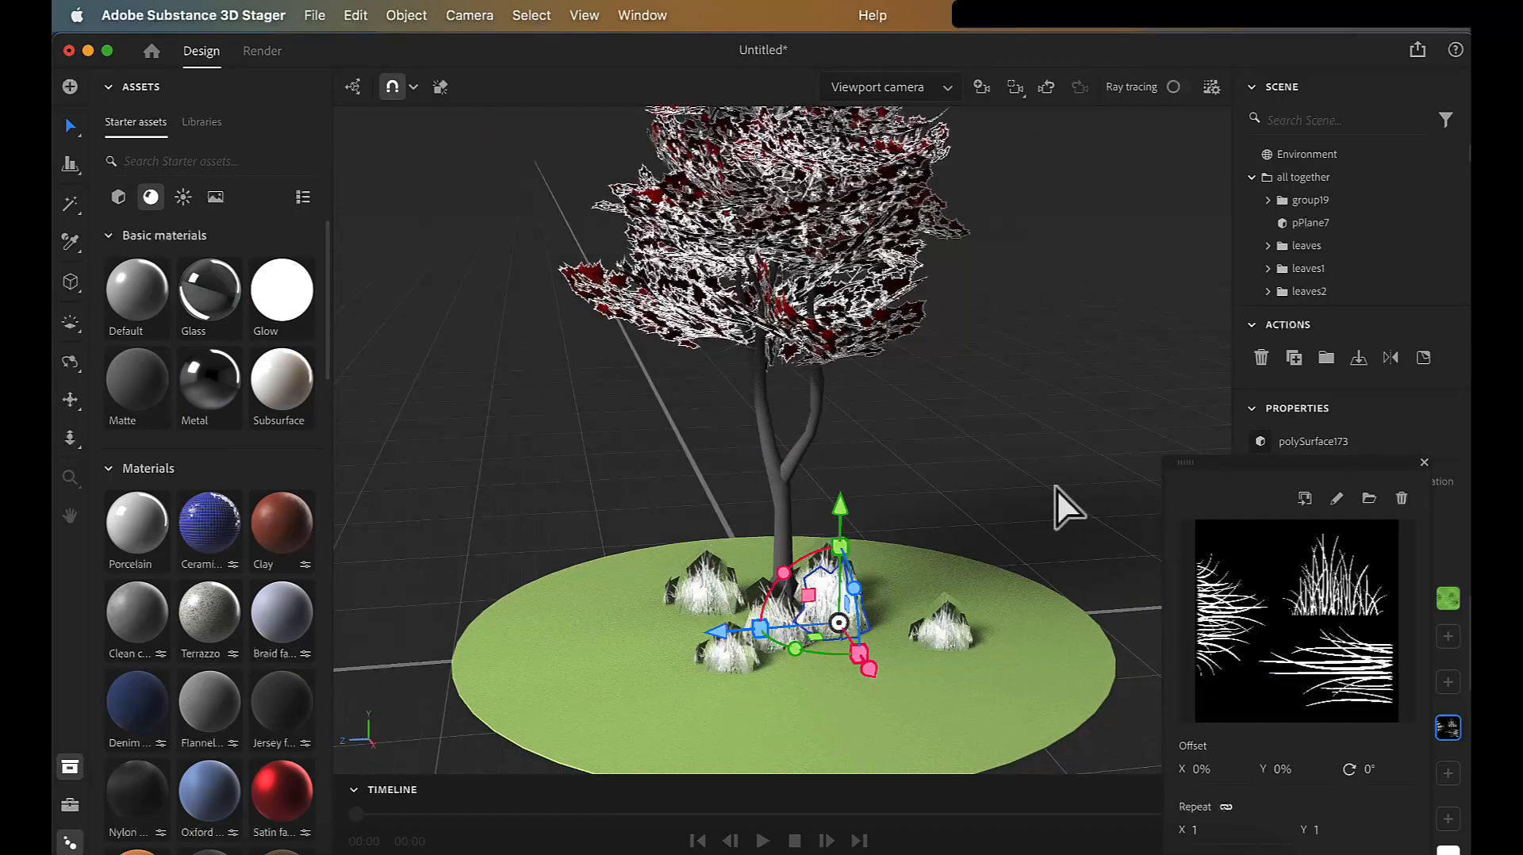
alt+drag(1055, 488, 1072, 526)
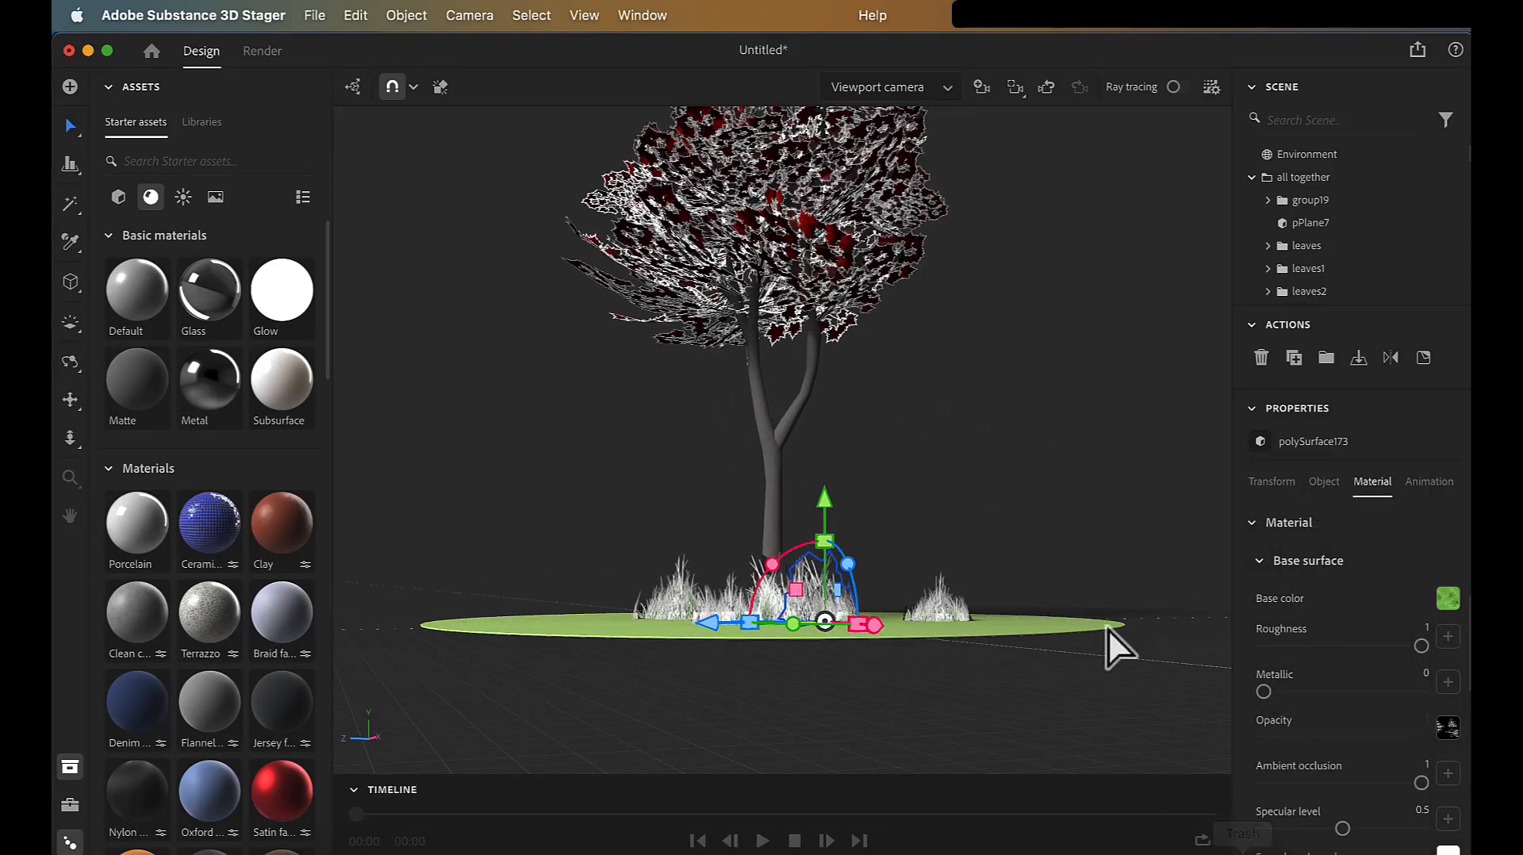
click(1447, 637)
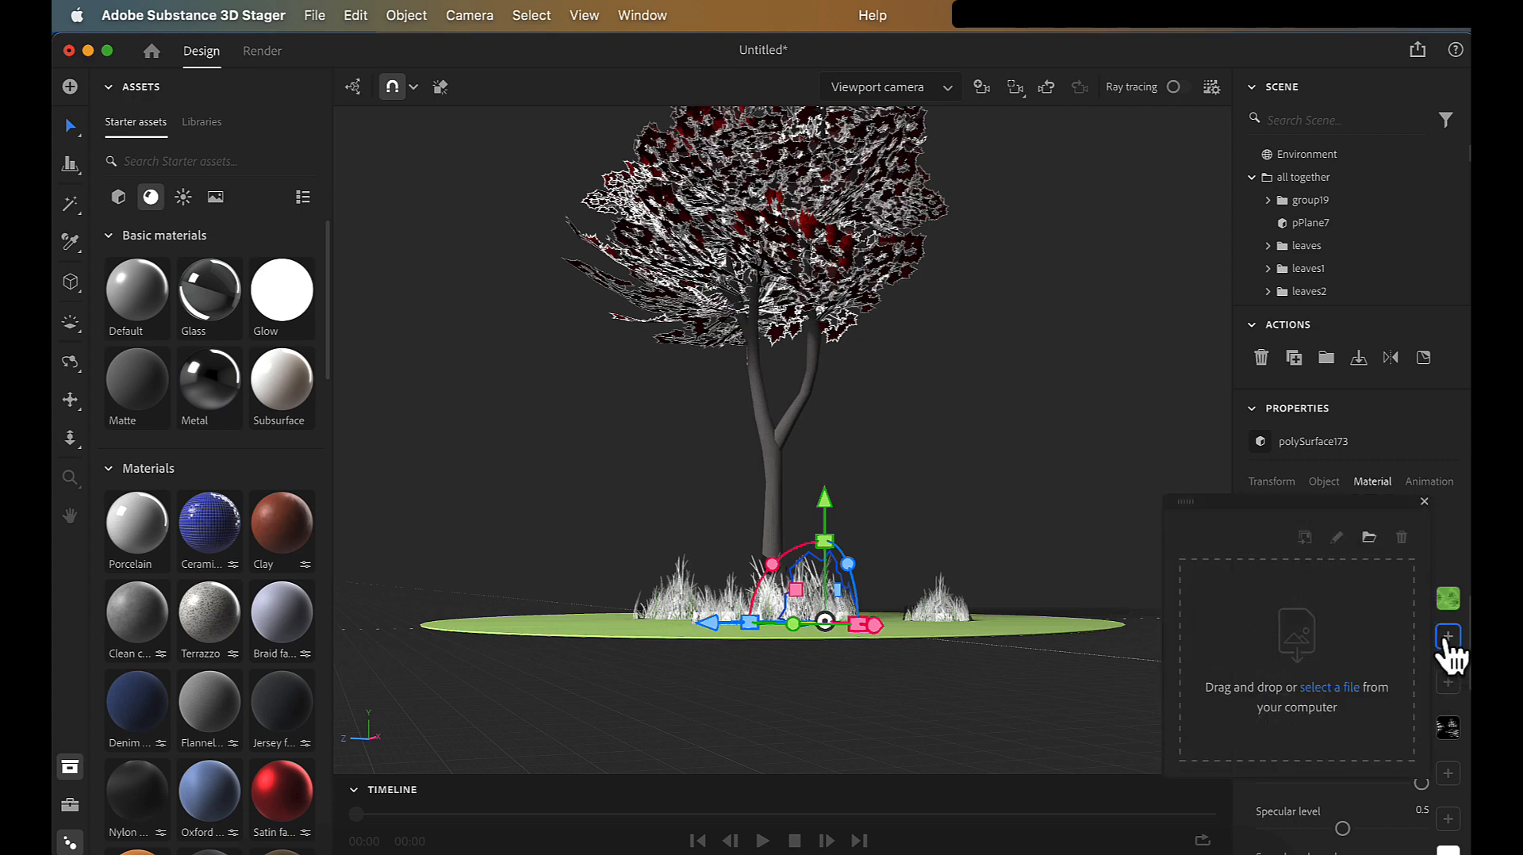
click(1106, 588)
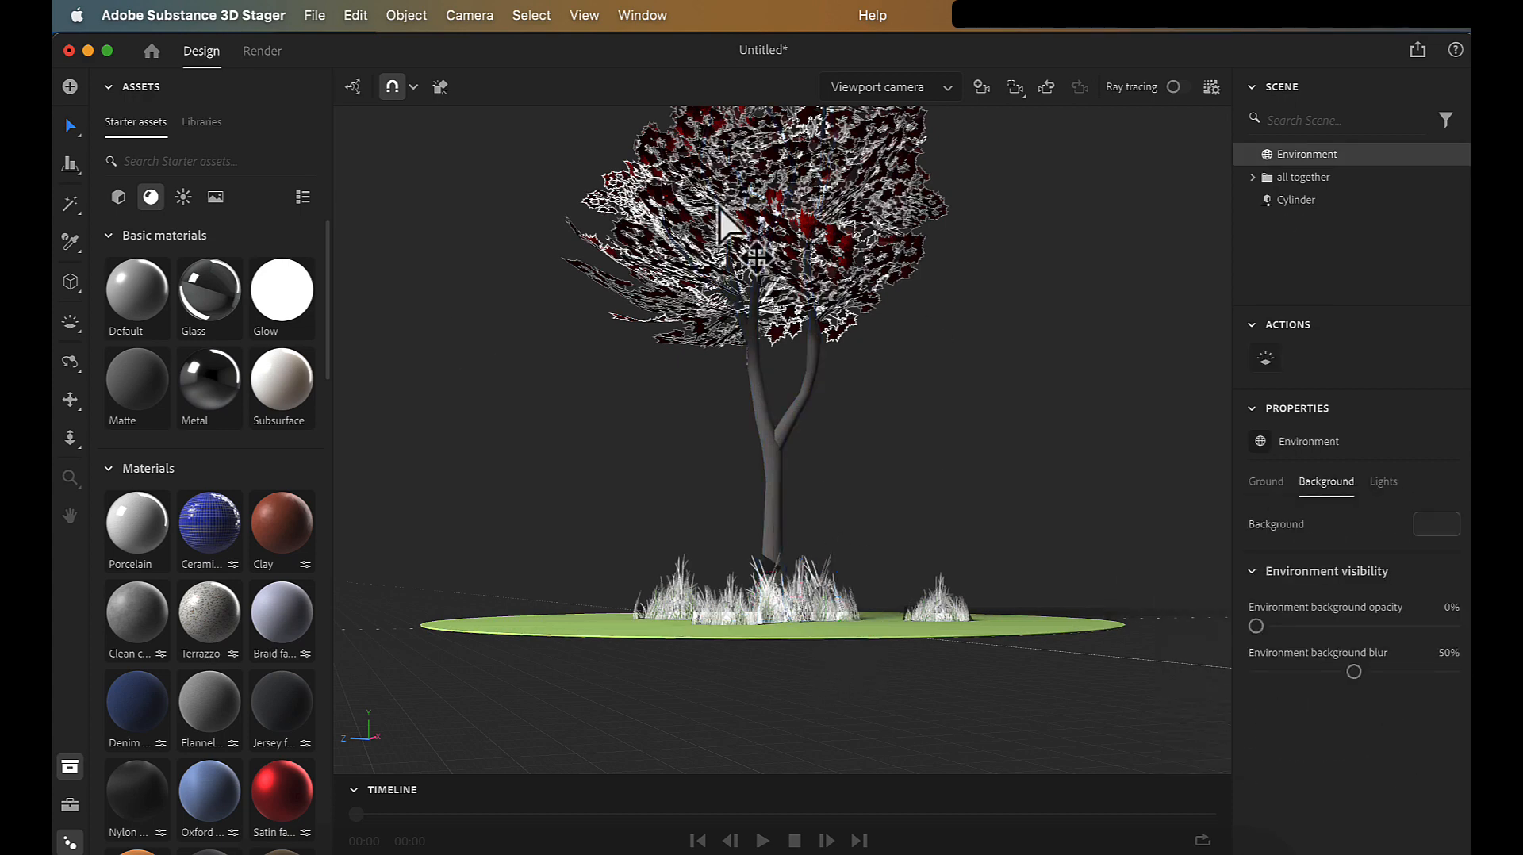
Step: Set the height of the green ground cylinder to 0.5
click(470, 623)
scroll(1386, 703, down, 2)
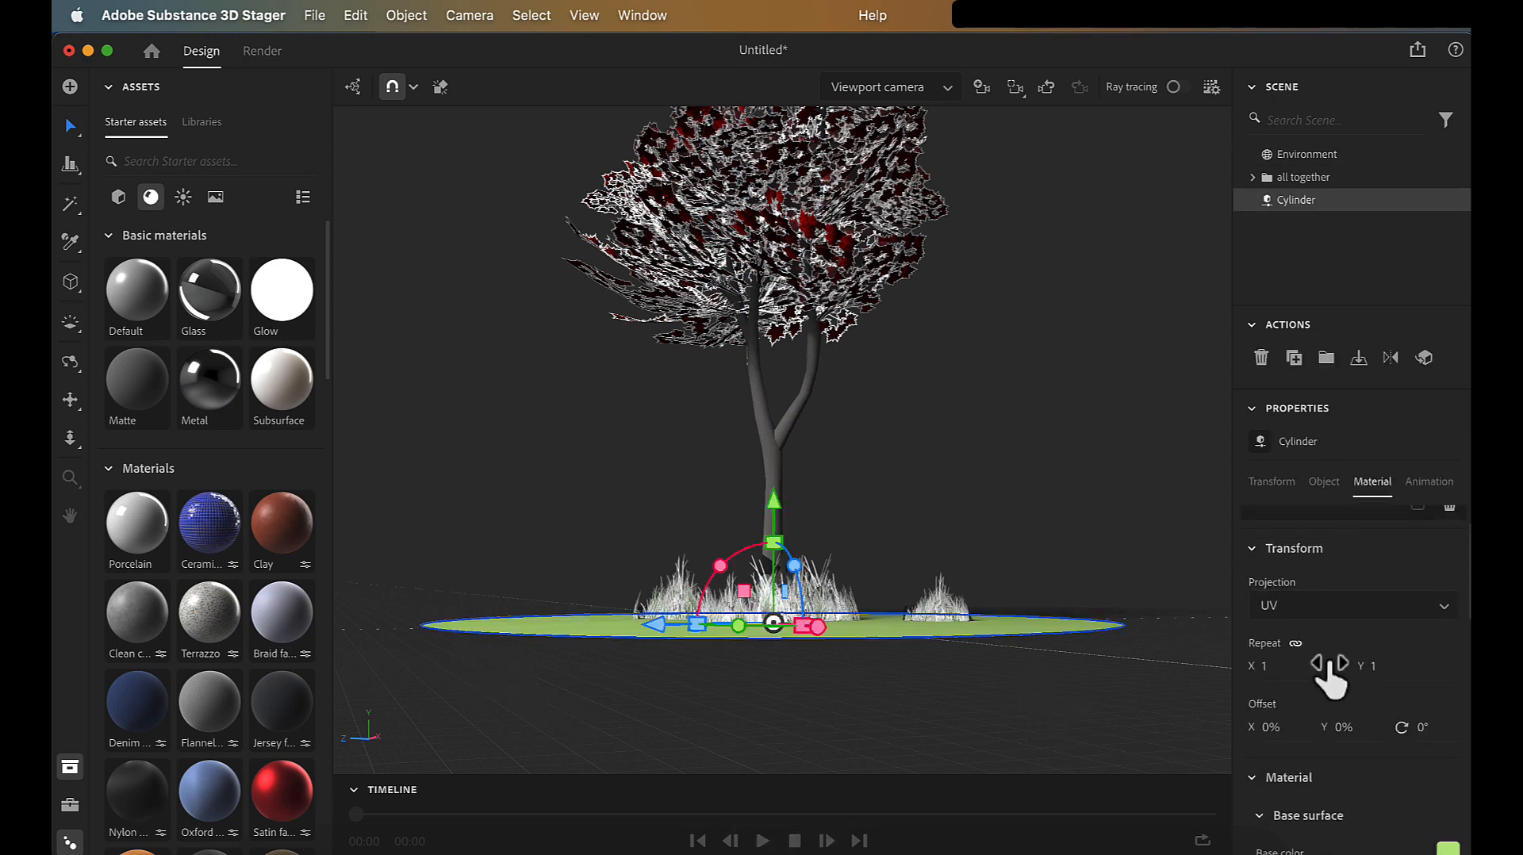
click(1340, 666)
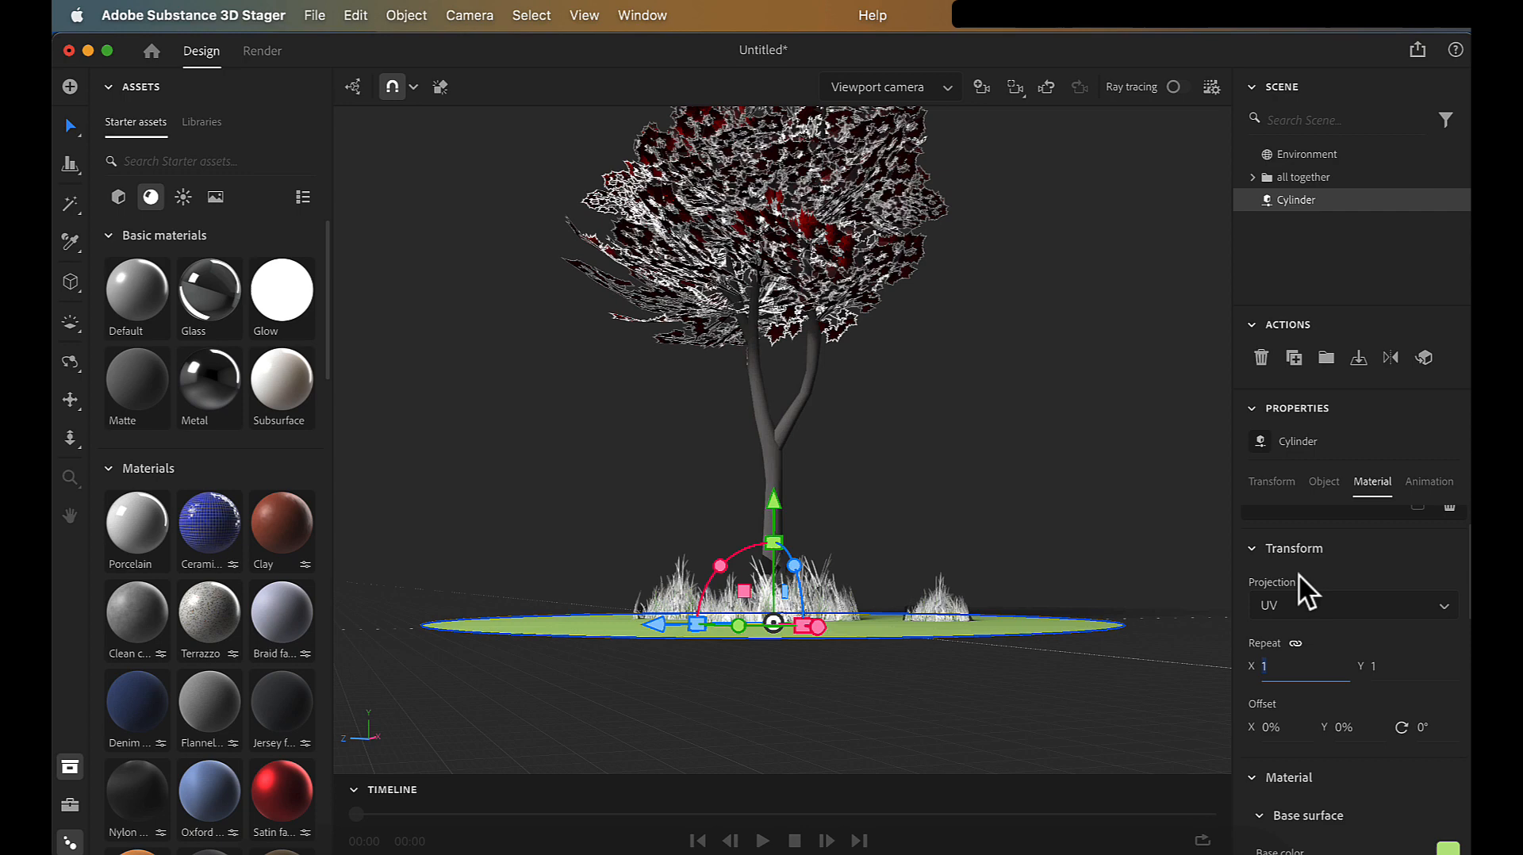
click(1275, 483)
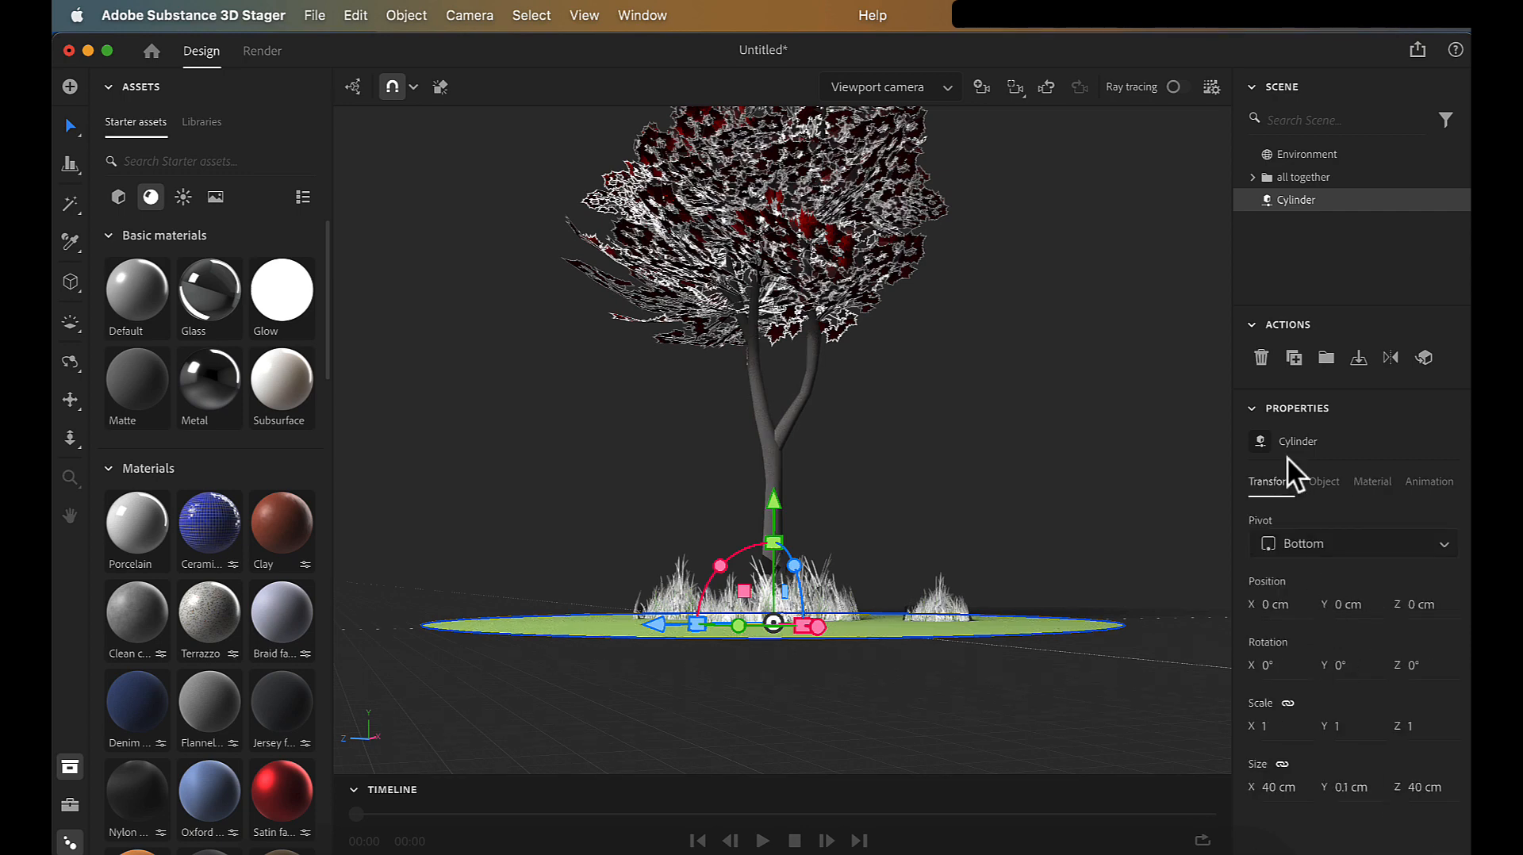
click(1323, 482)
click(1399, 605)
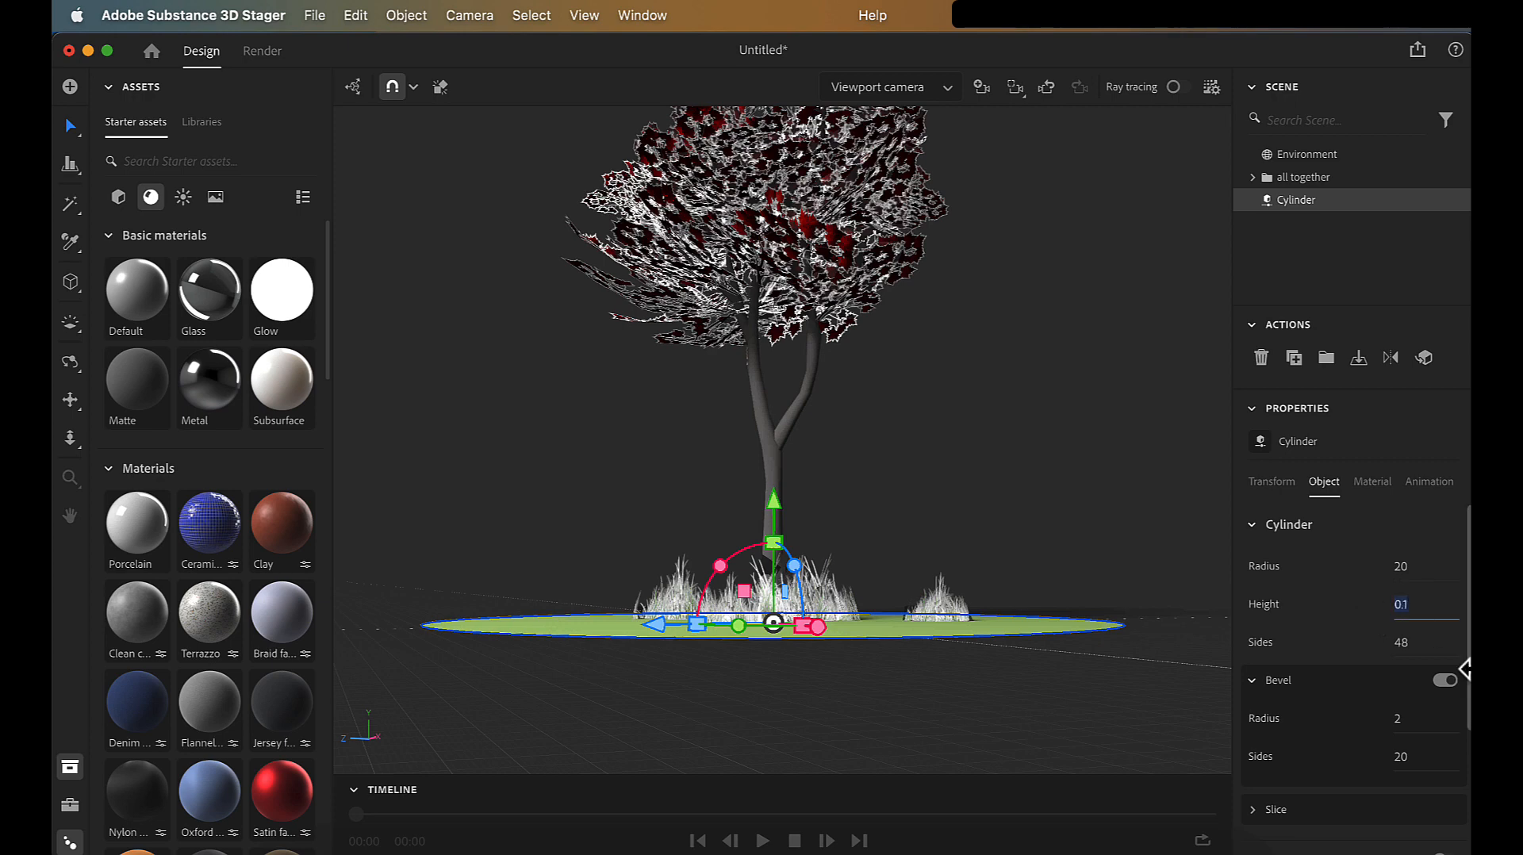
text(0.5)
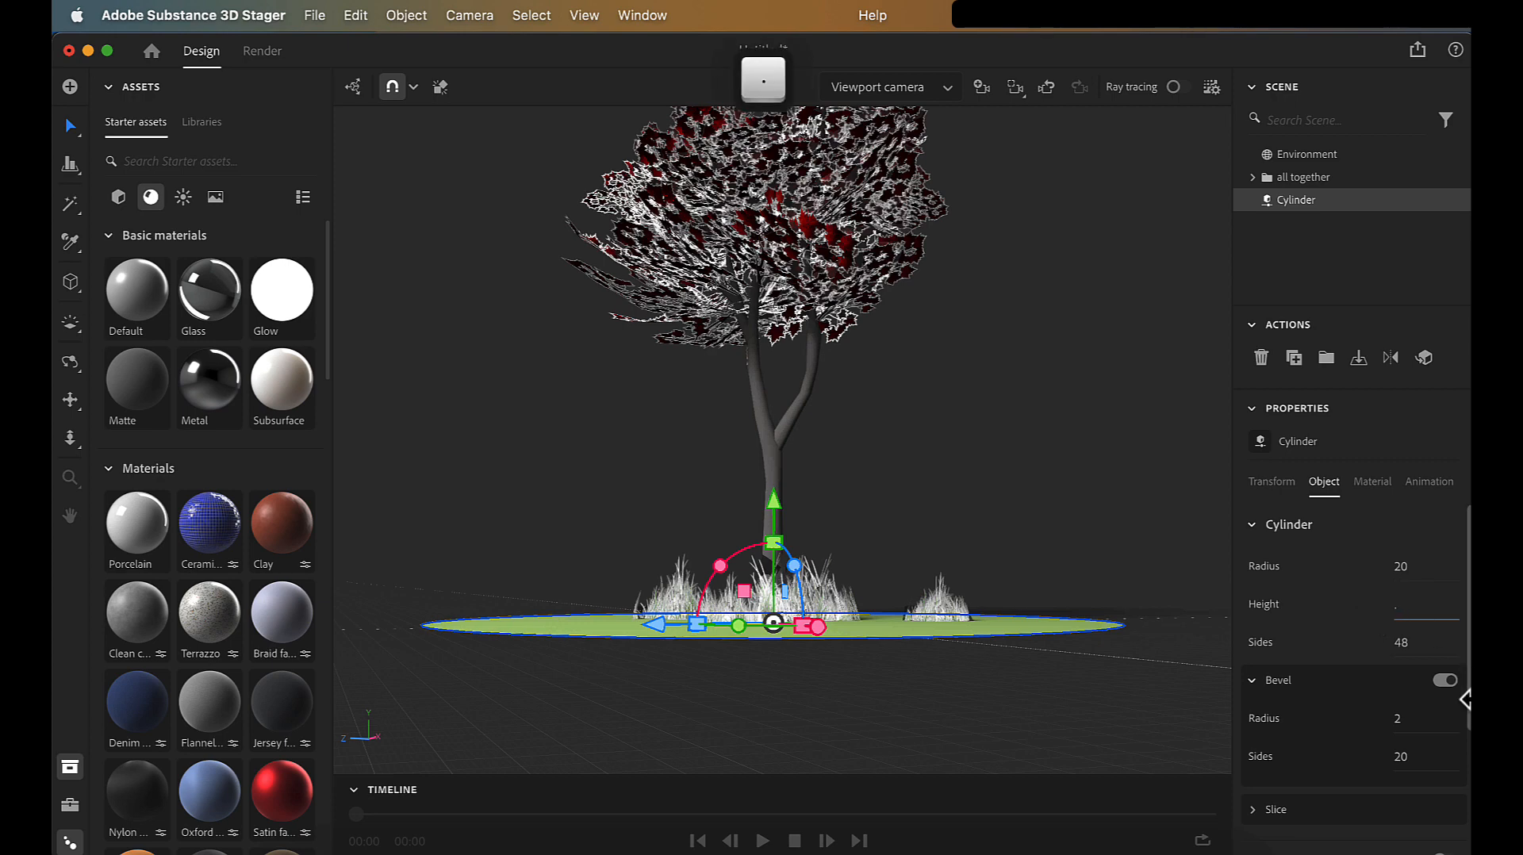
key(Return)
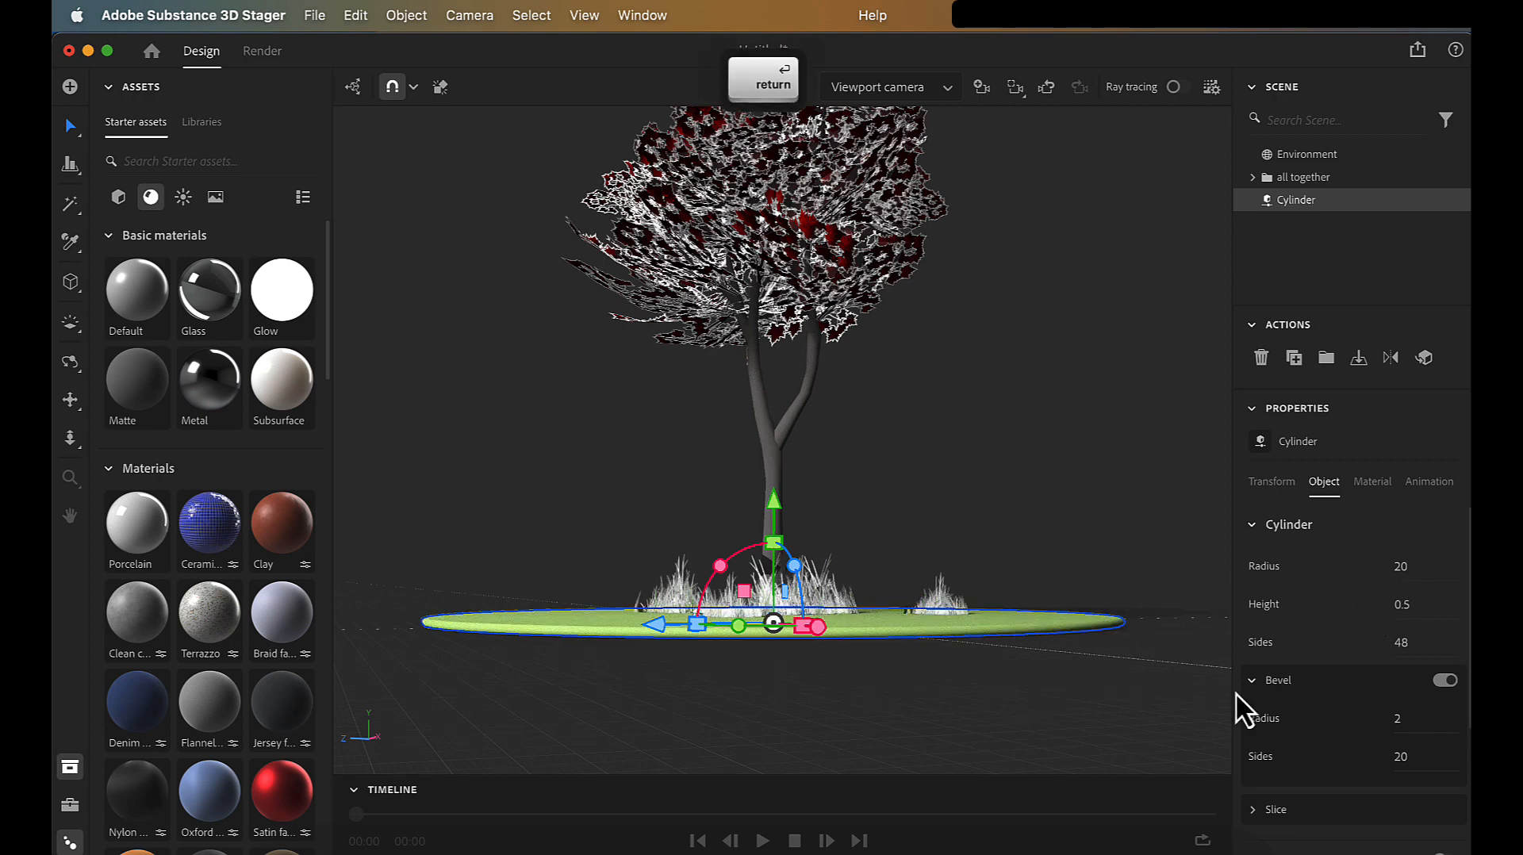
click(1042, 517)
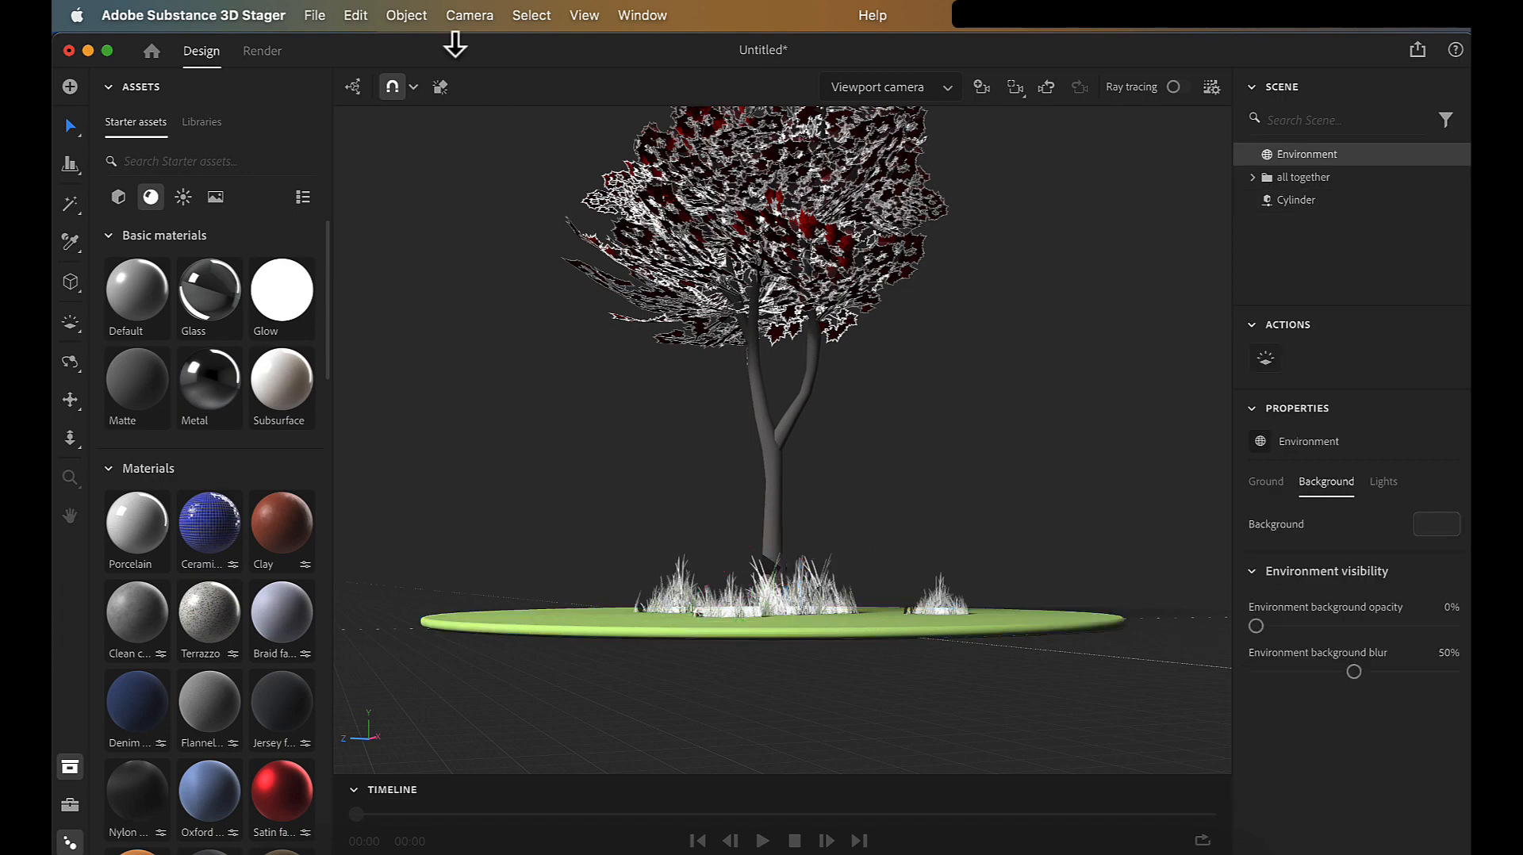
Step: Frame the whole tree and green ground disc in the viewport camera from a slightly raised angle
alt+drag(936, 421, 1047, 522)
scroll(985, 460, down, 6)
scroll(1020, 520, up, 7)
scroll(1022, 498, down, 4)
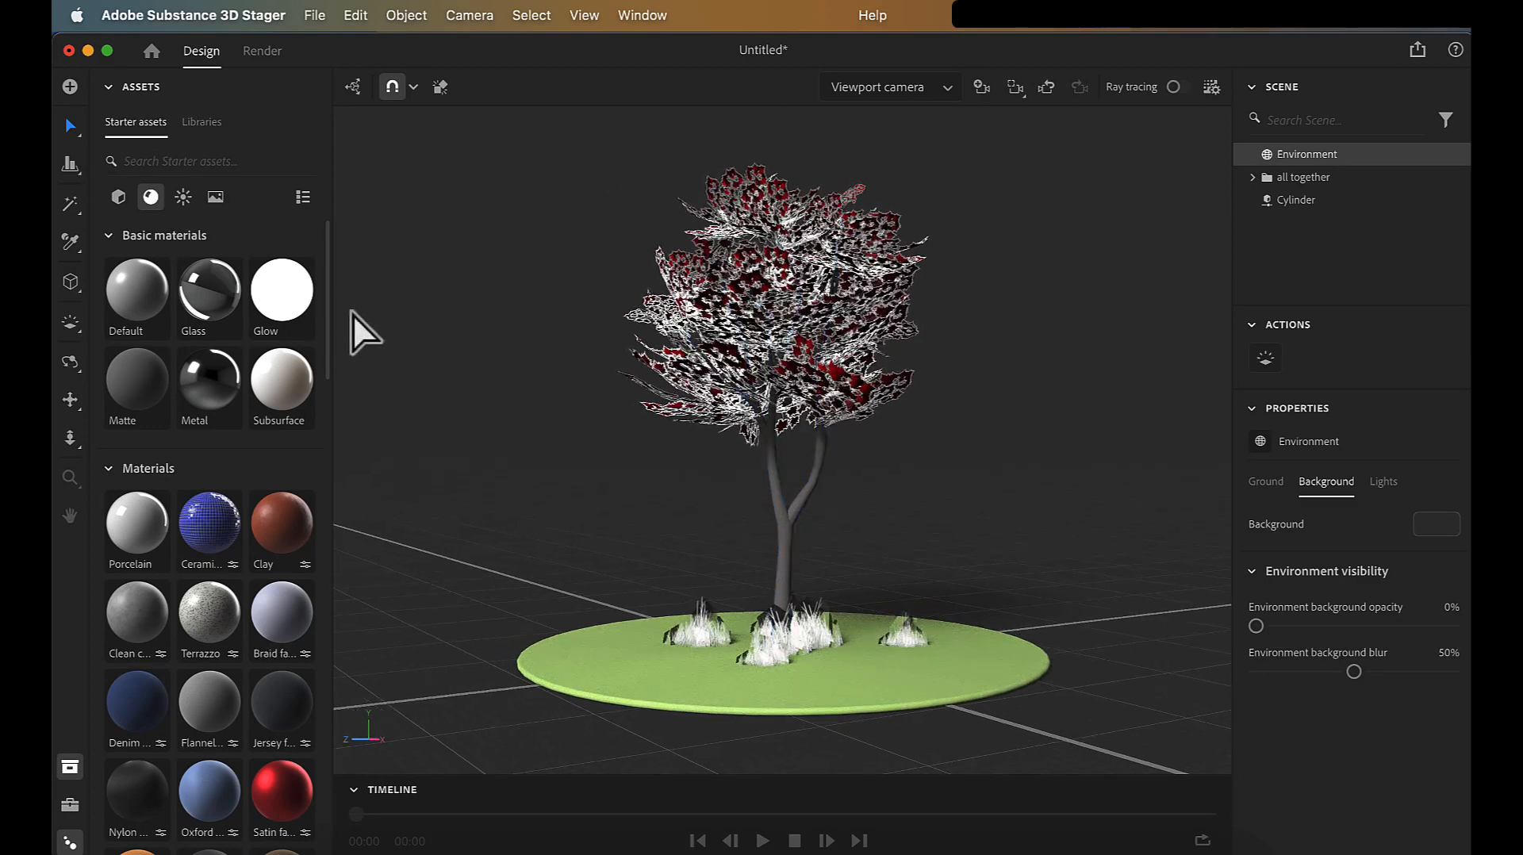
Step: Browse the starter lighting assets, from physical lights and environment stages through the indoor and outdoor environment lights
click(183, 197)
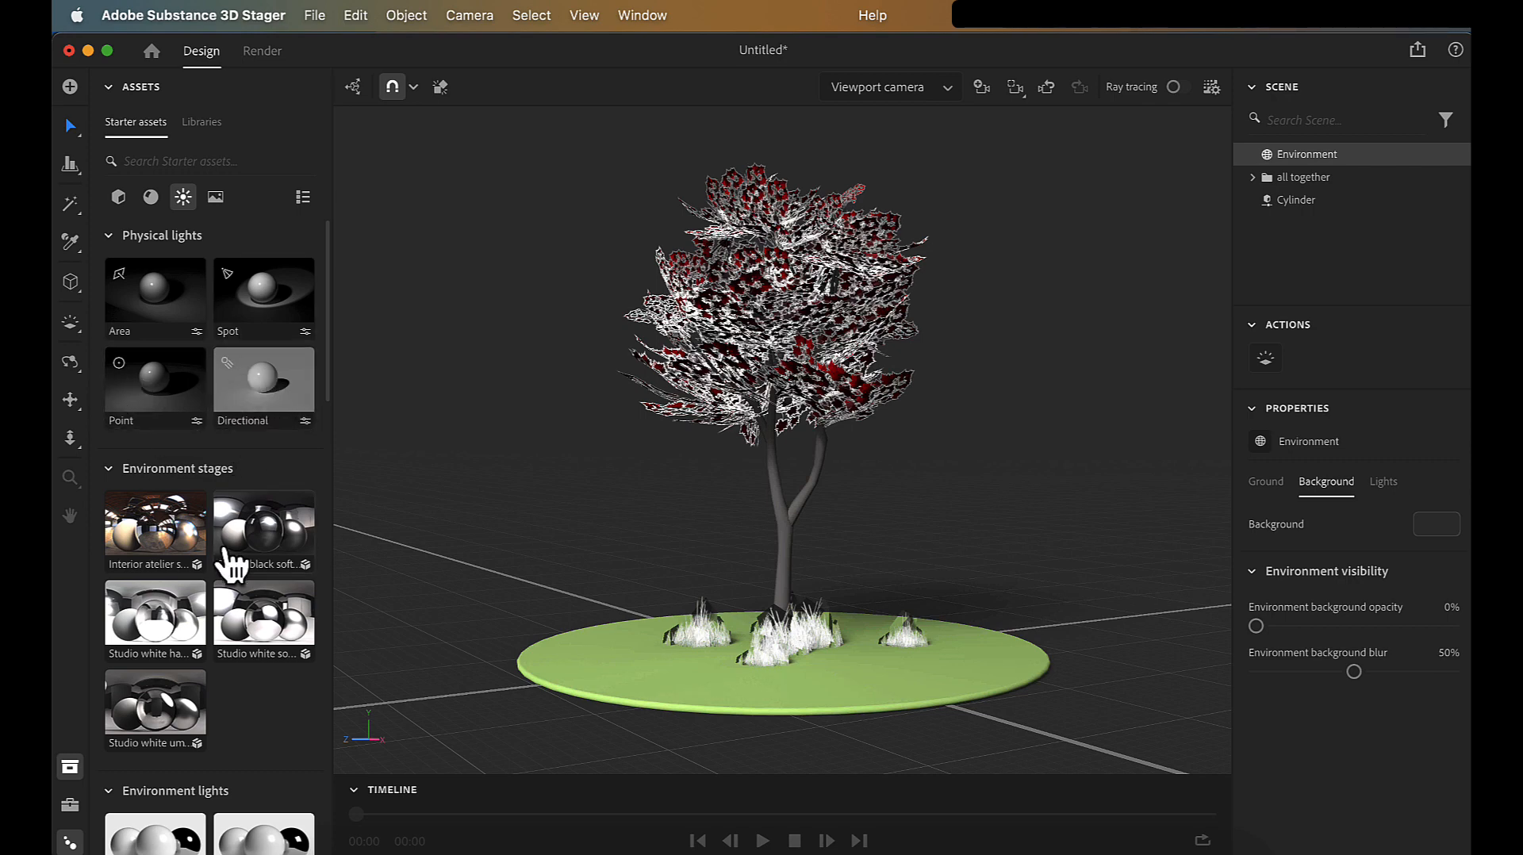
scroll(228, 567, down, 3)
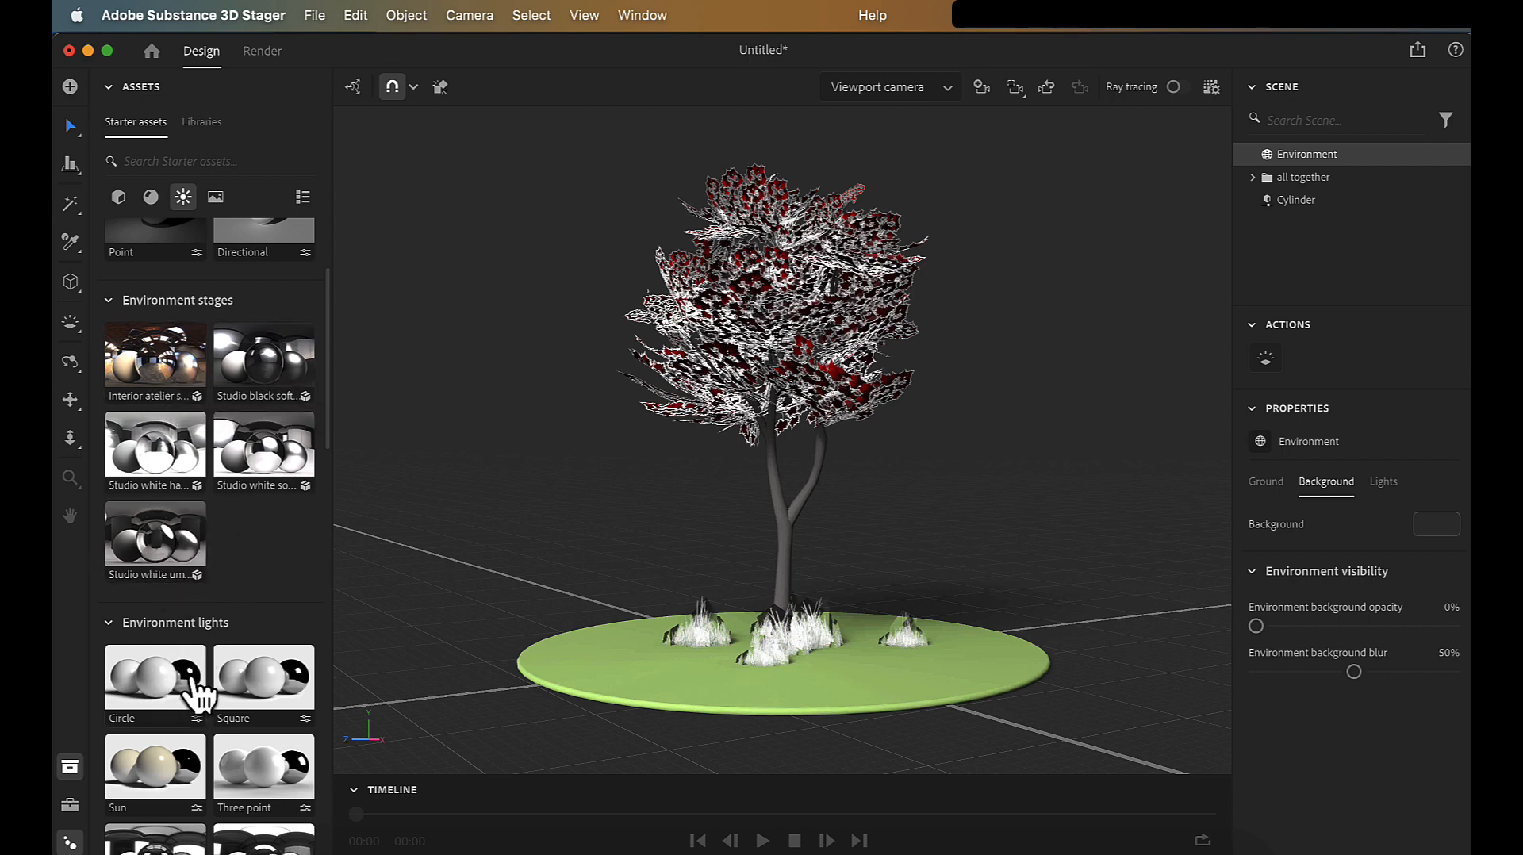
scroll(195, 698, down, 2)
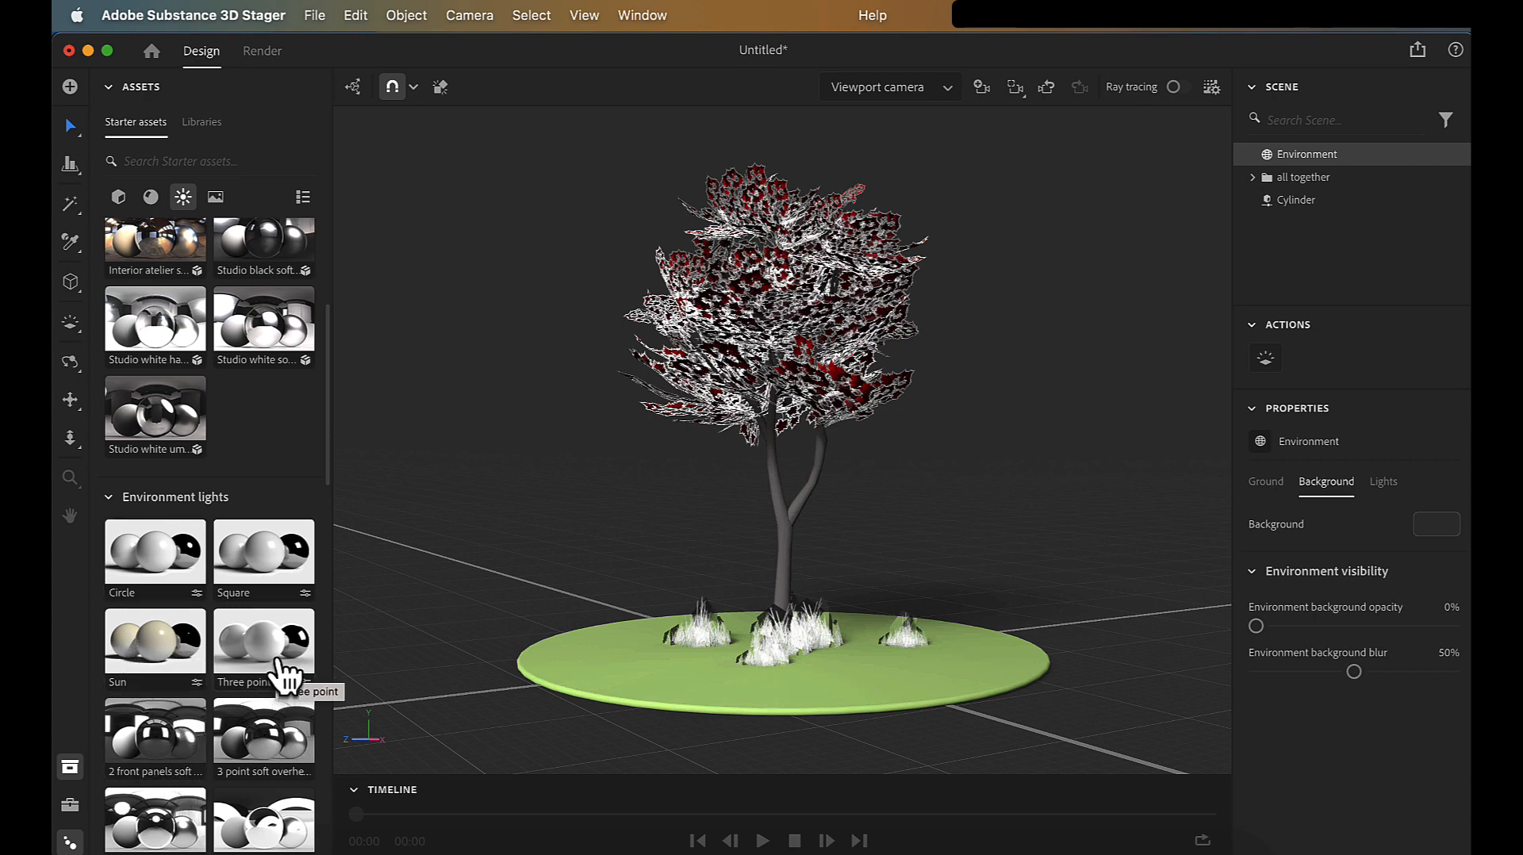
scroll(287, 662, down, 2)
scroll(288, 663, down, 15)
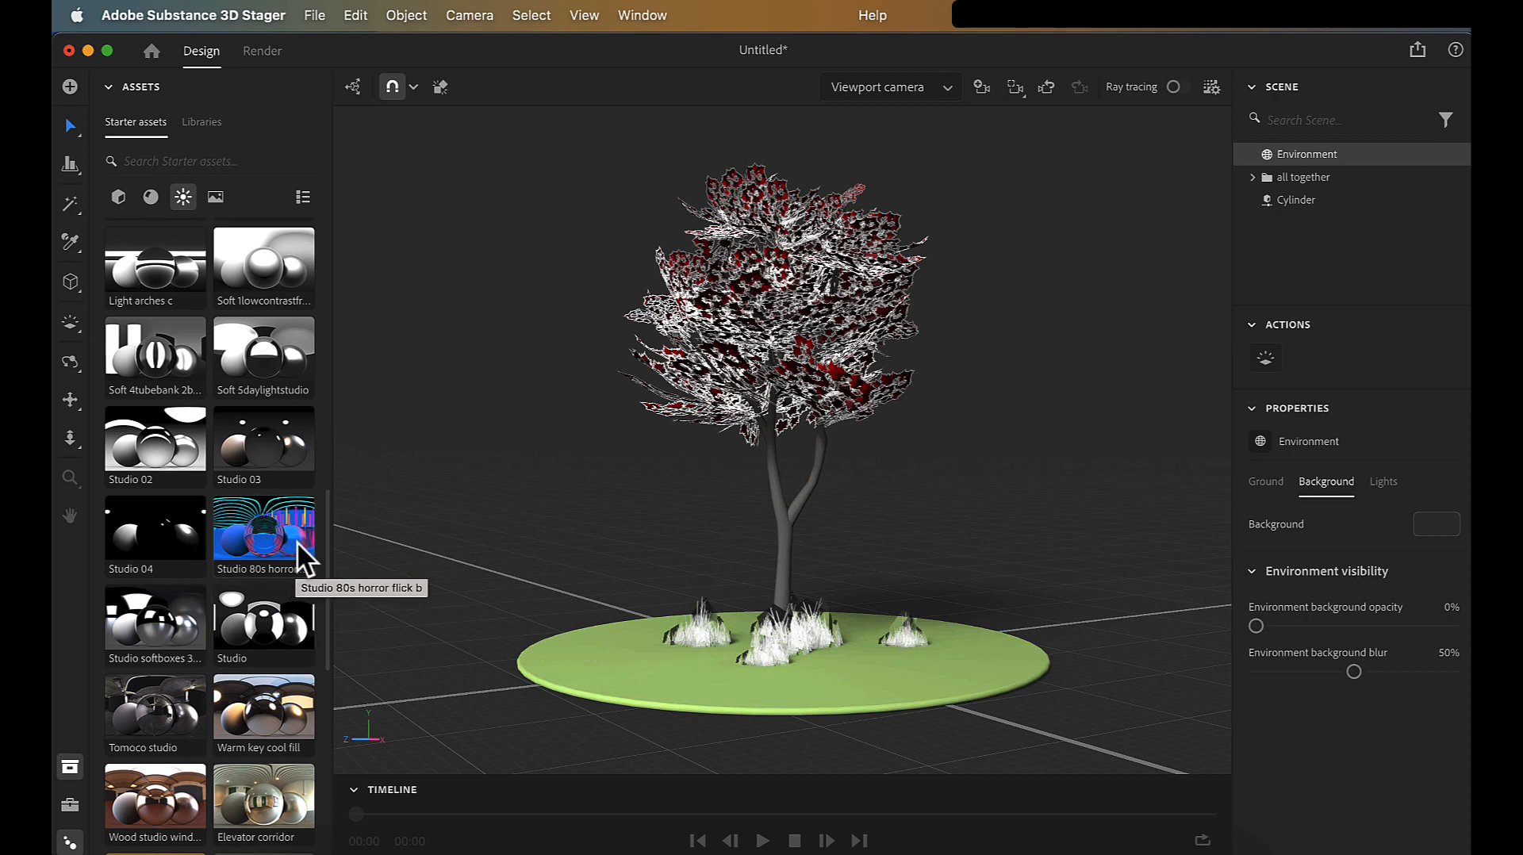
scroll(211, 749, down, 1)
scroll(198, 745, down, 3)
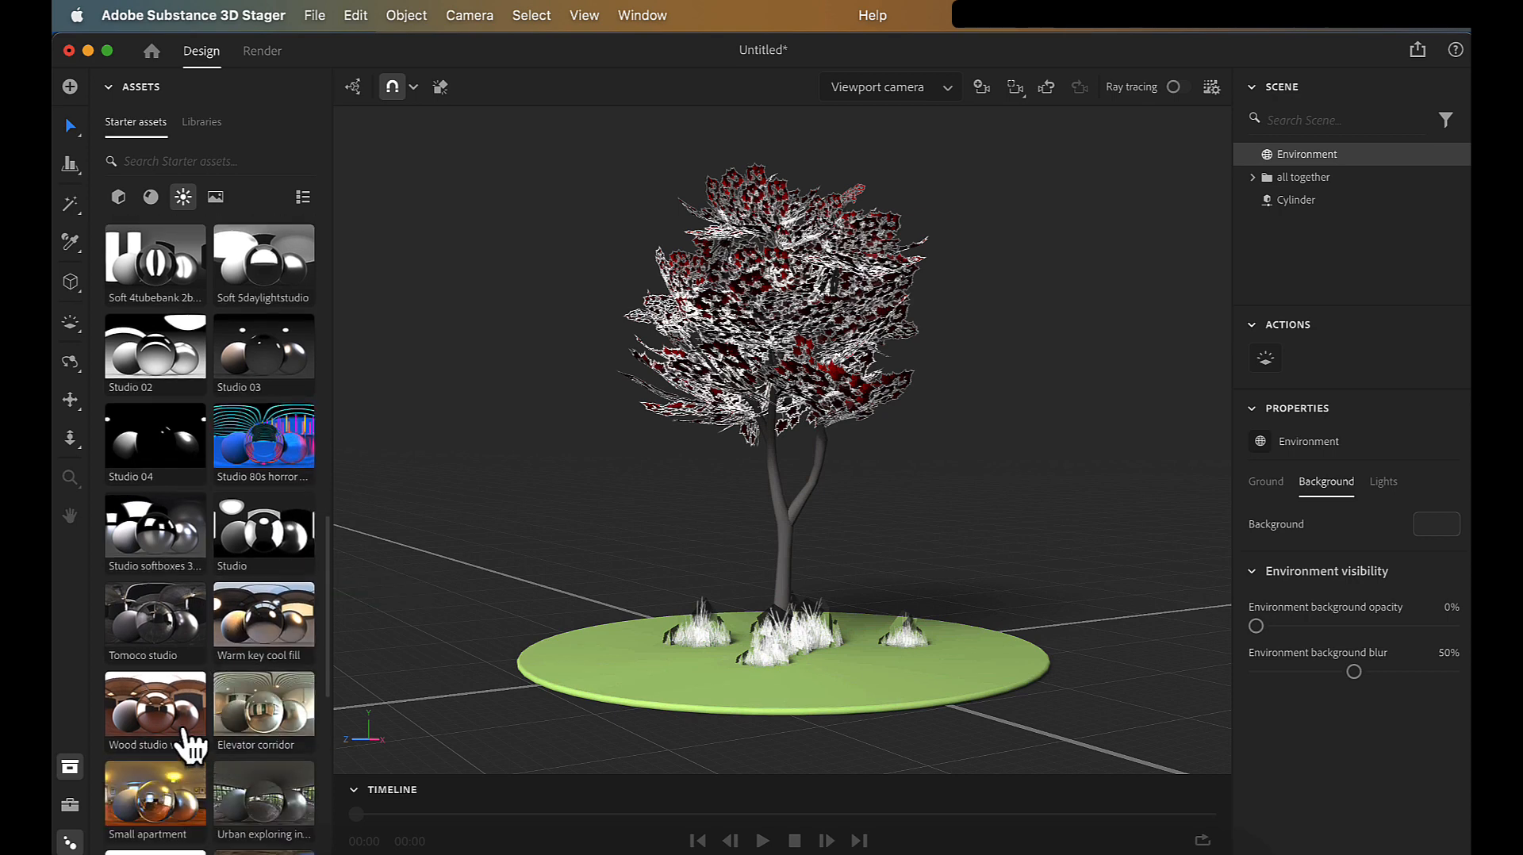
scroll(204, 713, down, 3)
scroll(204, 714, down, 8)
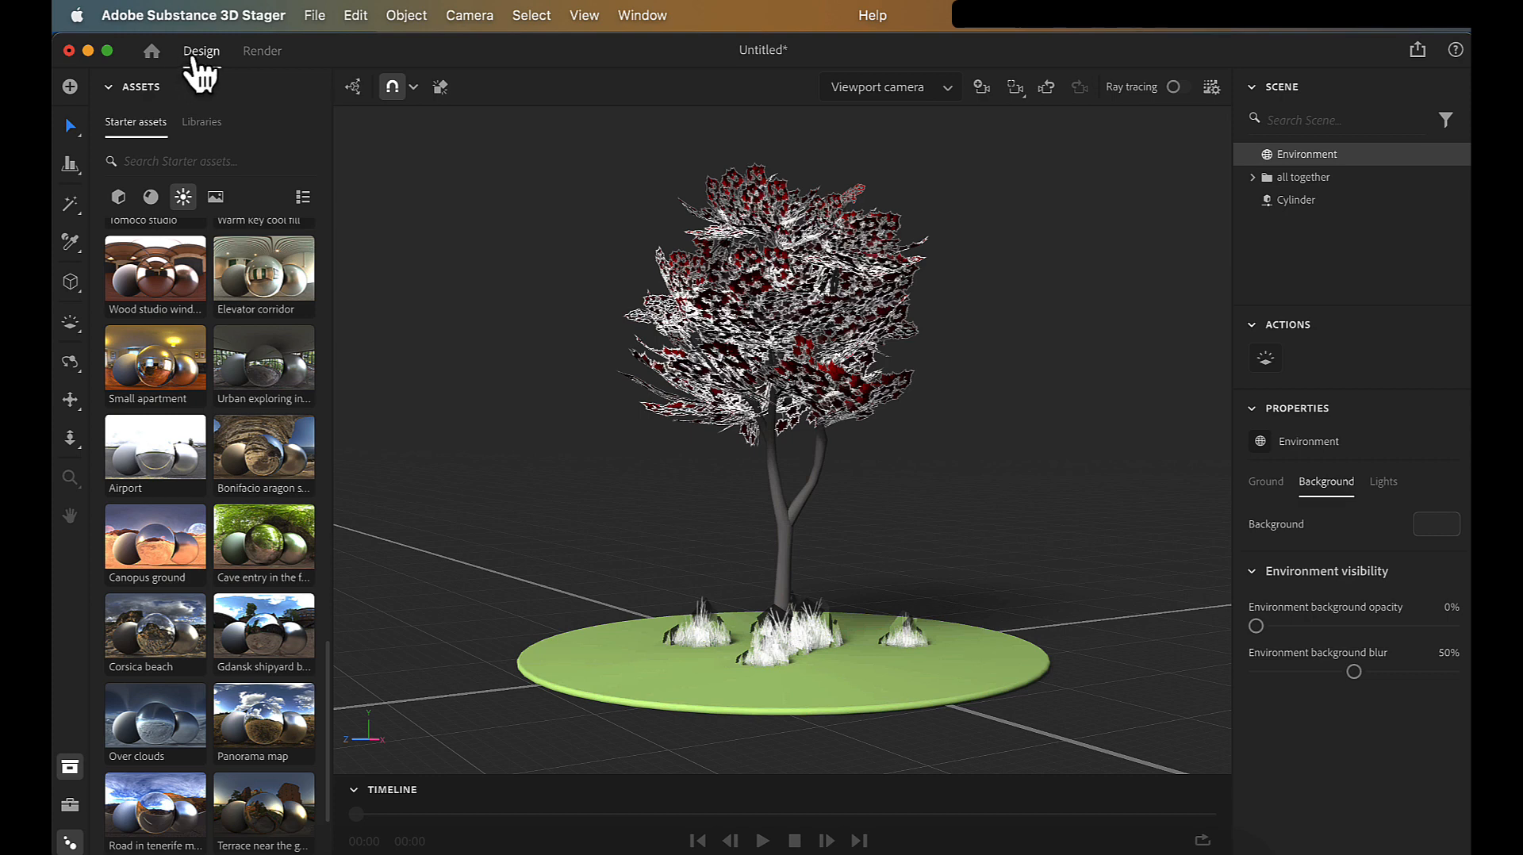
Step: Choose ray tracing with the Medium quality preset in the render settings
click(255, 55)
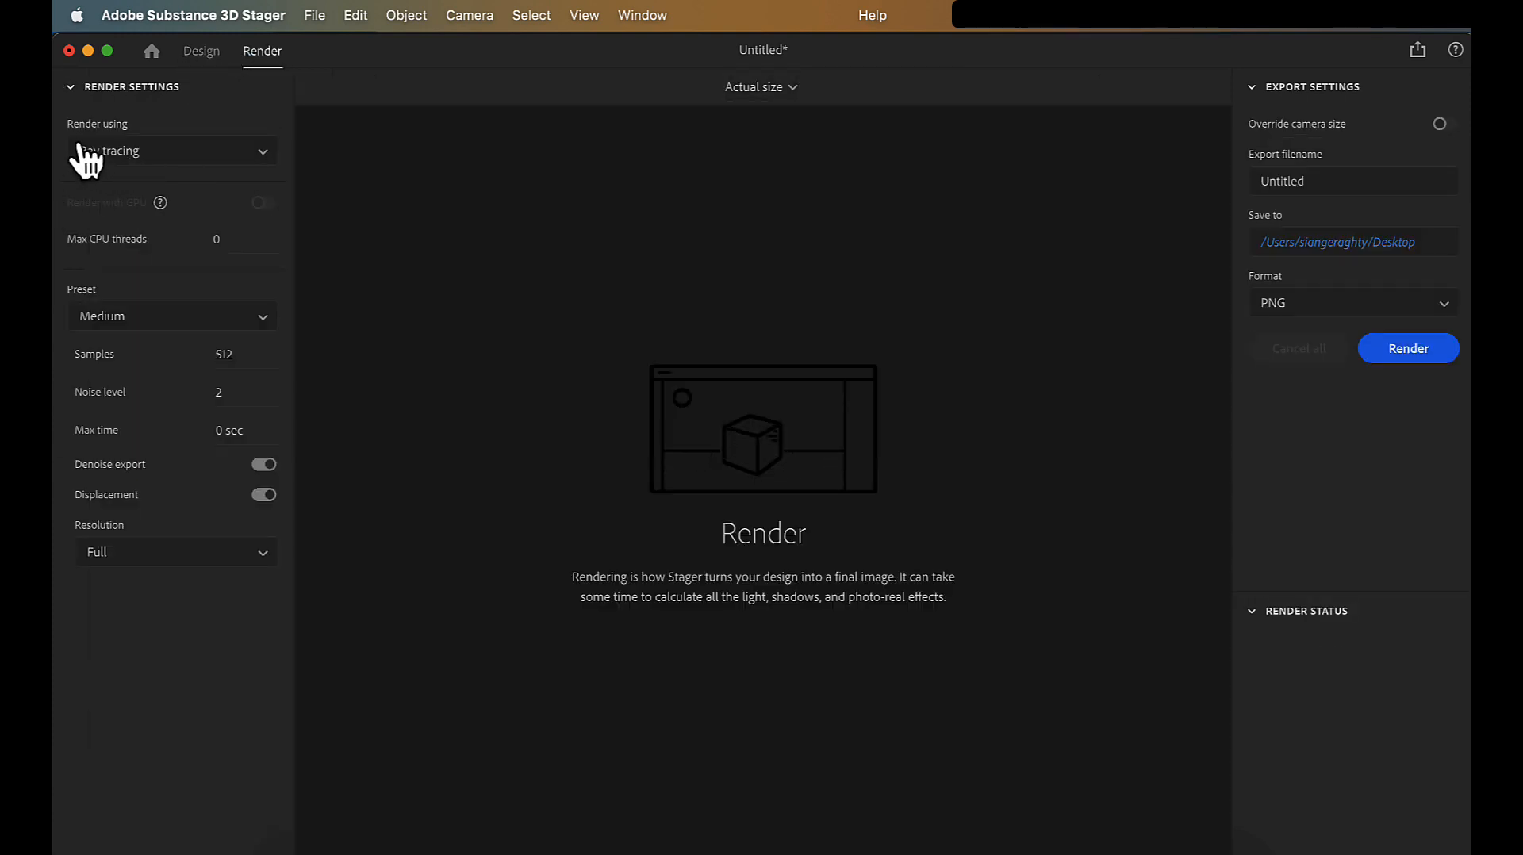
click(146, 159)
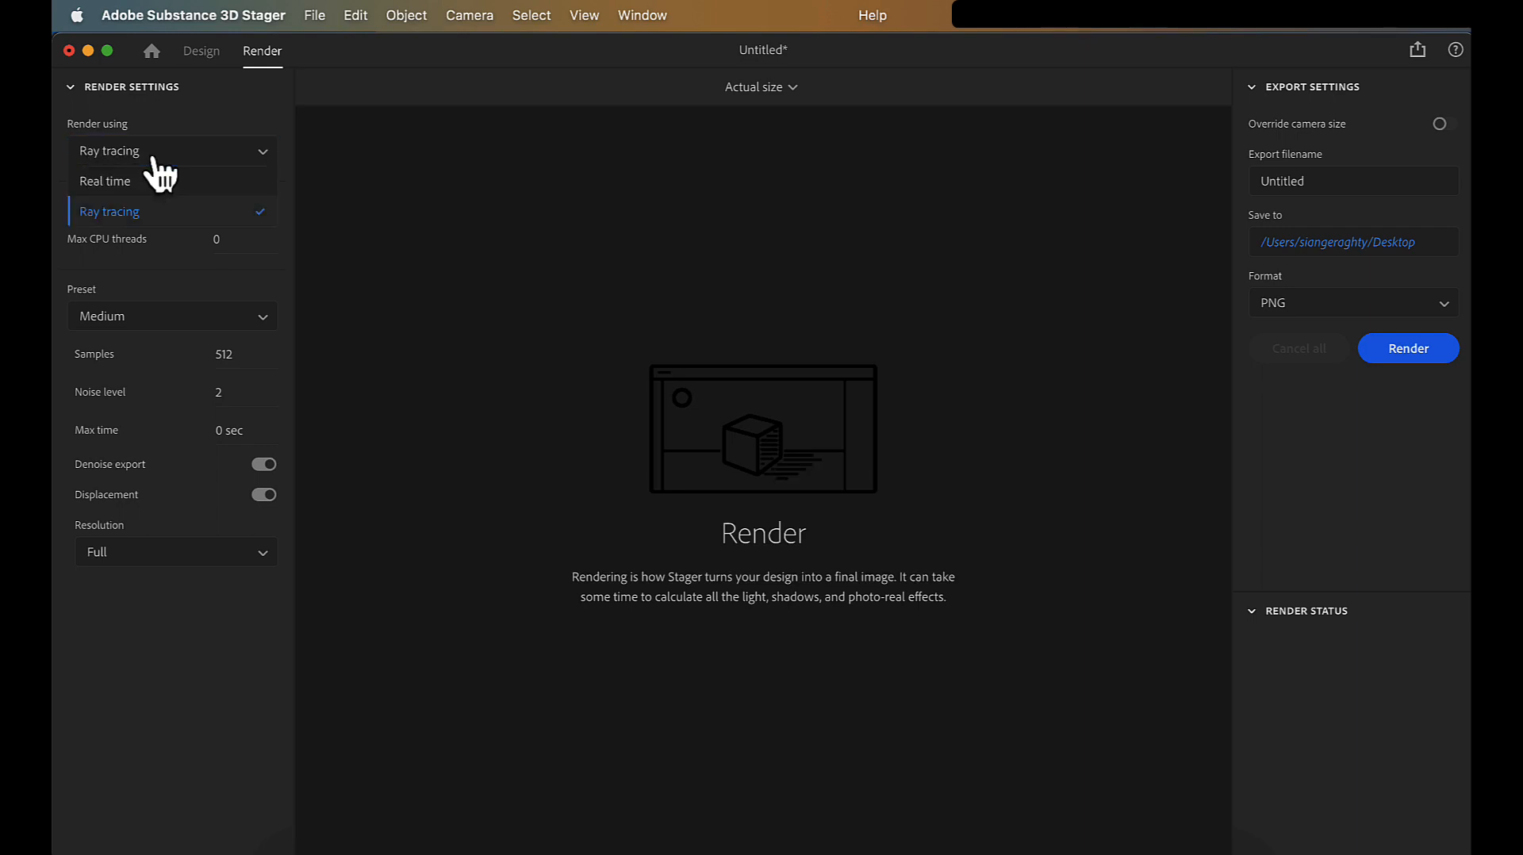
click(171, 213)
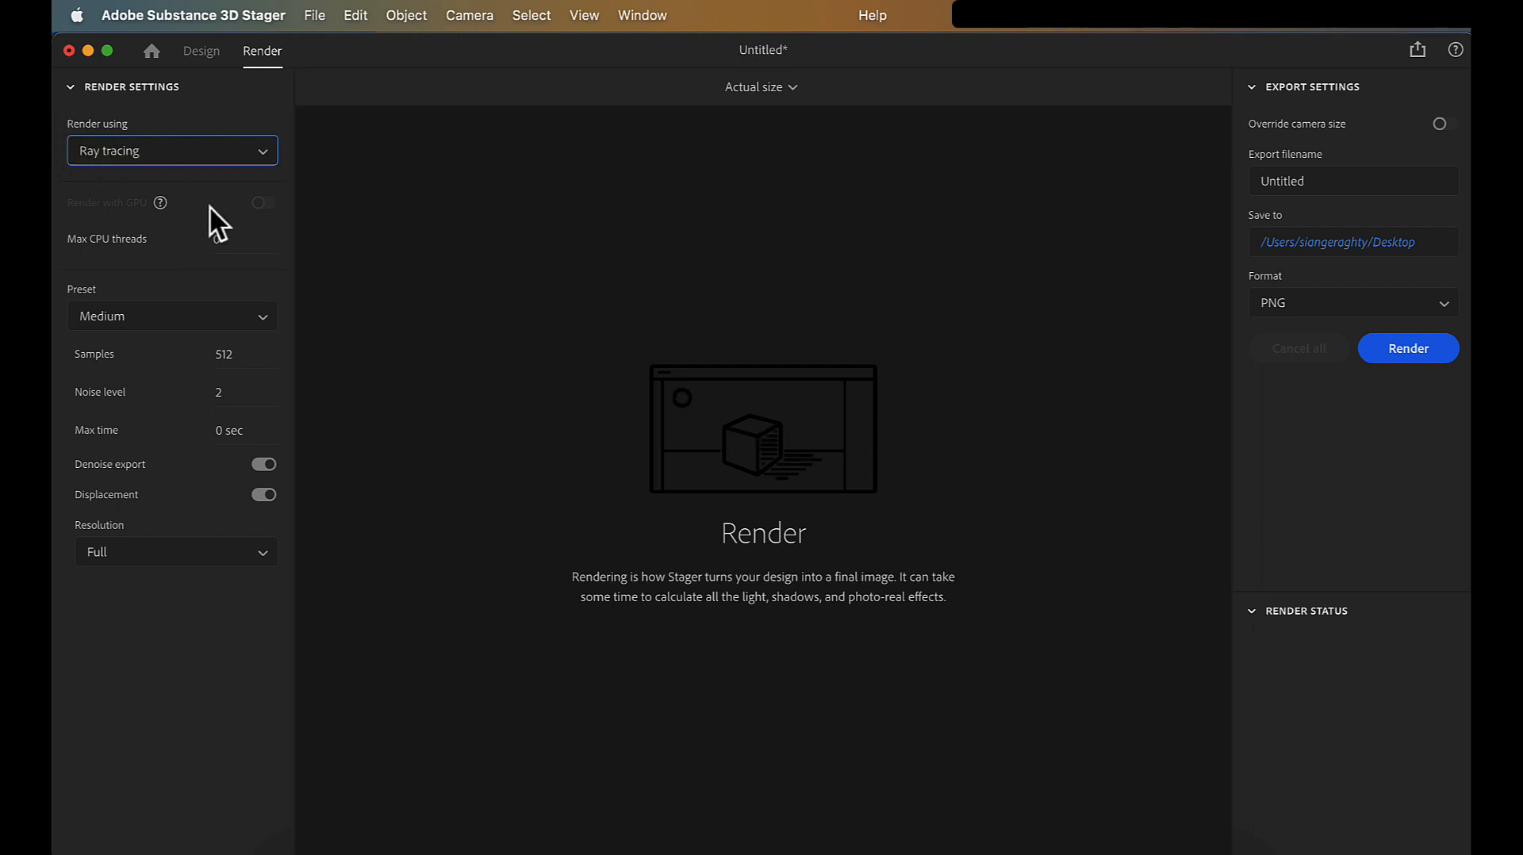
click(127, 321)
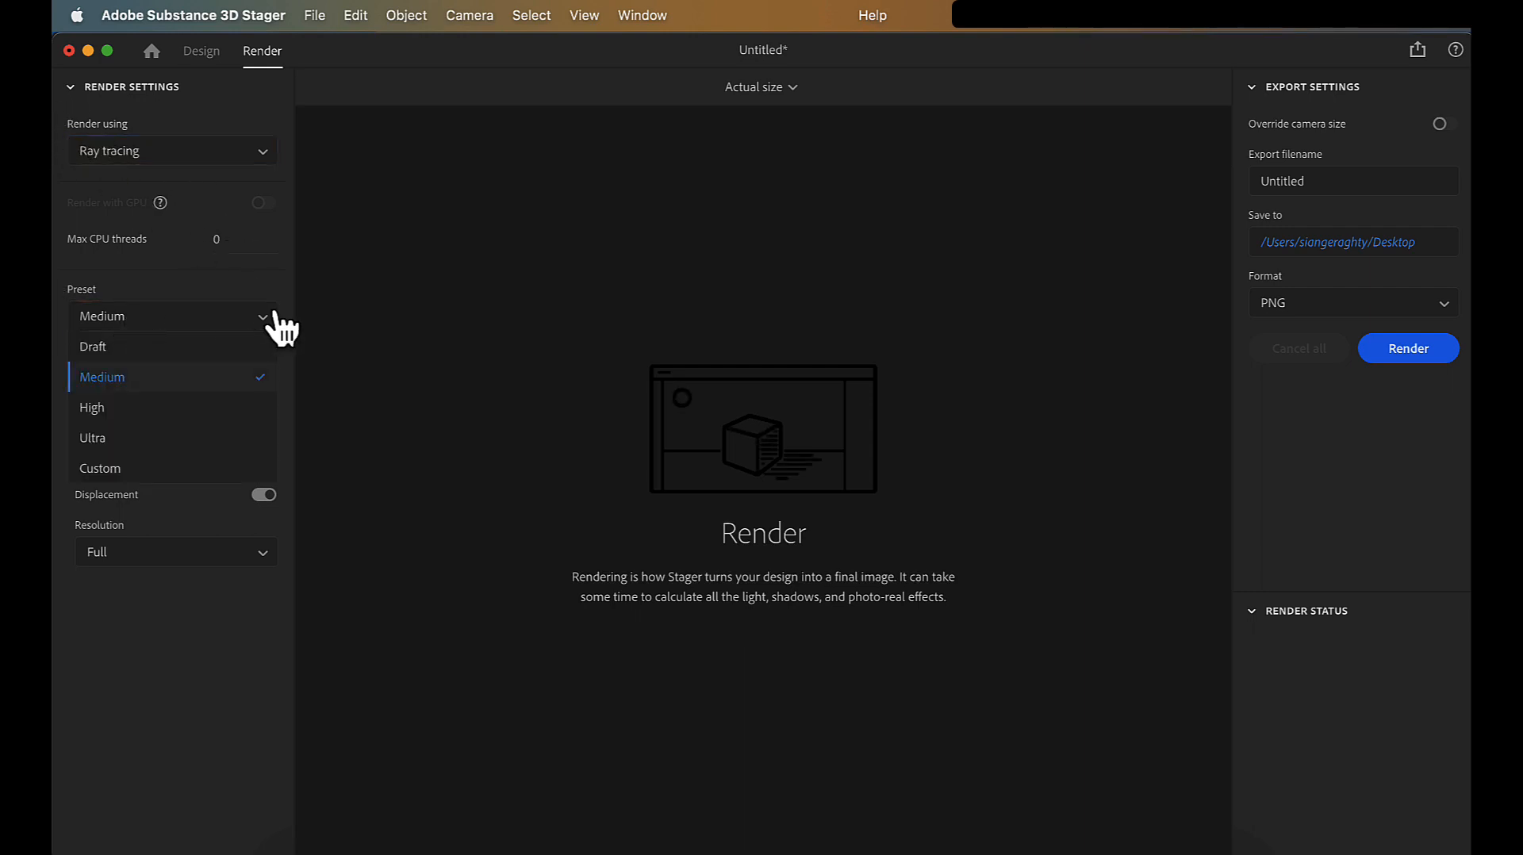
click(180, 374)
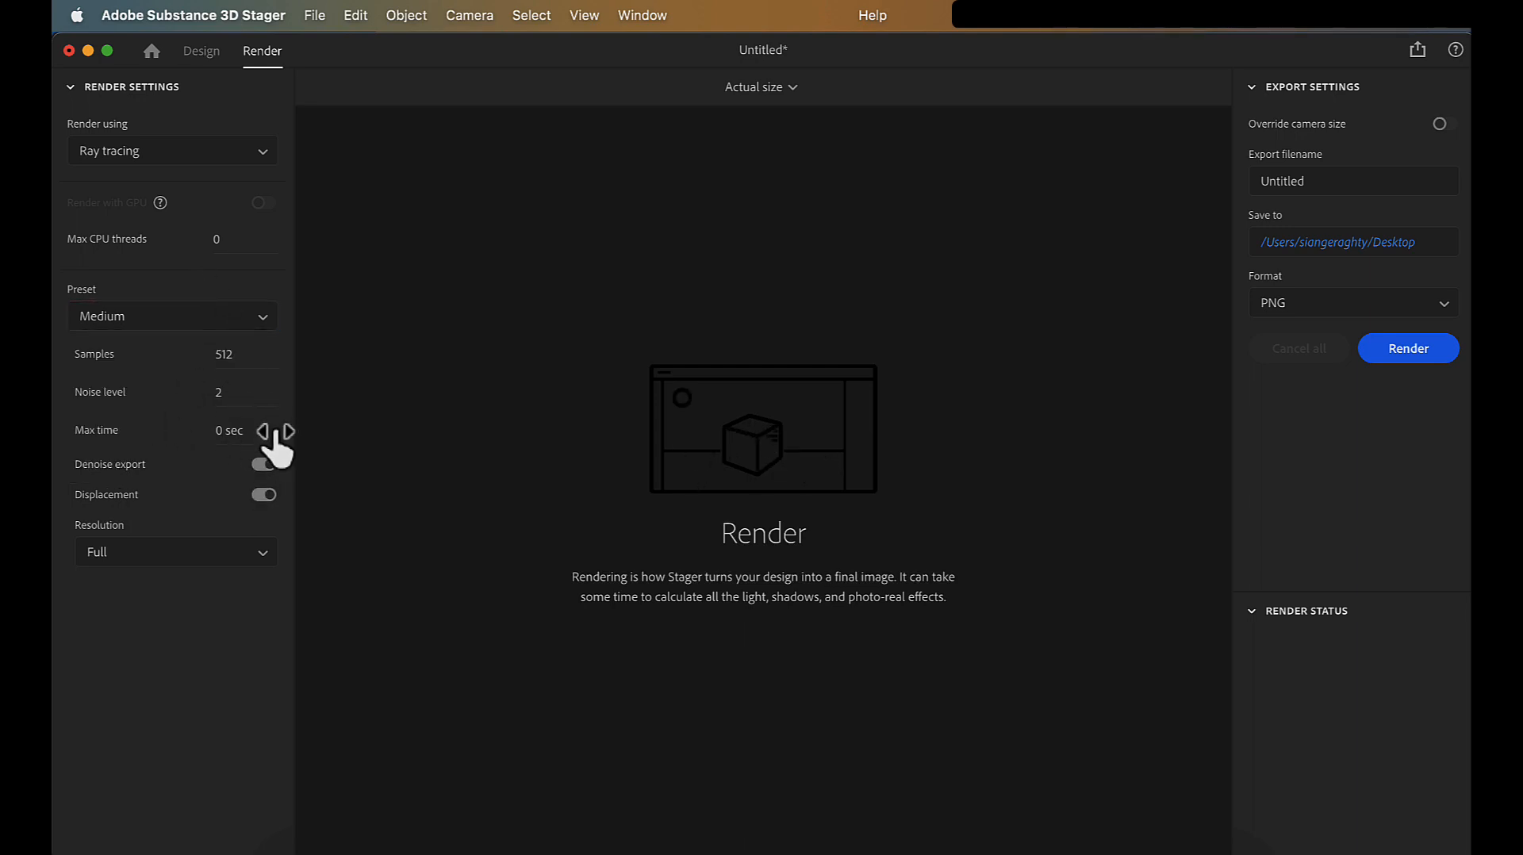
Step: Limit the maximum render time to 120 seconds and keep the render resolution at Full
click(228, 433)
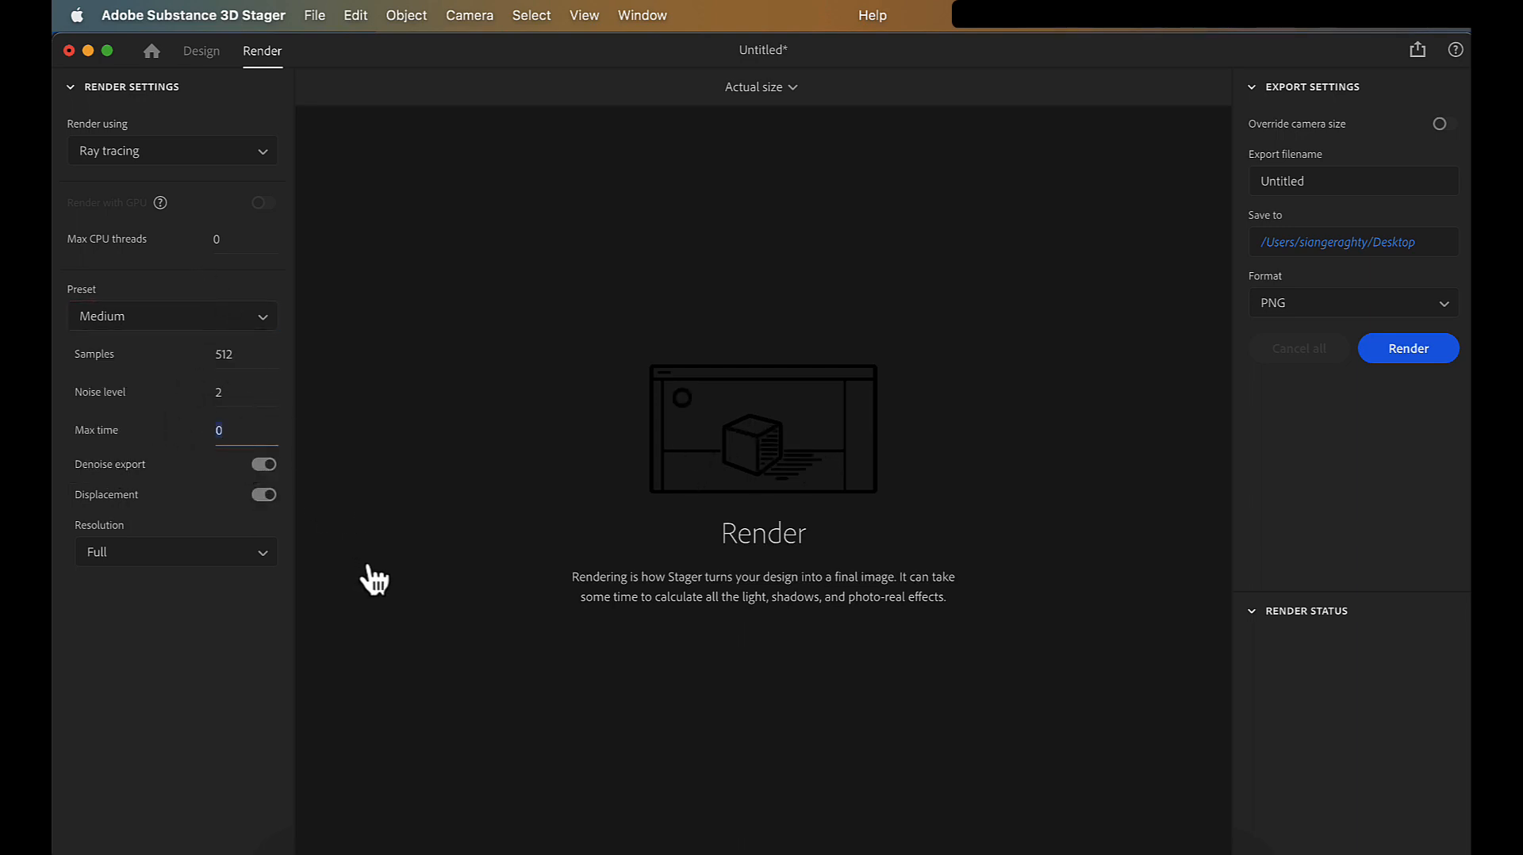
text(2)
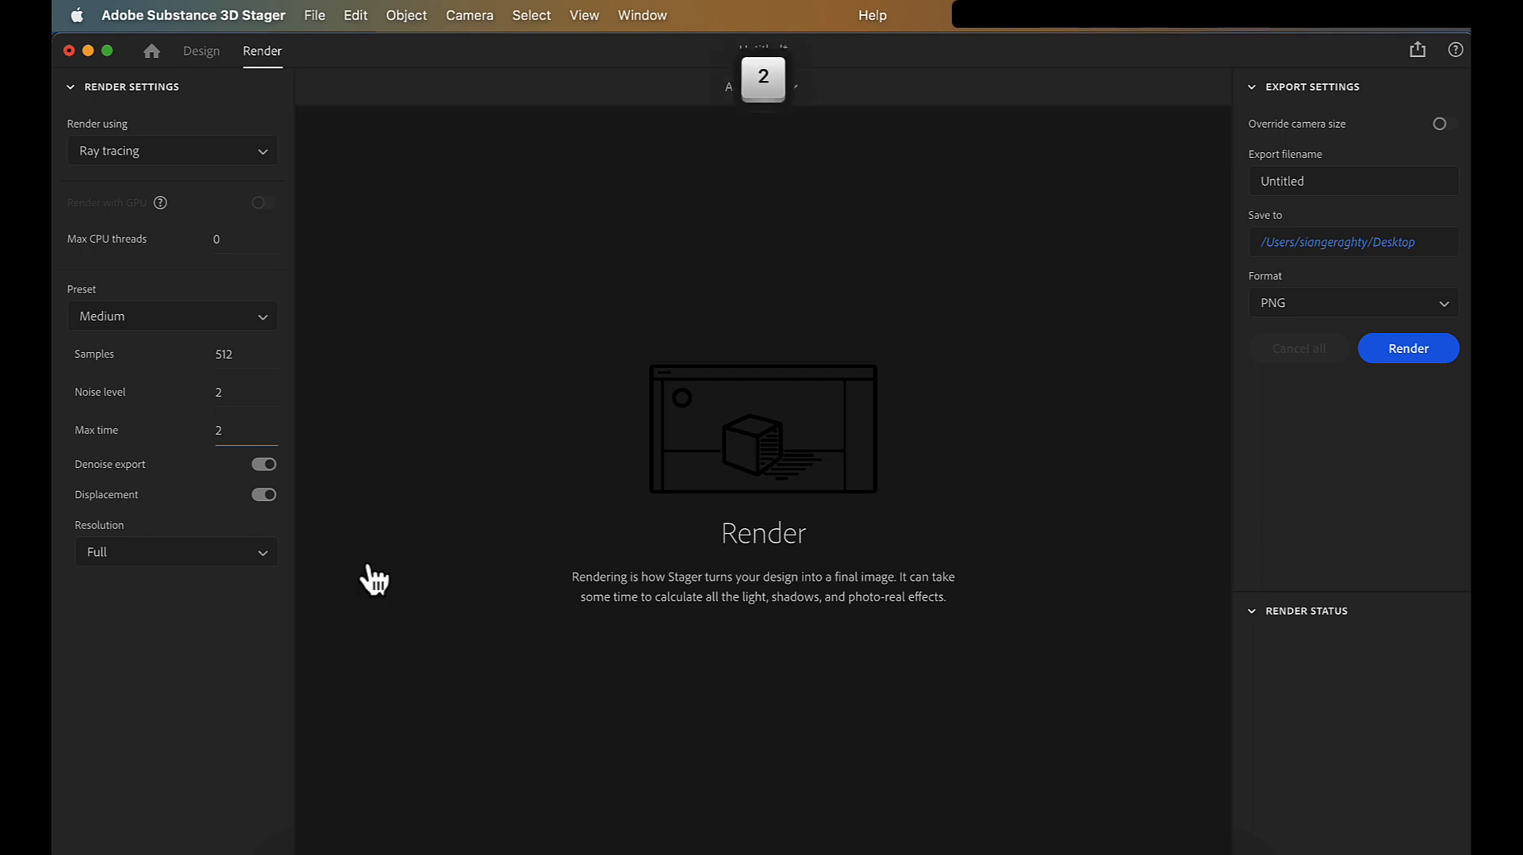
key(BackSpace)
text(120)
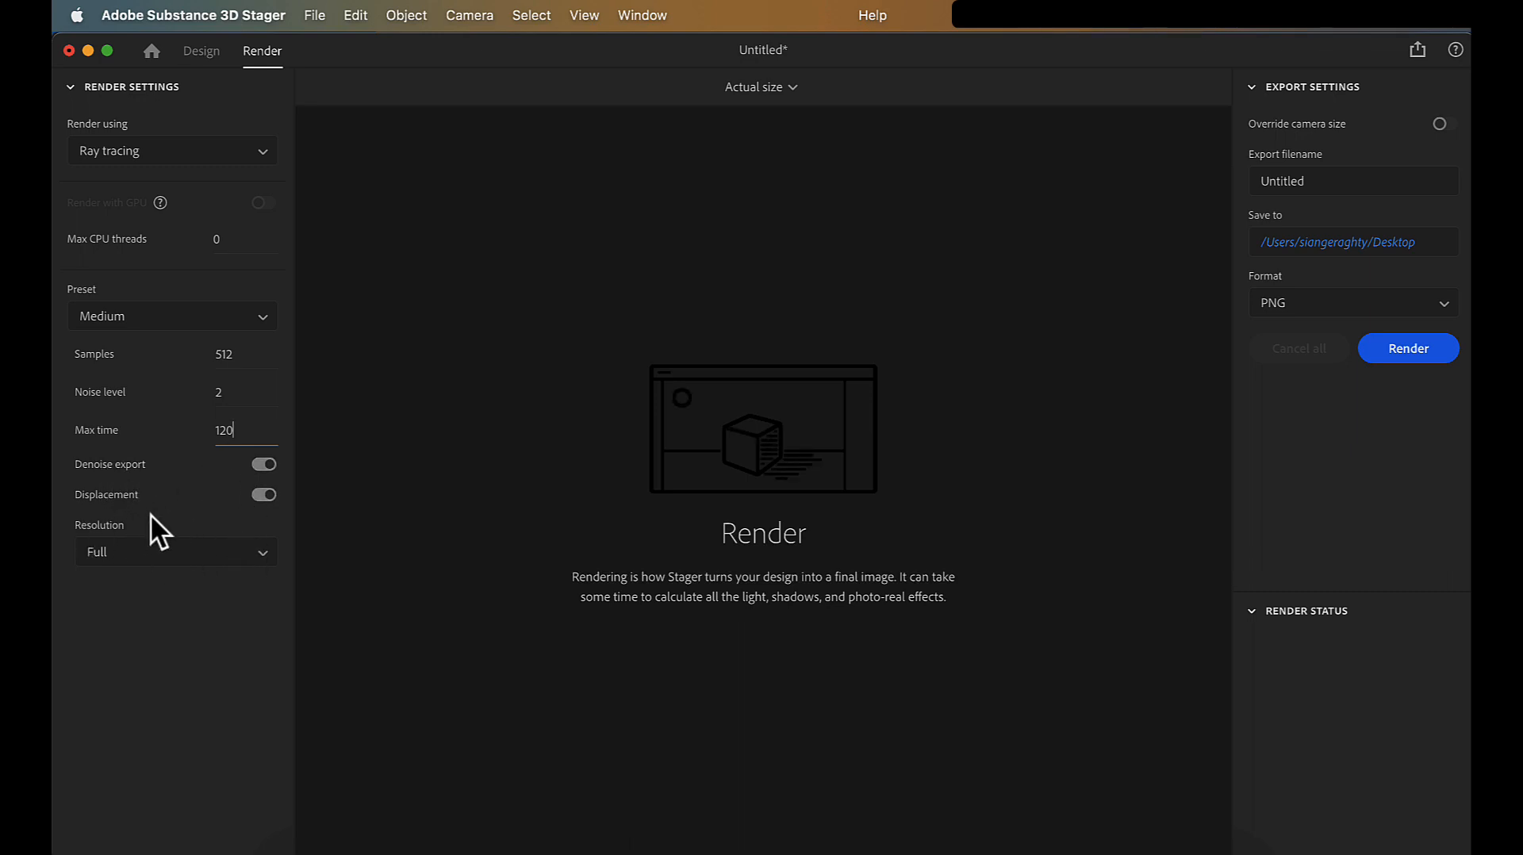
click(179, 557)
click(197, 557)
click(204, 560)
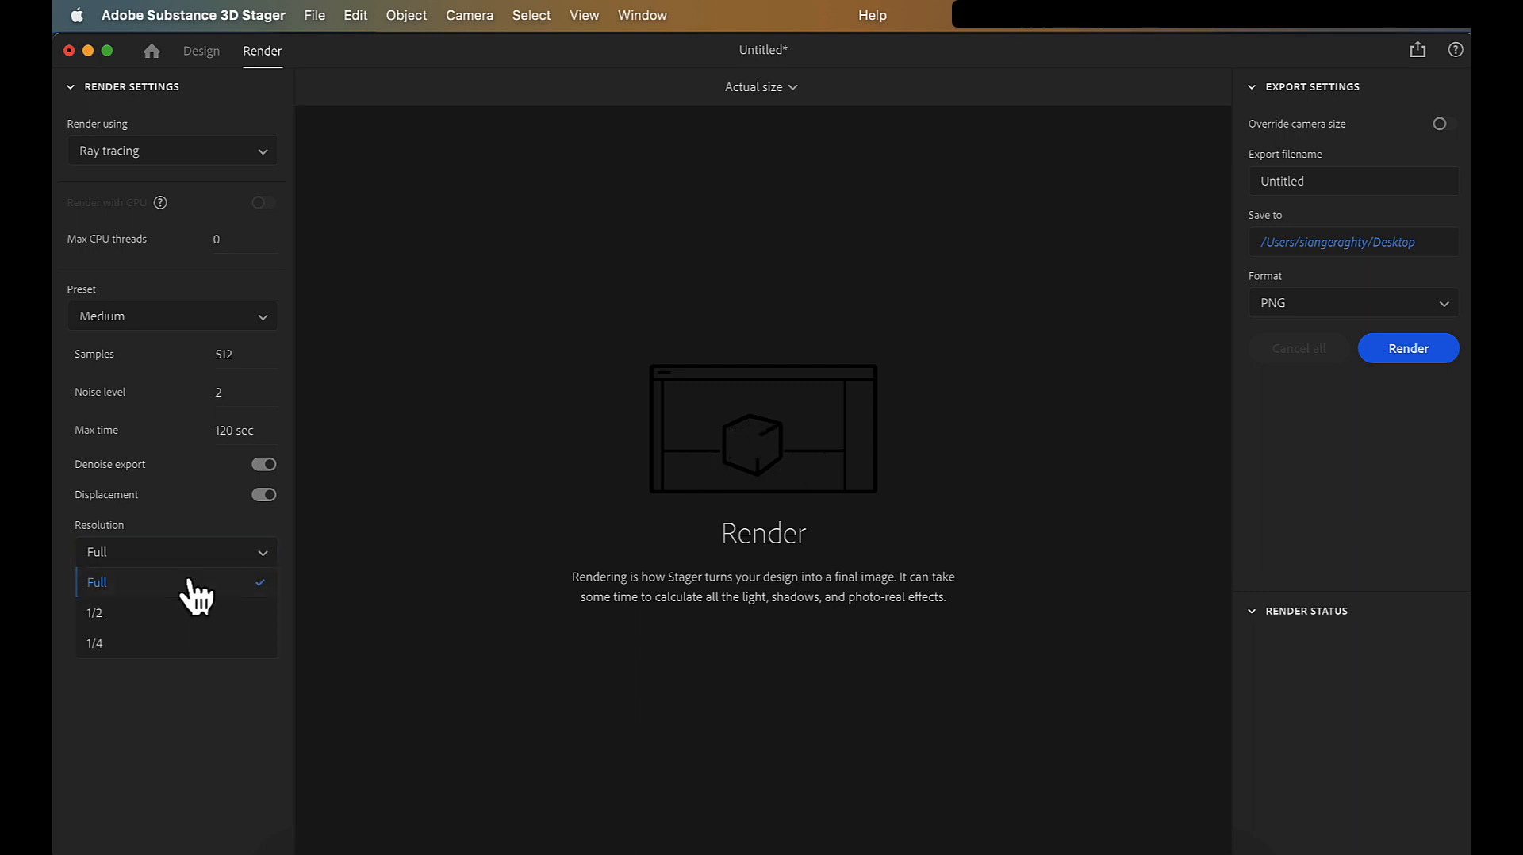
click(197, 542)
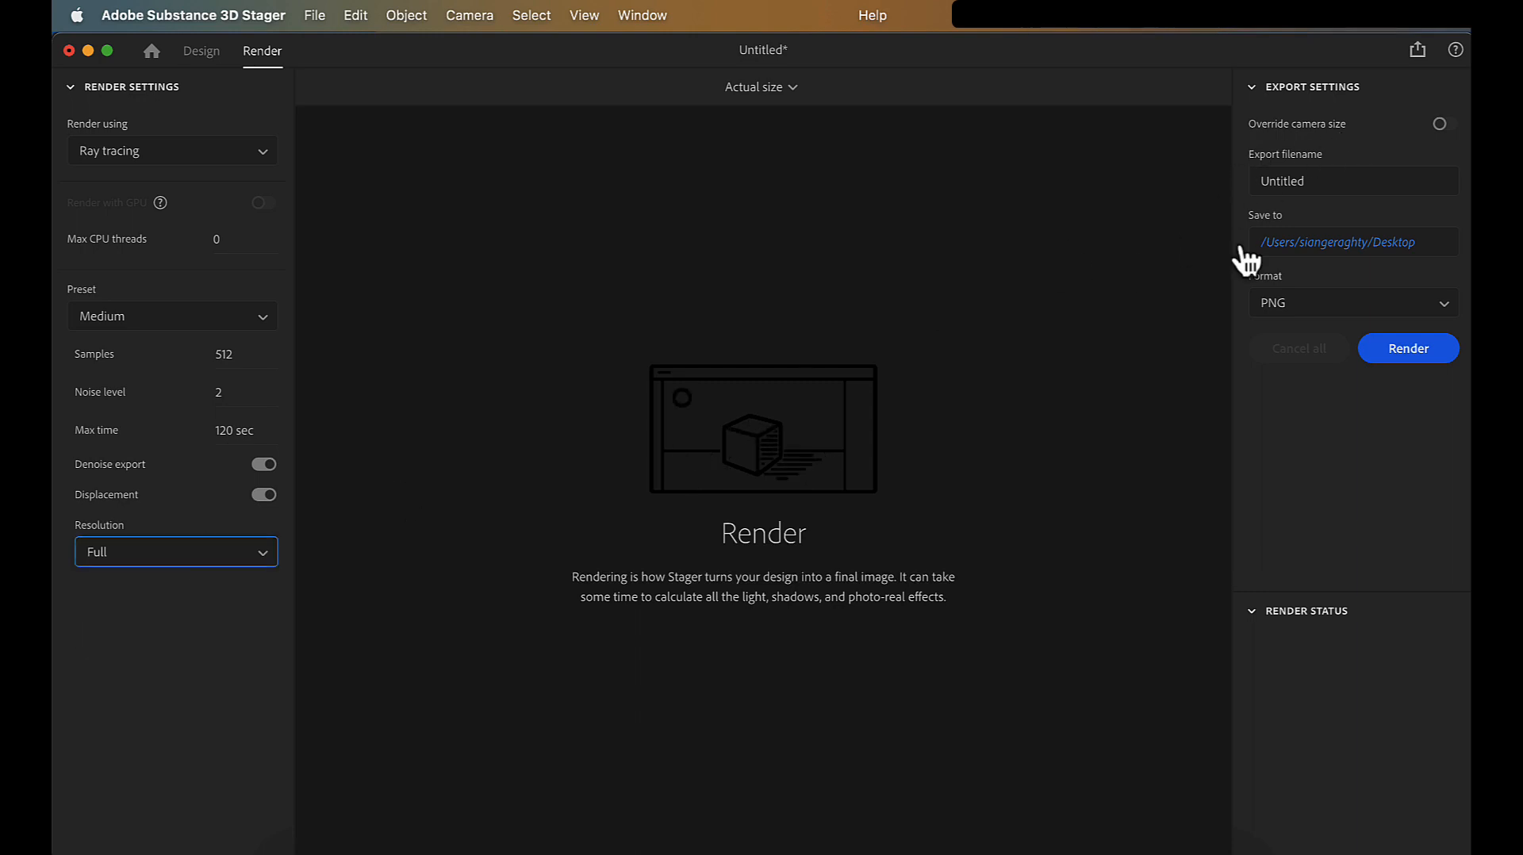
Step: Name the exported render file TreeDemoRender
click(1322, 180)
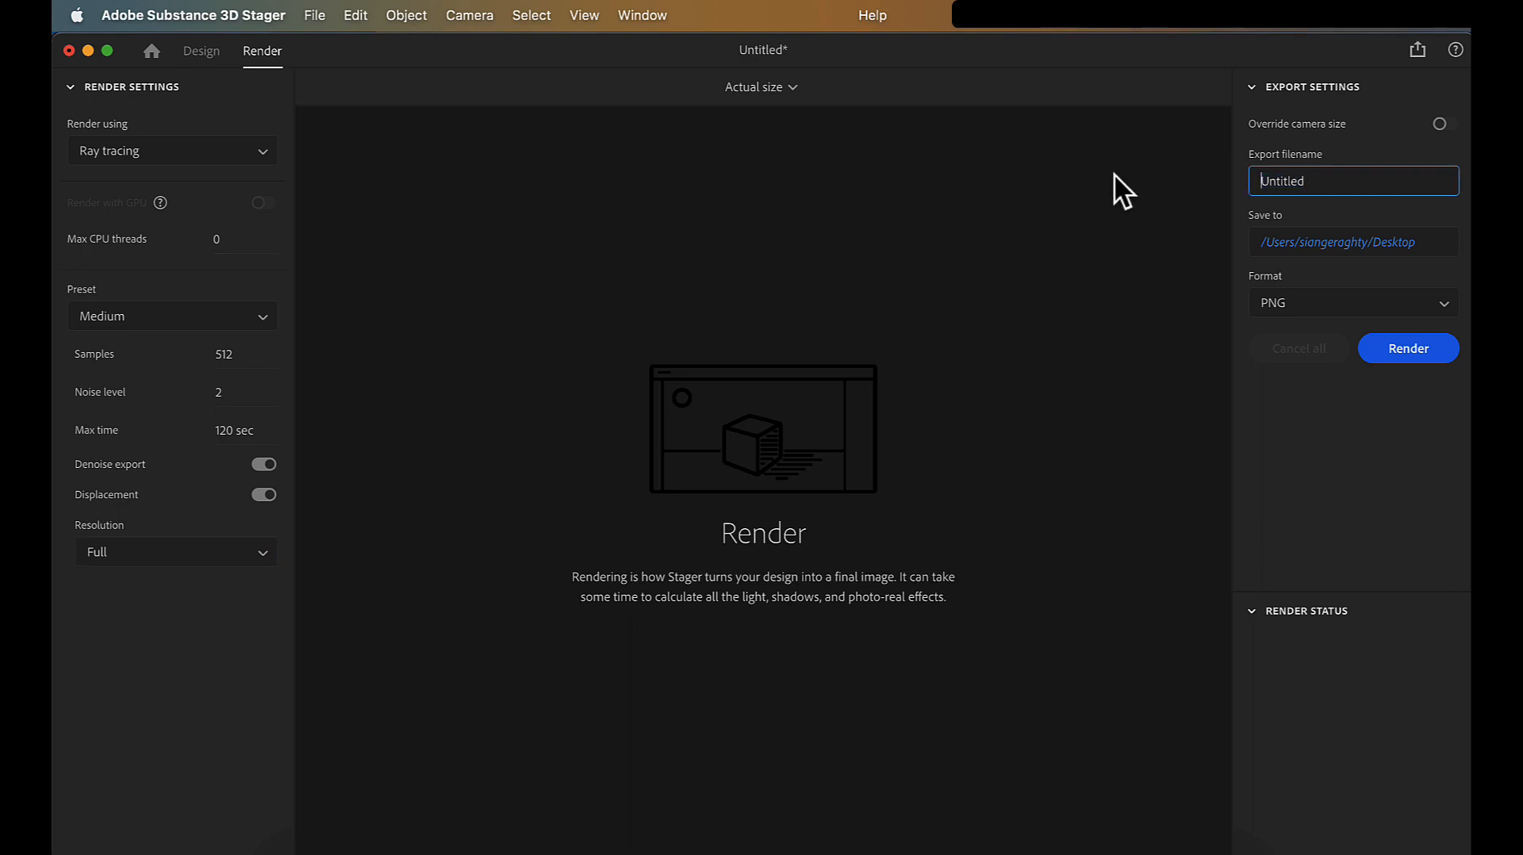
drag(1332, 180, 1264, 180)
text(Tre)
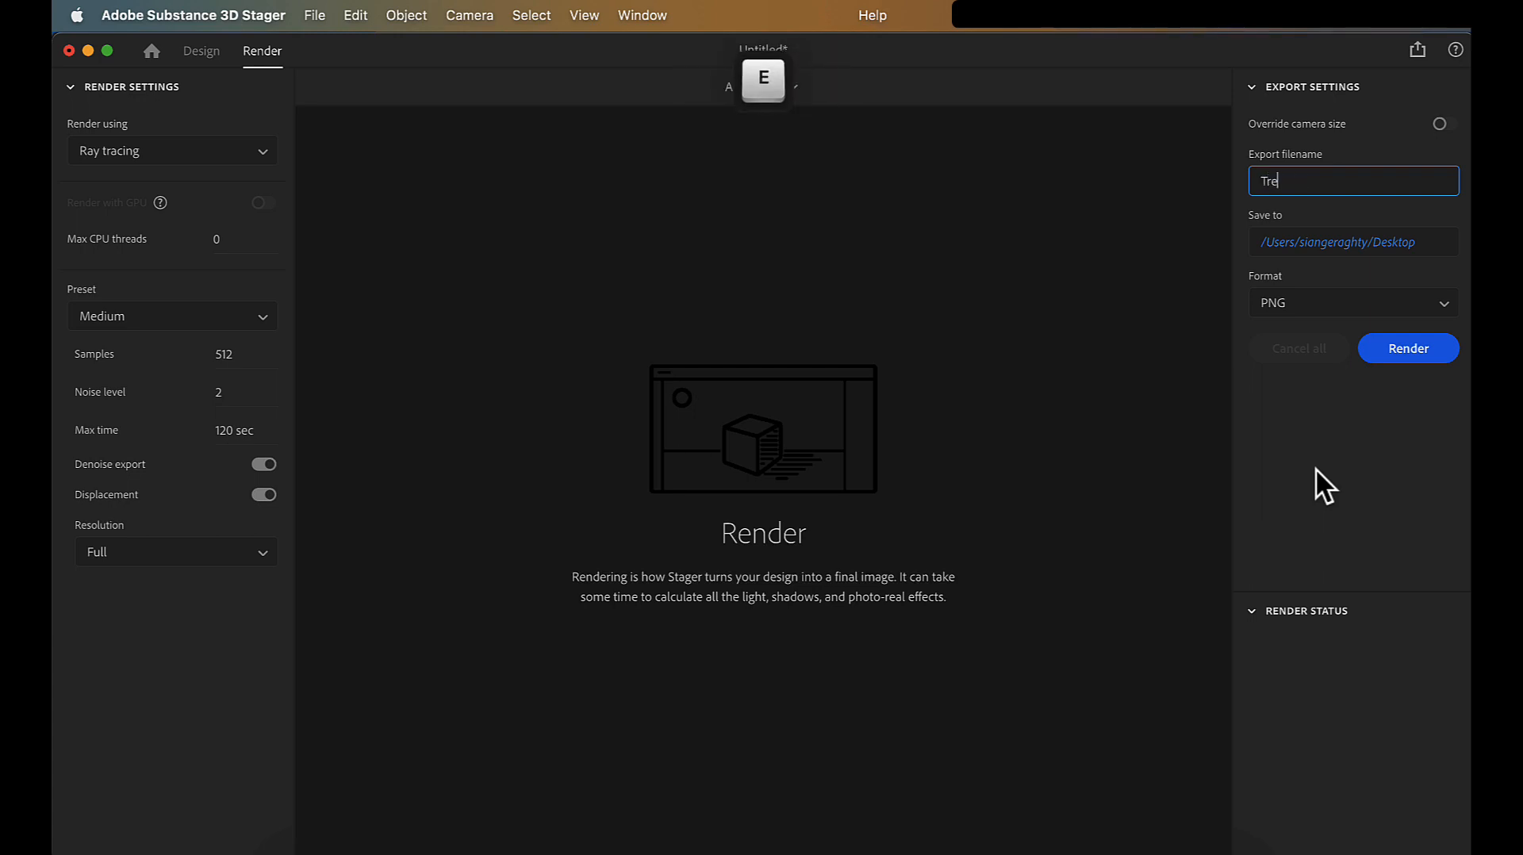
text(eDemoRender)
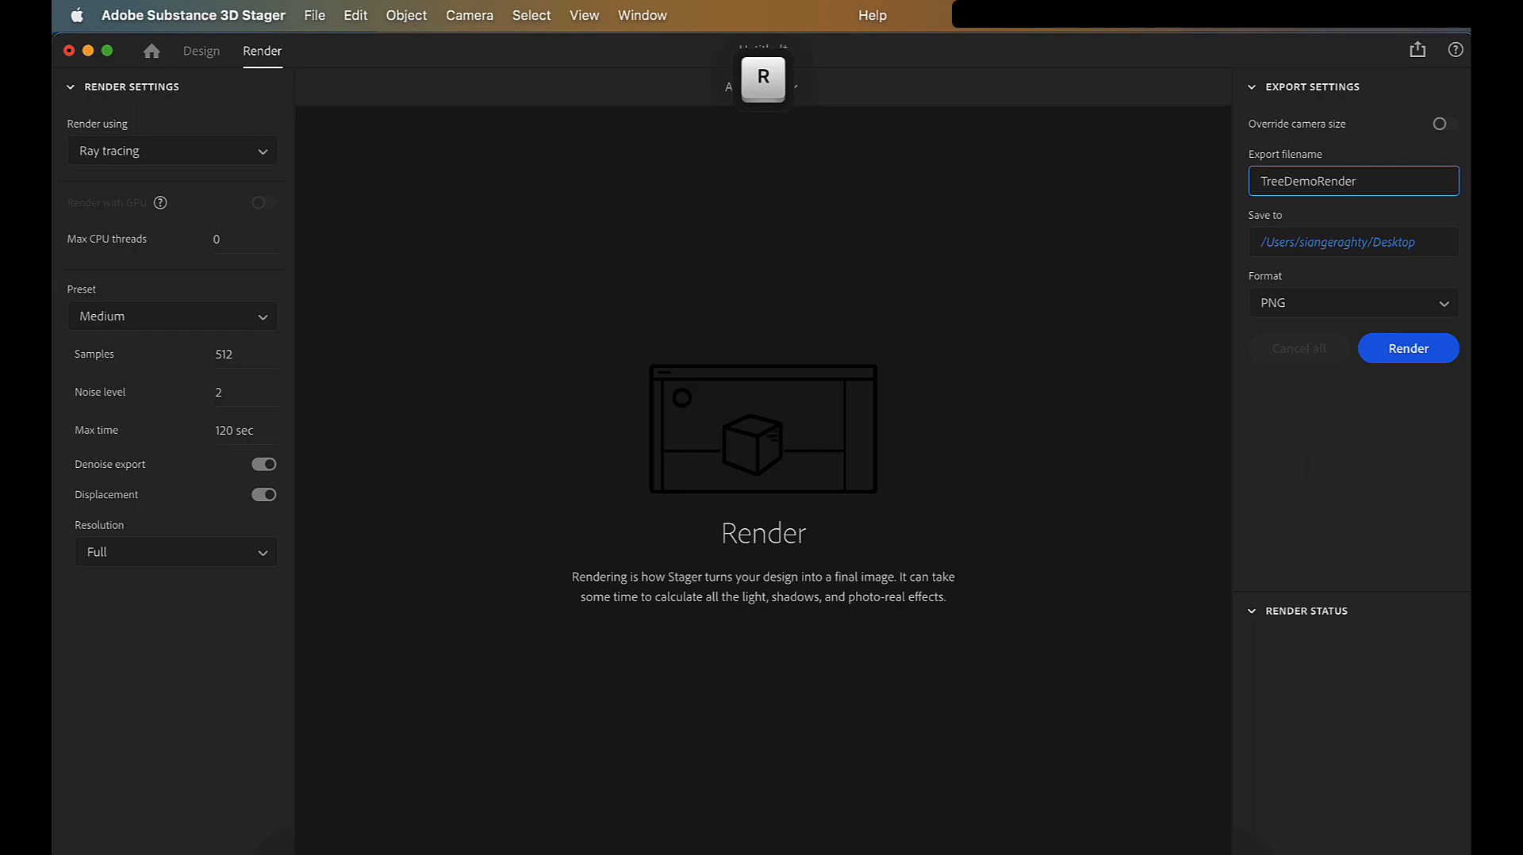
Step: Set the render's save location to the images folder of the OrganicTreeModel project in the GRPH 130 folder
click(1410, 247)
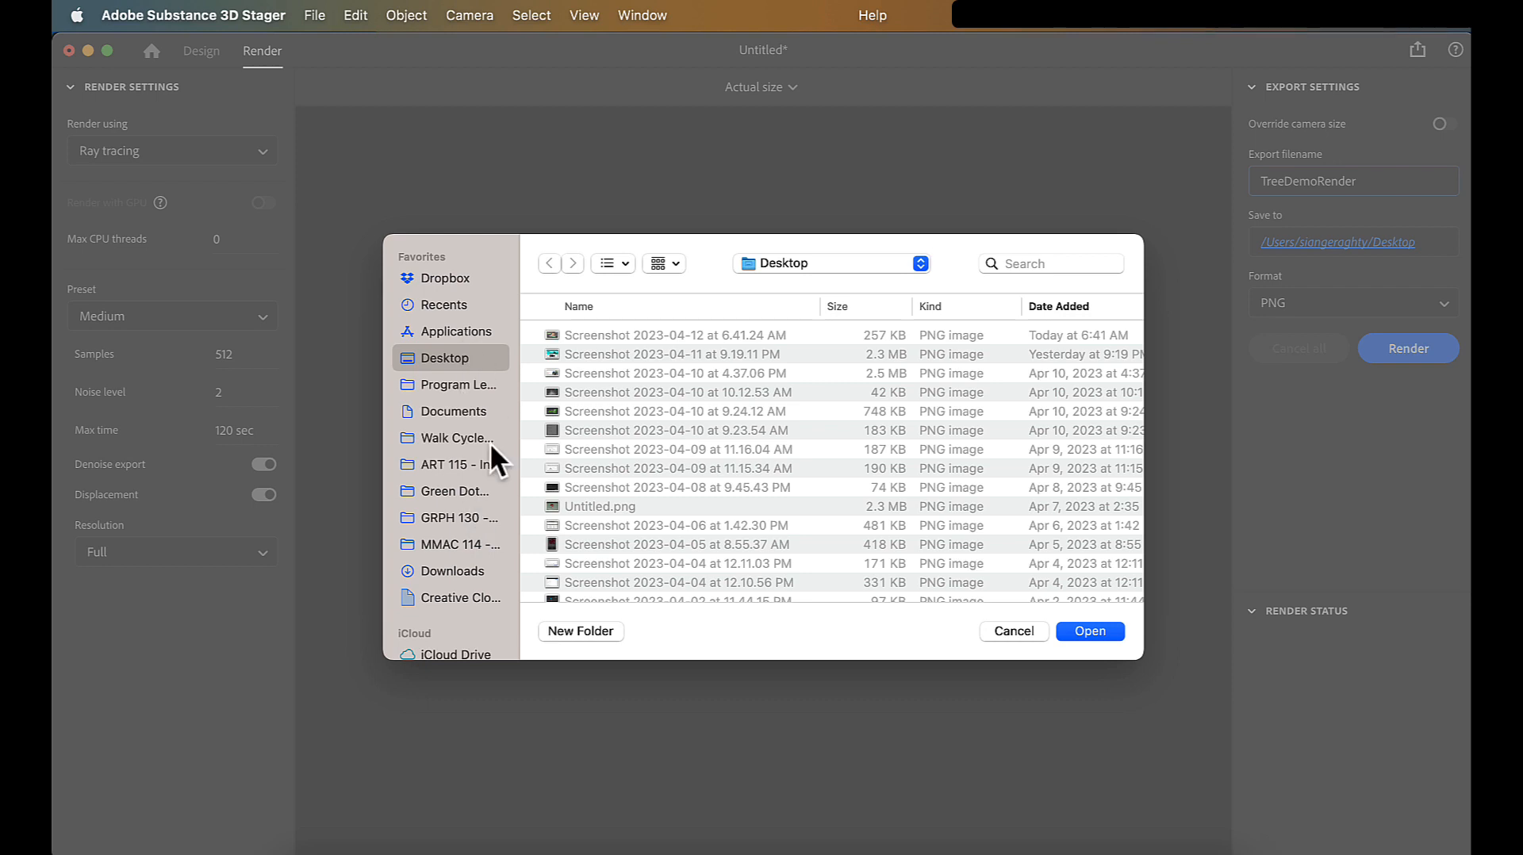
click(460, 519)
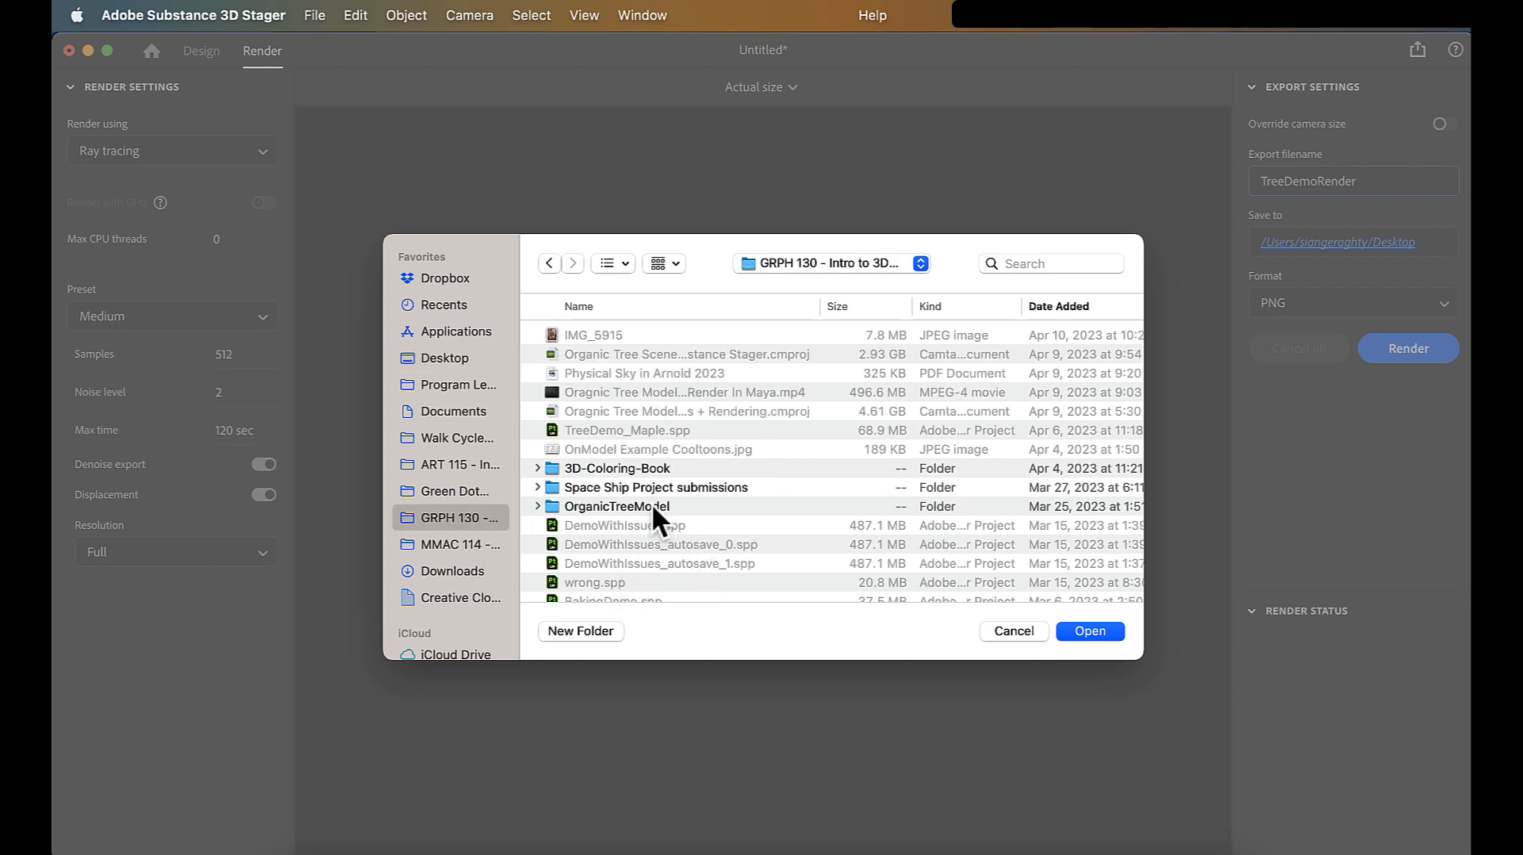
double_click(651, 505)
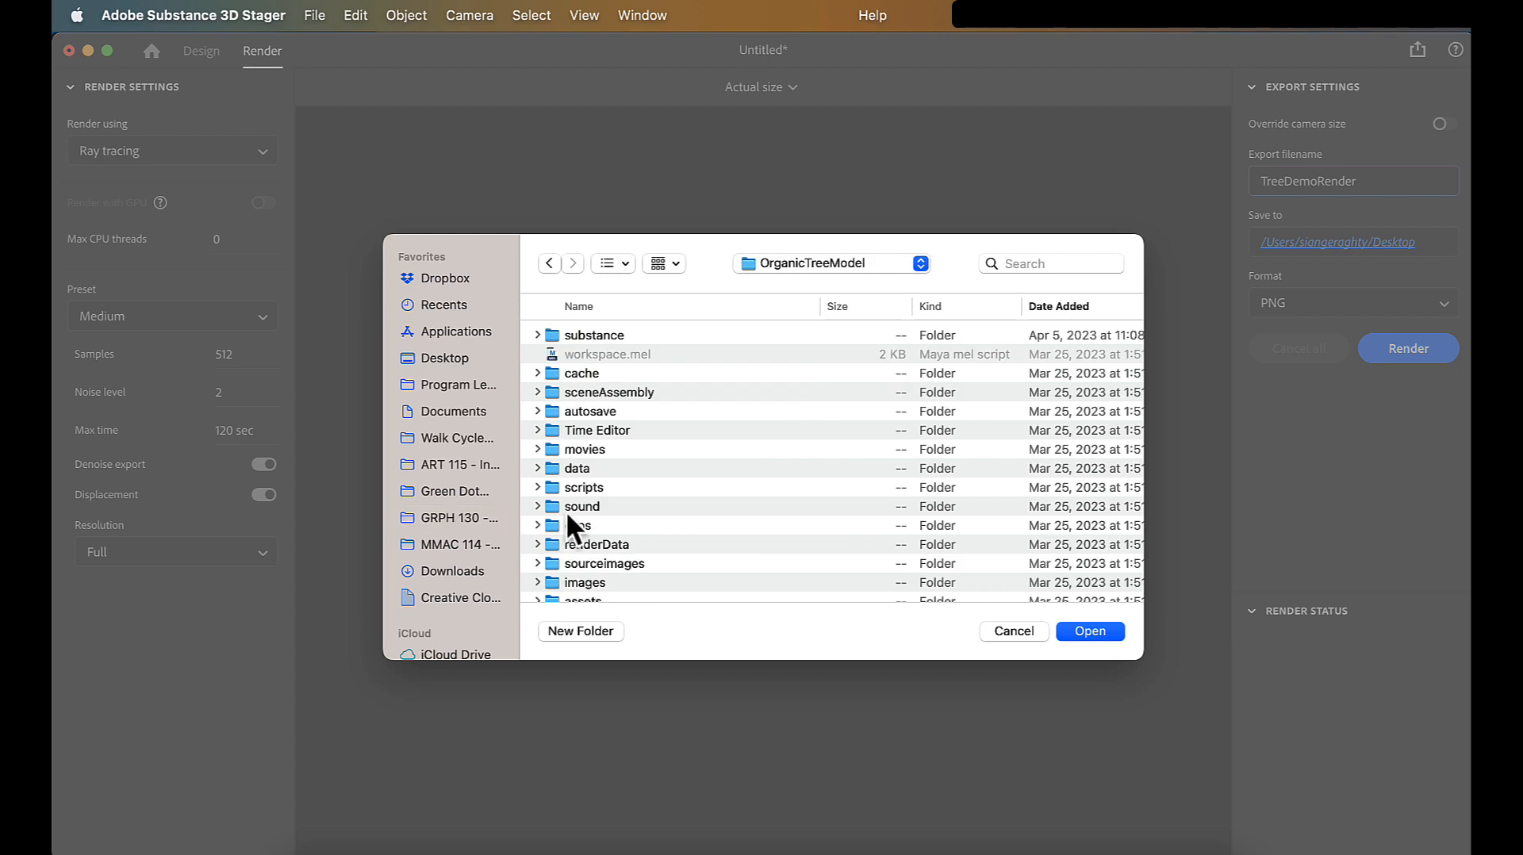
double_click(588, 579)
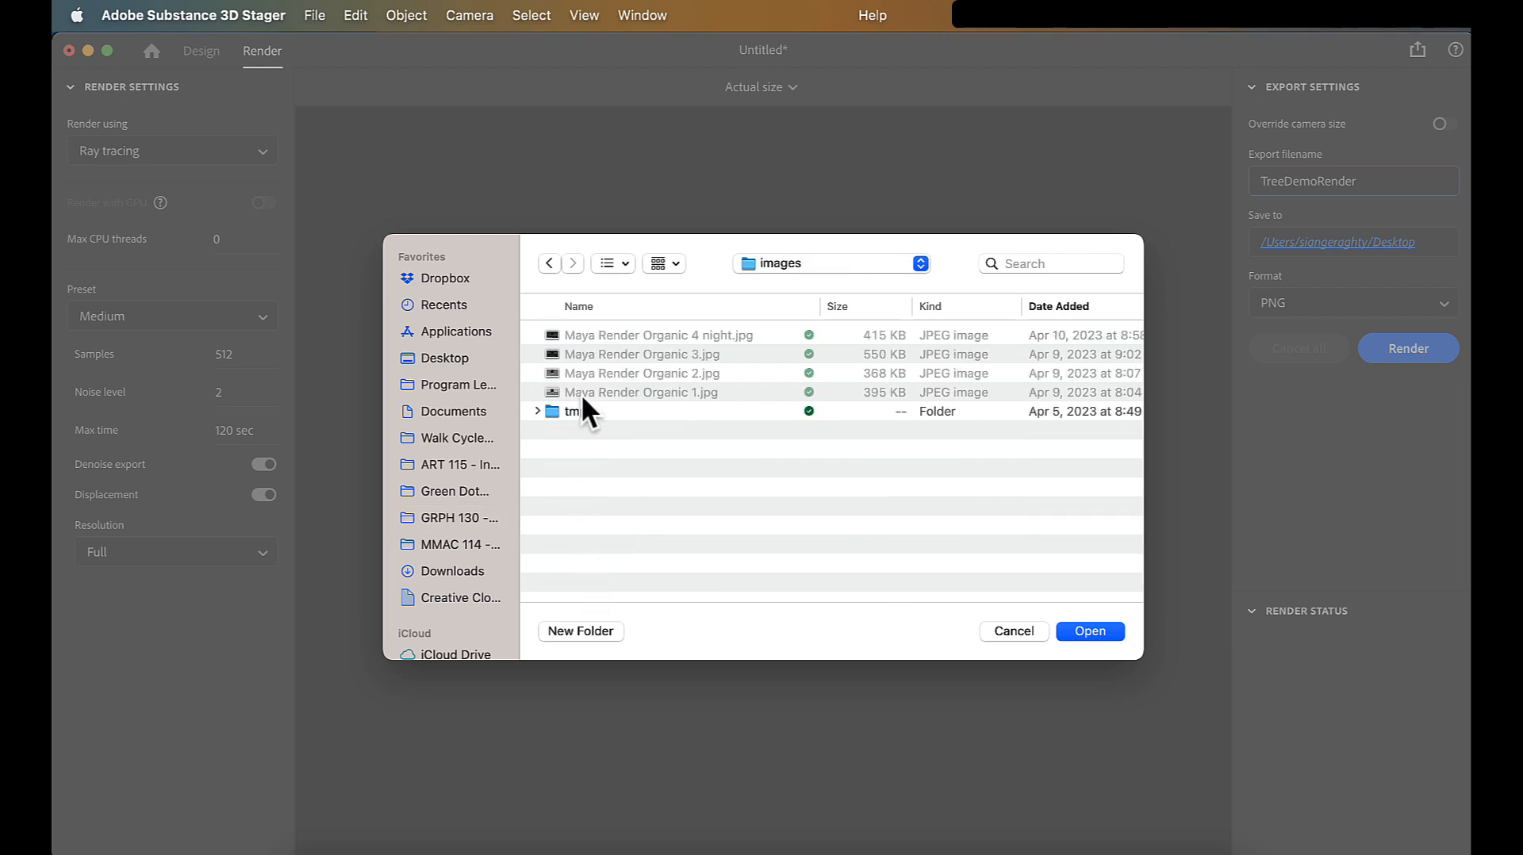
click(1086, 630)
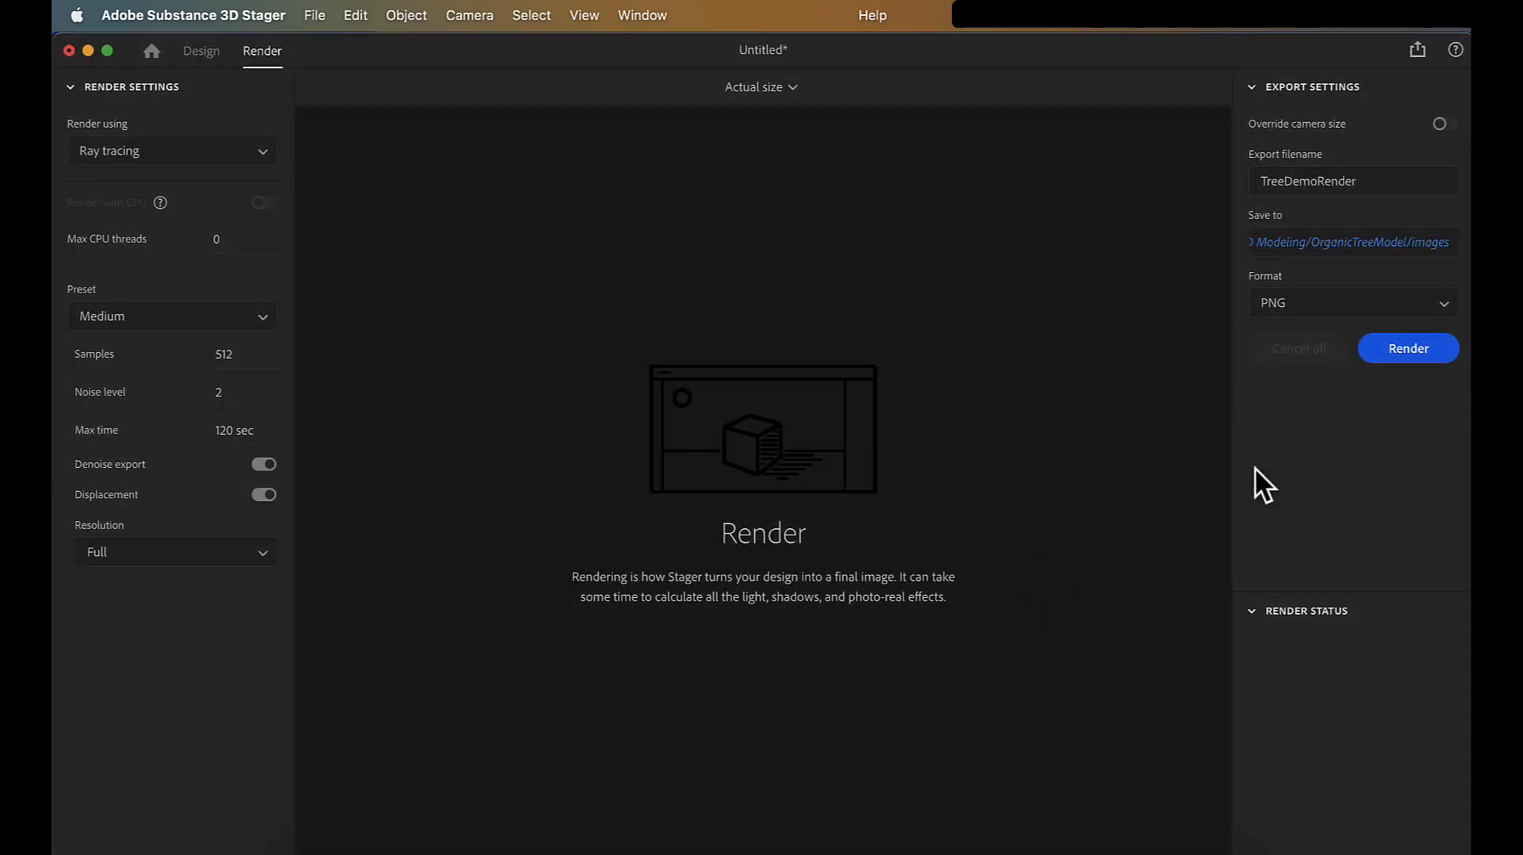
Step: Keep PNG as the export format and render the tree scene
click(1366, 303)
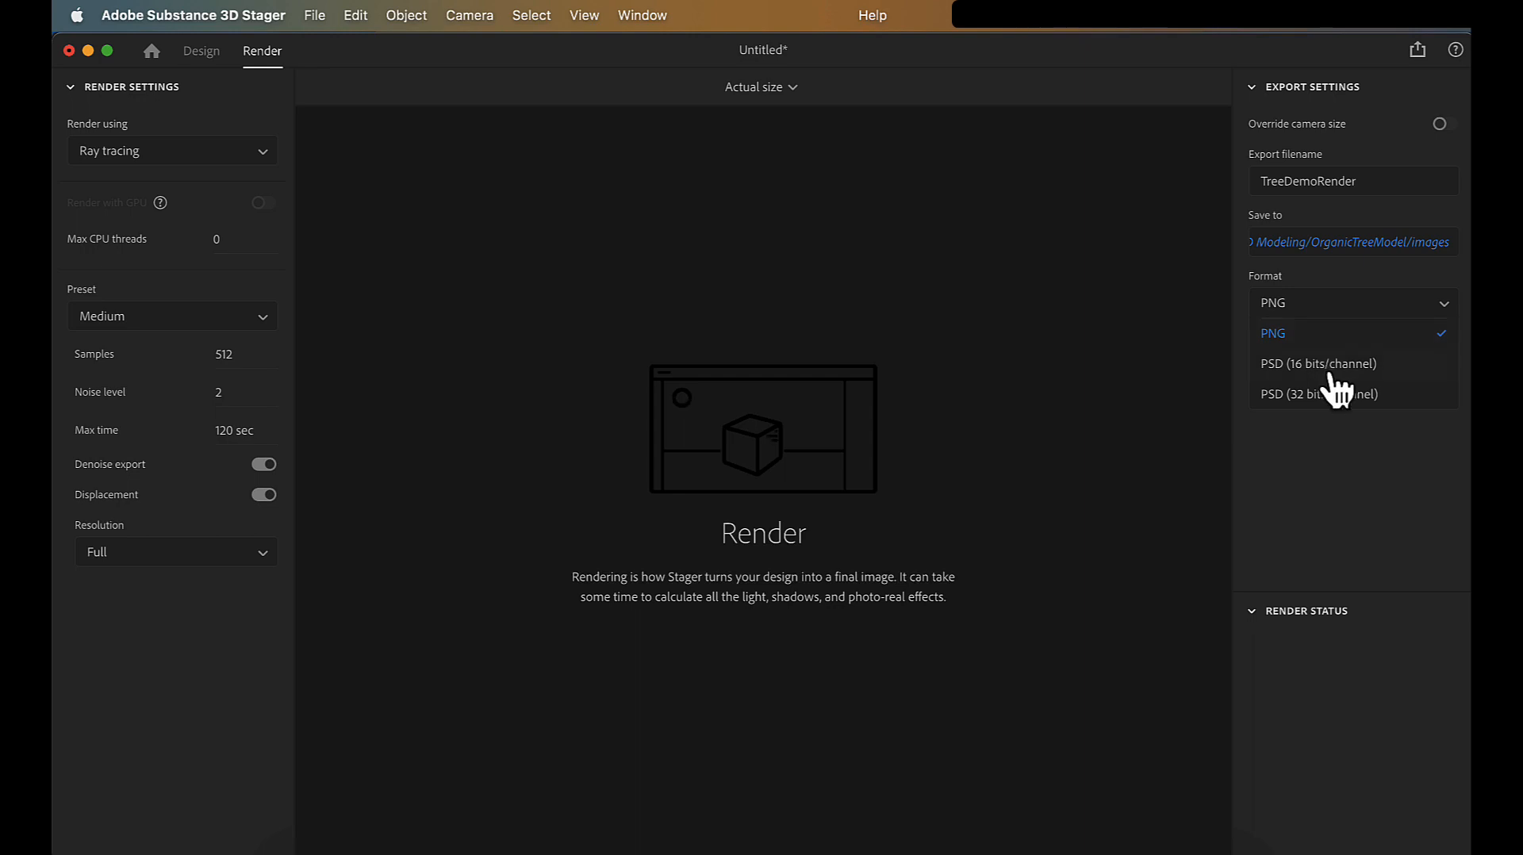
click(1382, 488)
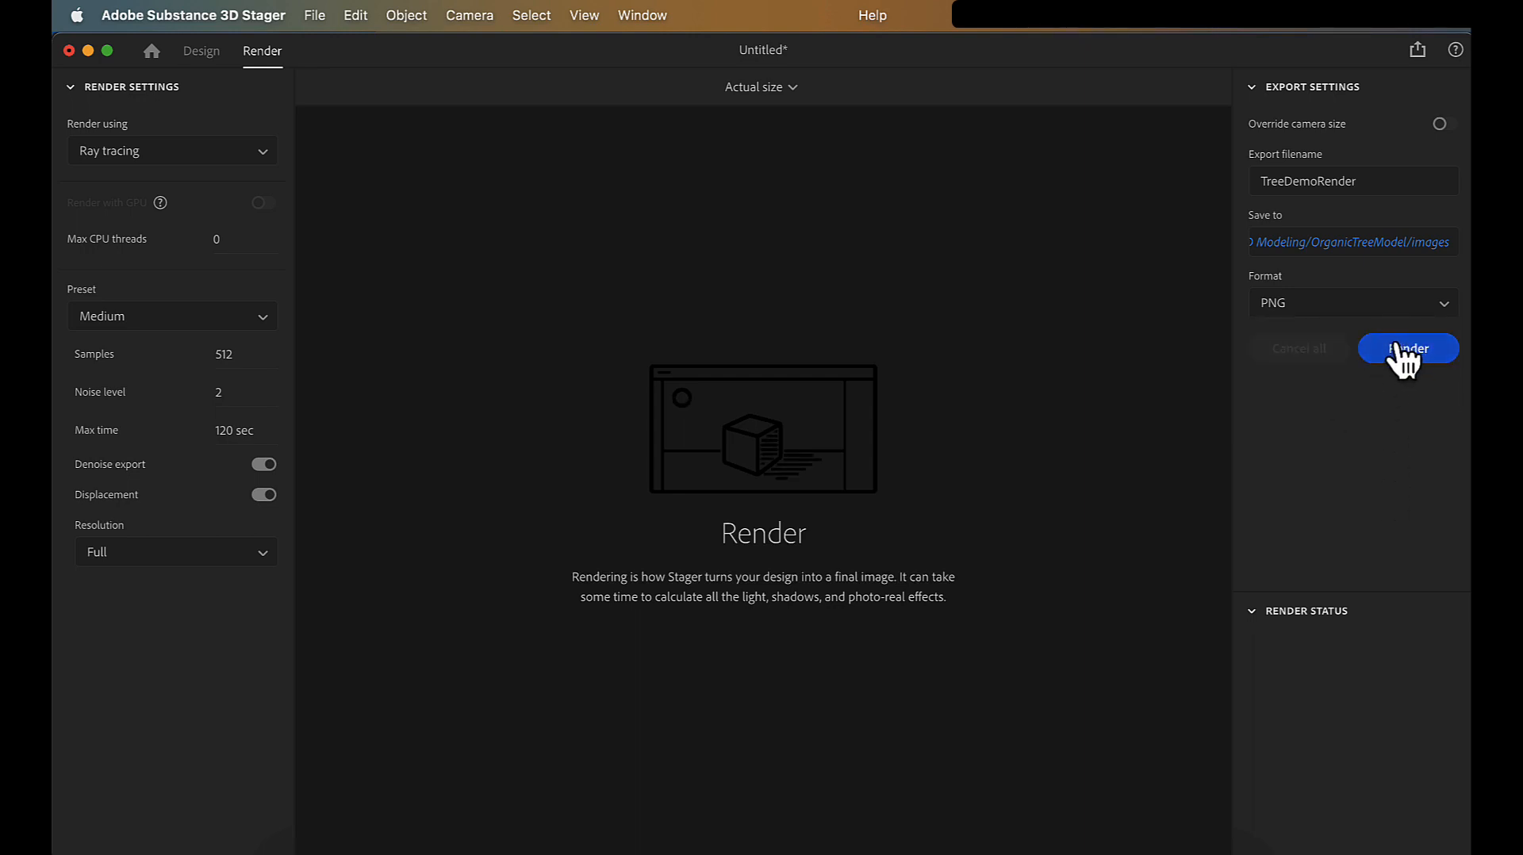
click(1392, 349)
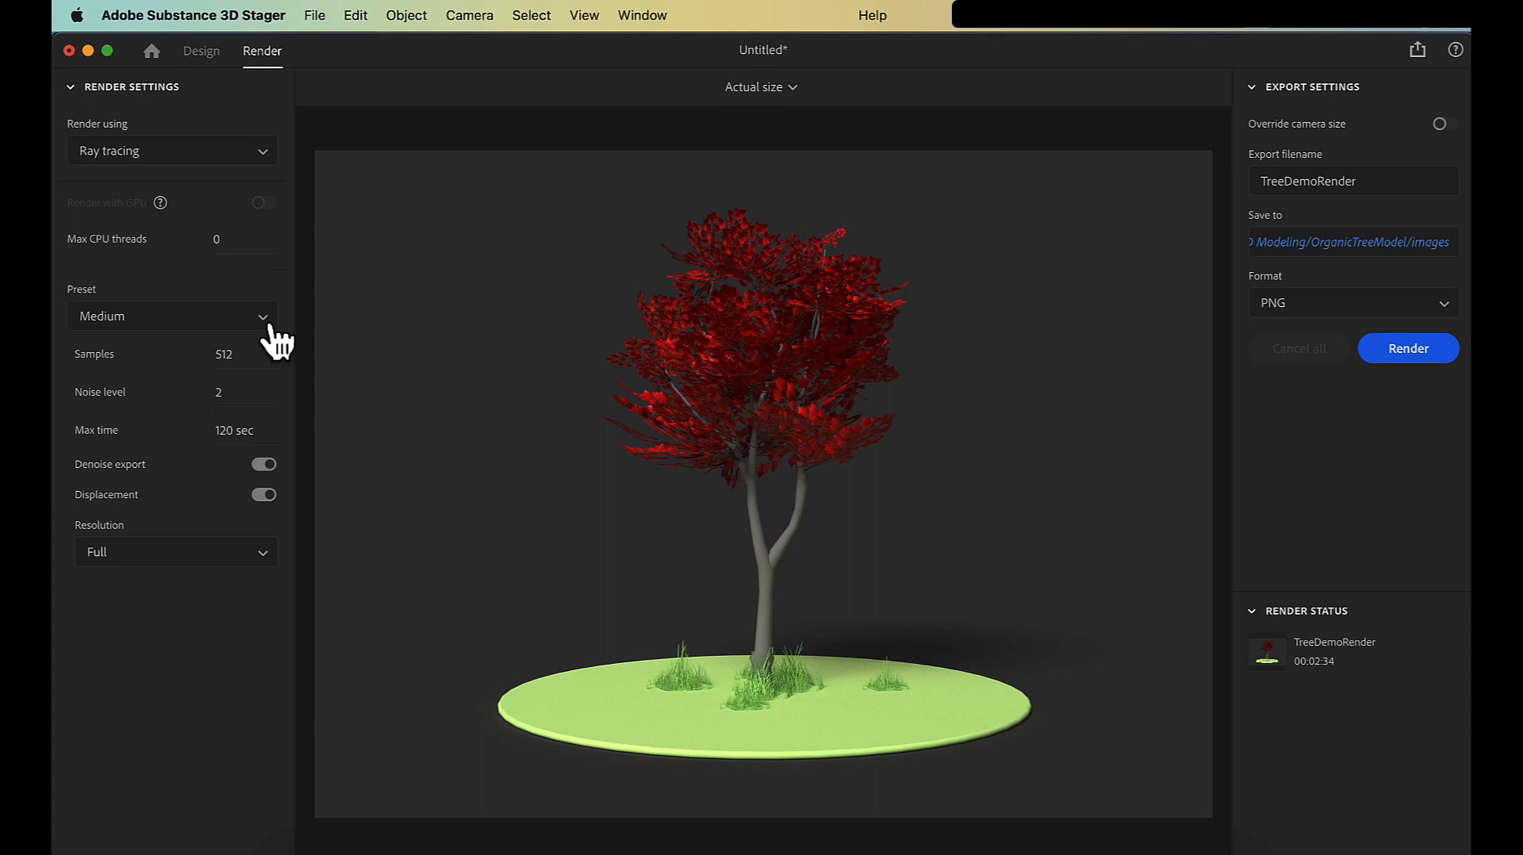
Step: Compare the finished tree render with the scene in the design workspace
click(201, 52)
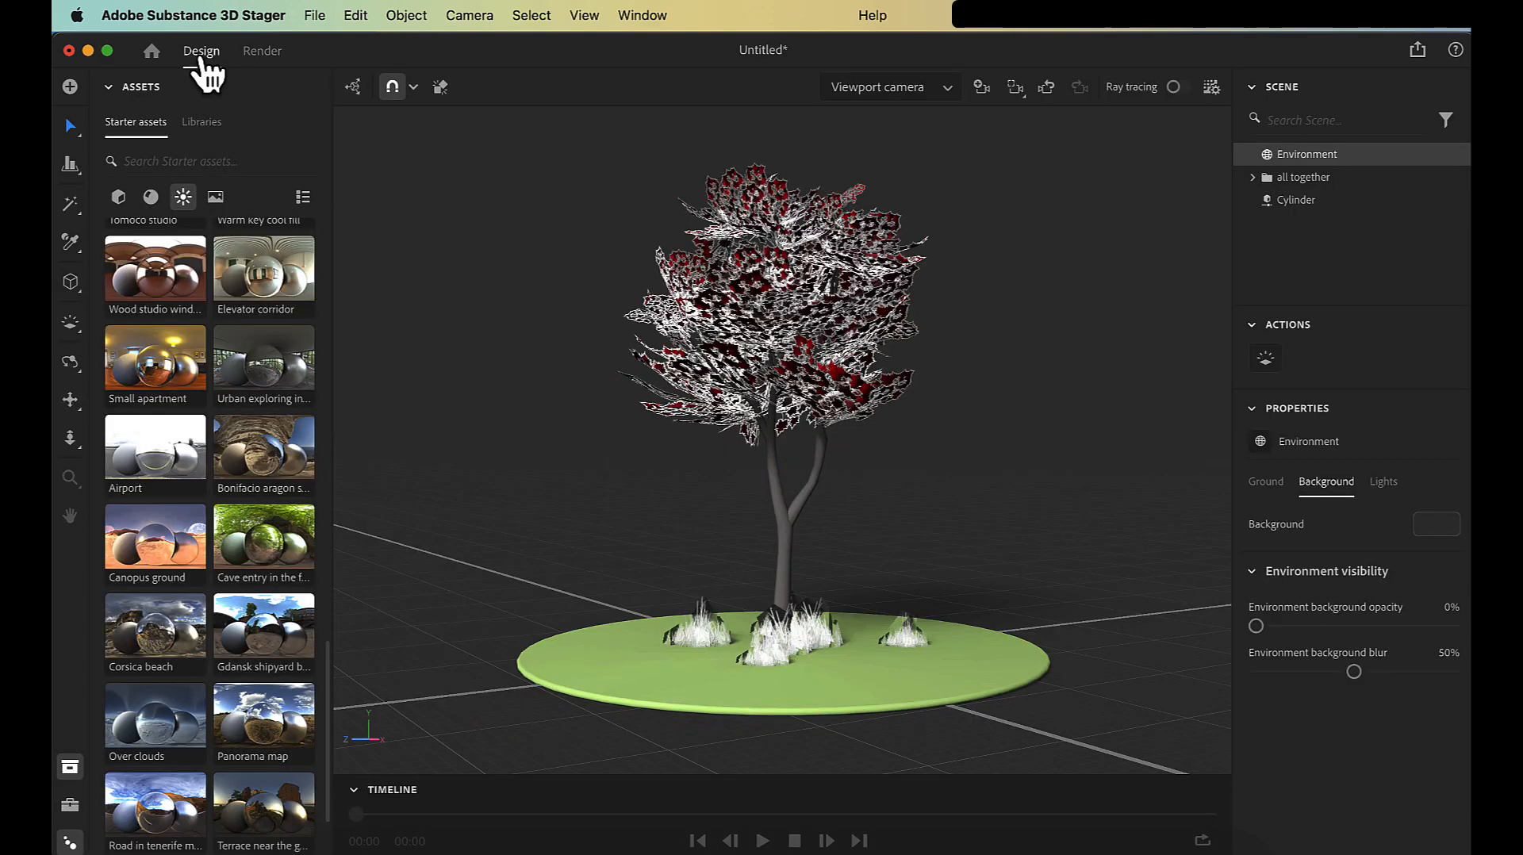
click(266, 54)
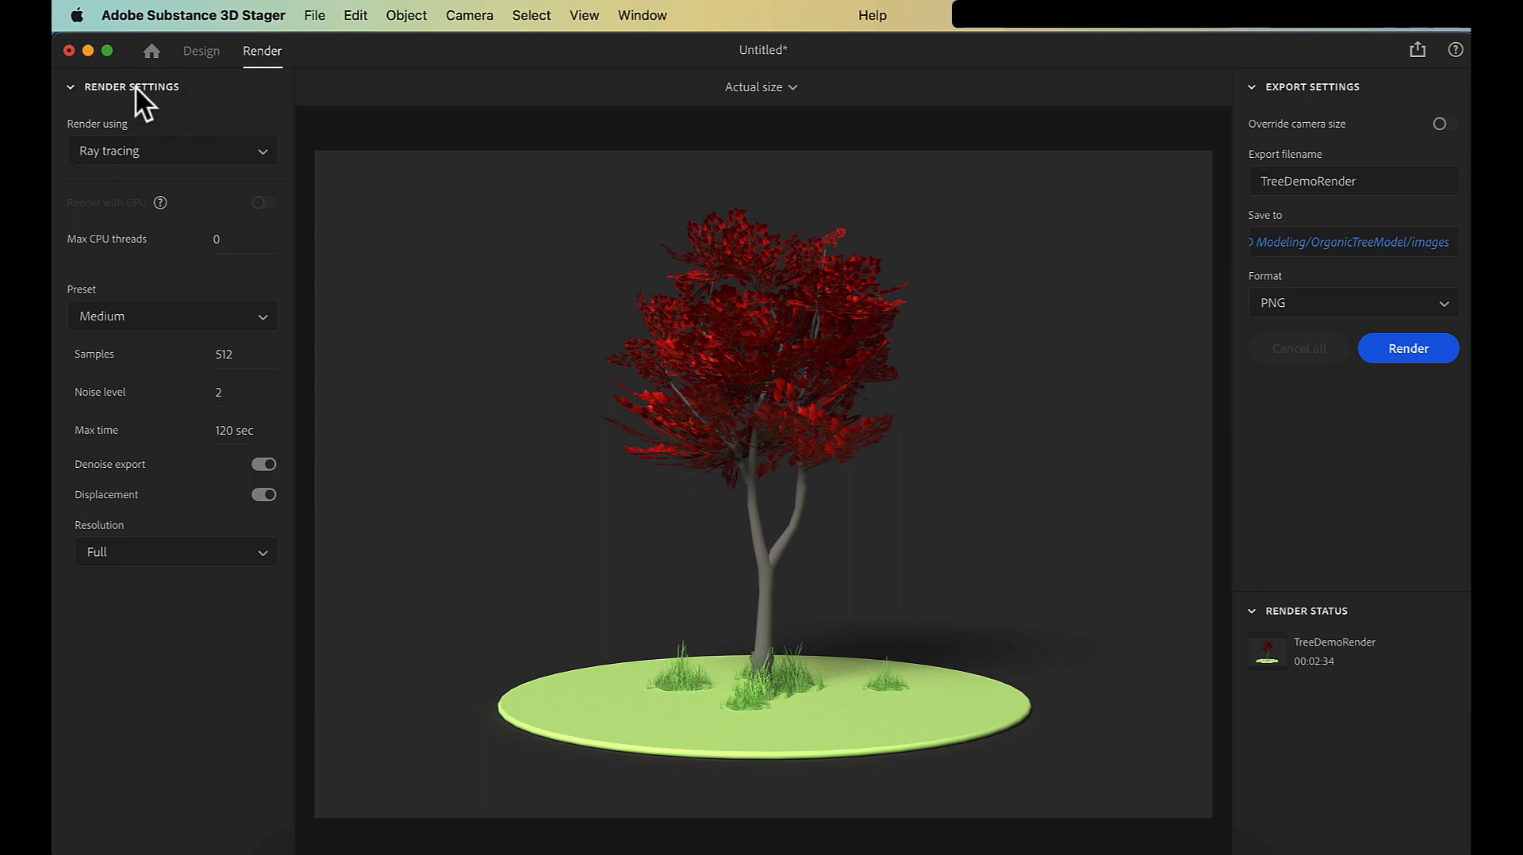
click(201, 52)
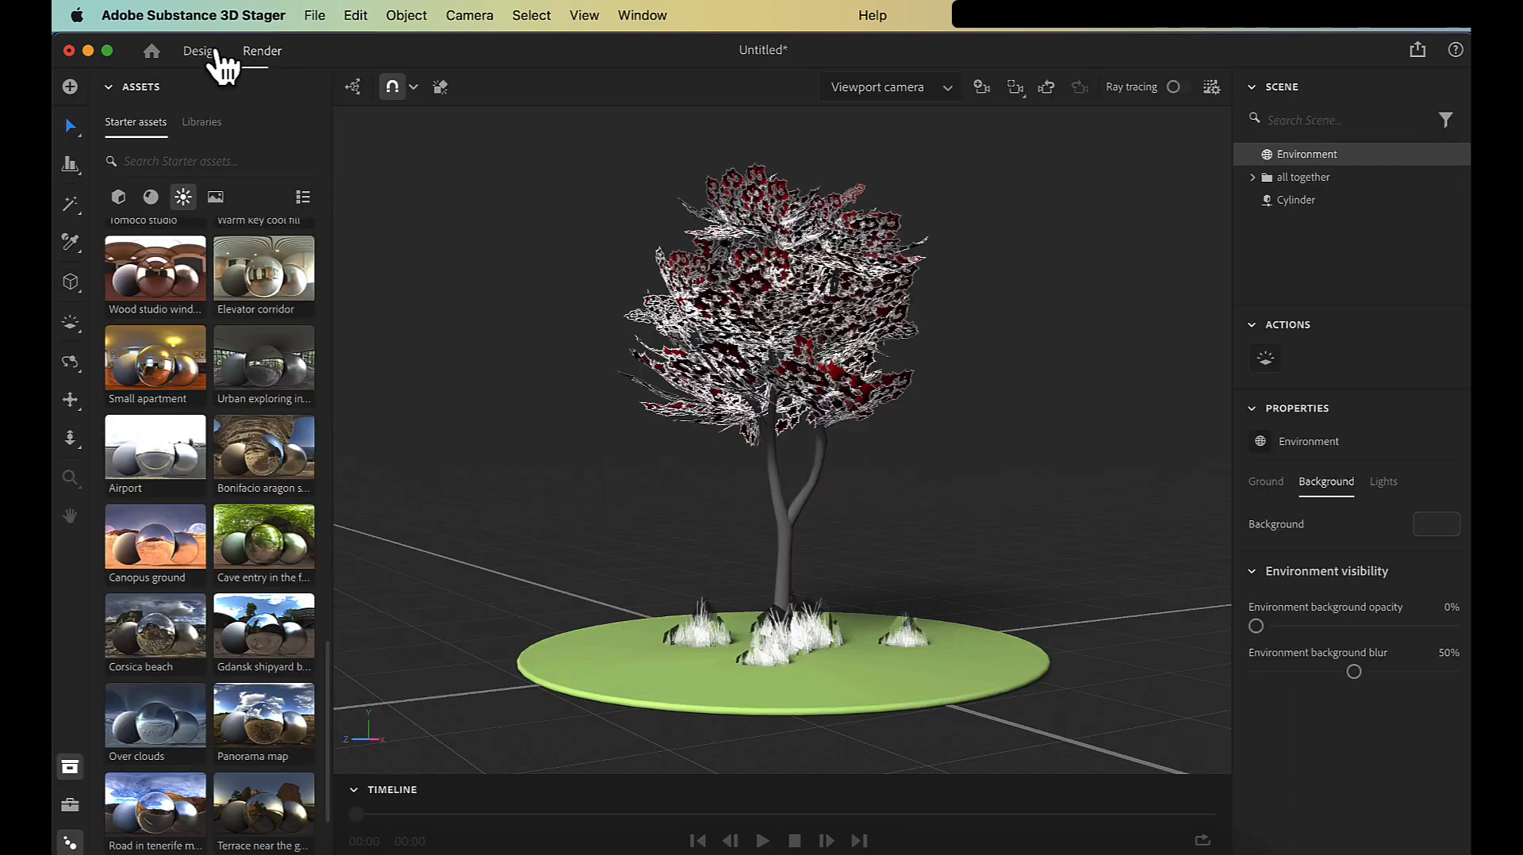
Step: Save the scene as DemoStager in the OrganicTreeModel folder
click(314, 16)
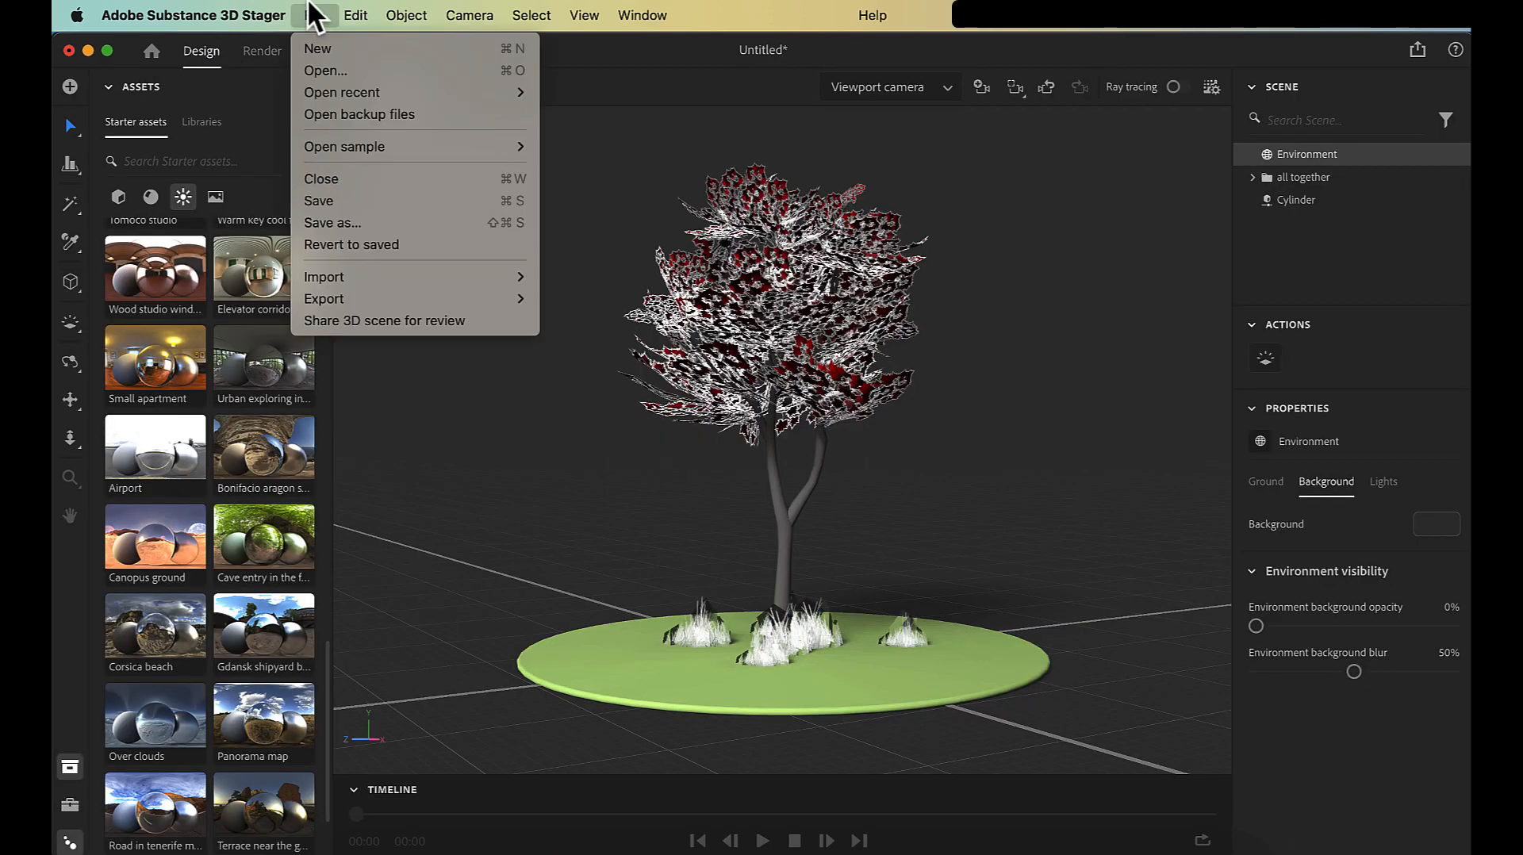
click(349, 198)
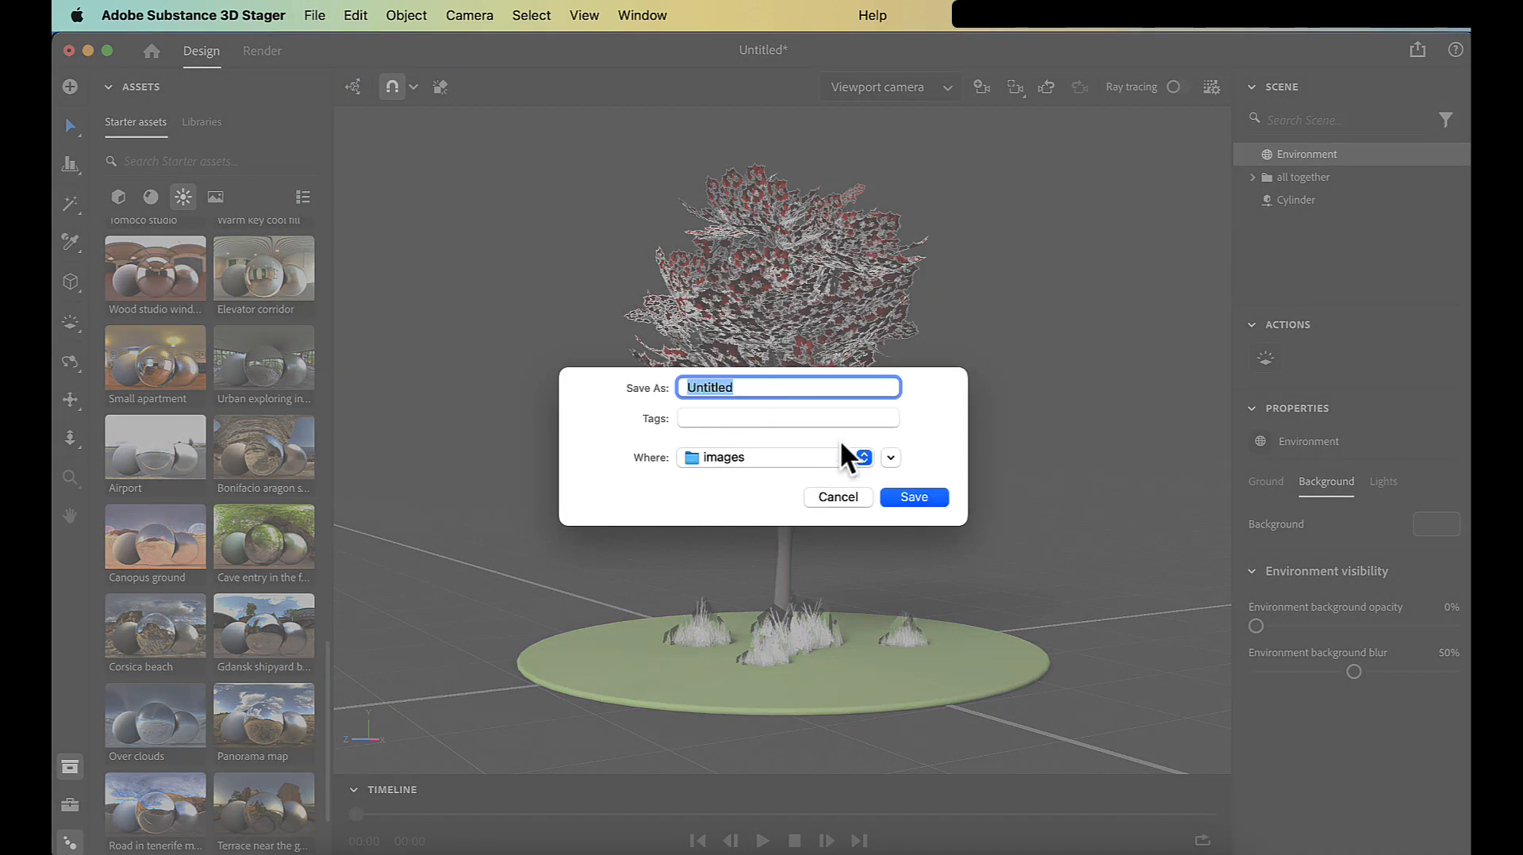
click(859, 448)
click(853, 479)
text(S)
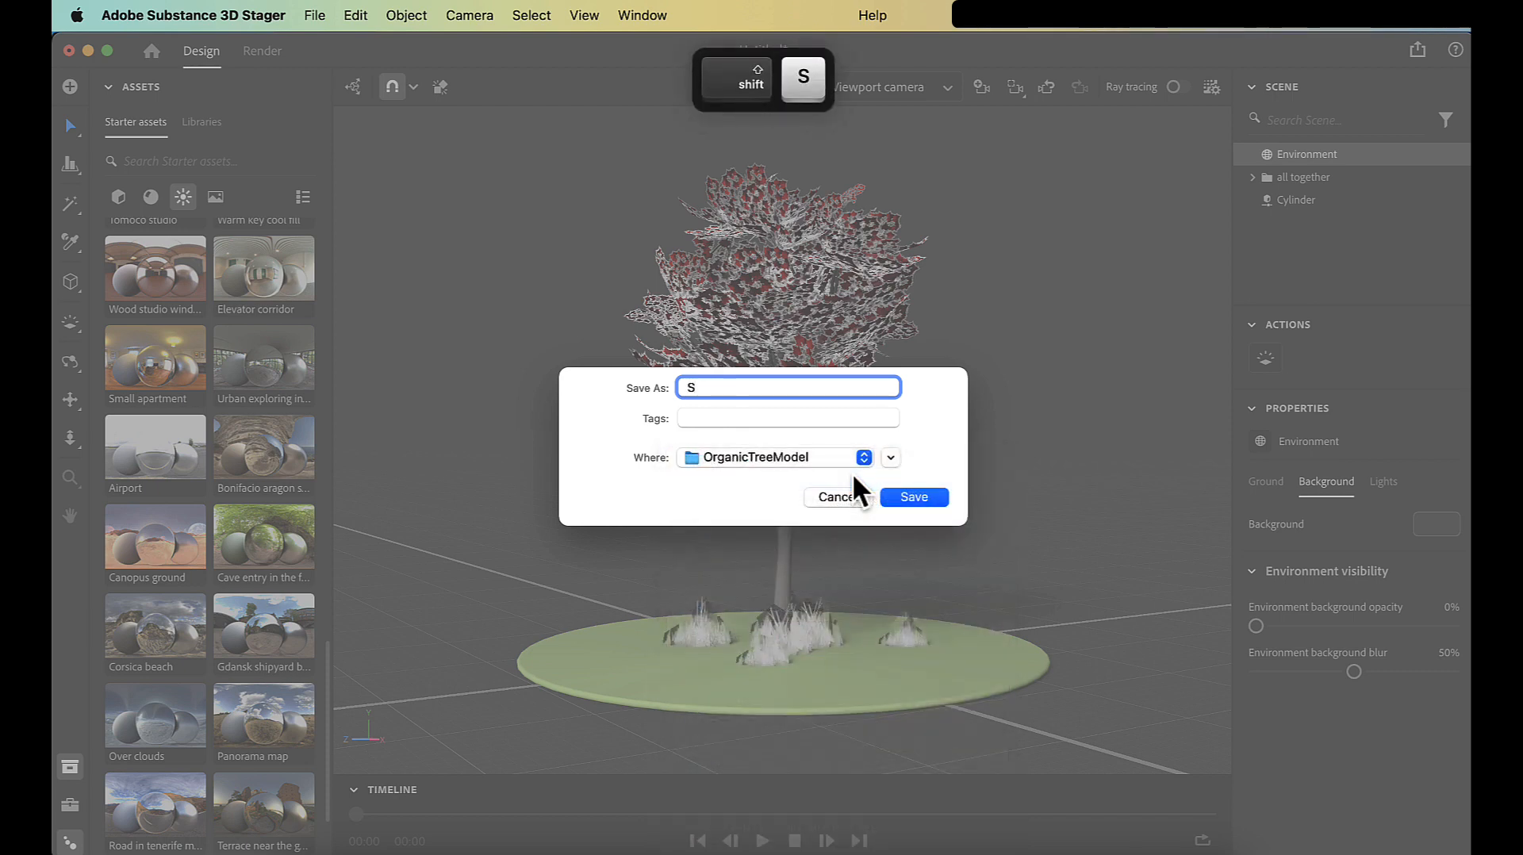
key(BackSpace)
text(Demo)
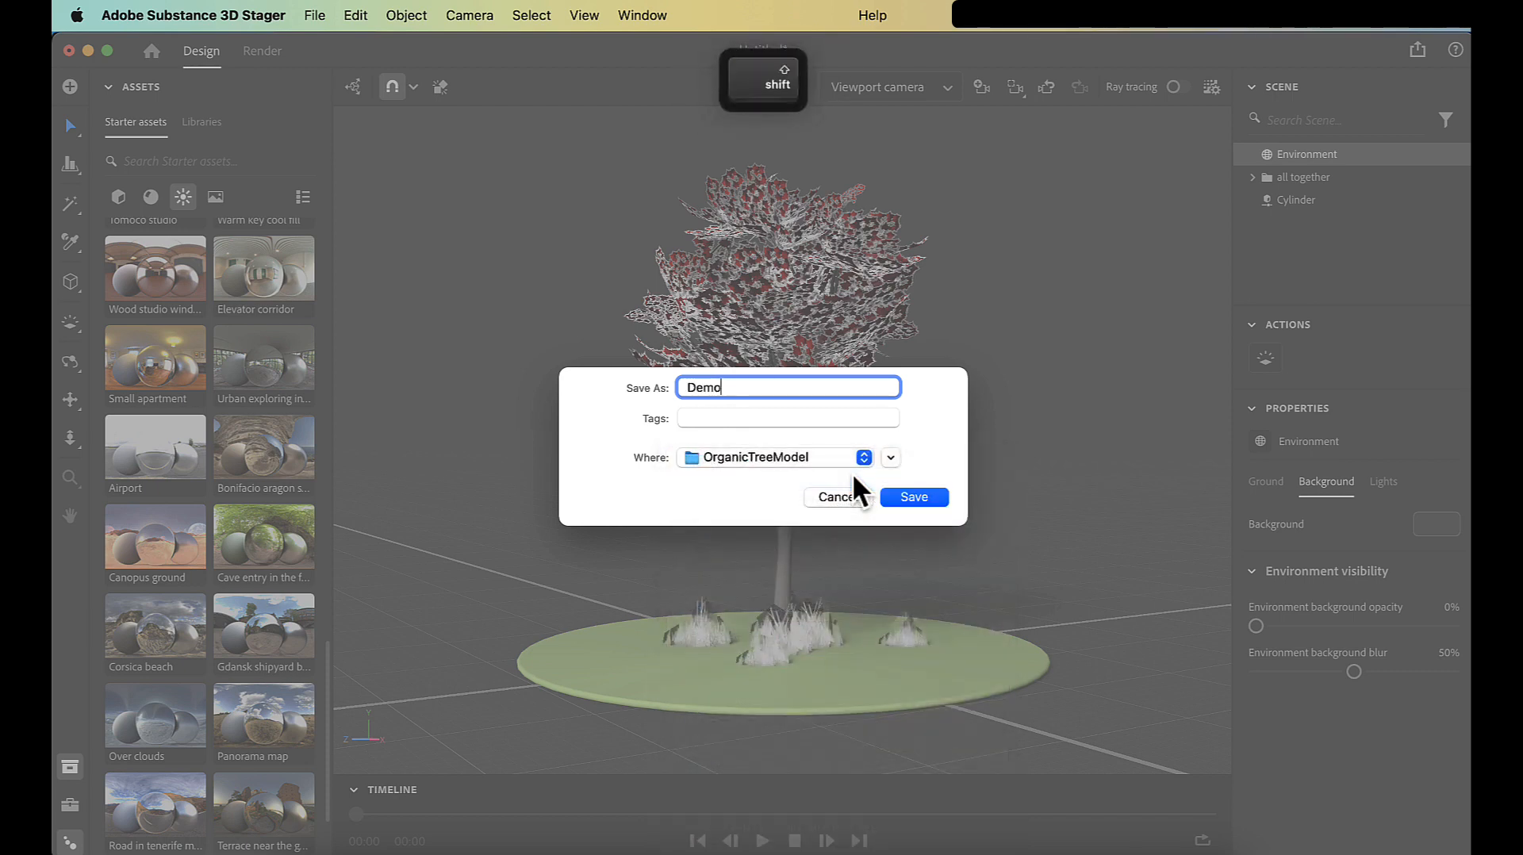
text(Stager)
key(Return)
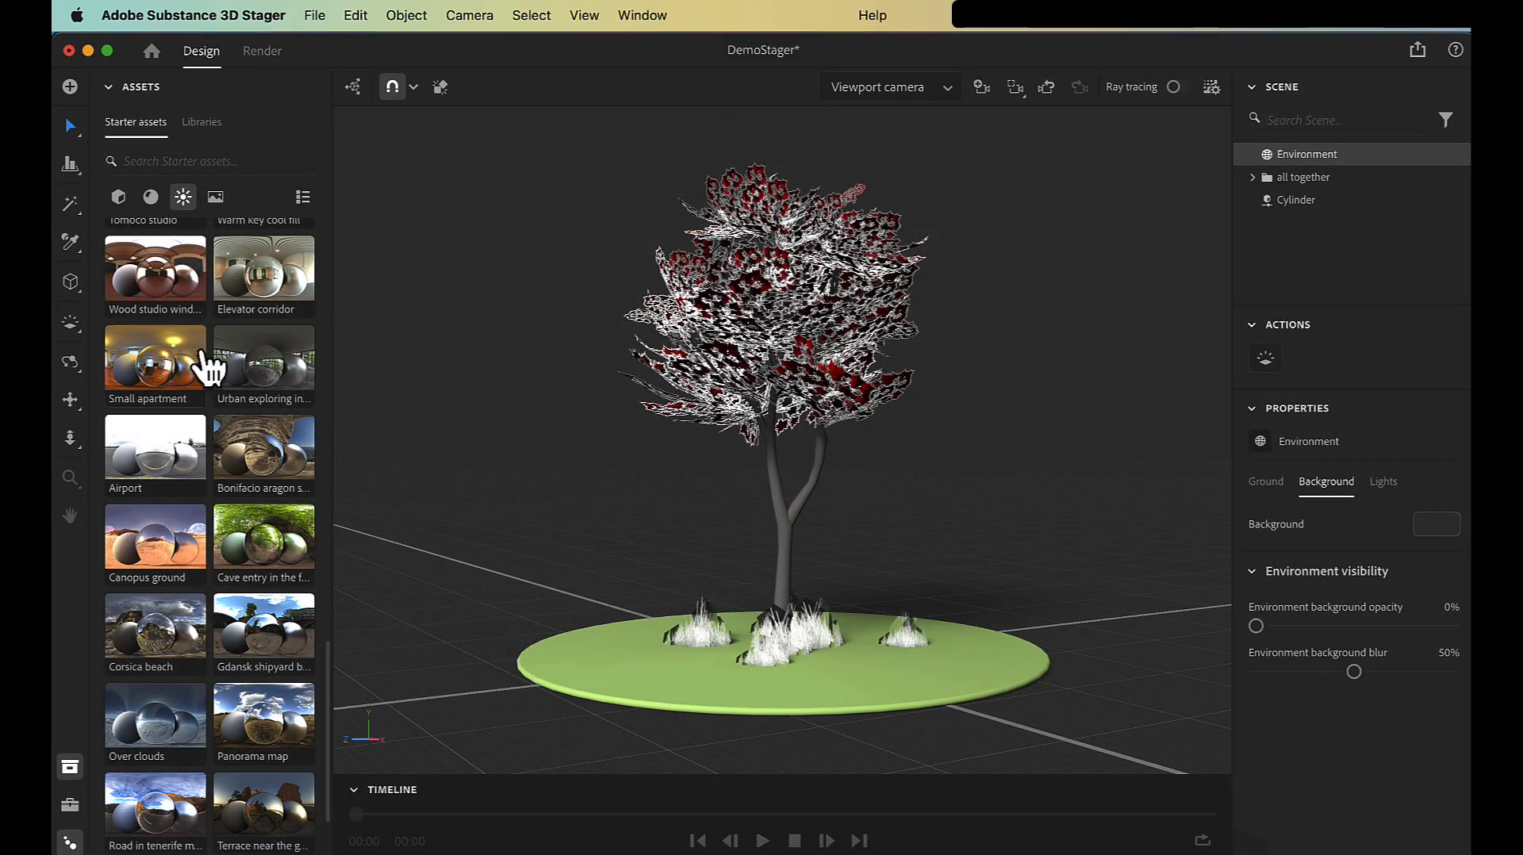
Step: Apply the Sand Stone Strata starter material to the tree trunk
click(151, 197)
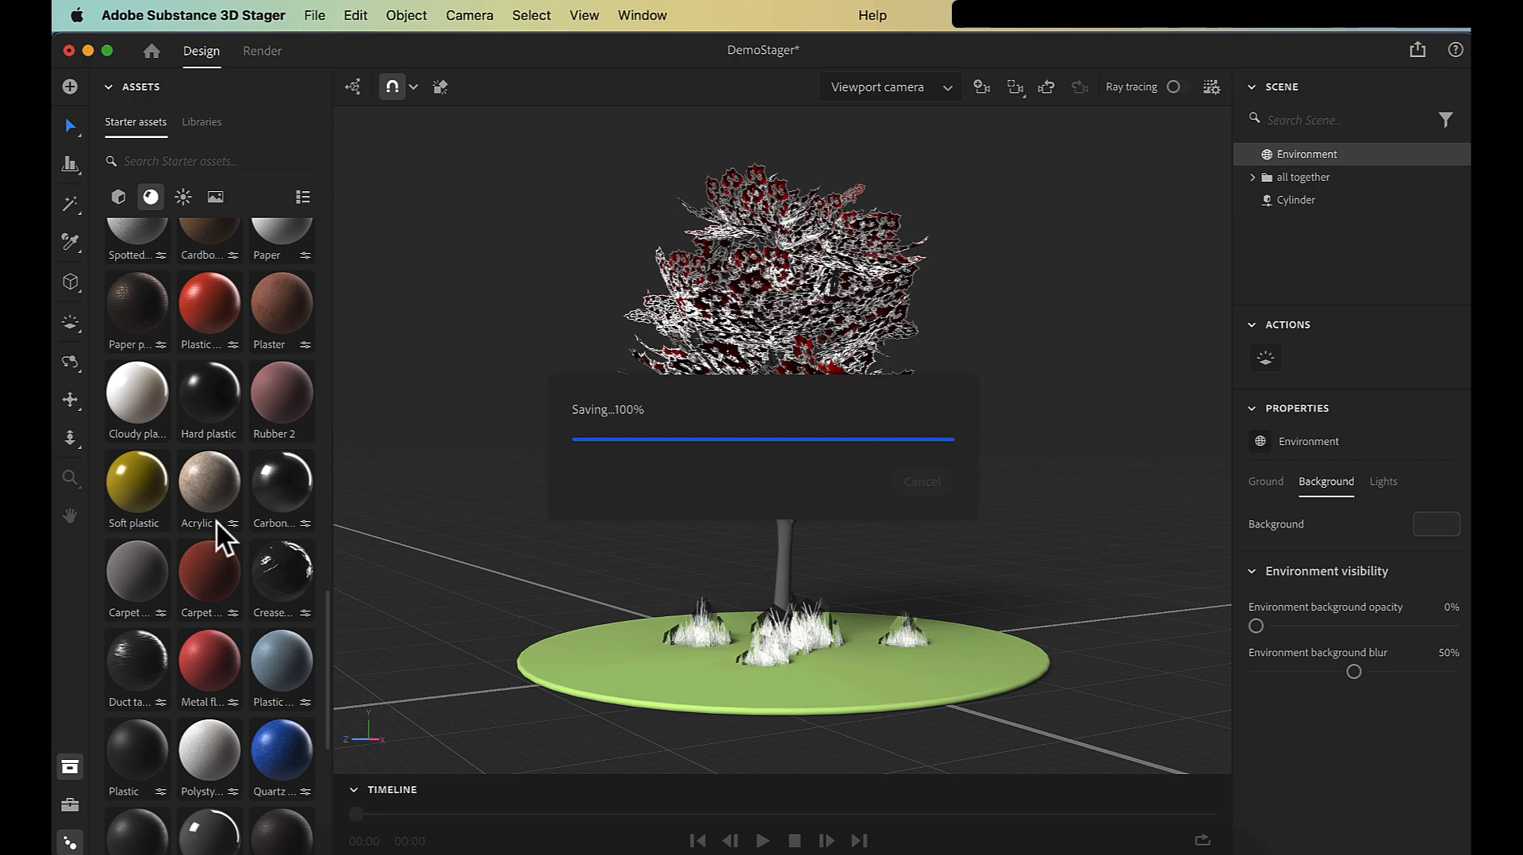
scroll(224, 543, down, 6)
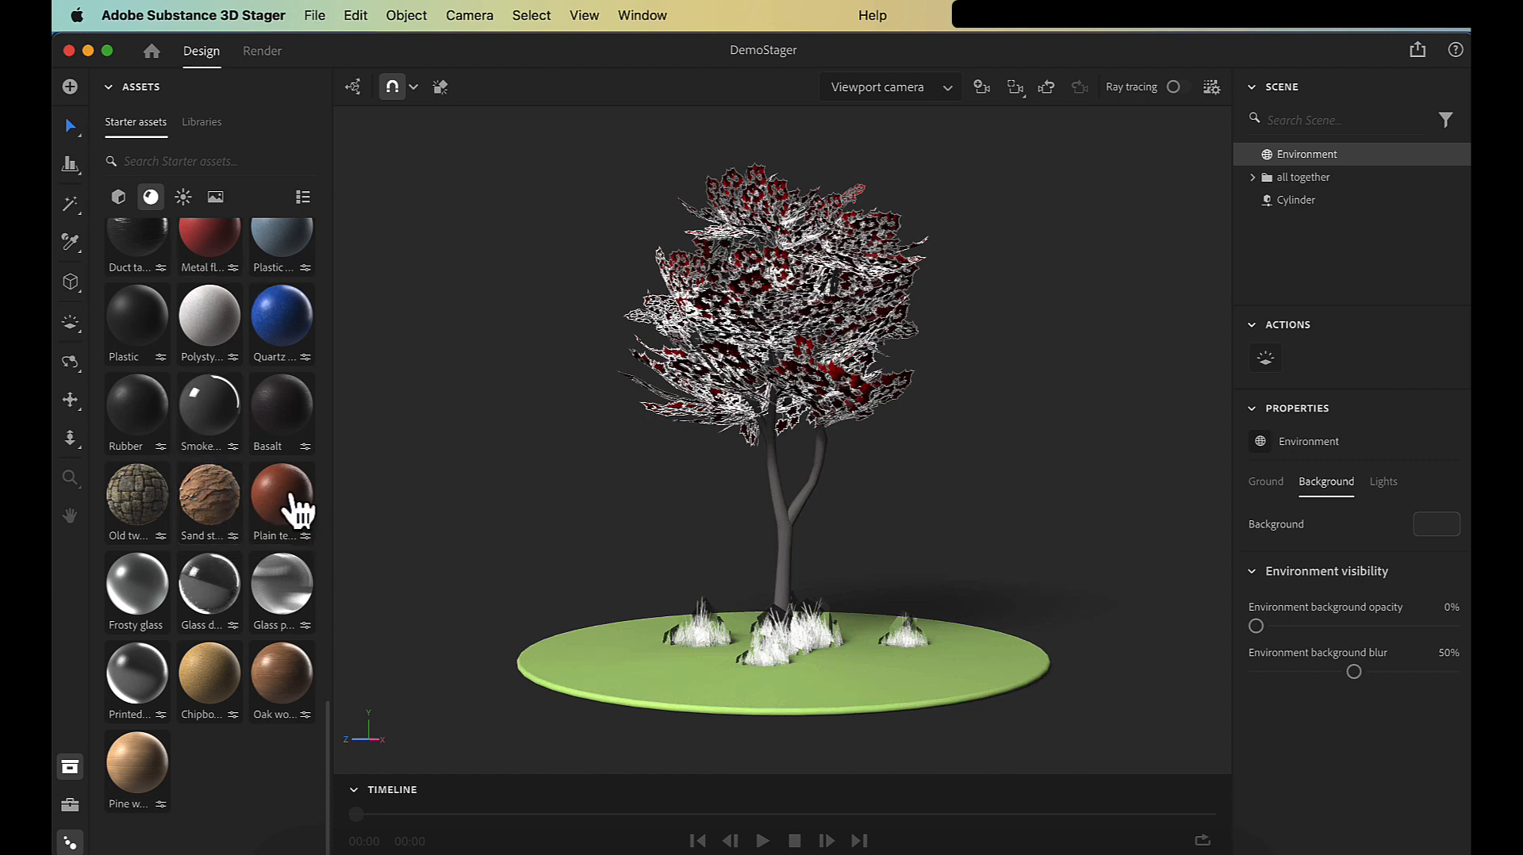
drag(216, 512, 787, 539)
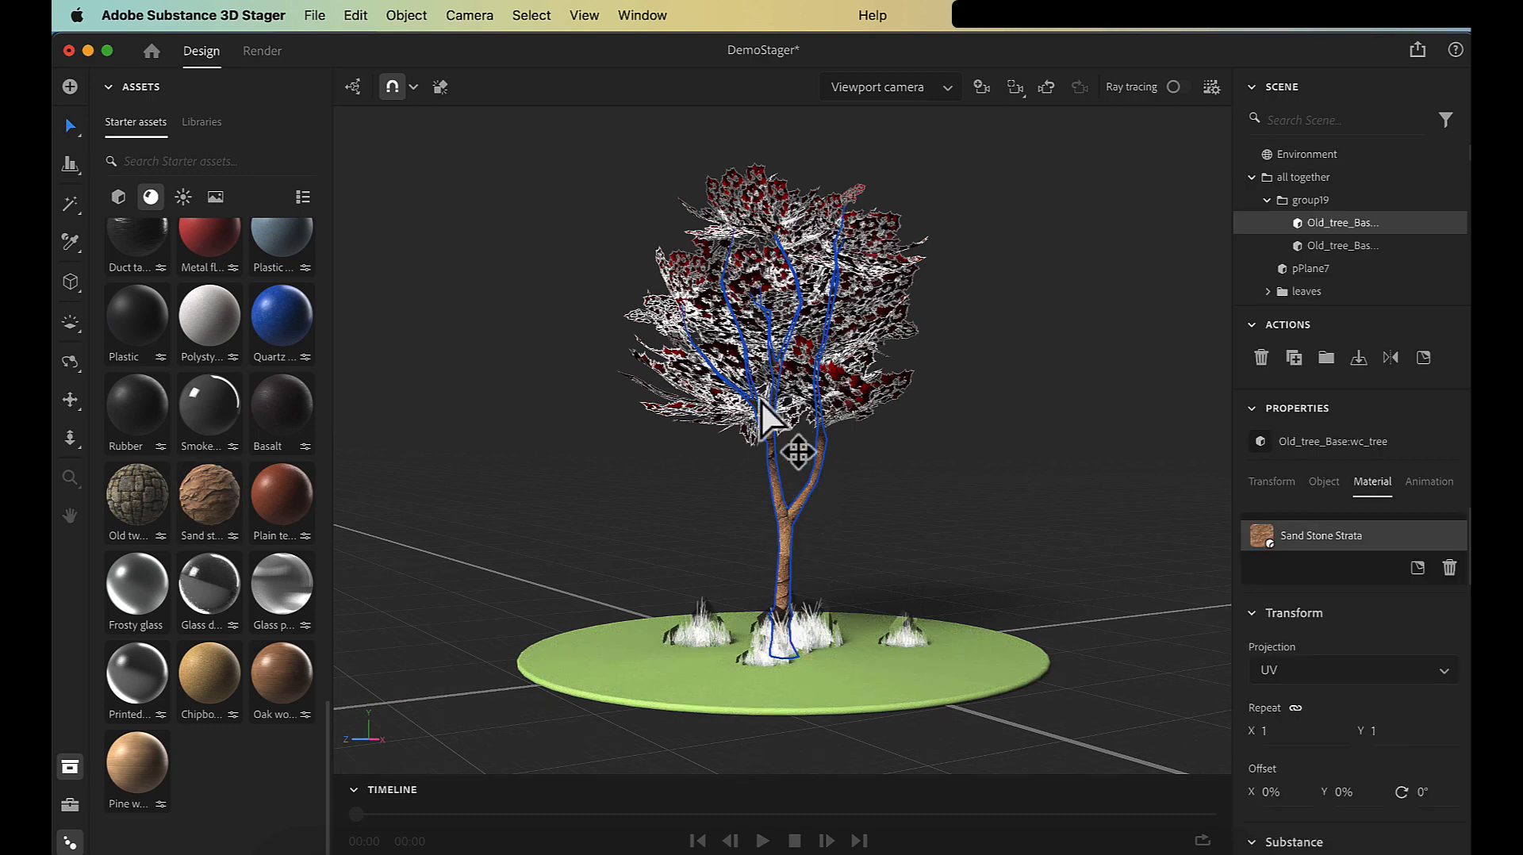
Step: Darken Rock Color 1 of the trunk's Sand Stone Strata material to RGB 107, 81, 74
scroll(1345, 637, down, 3)
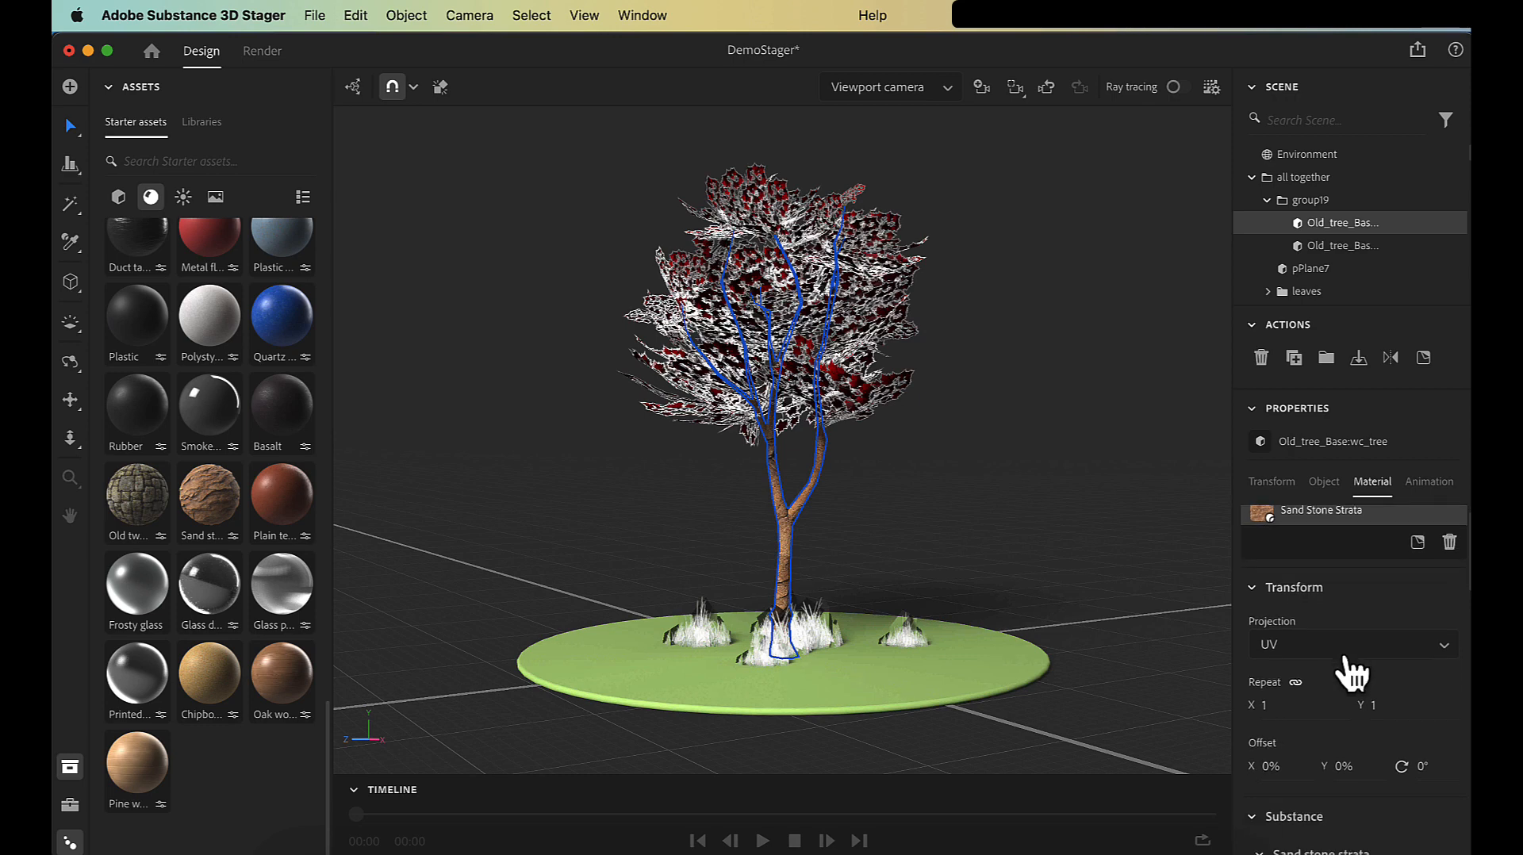
scroll(1300, 618, up, 3)
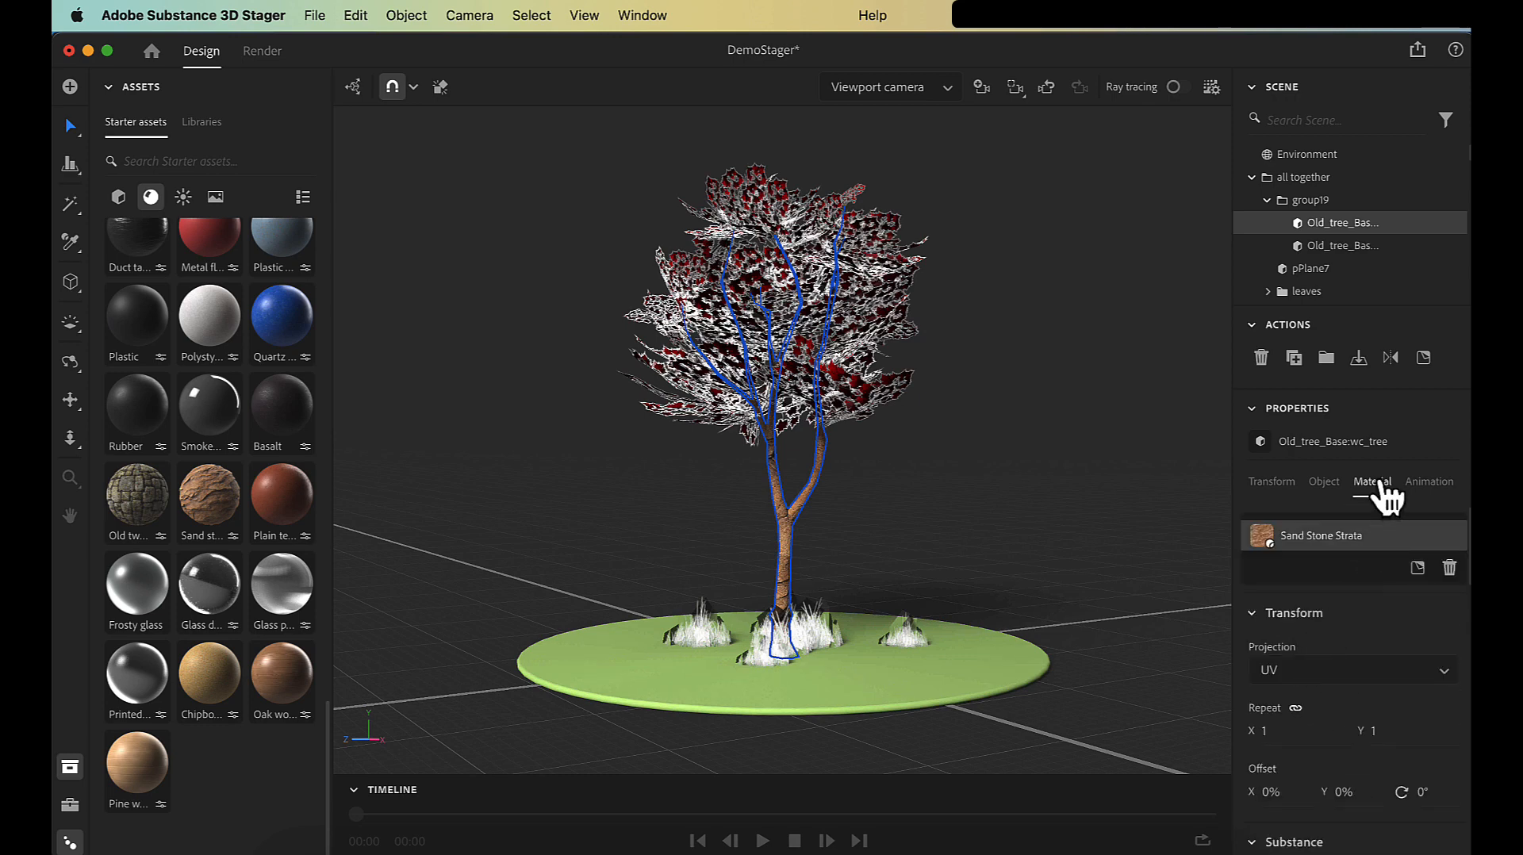
scroll(1340, 718, down, 4)
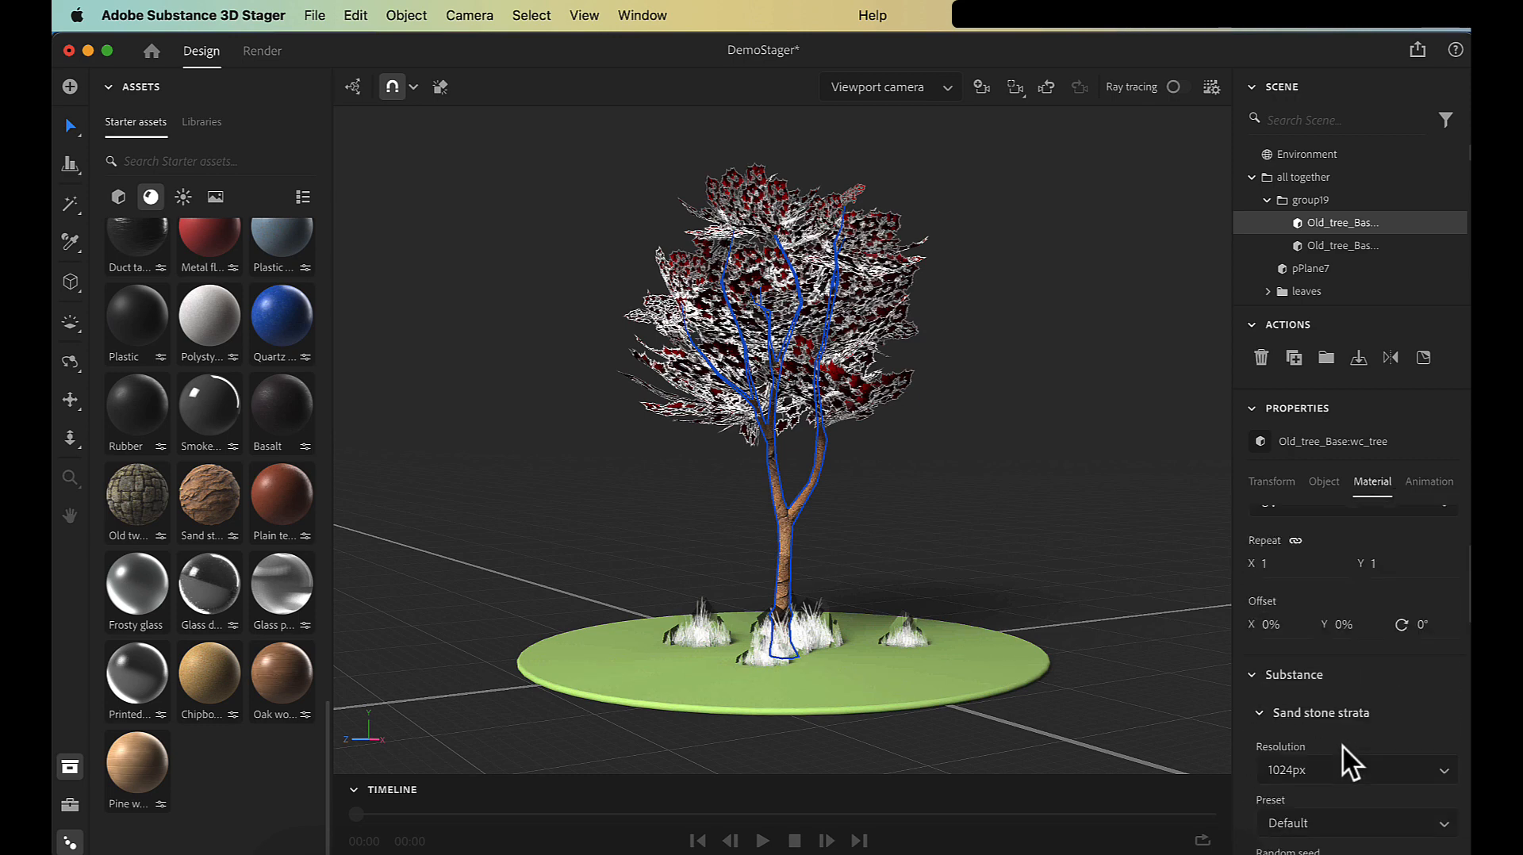
scroll(1358, 767, down, 5)
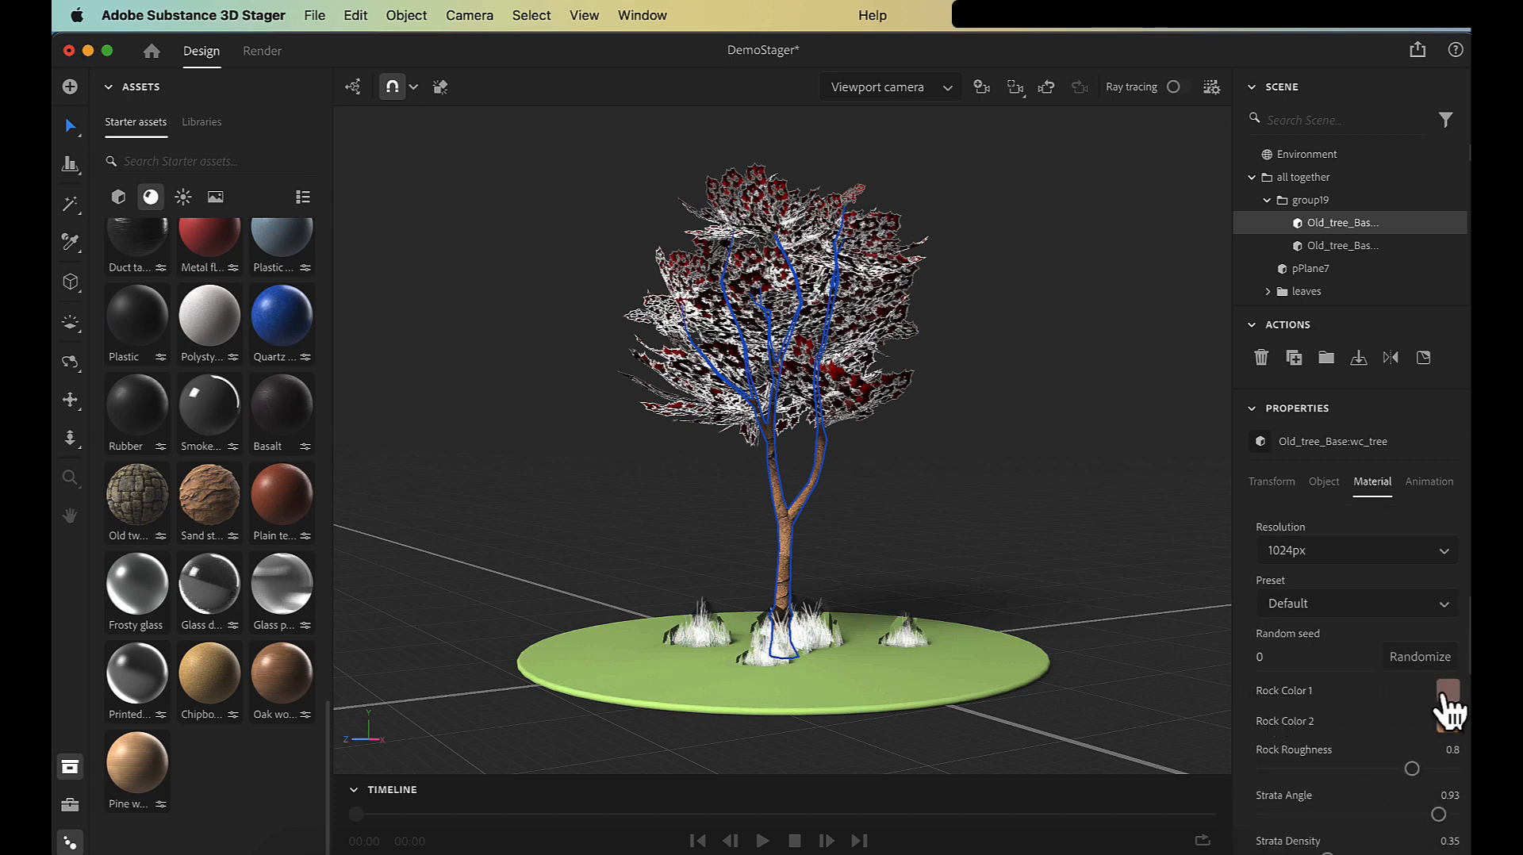
click(1447, 691)
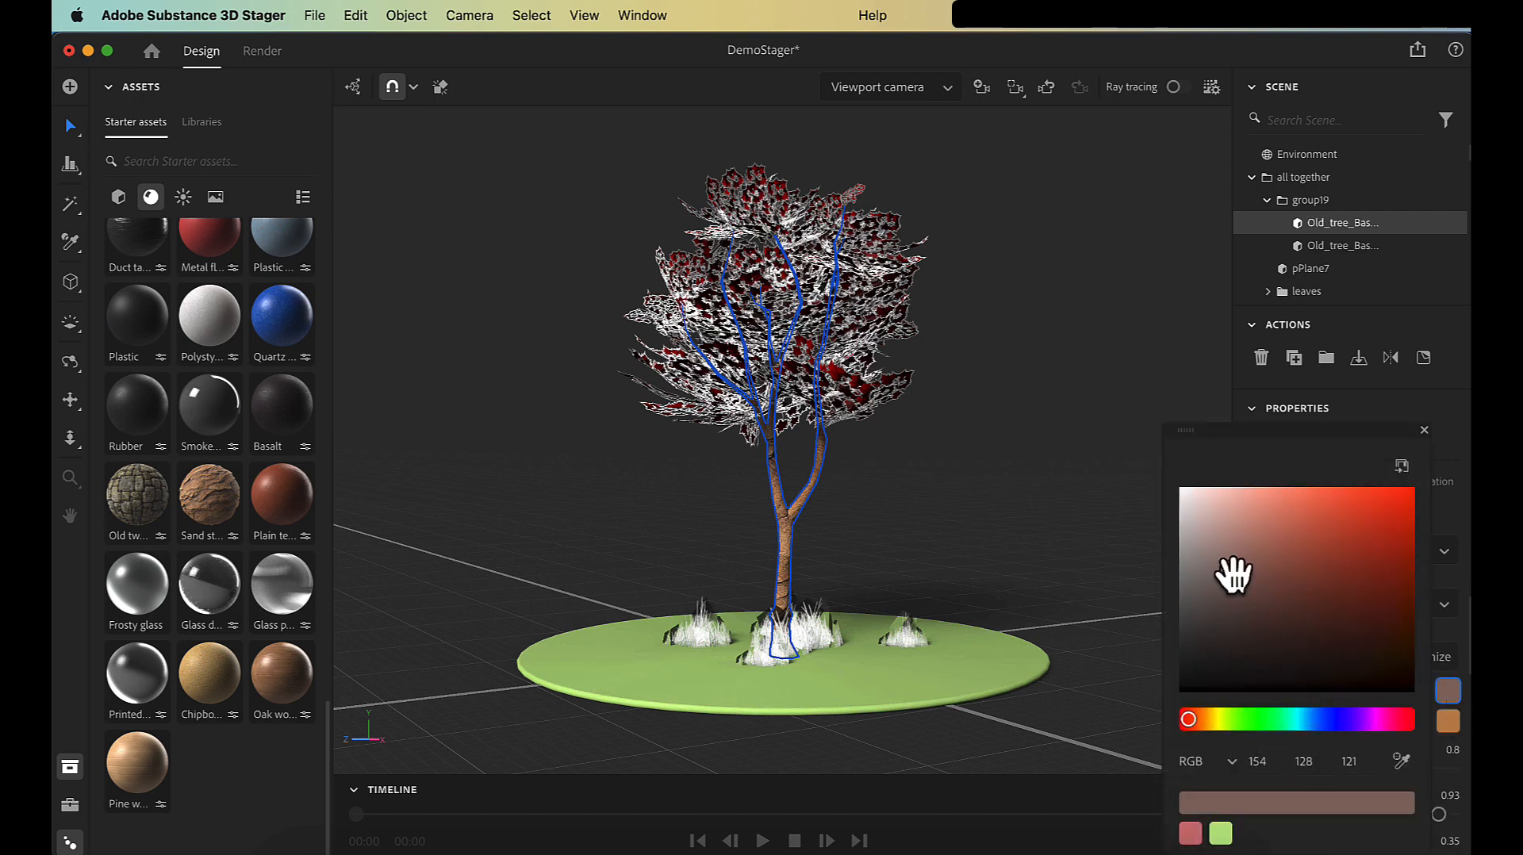
drag(1230, 574, 1232, 601)
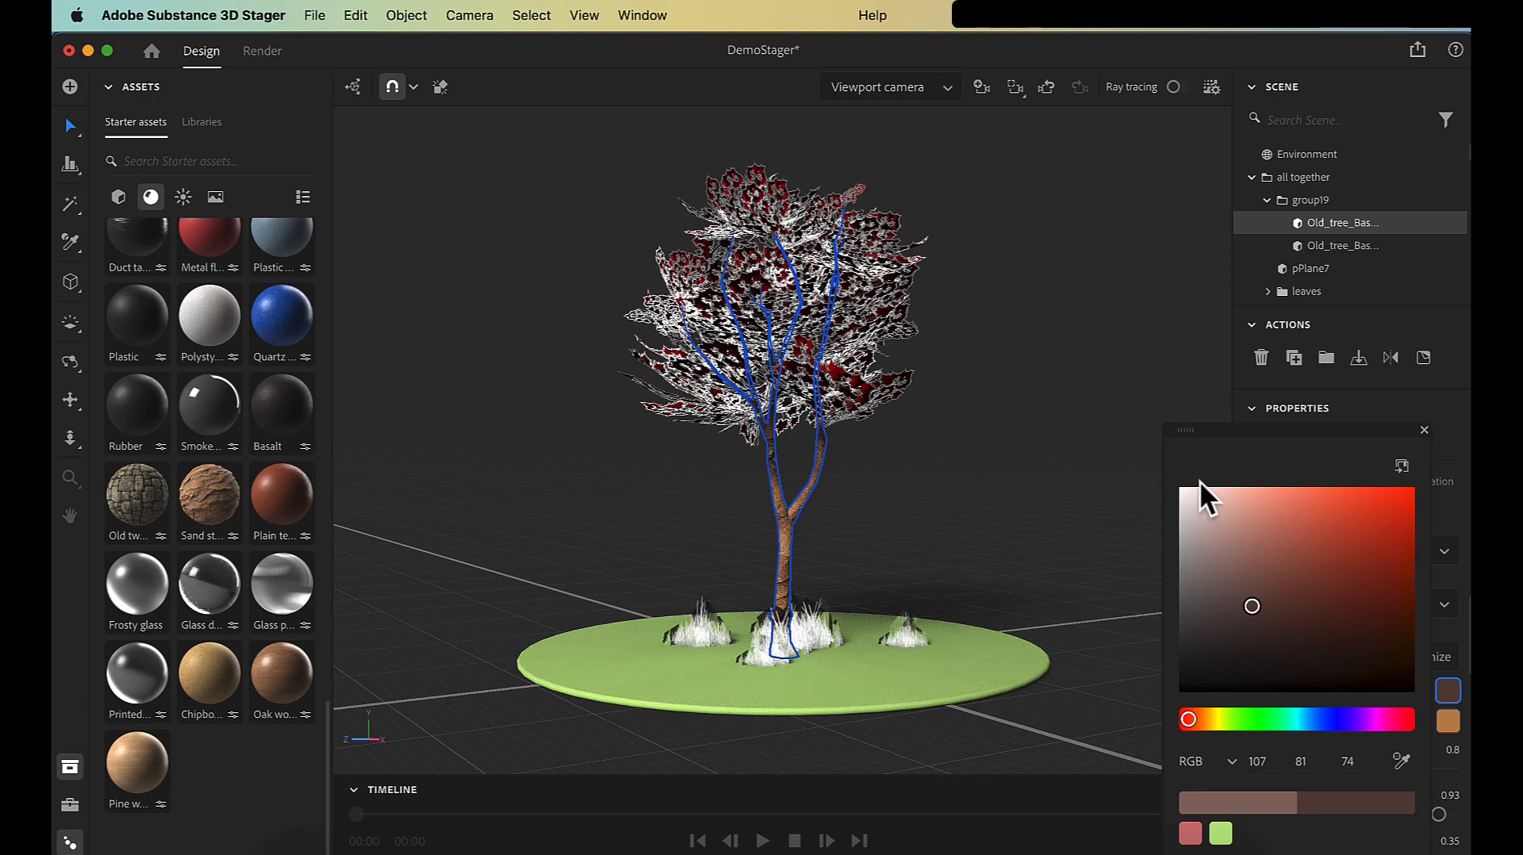
click(1423, 430)
Step: Darken Rock Color 2 of the trunk's material to RGB 97, 64, 27 and deselect the trunk
click(1447, 720)
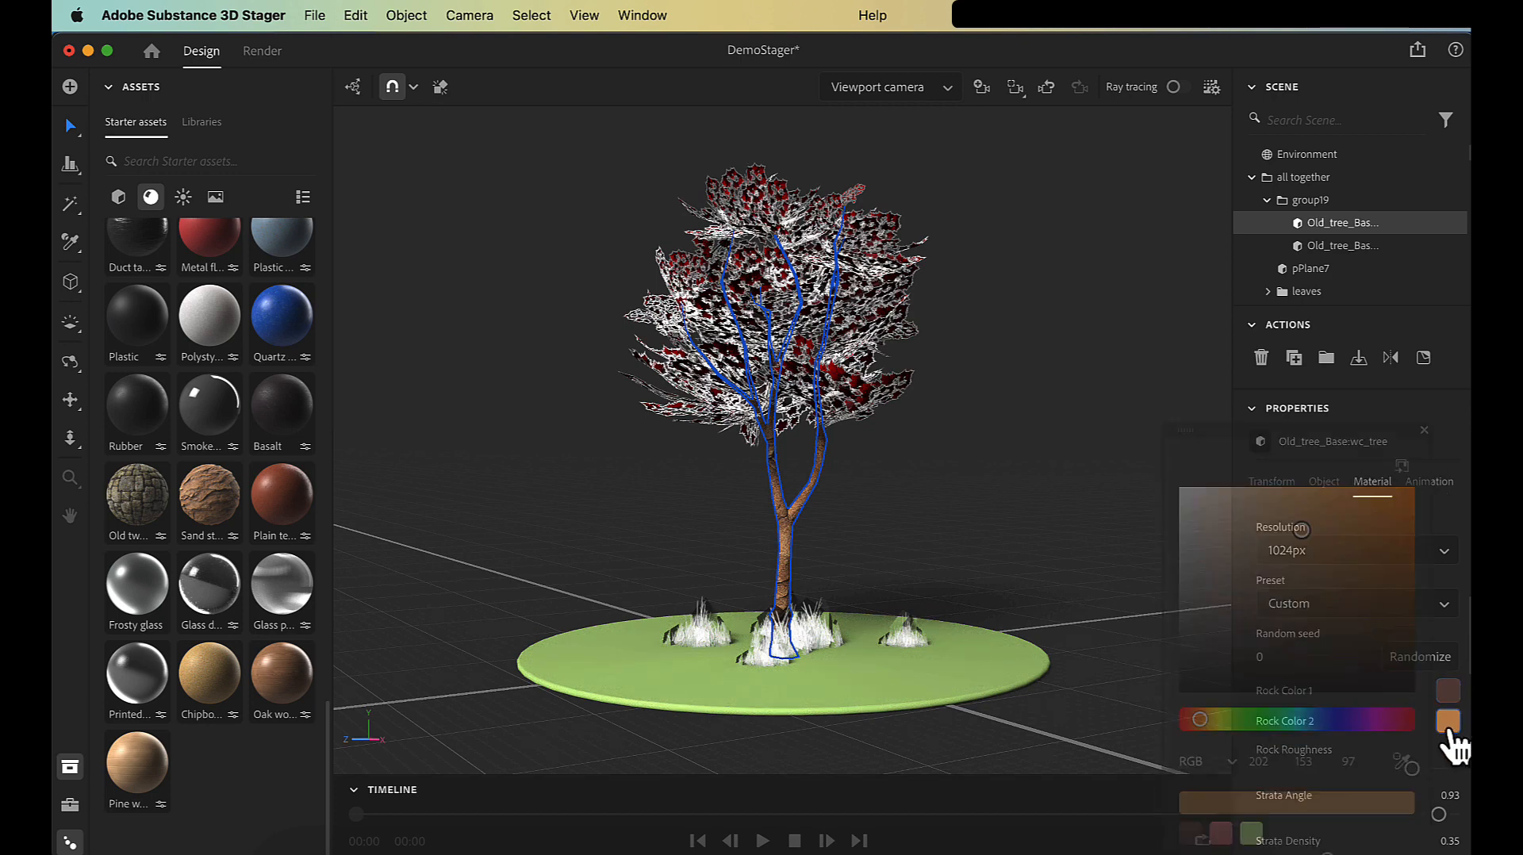
drag(1304, 528, 1341, 609)
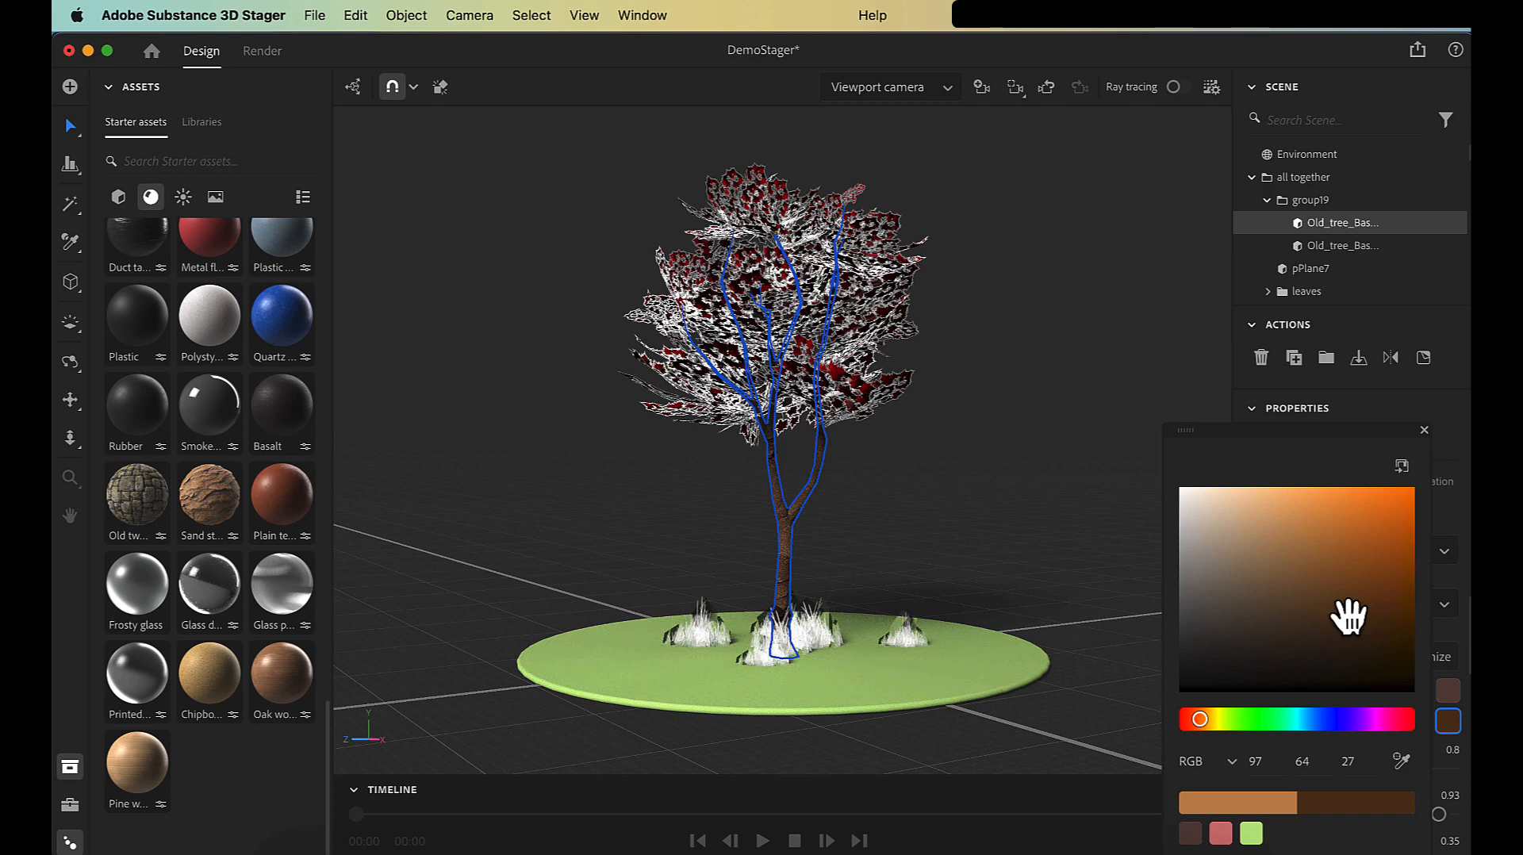
click(1173, 379)
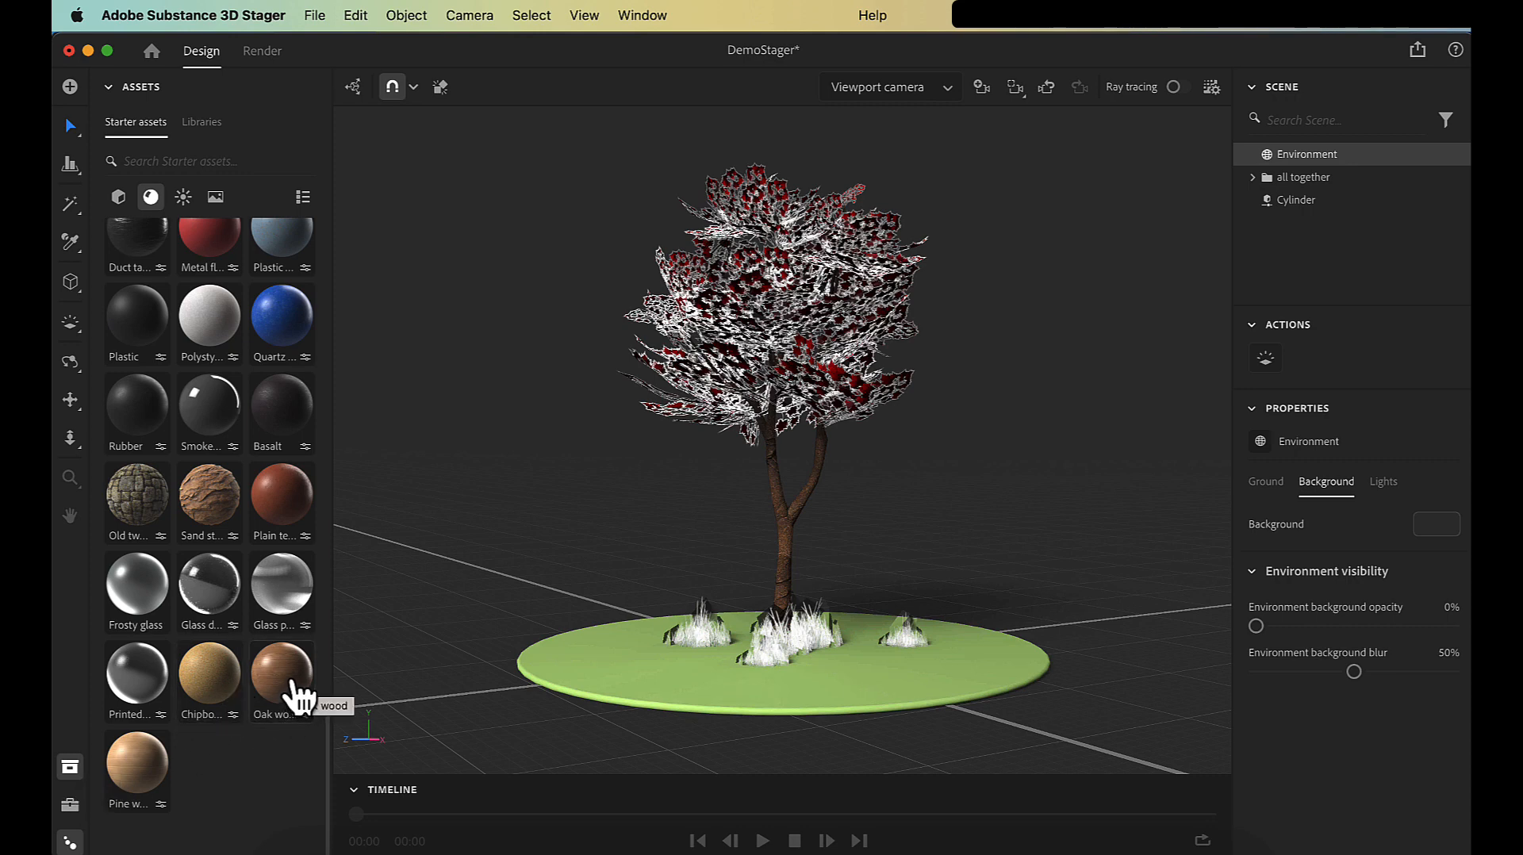
Step: Replace the trunk's material with Oak Wood and set its Fibers Color to RGB 133, 95, 56
drag(295, 664, 784, 530)
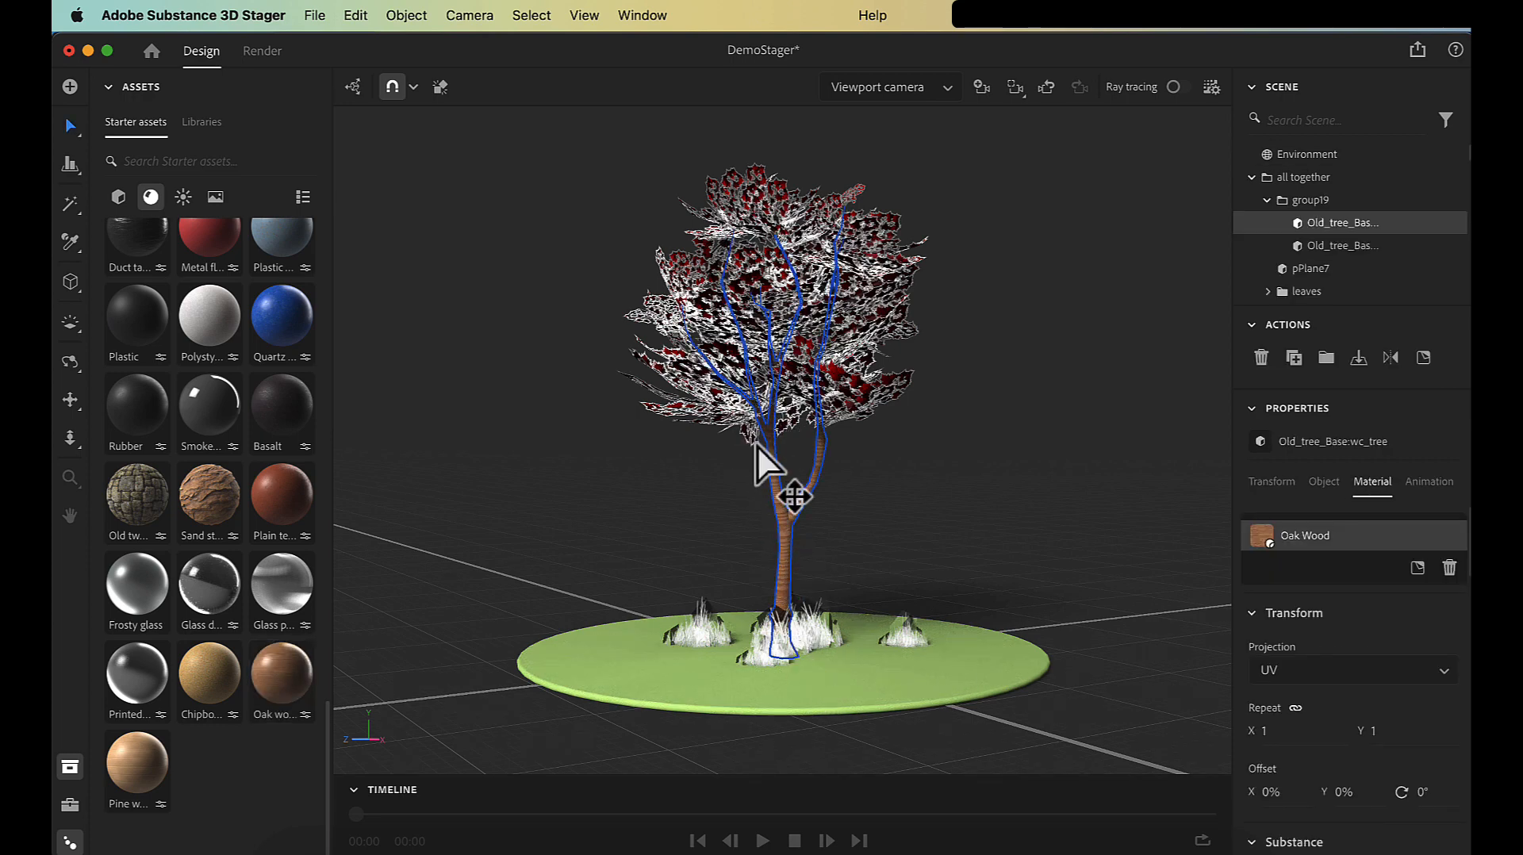
scroll(1357, 731, down, 5)
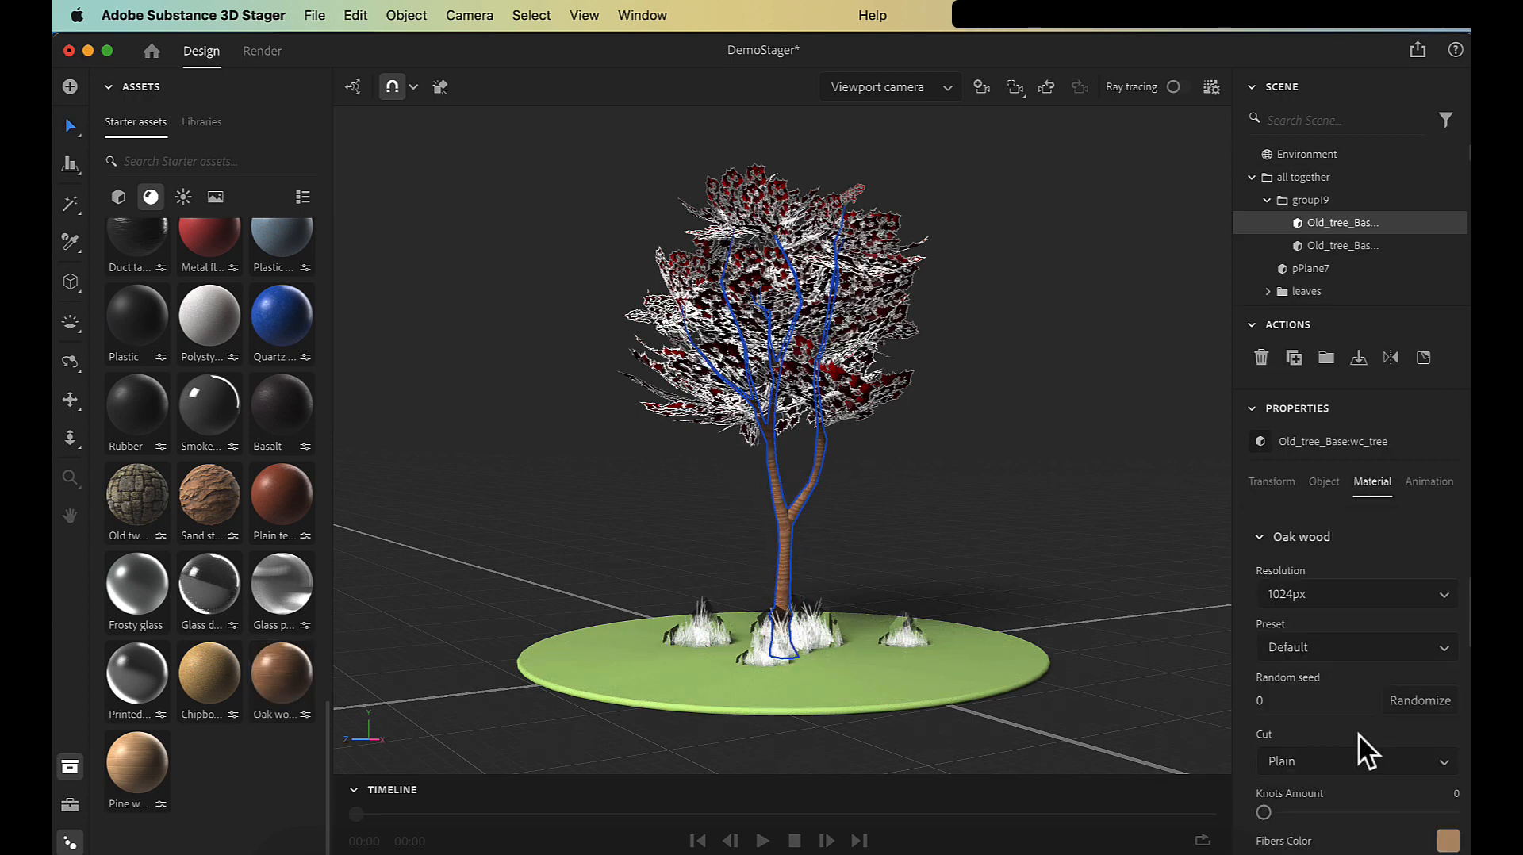
scroll(1357, 733, down, 2)
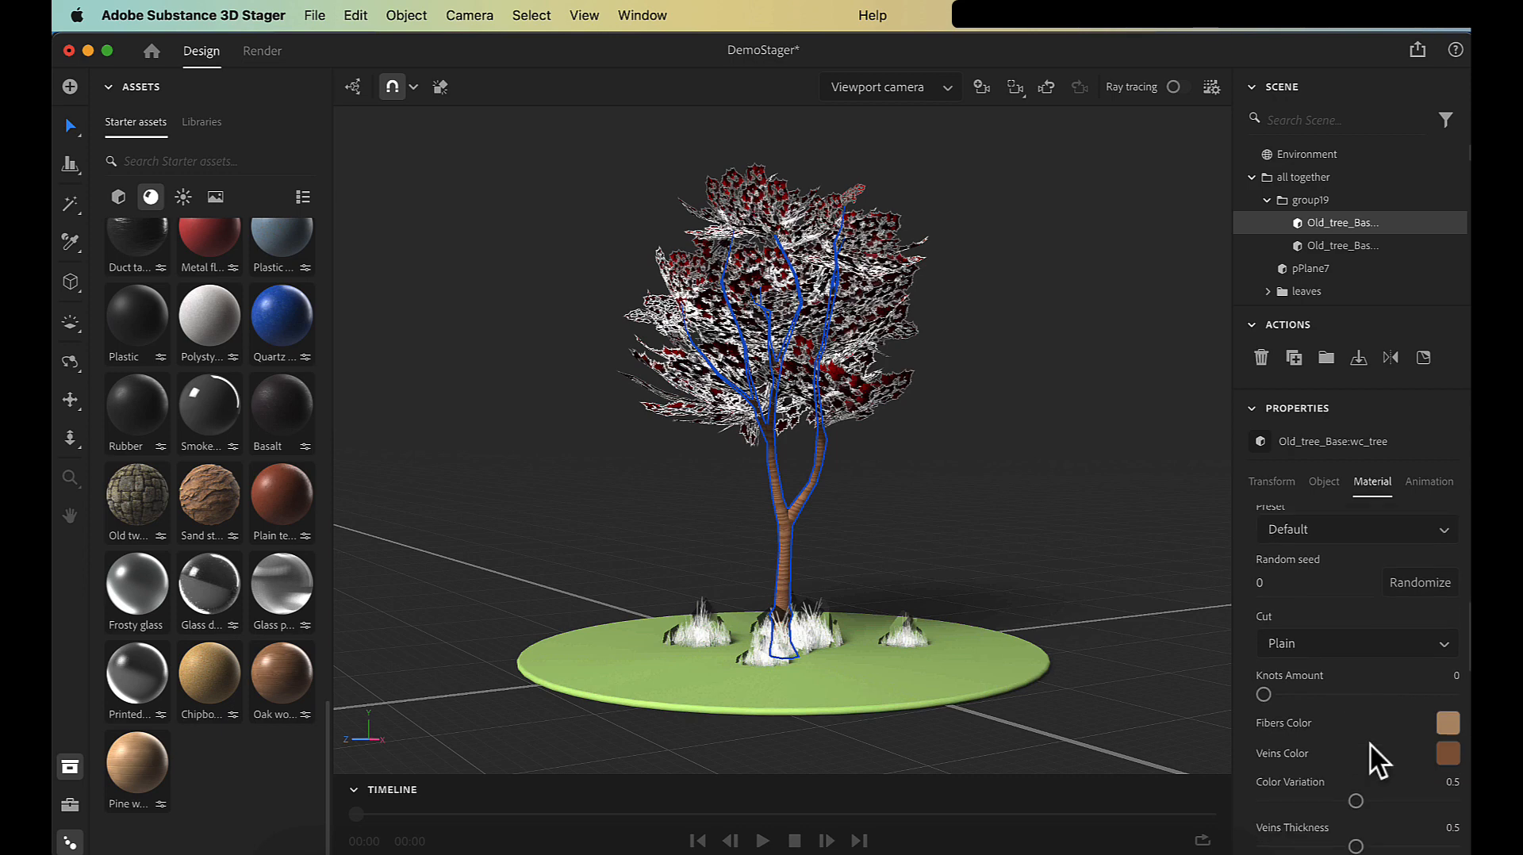
click(1447, 726)
drag(1264, 486, 1316, 533)
click(1386, 312)
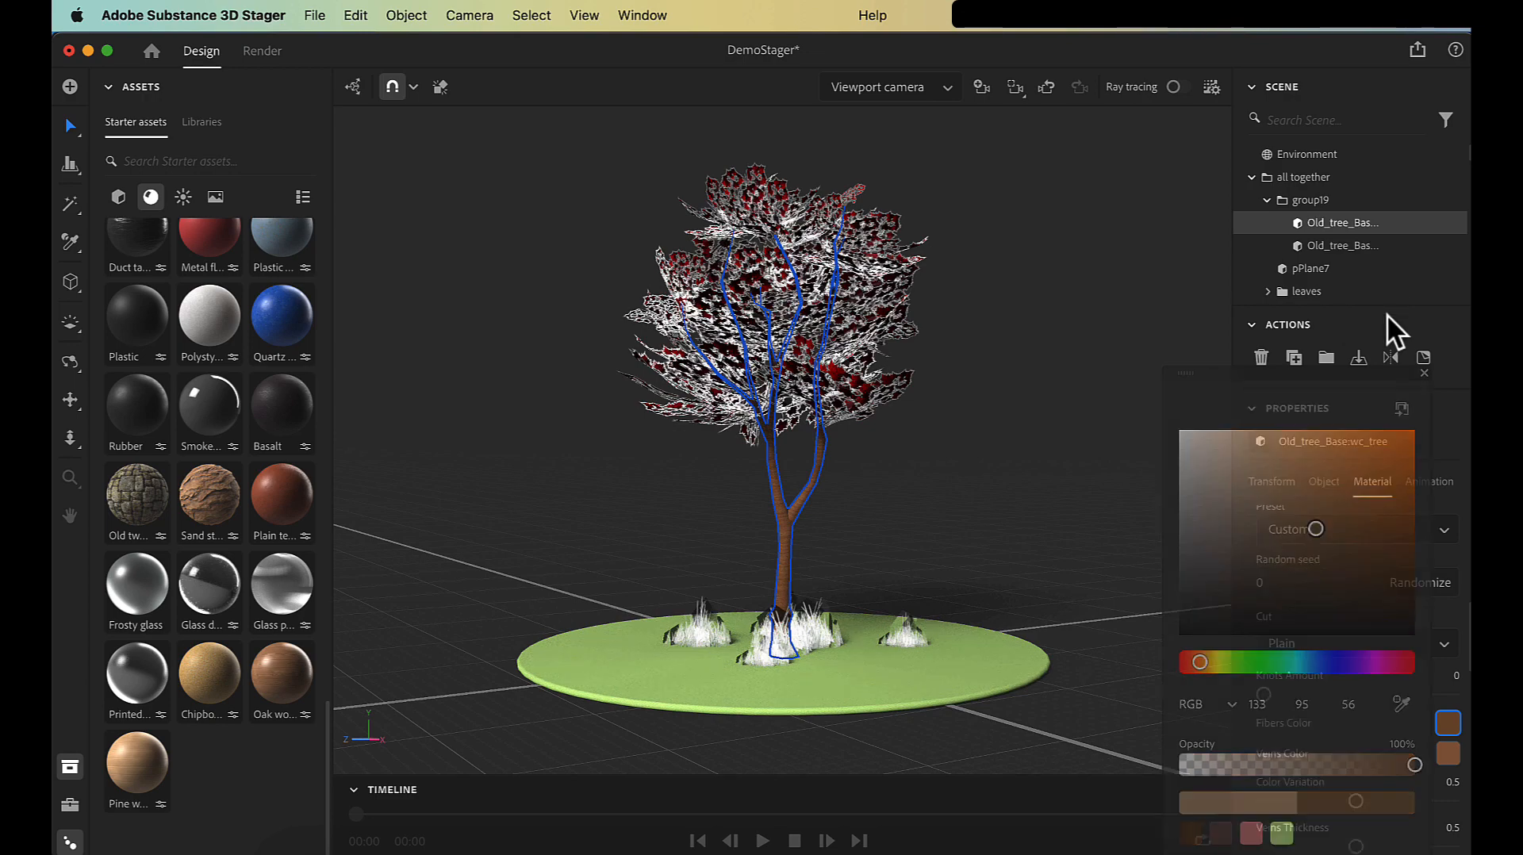
Step: Set the Oak Wood Veins Color to RGB 92, 72, 55 and deselect the trunk
click(1446, 754)
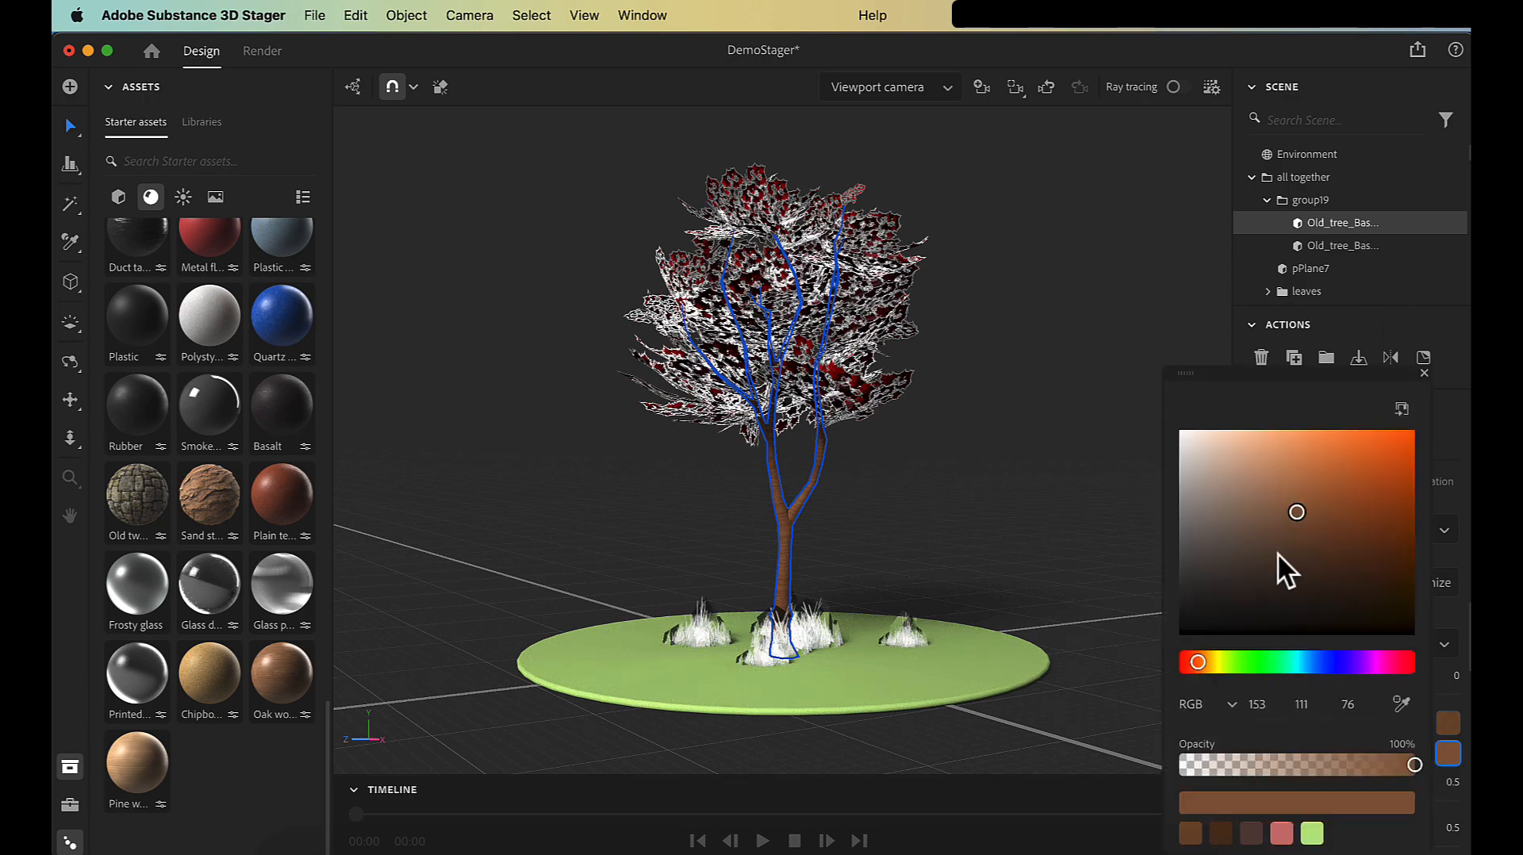
drag(1285, 501, 1275, 564)
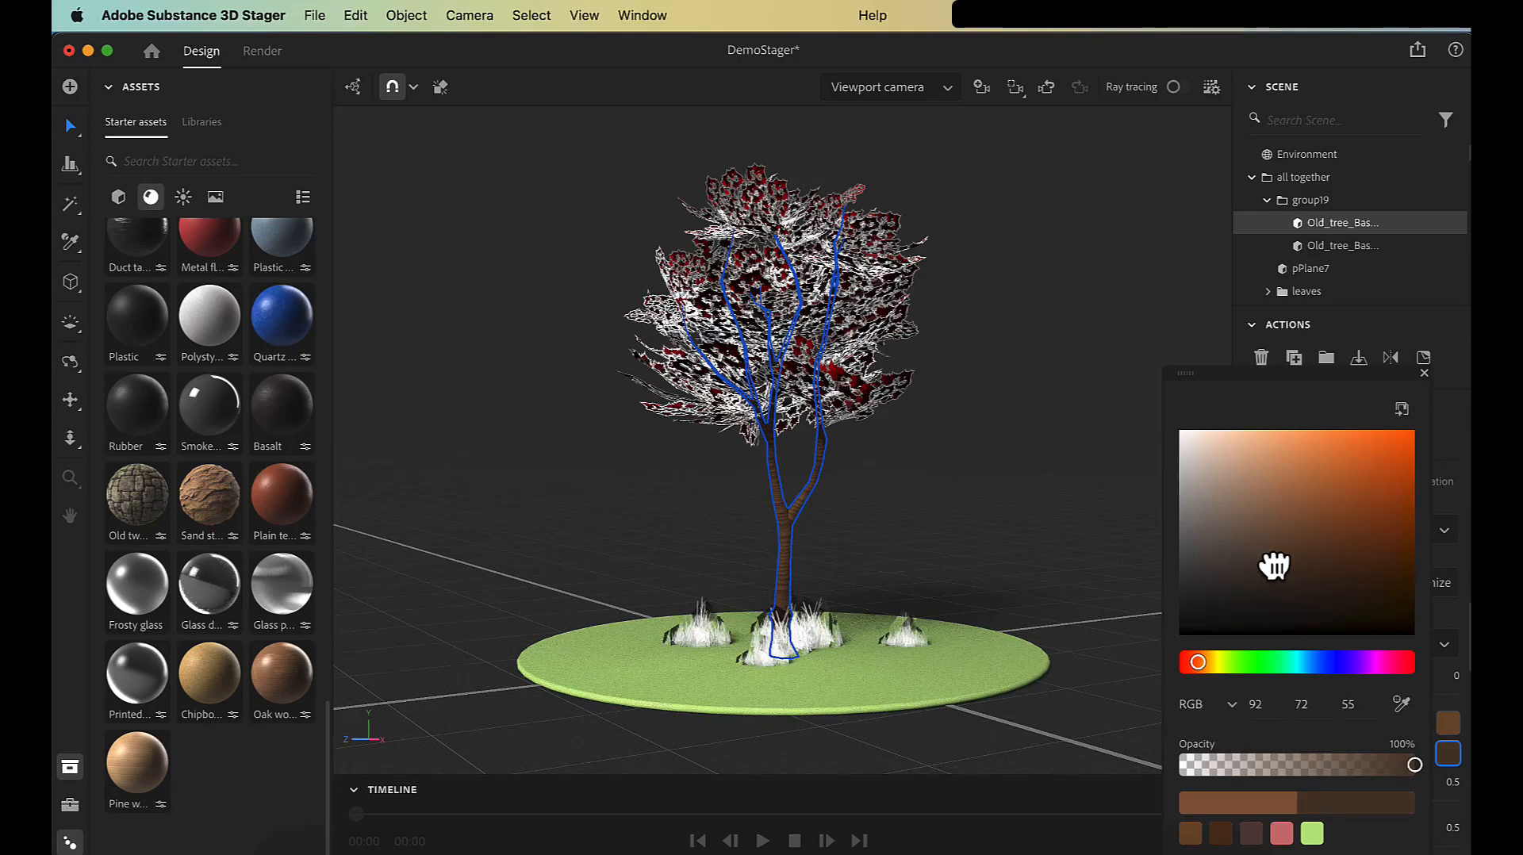
click(1343, 303)
click(827, 511)
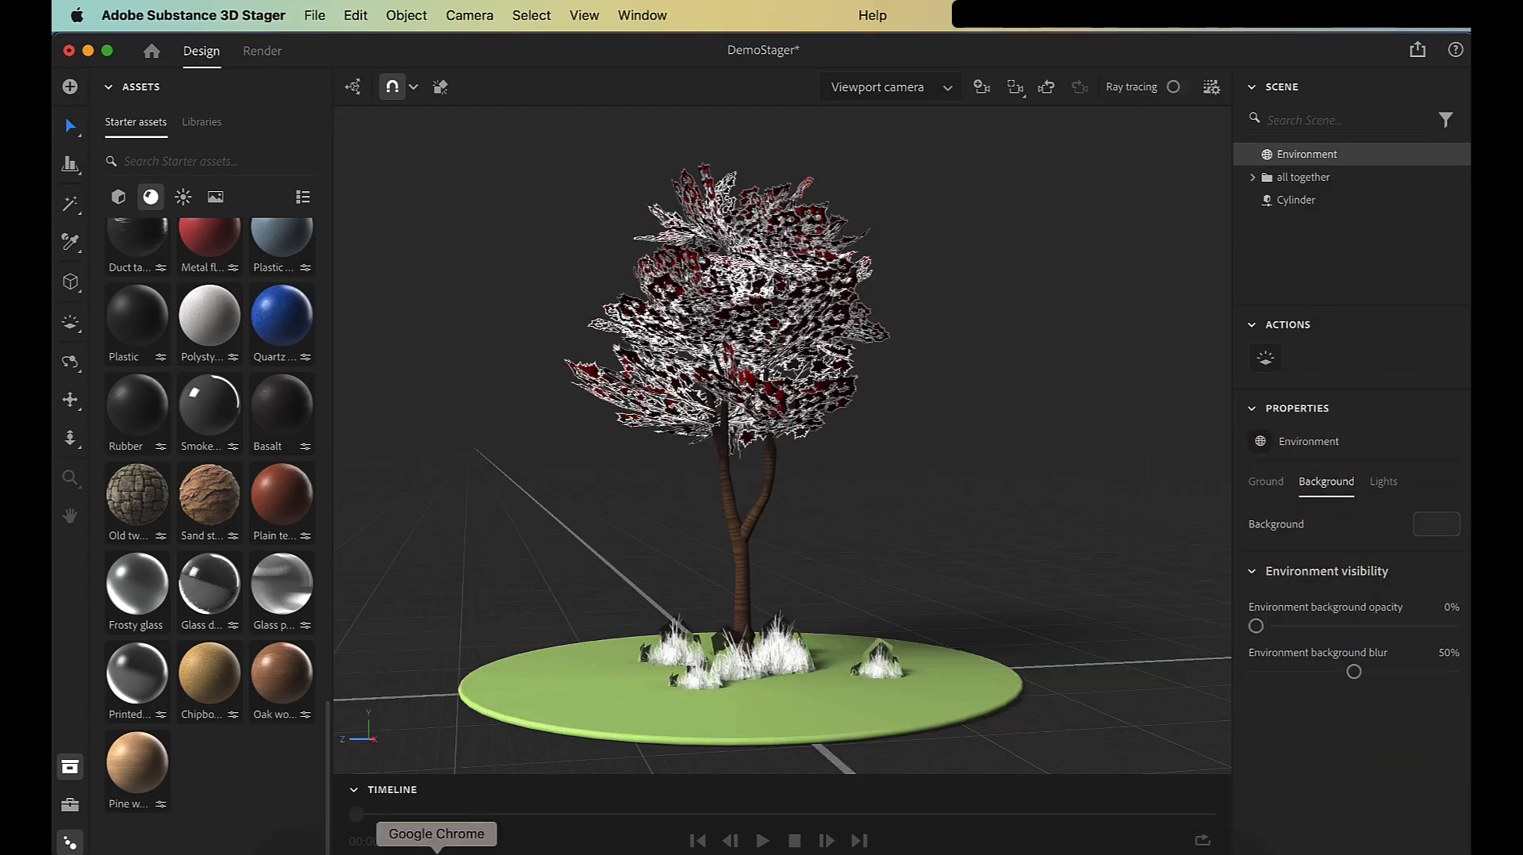
Step: Switch to the Adobe Substance 3D Assets page in Chrome and filter the library to free assets
click(435, 839)
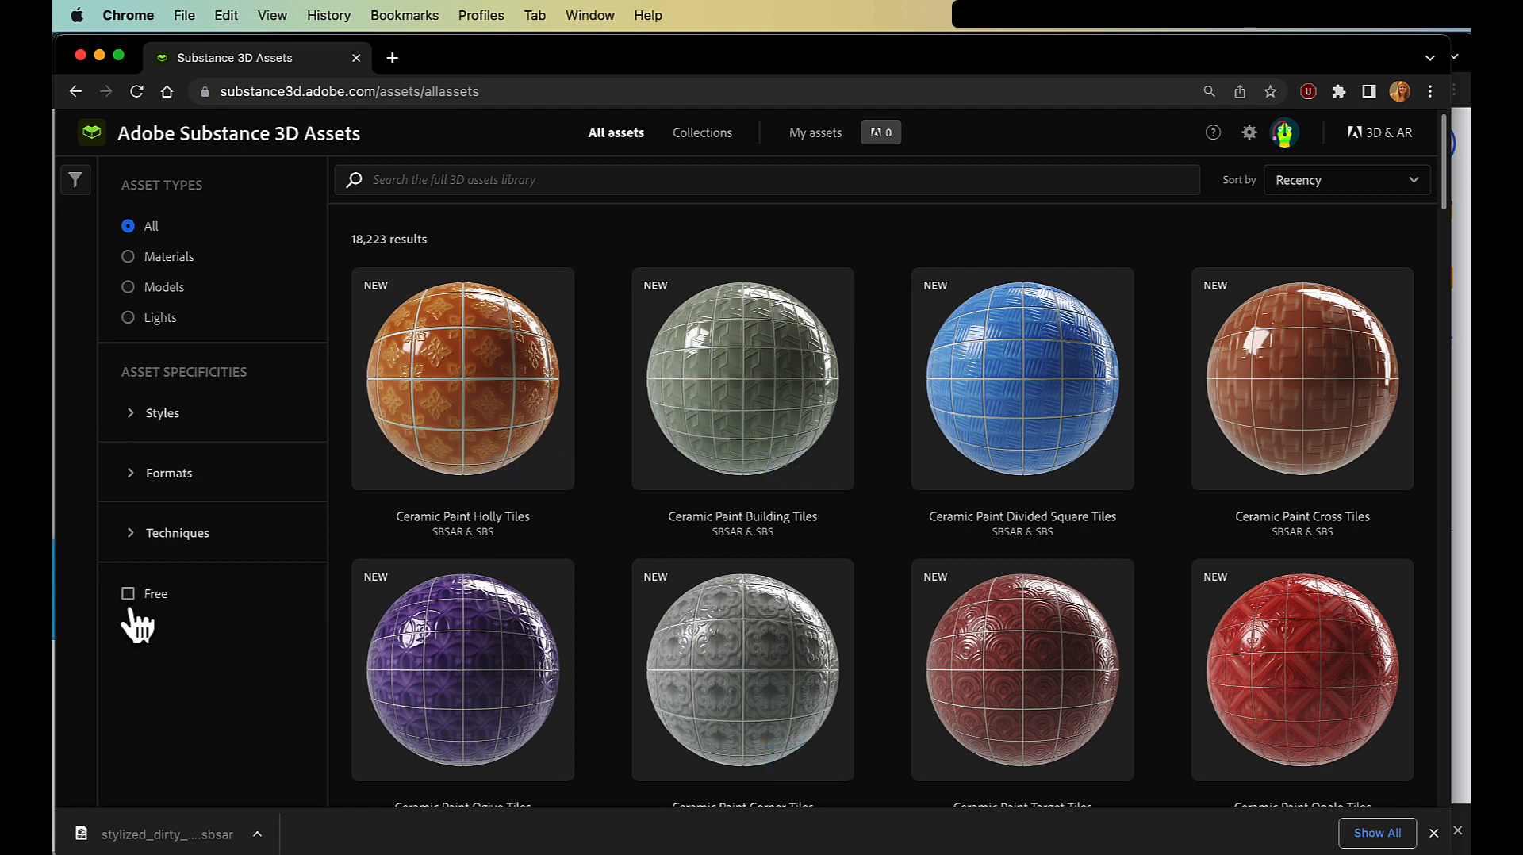
scroll(1035, 530, down, 10)
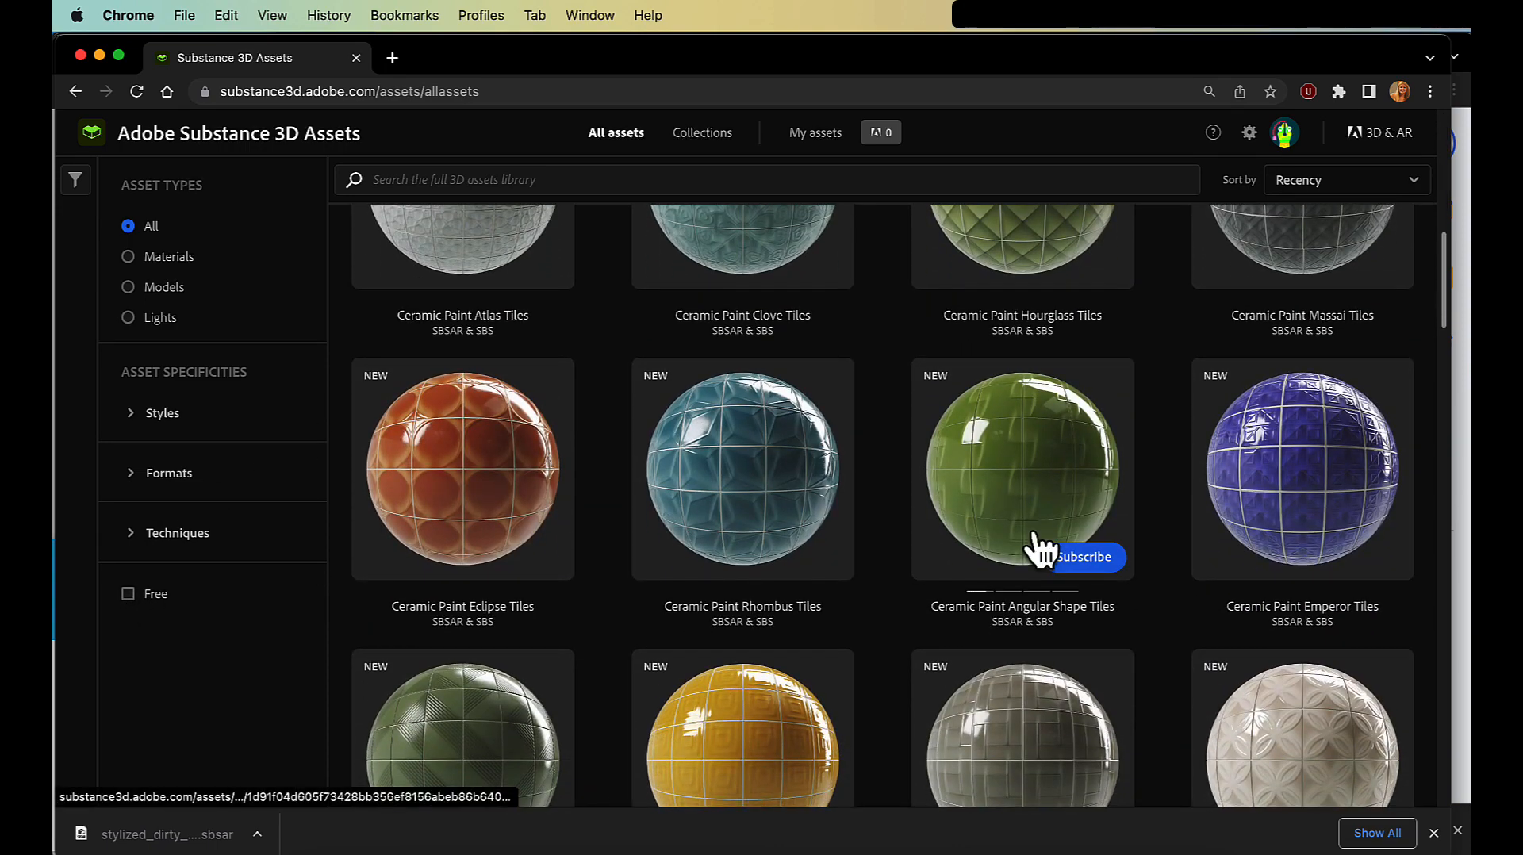
scroll(1035, 533, down, 2)
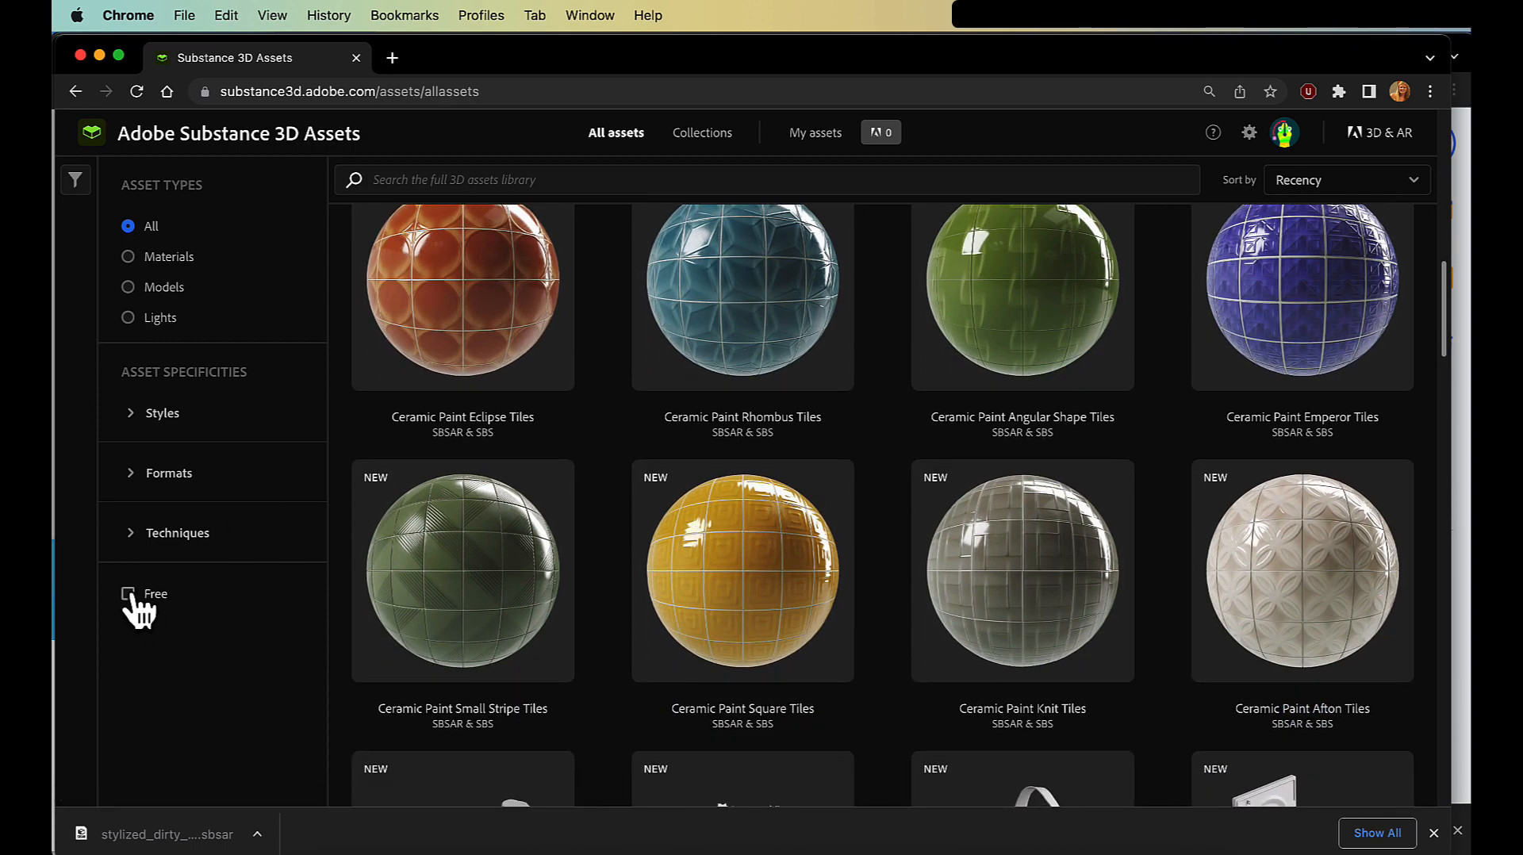
click(128, 595)
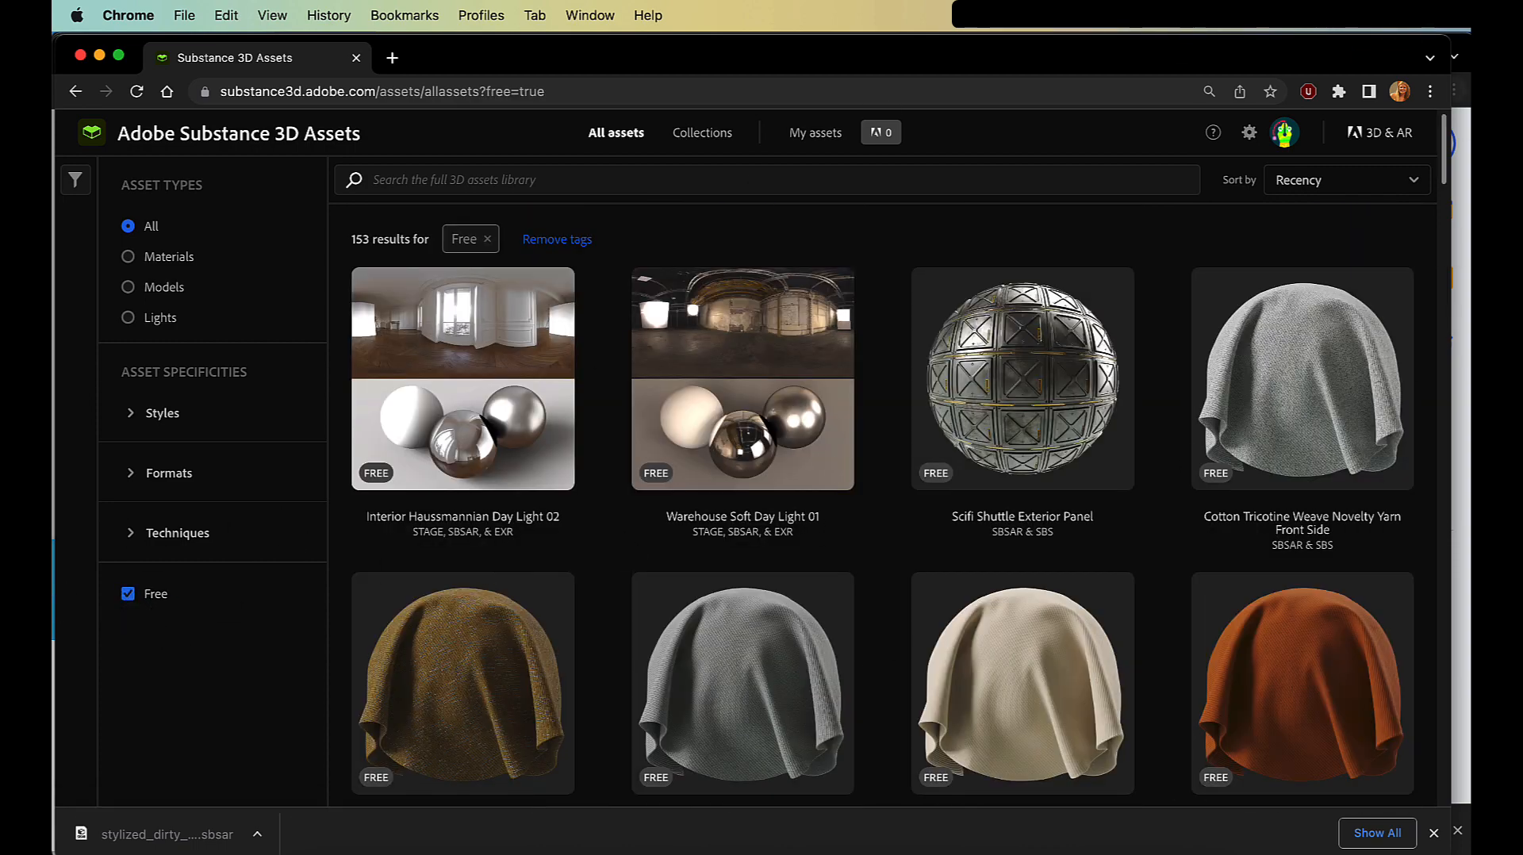
Step: Download the free Stylized Island Cliff material from the asset library
scroll(740, 373, down, 3)
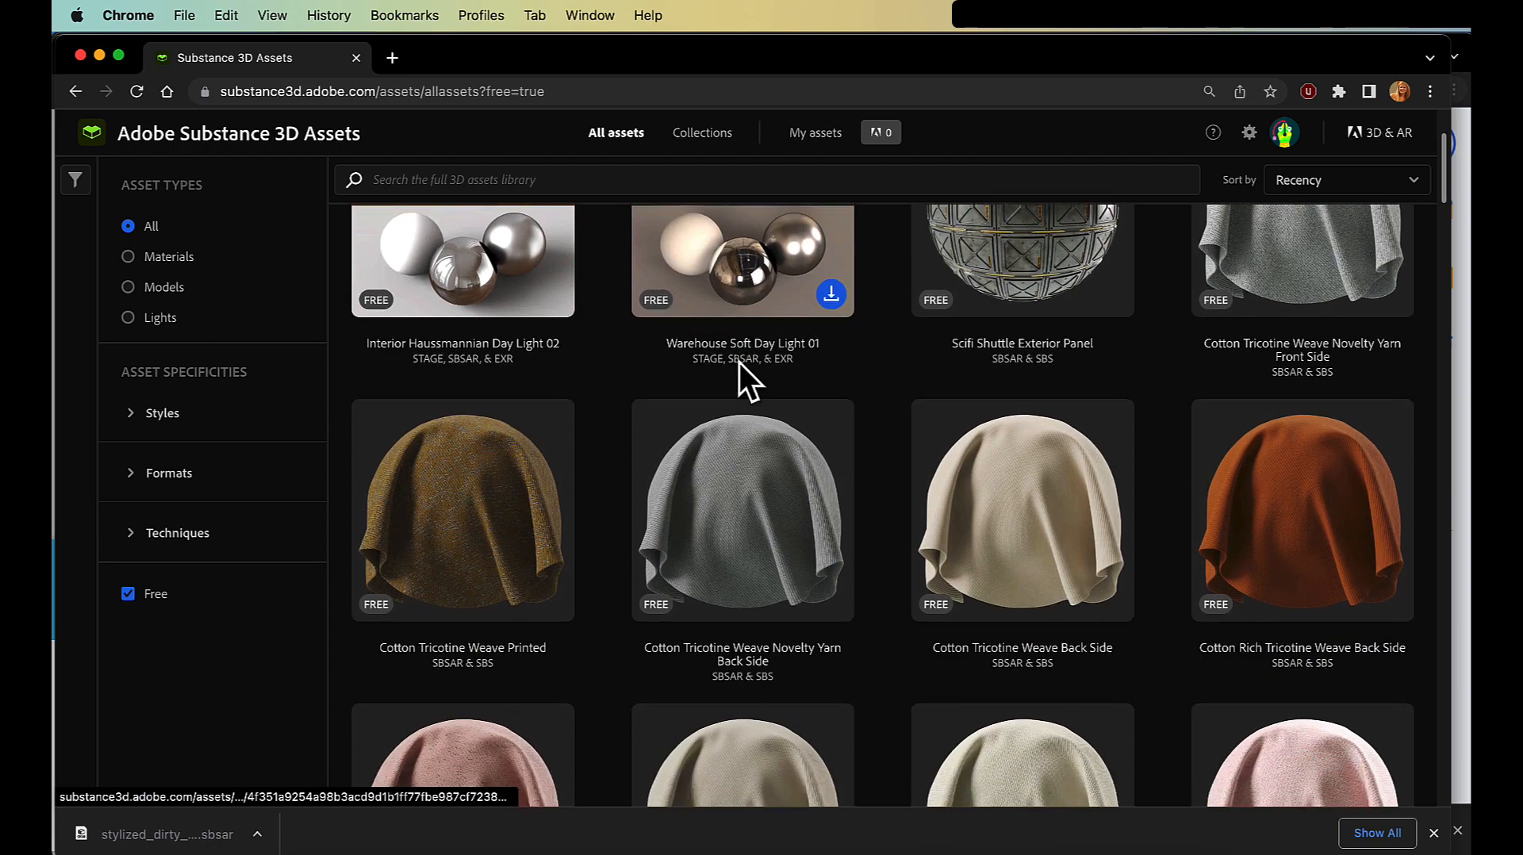
scroll(743, 382, down, 12)
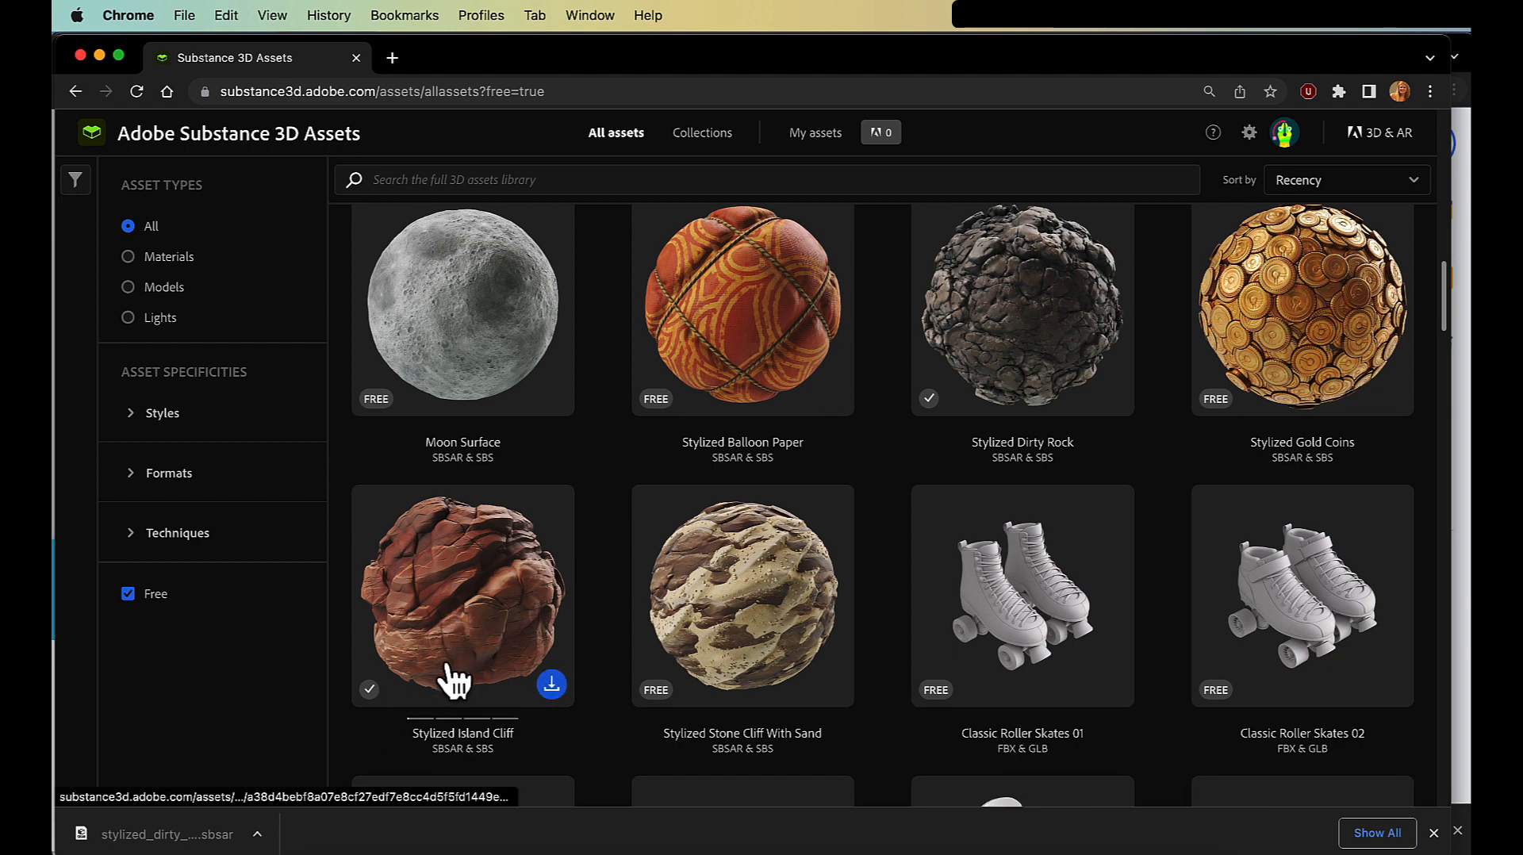
click(536, 688)
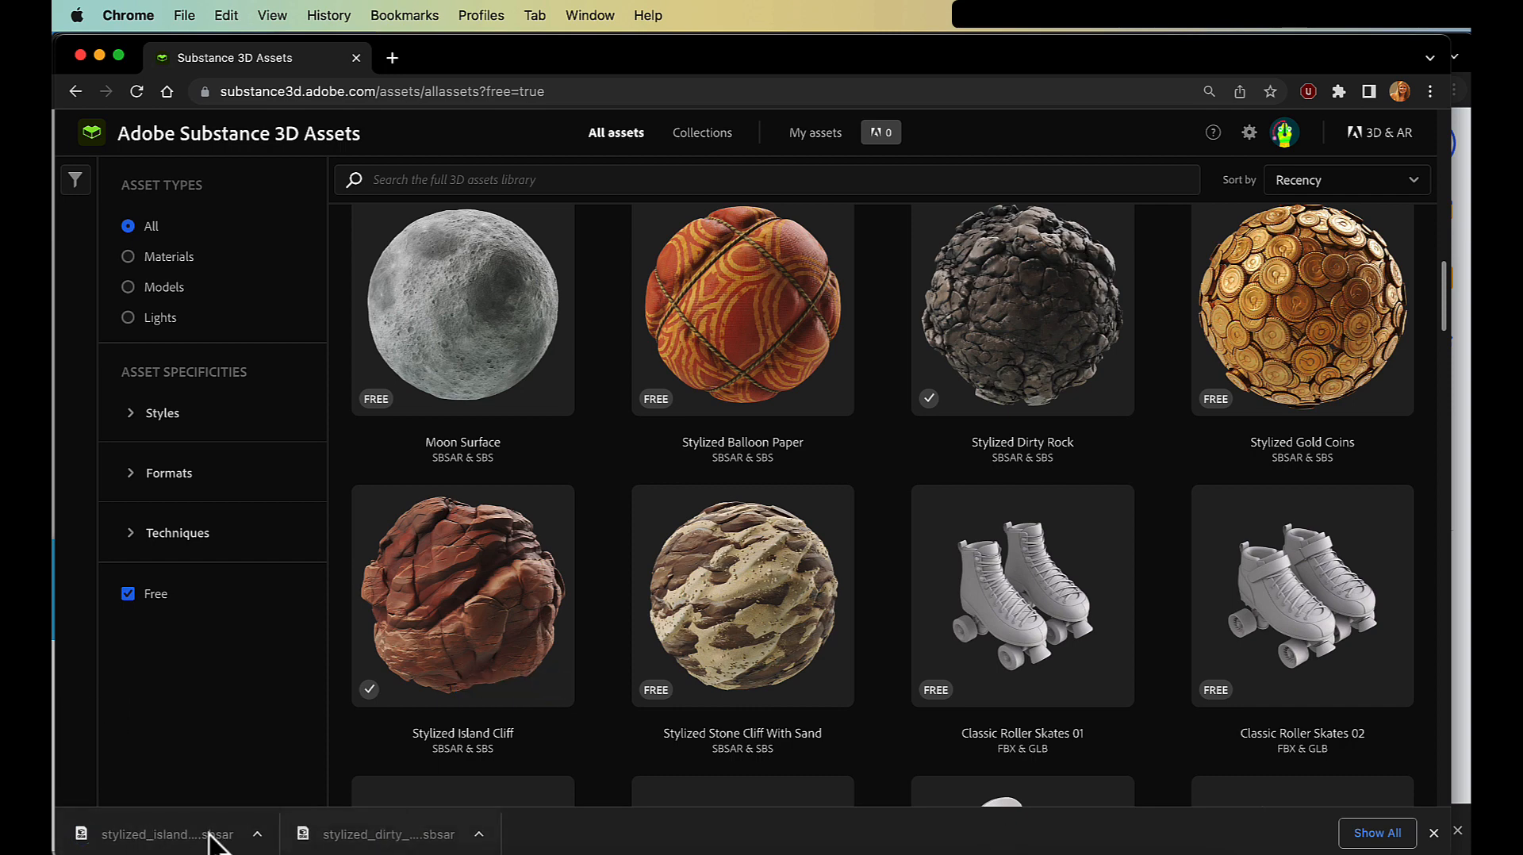
Step: Browse the free 3D models further down the asset library
scroll(785, 678, down, 5)
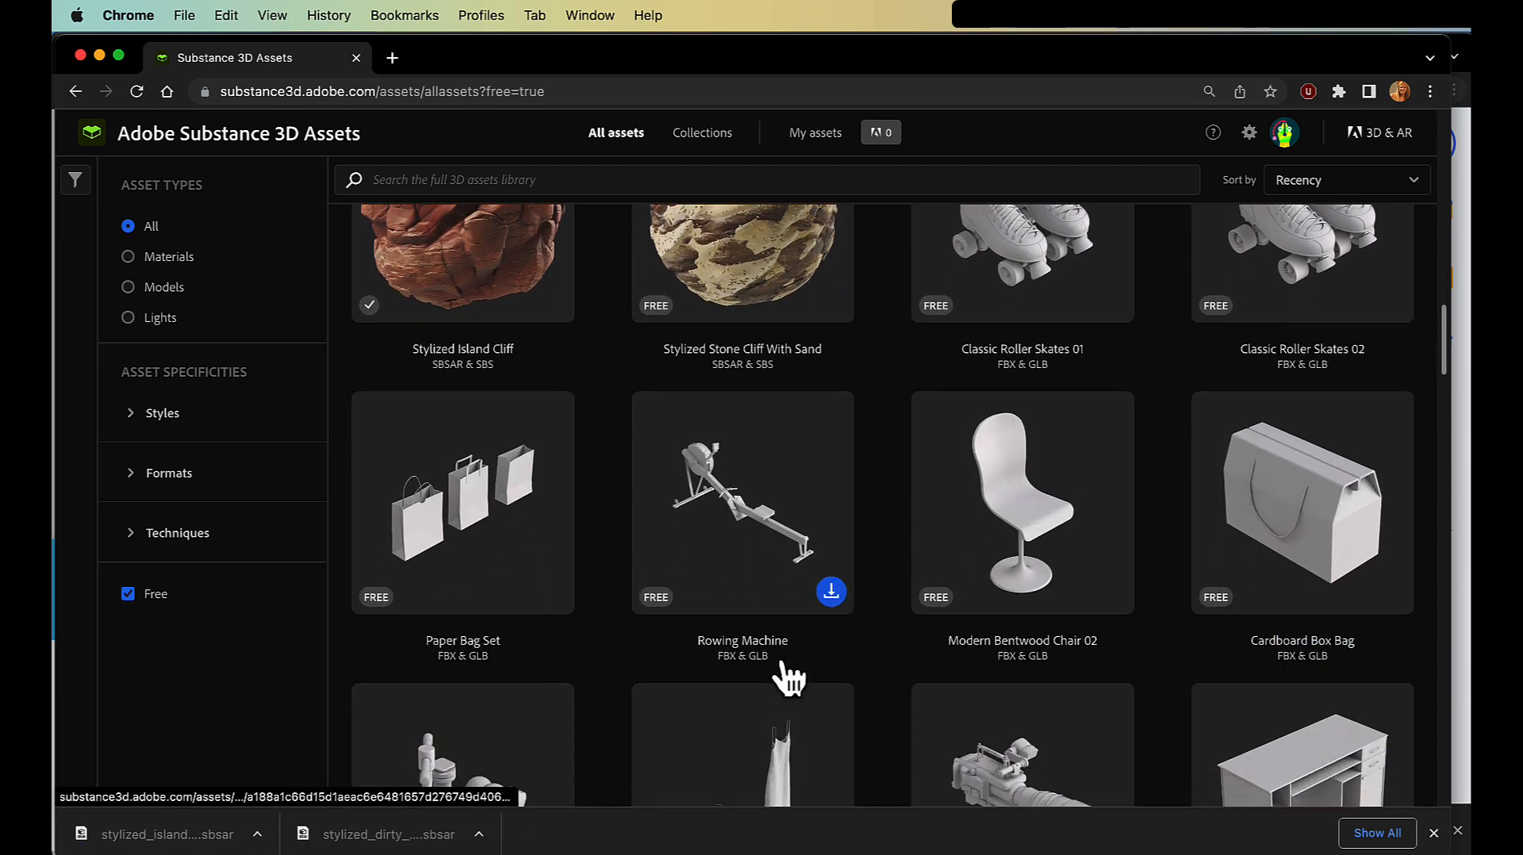
scroll(787, 678, down, 6)
scroll(857, 611, down, 8)
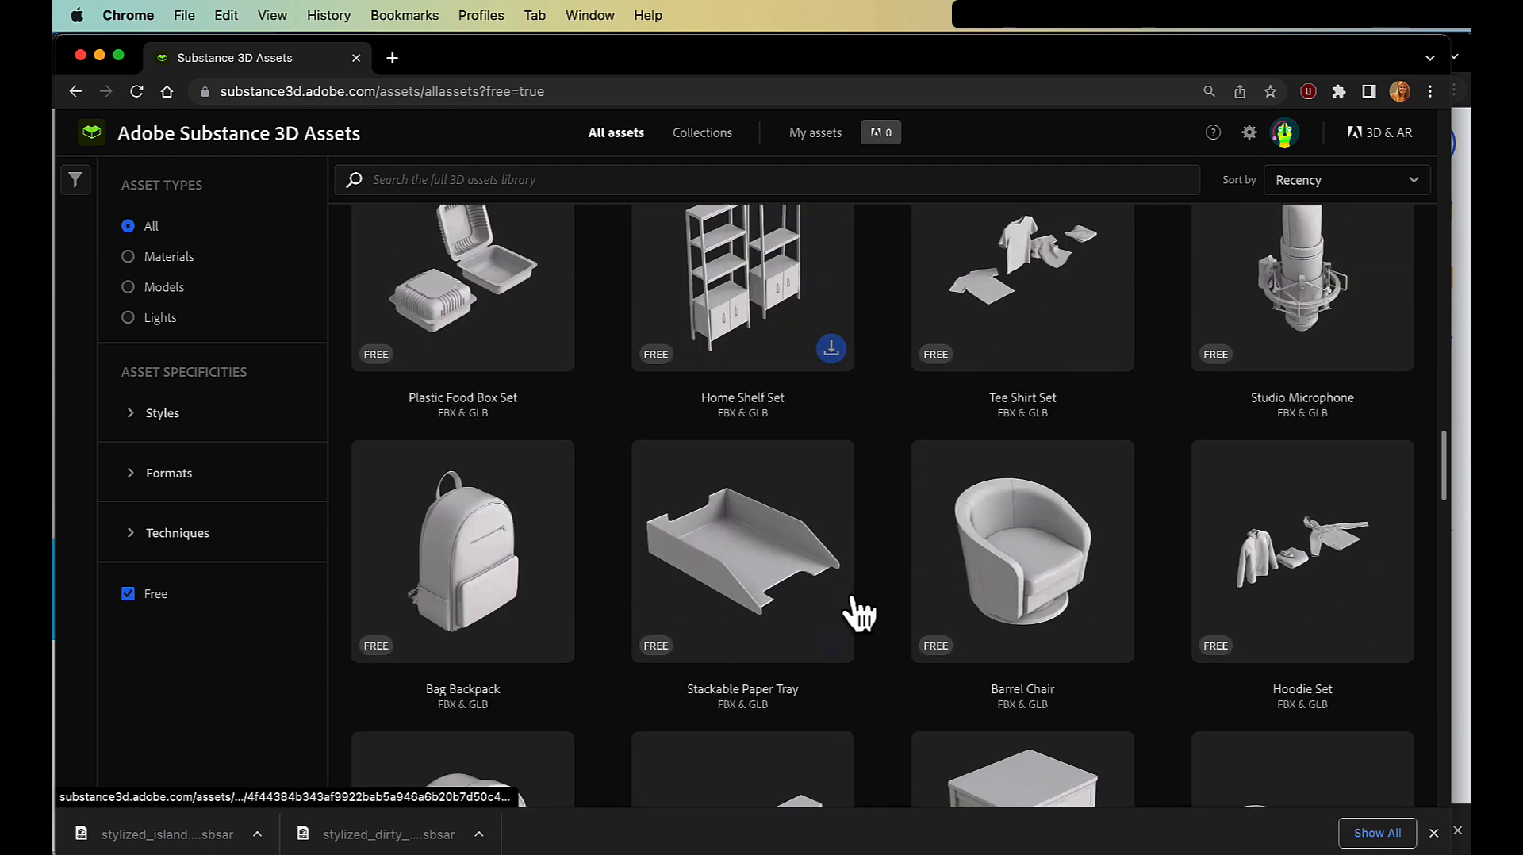
scroll(859, 613, up, 1)
scroll(858, 613, down, 20)
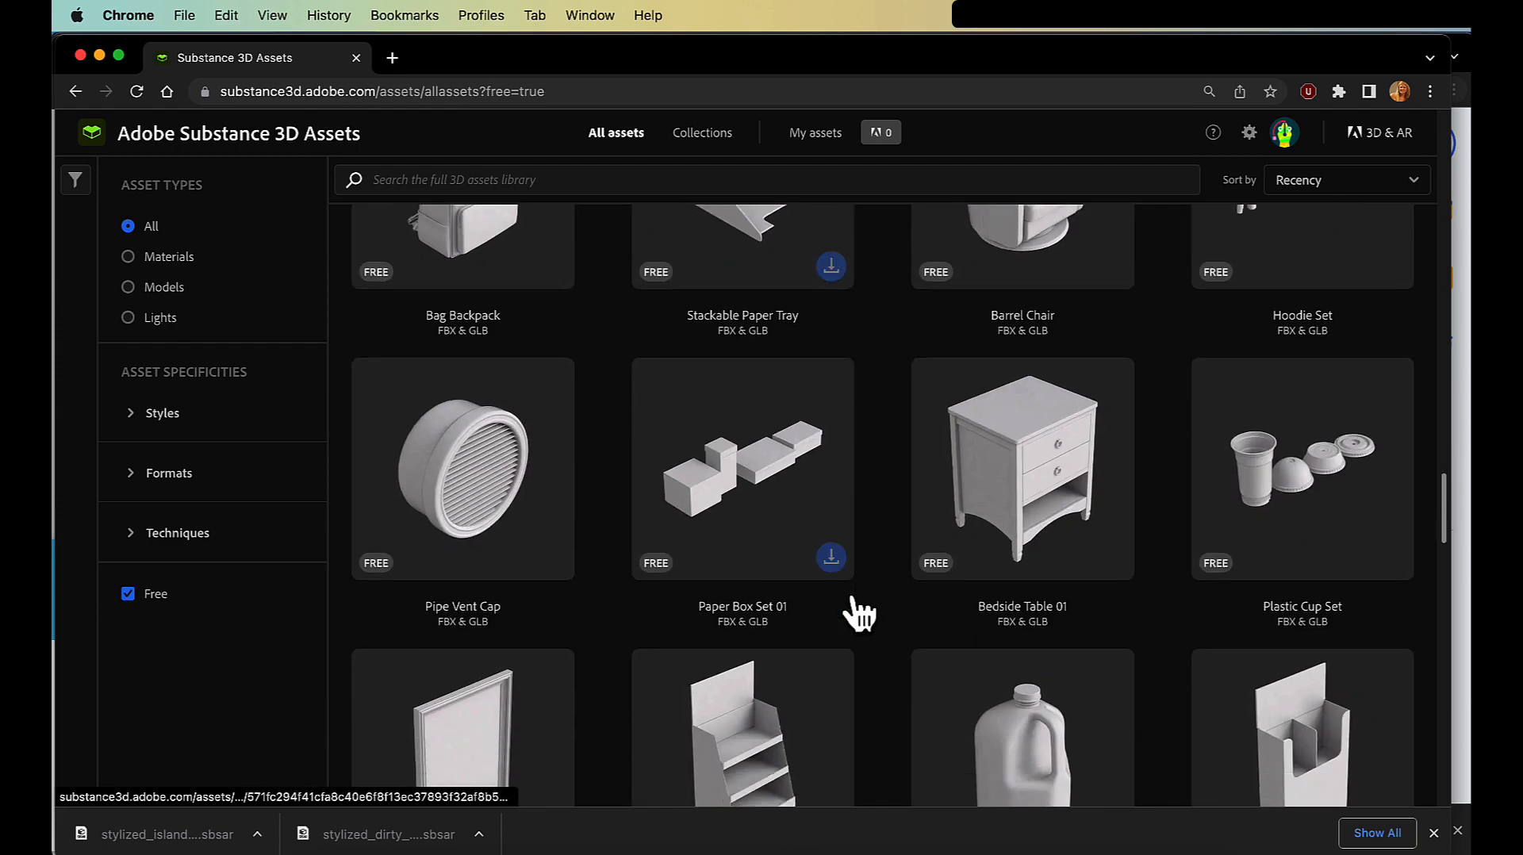
scroll(859, 613, down, 10)
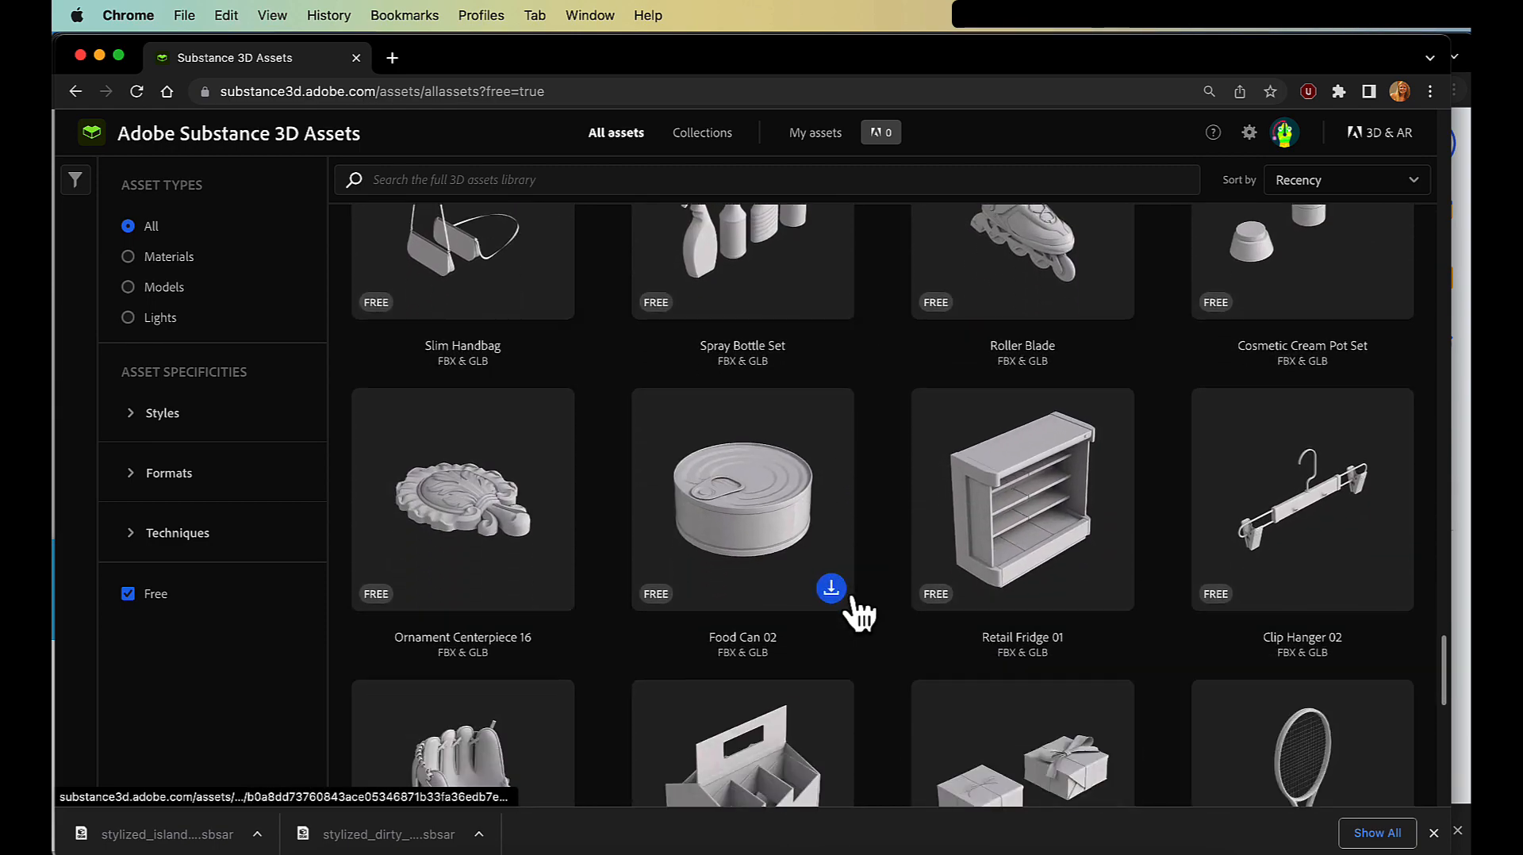
Step: Browse the remaining free models and materials down to the end of the asset library
scroll(859, 613, down, 15)
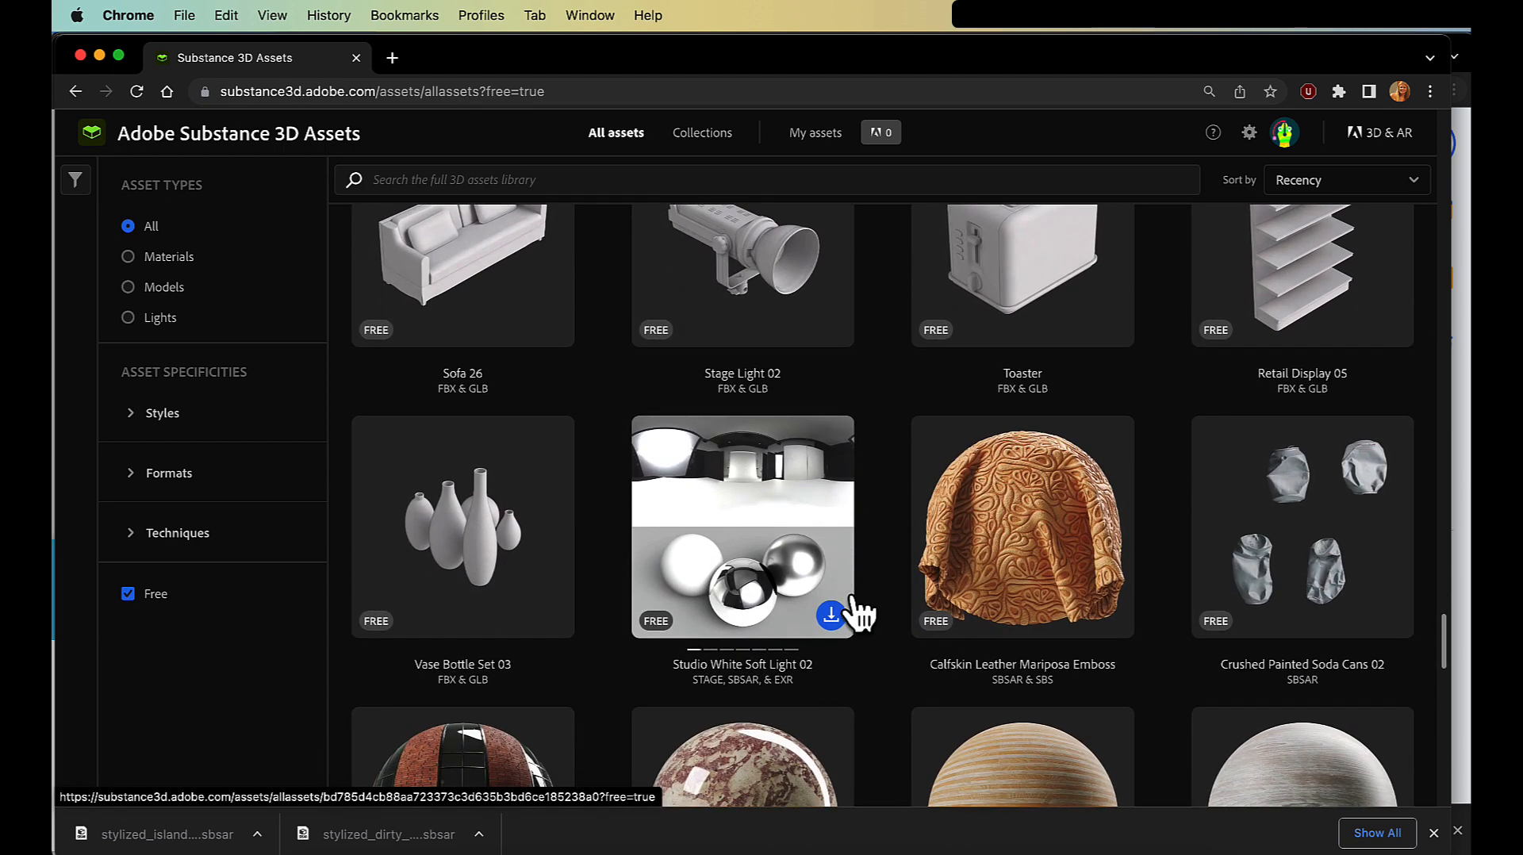
scroll(853, 597, down, 2)
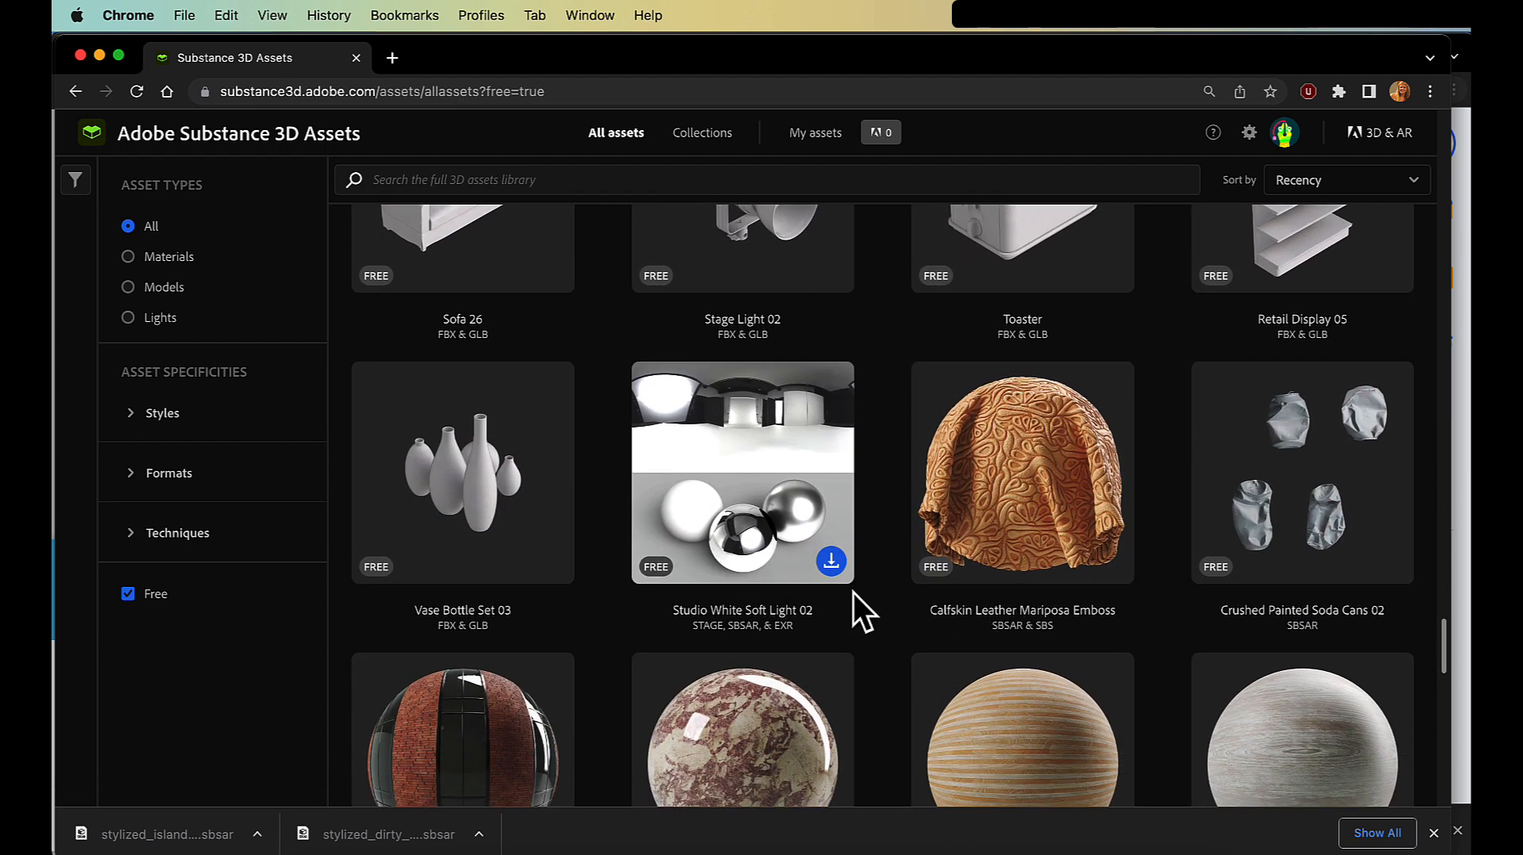
scroll(853, 595, down, 15)
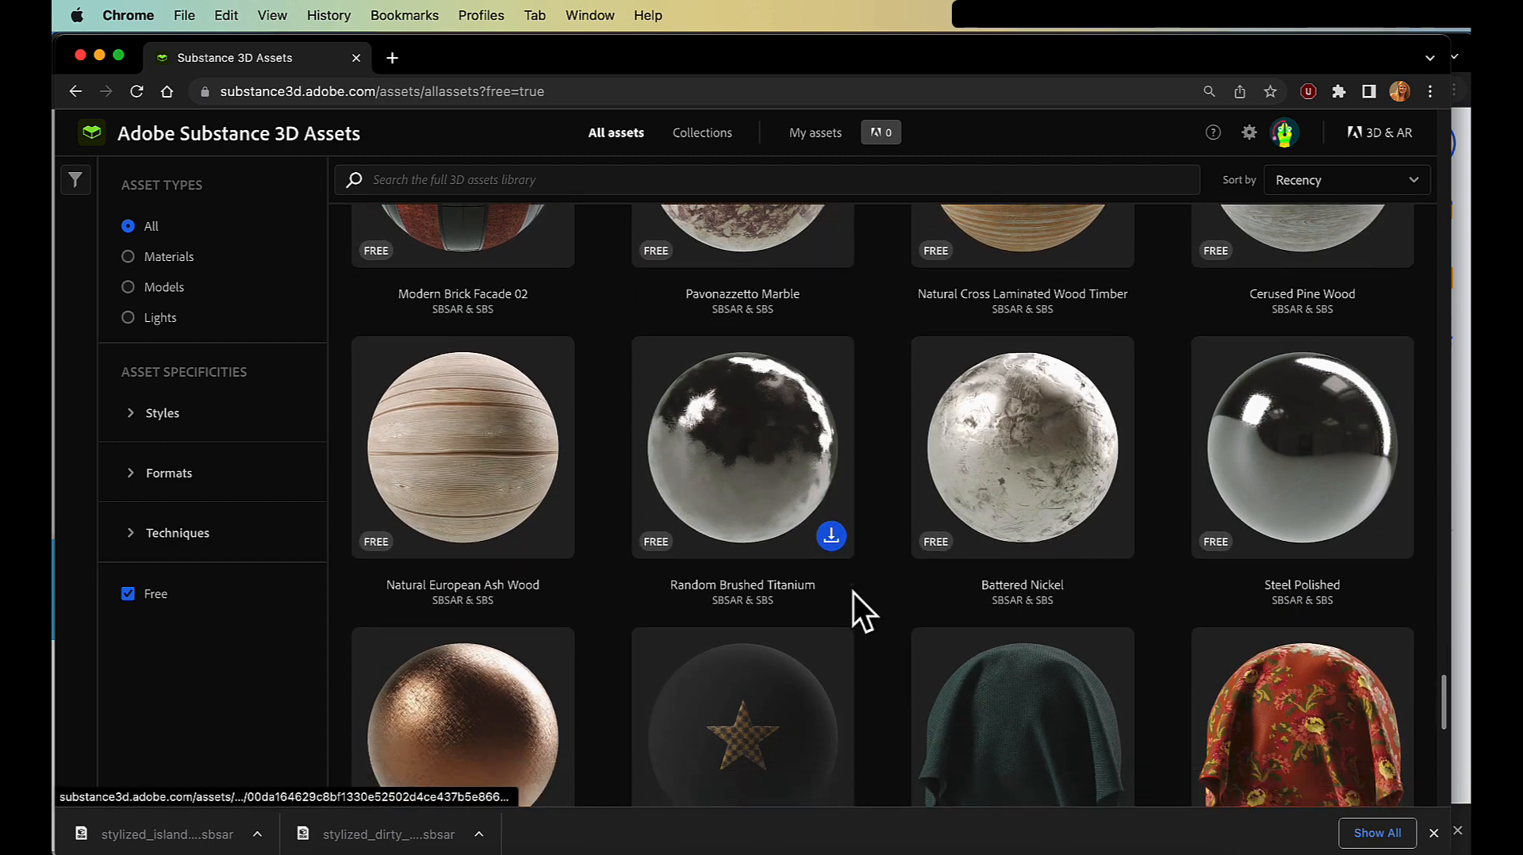
scroll(853, 595, down, 8)
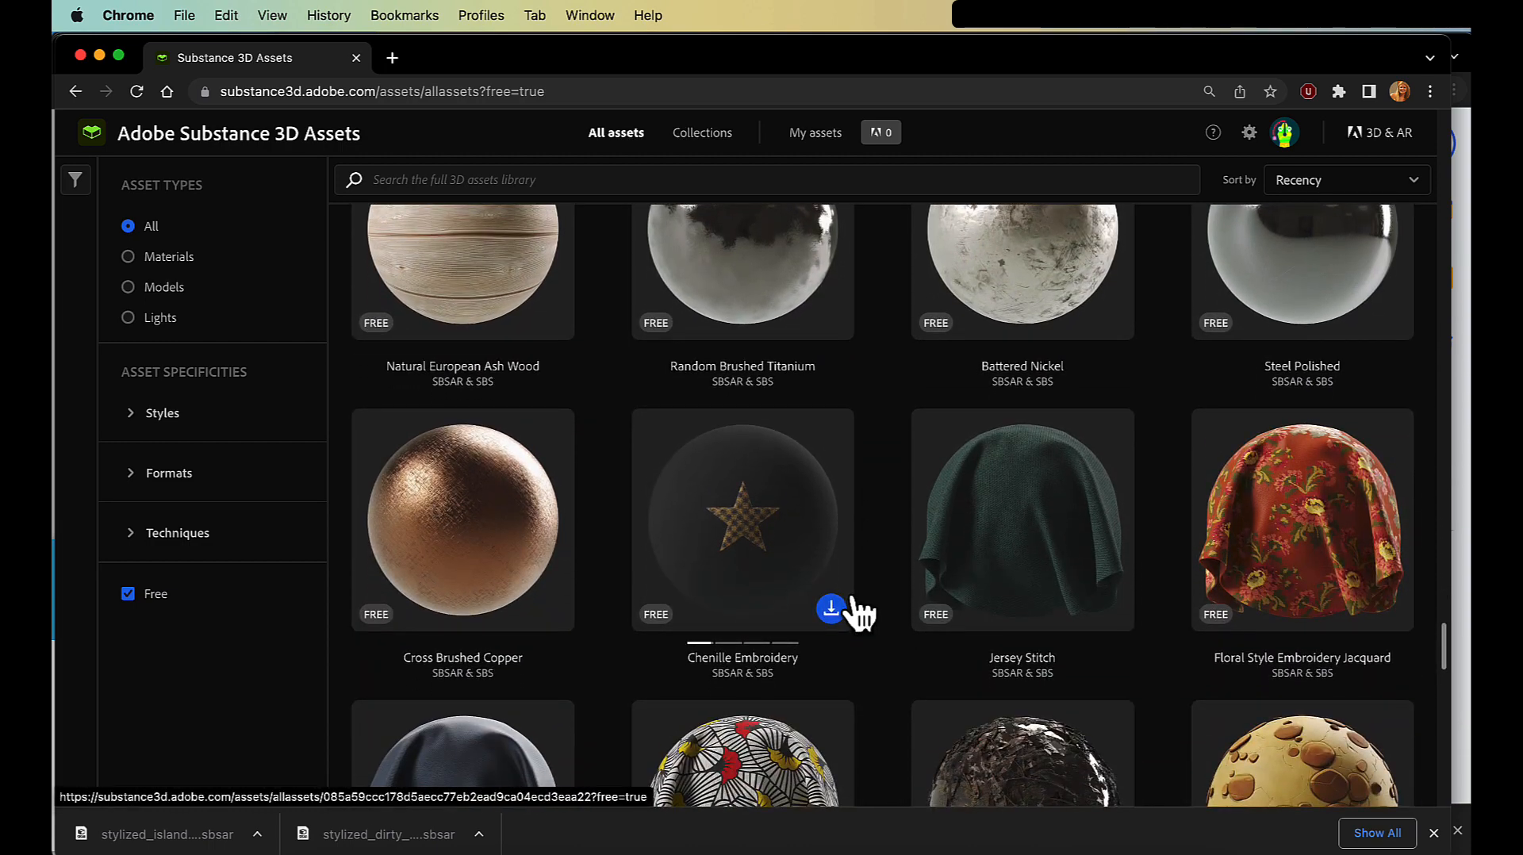
scroll(853, 596, down, 18)
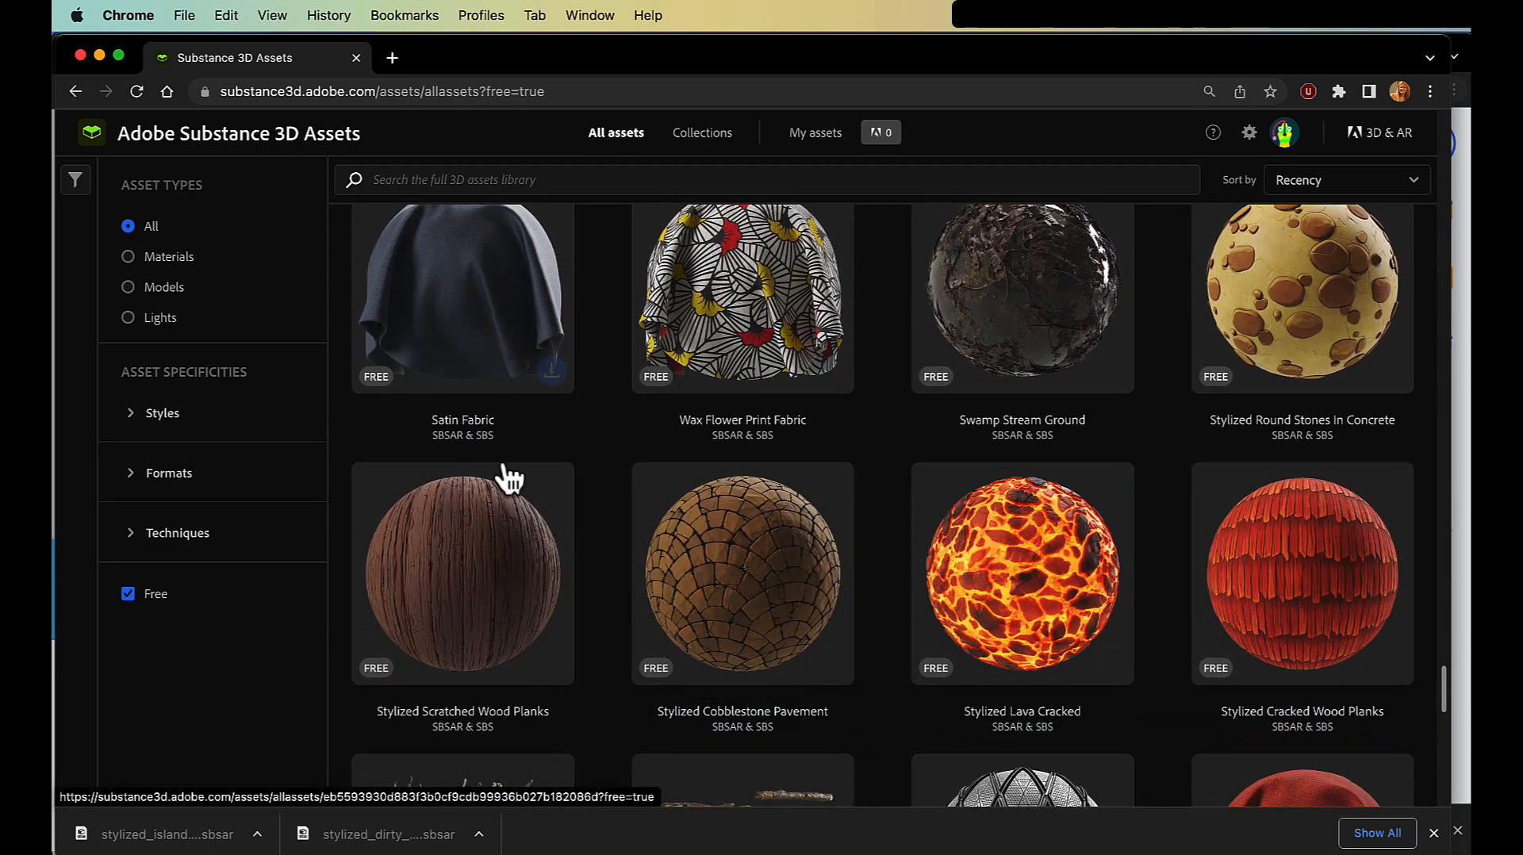
scroll(519, 496, down, 4)
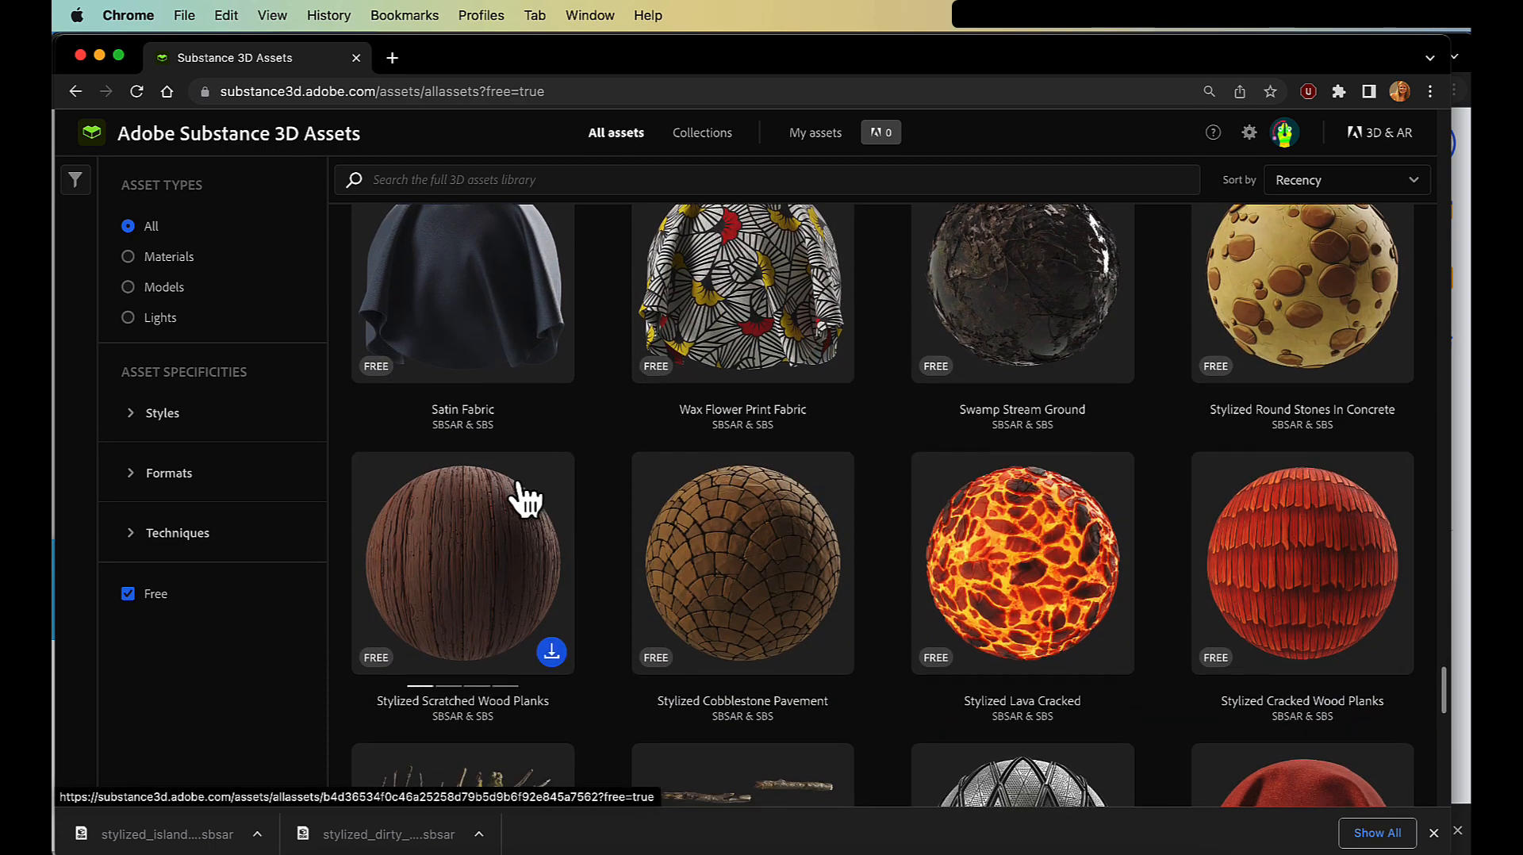
scroll(617, 460, down, 6)
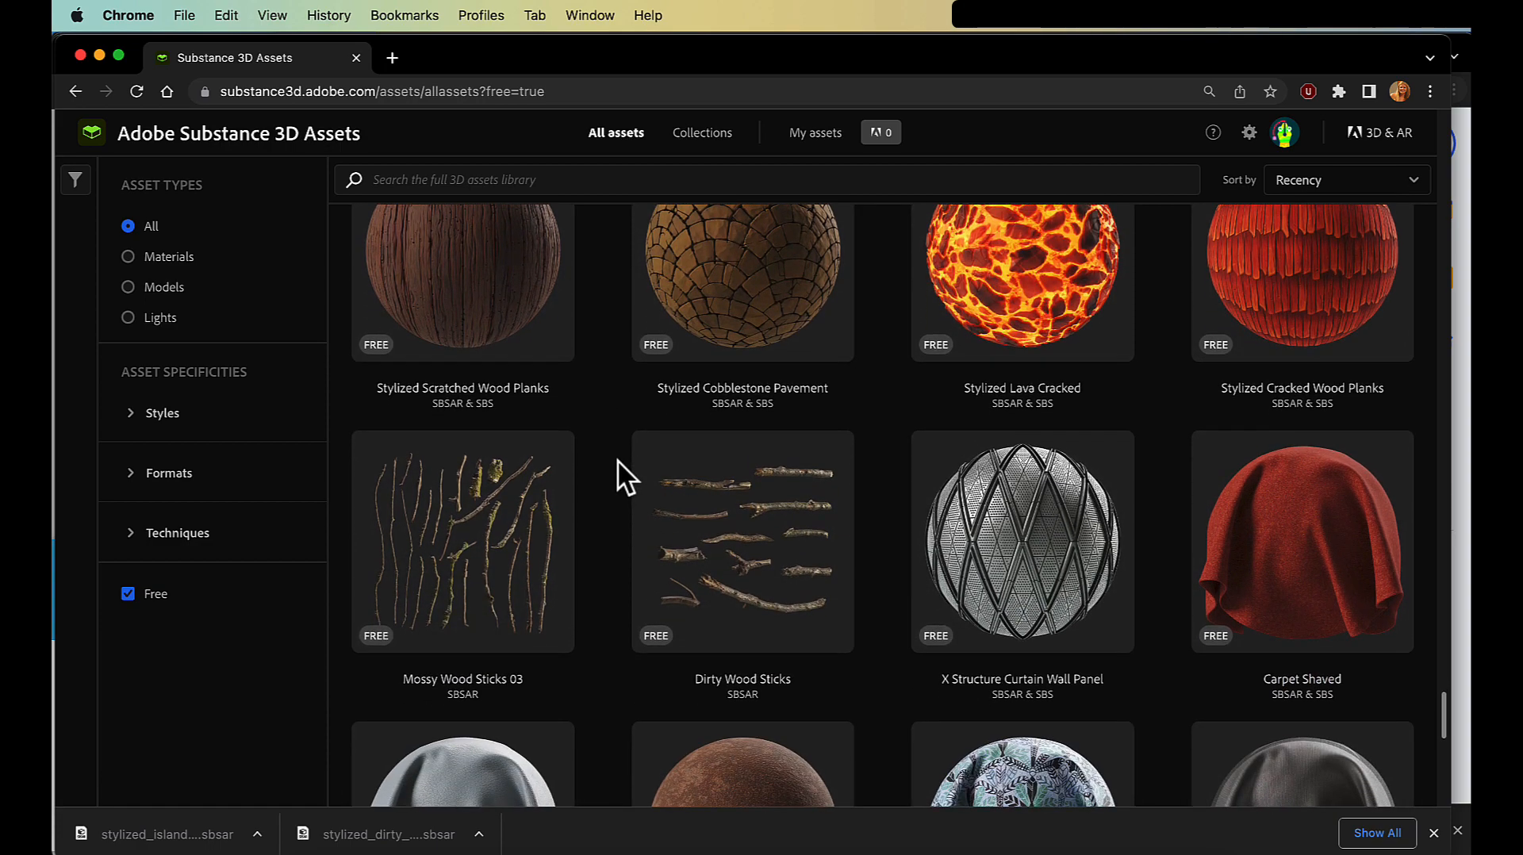
scroll(617, 461, down, 10)
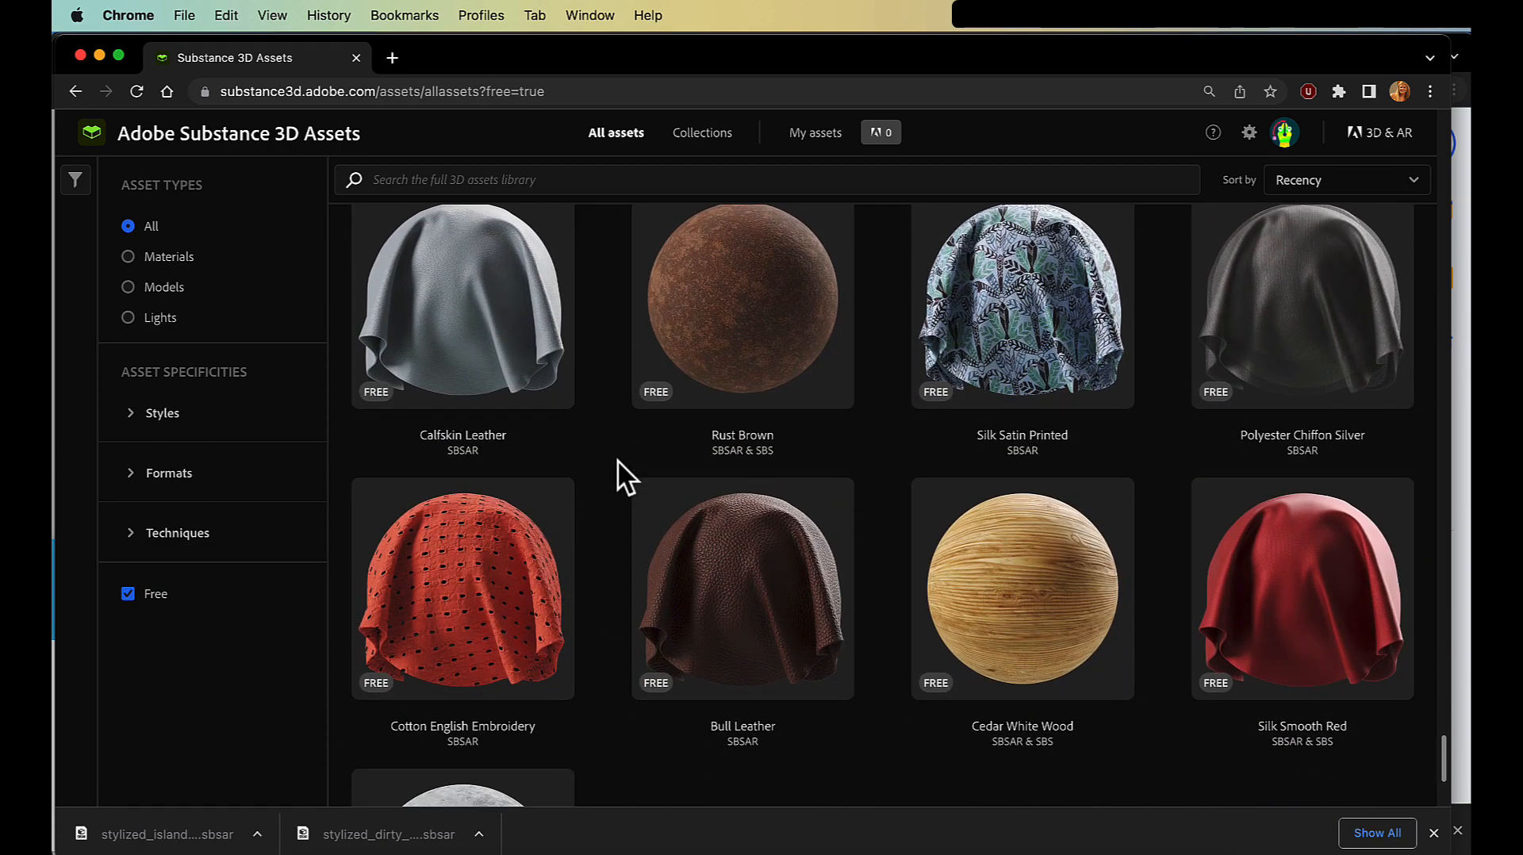
scroll(617, 460, down, 2)
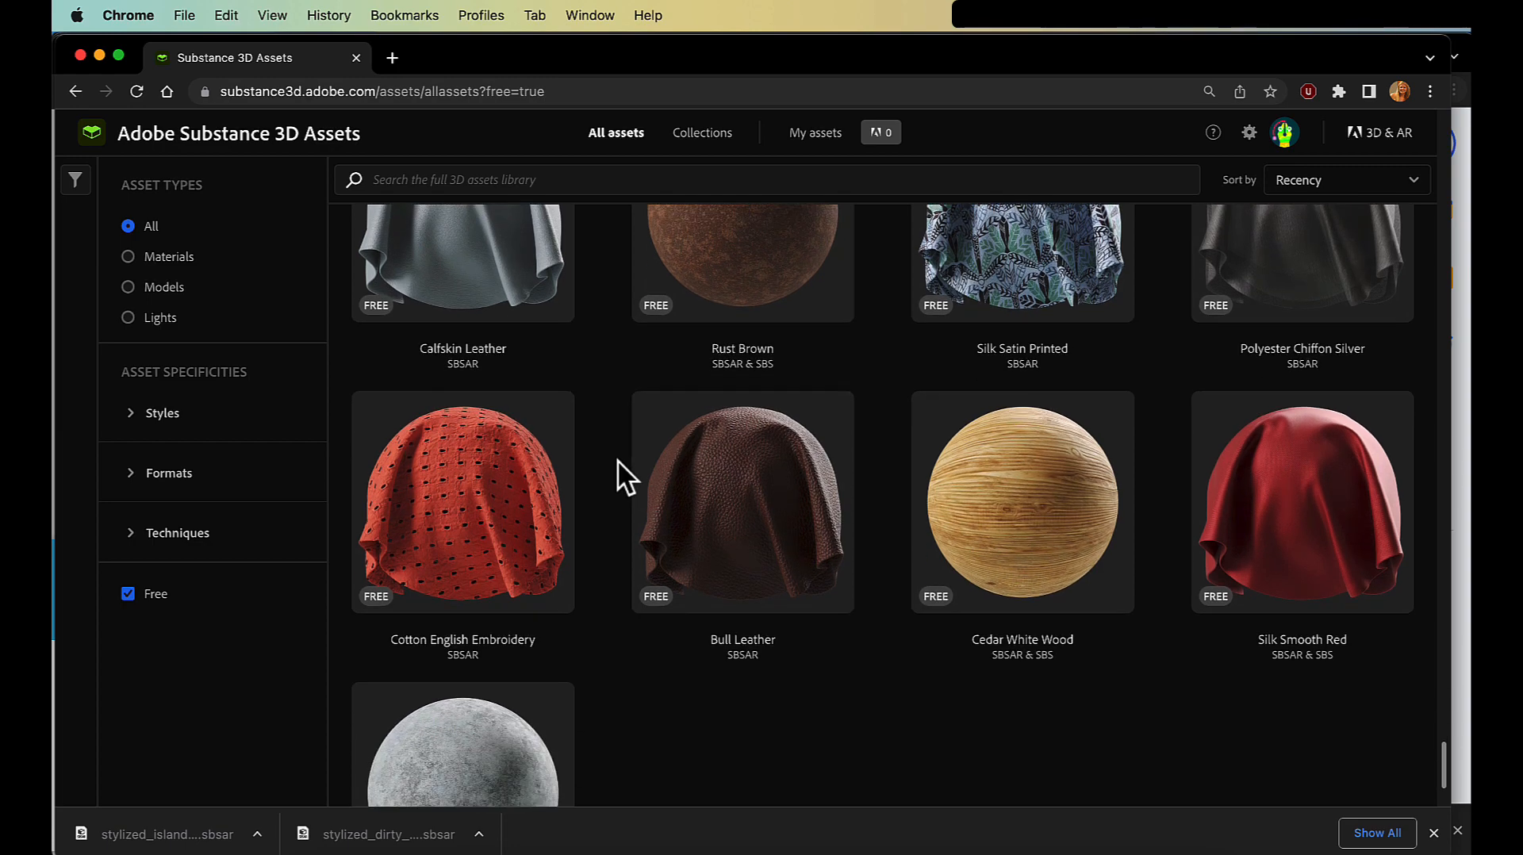
scroll(617, 460, down, 4)
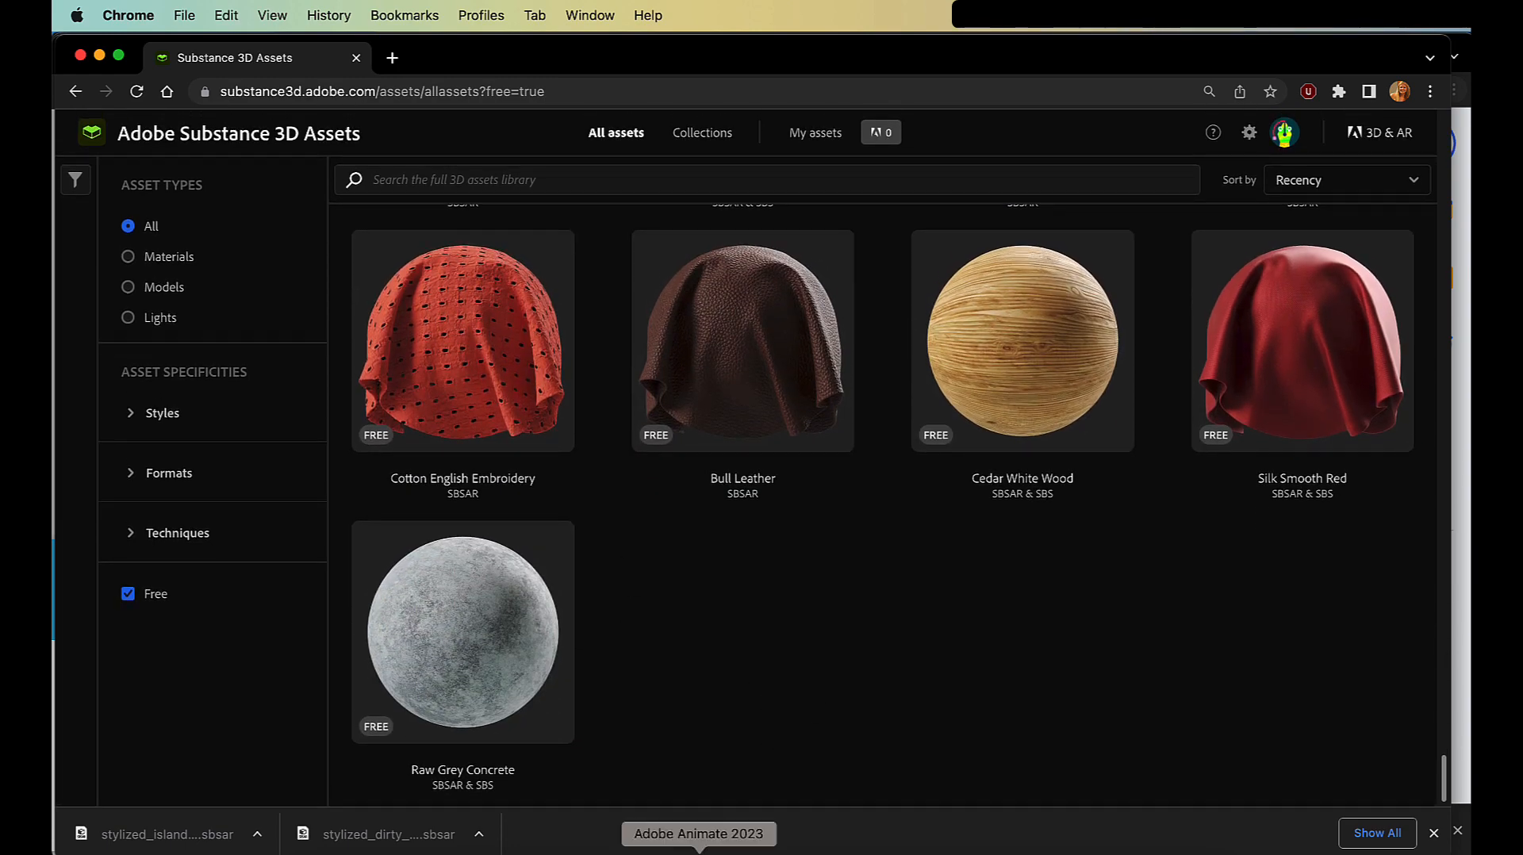
Step: Switch to Substance 3D Stager and add the Crystal starter model to the scene near the tree
click(850, 852)
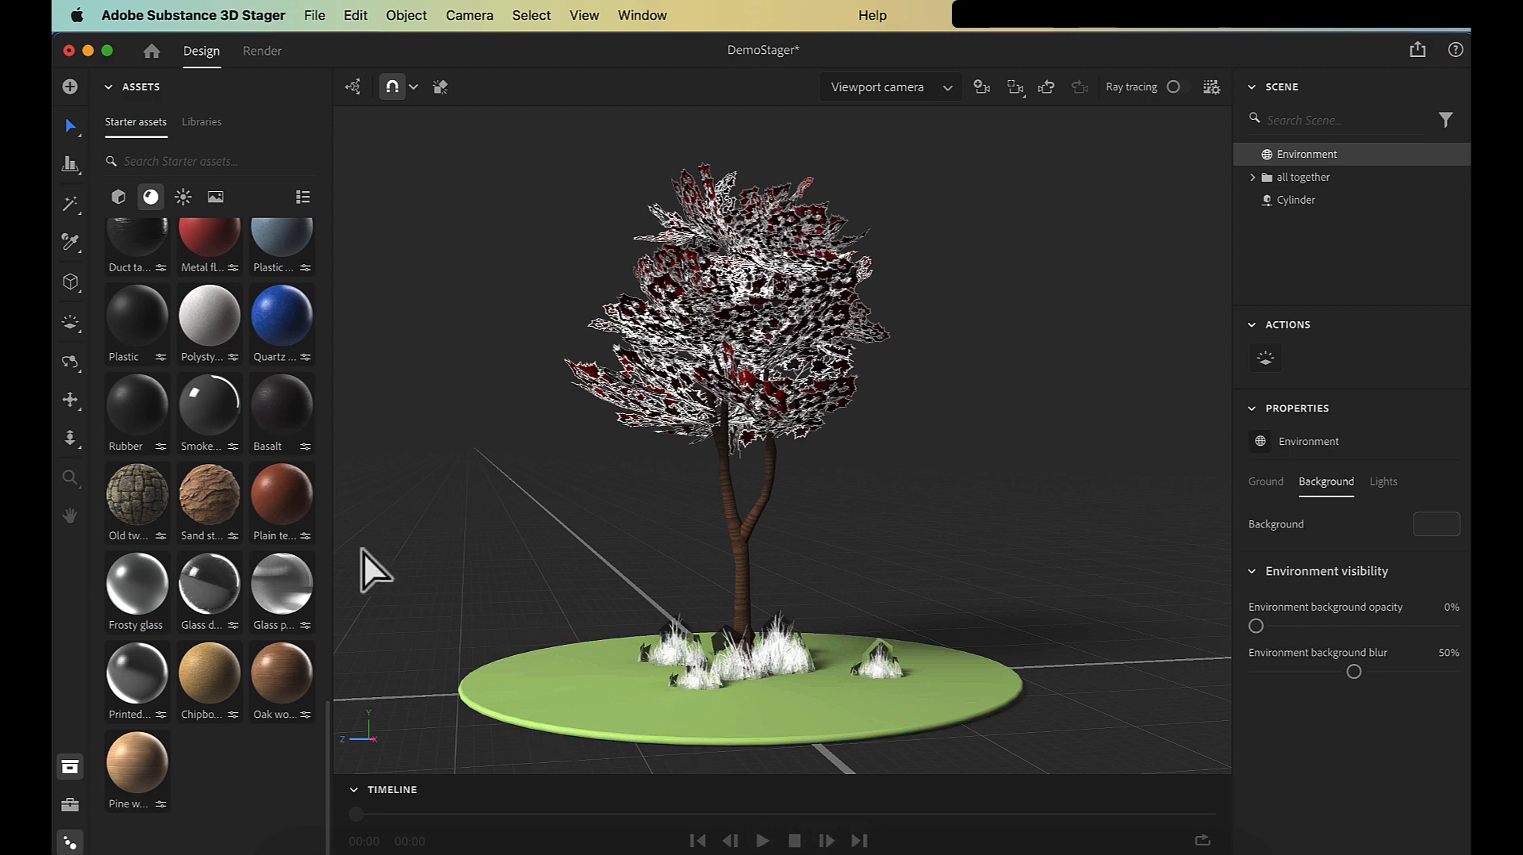
click(116, 198)
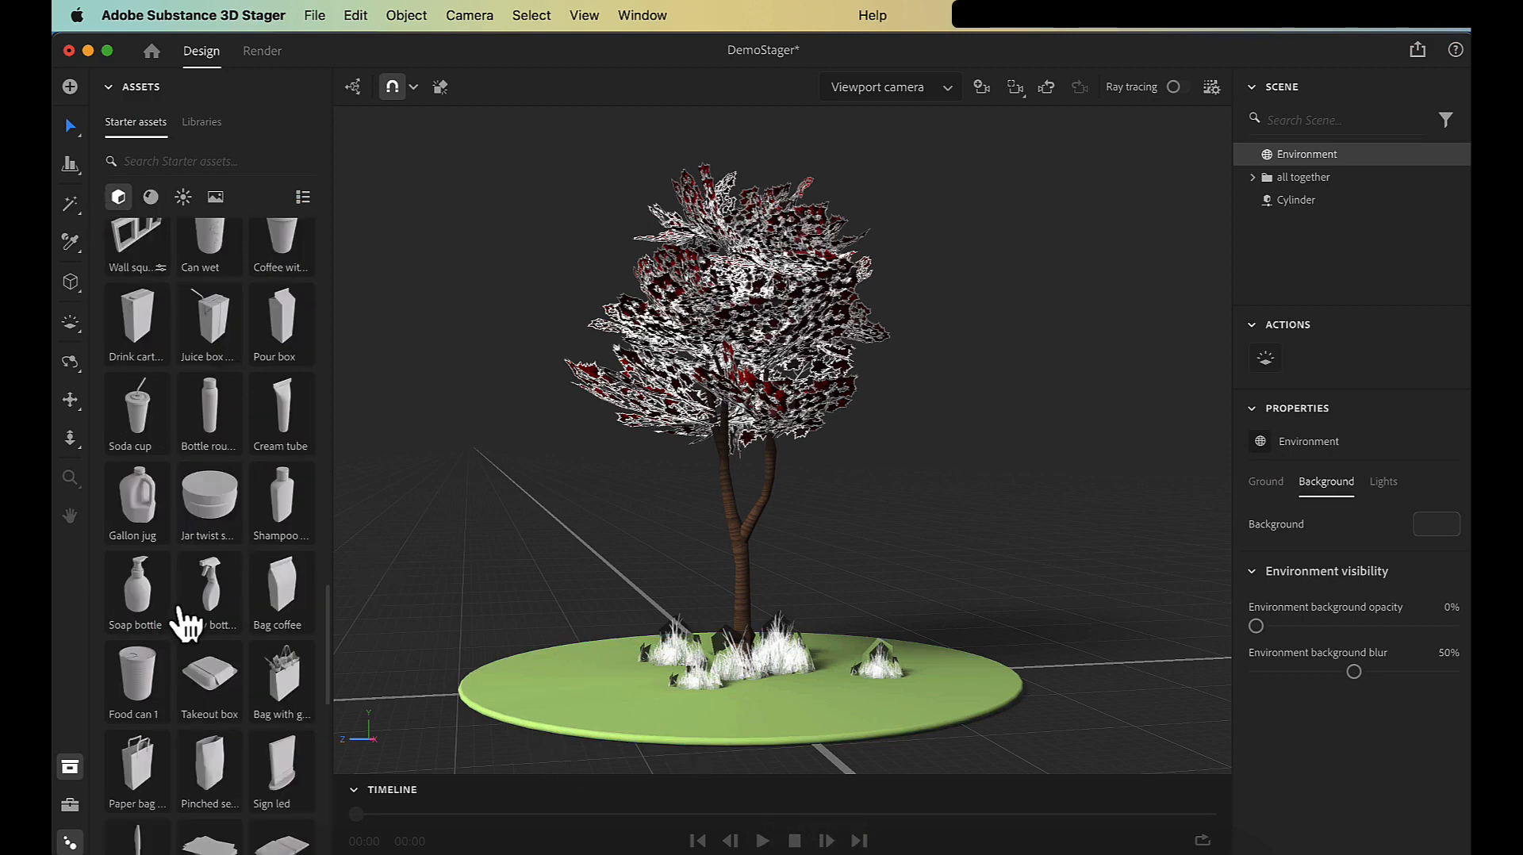
scroll(187, 621, down, 10)
scroll(187, 617, up, 15)
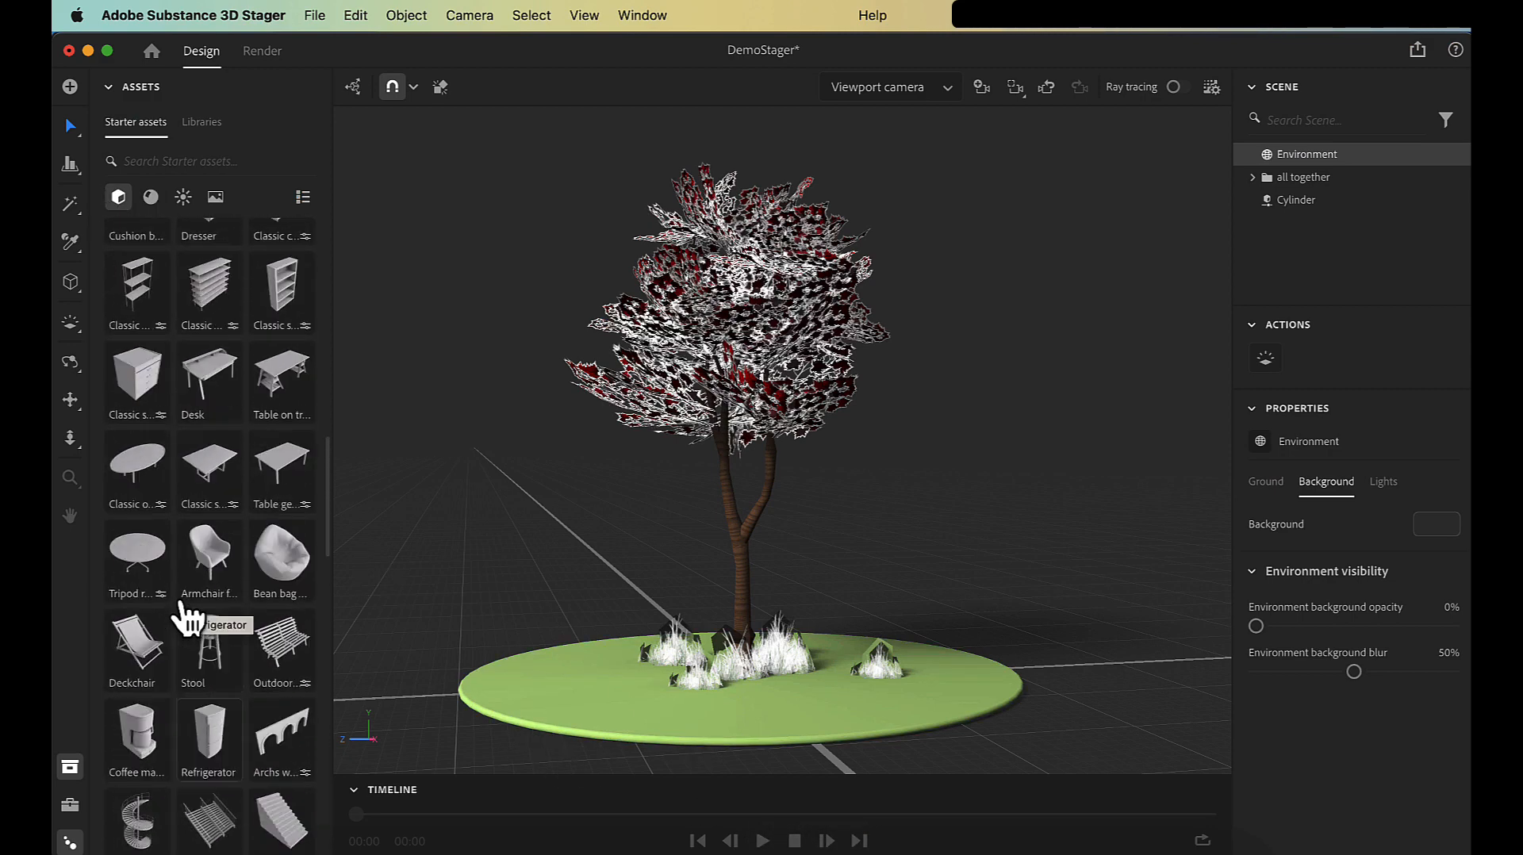
scroll(183, 597, up, 1)
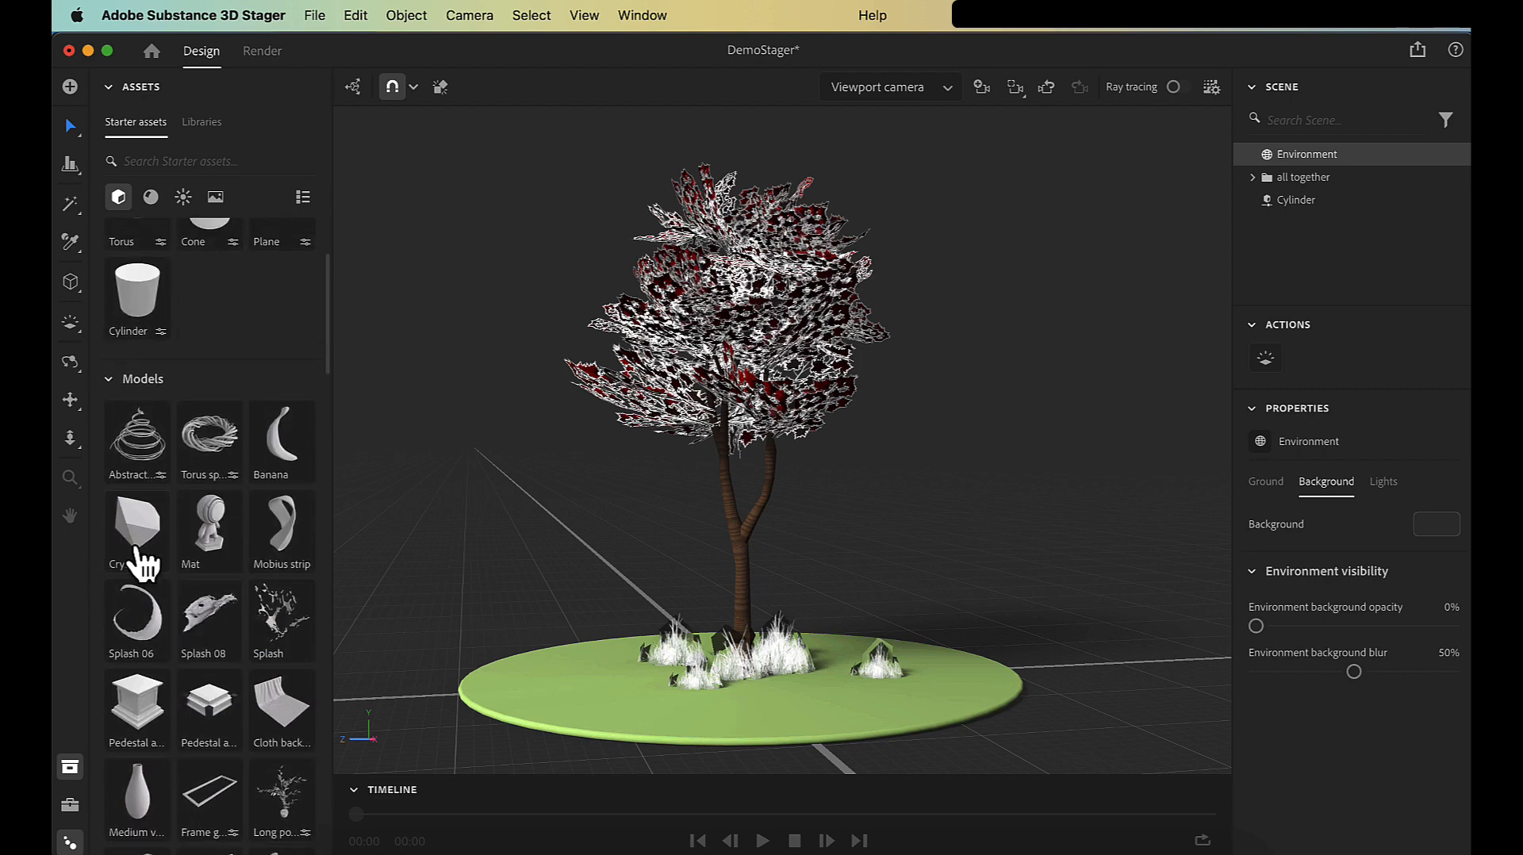
drag(142, 563, 585, 591)
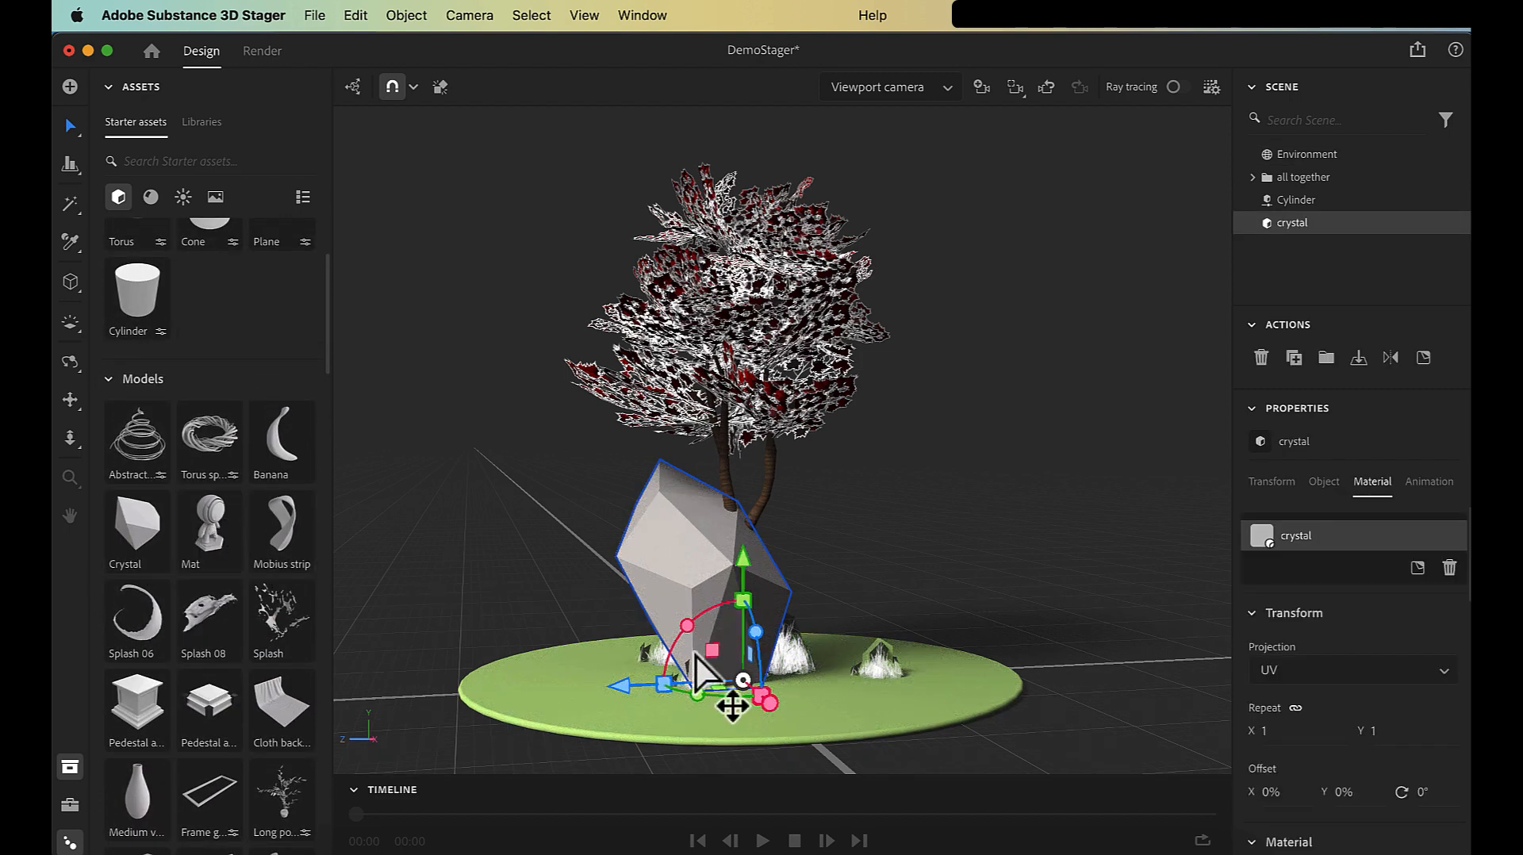
Step: Move the crystal horizontally across the green base, away from the tree trunk
scroll(695, 654, up, 2)
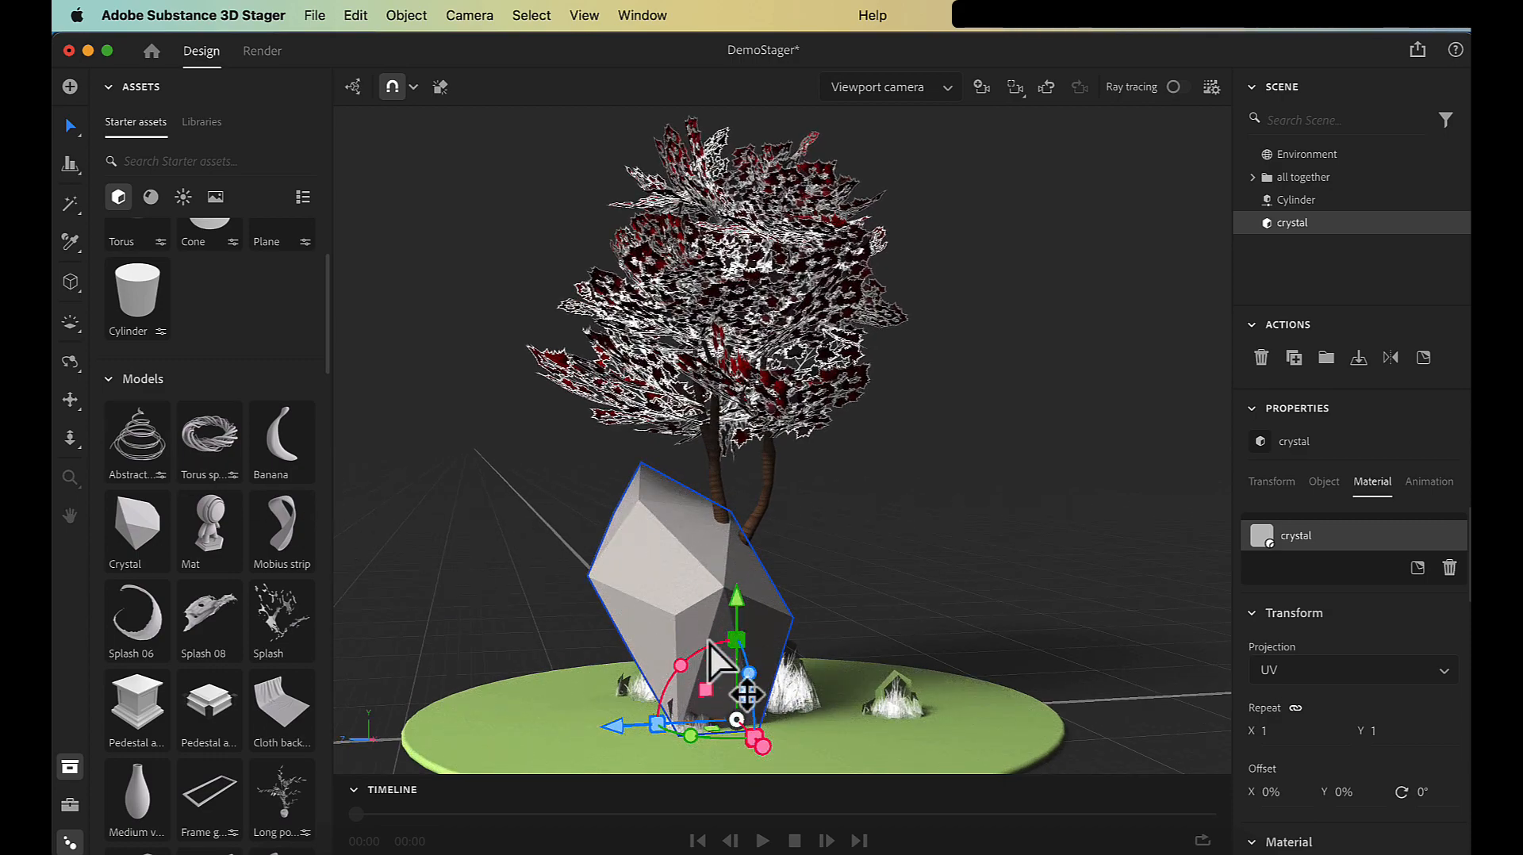
alt+drag(709, 642, 920, 585)
alt+right_drag(795, 460, 950, 732)
alt+middle_drag(953, 654, 996, 307)
alt+right_drag(983, 555, 950, 483)
alt+drag(953, 496, 948, 614)
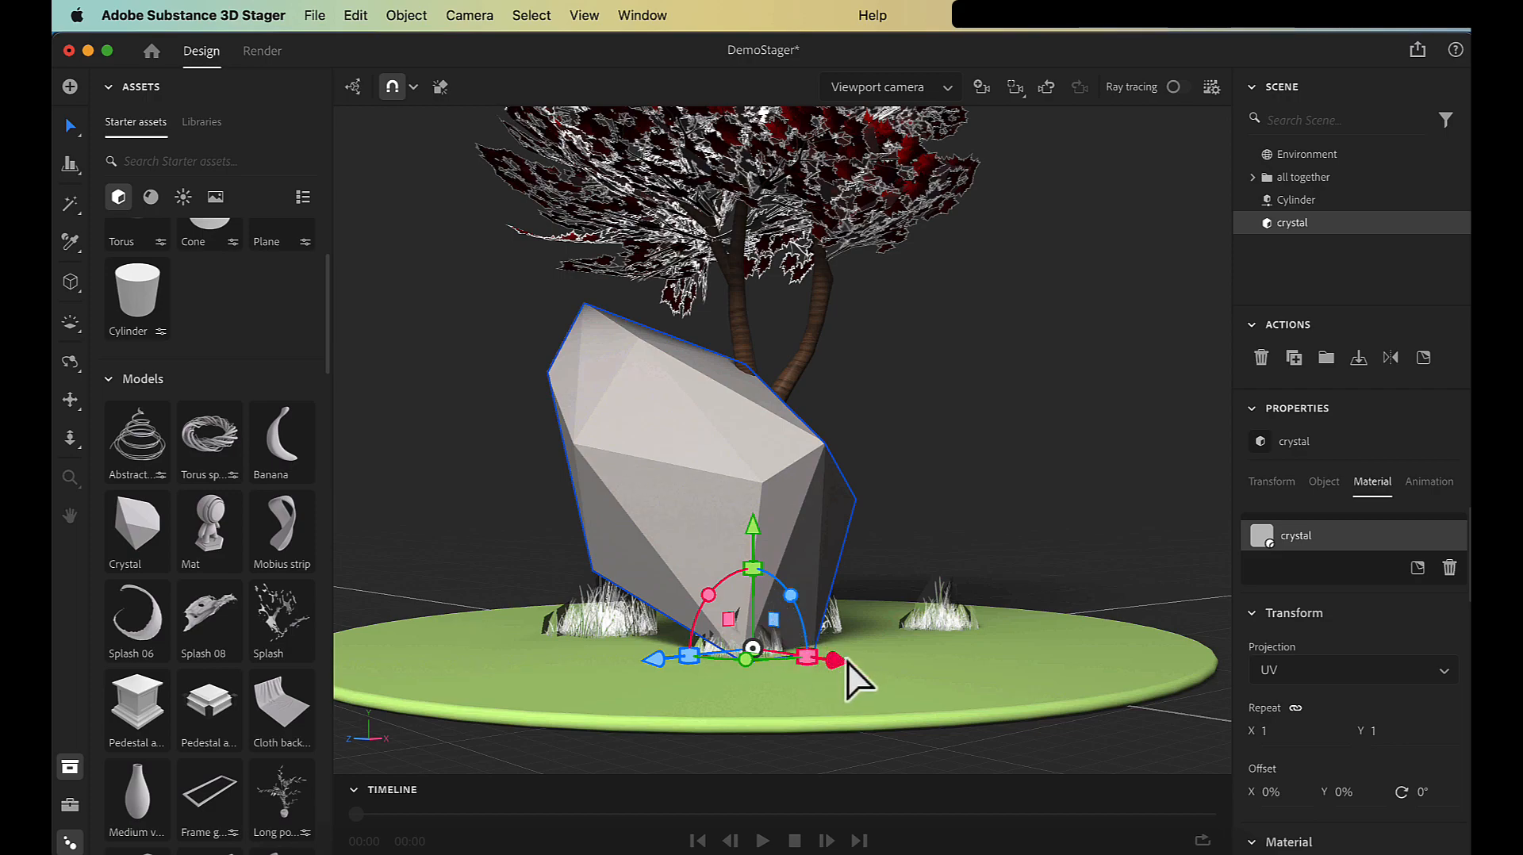
drag(844, 660, 682, 632)
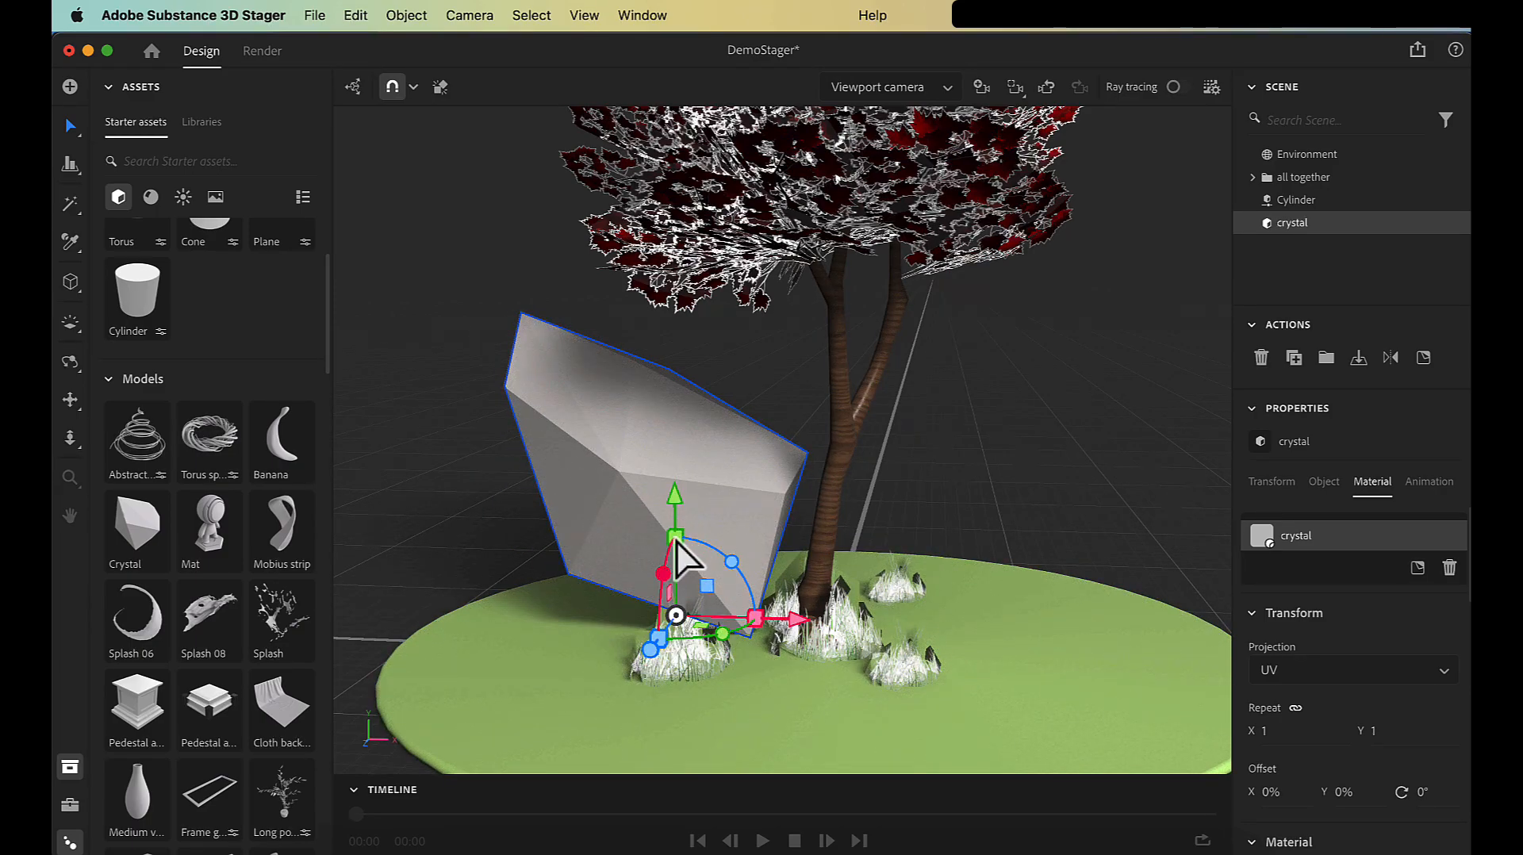
Step: Set the crystal down tilted on the green base and scale it down uniformly to a small rock
drag(676, 540, 640, 549)
key(super+z)
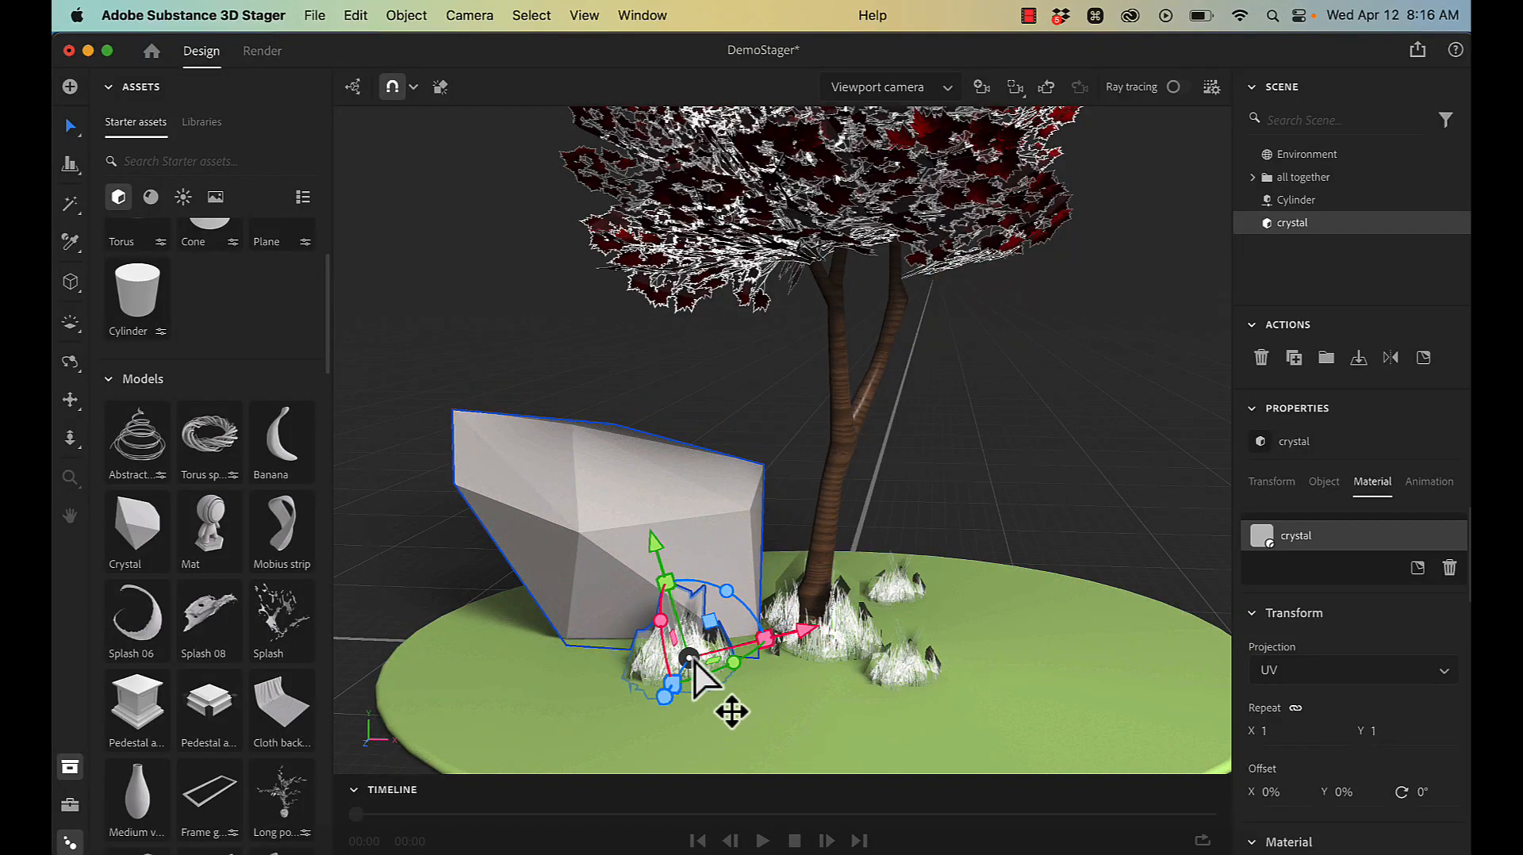
drag(690, 663, 743, 637)
key(super+z)
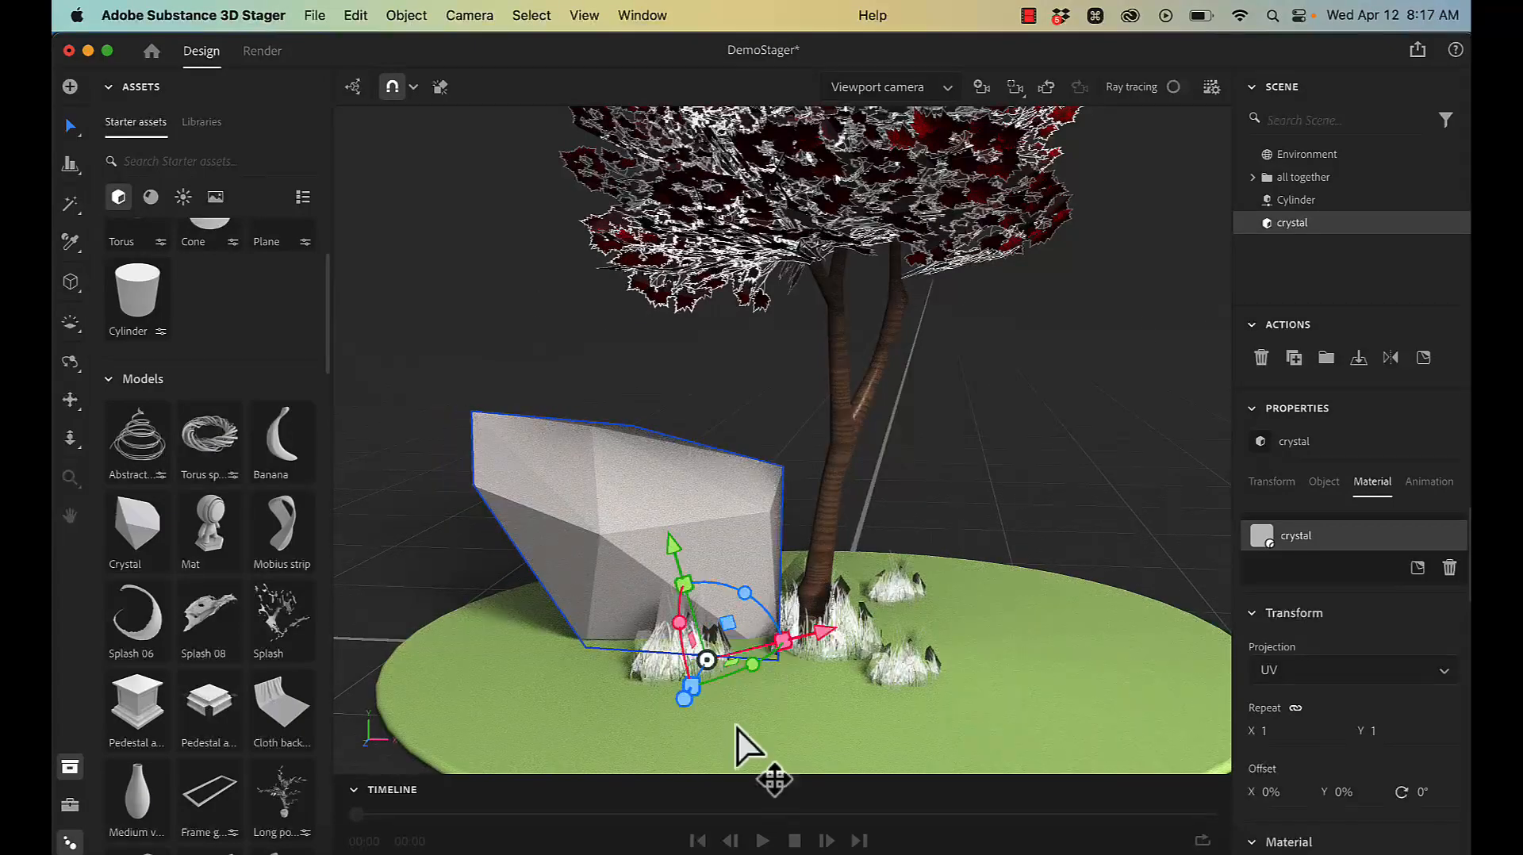
drag(687, 586, 713, 626)
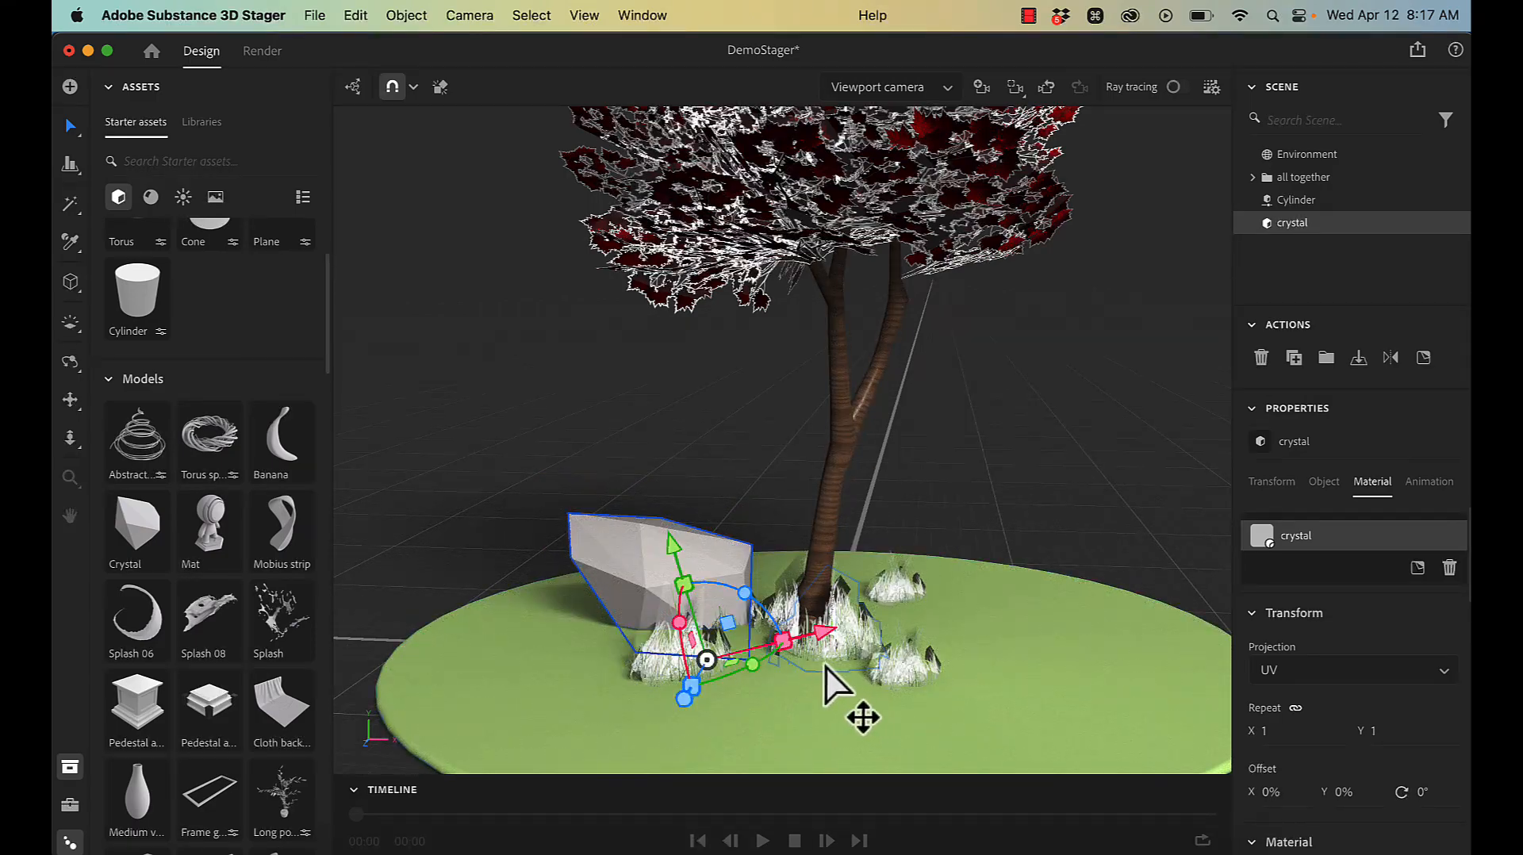
Step: Turn the crystal about its vertical axis and position it among the grass tufts beside the trunk
alt+drag(802, 690, 686, 688)
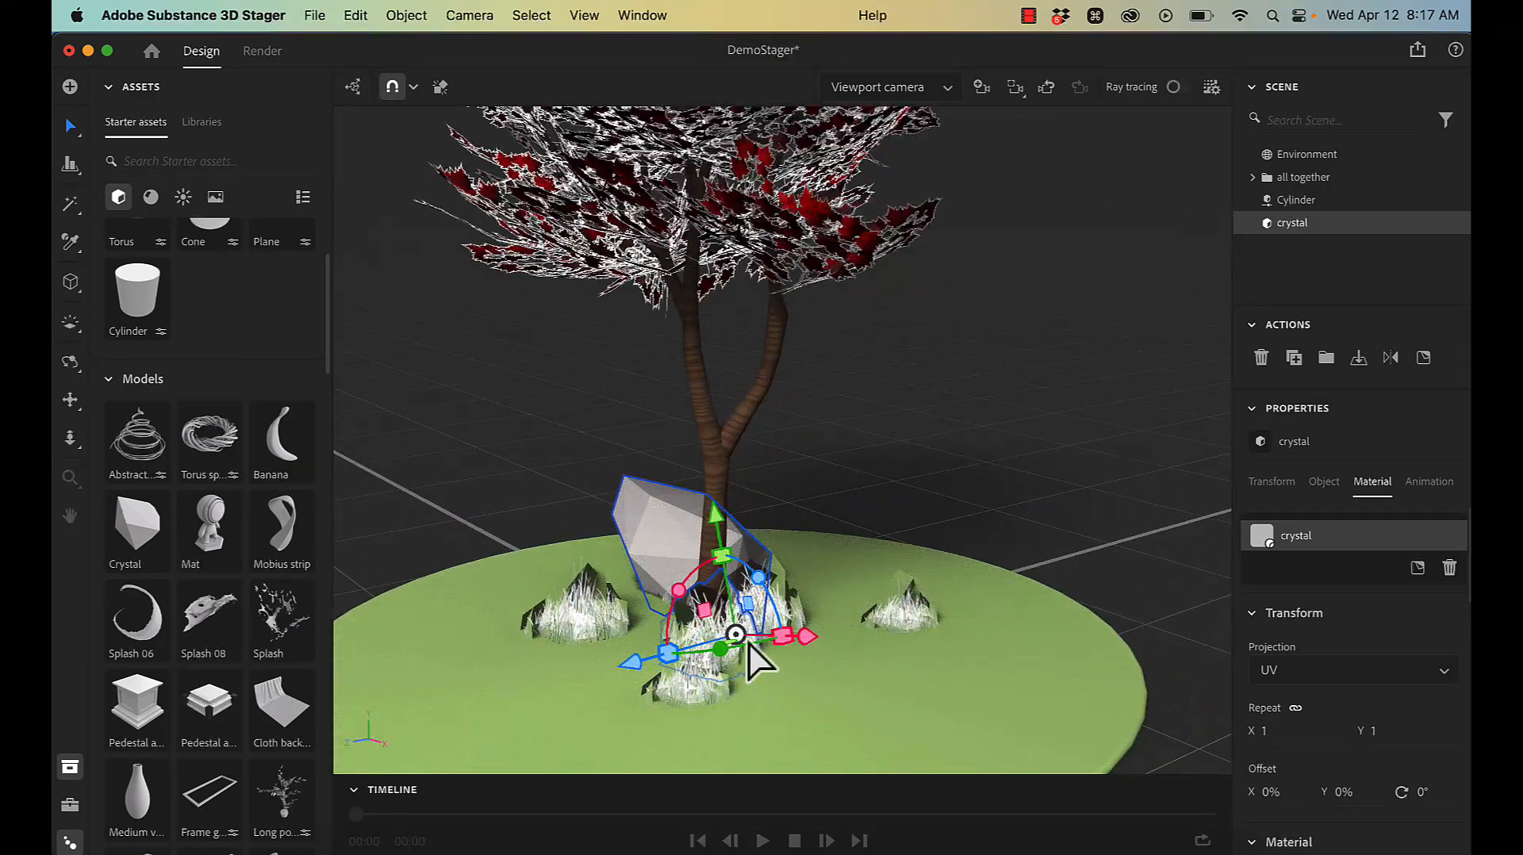
drag(749, 643, 773, 639)
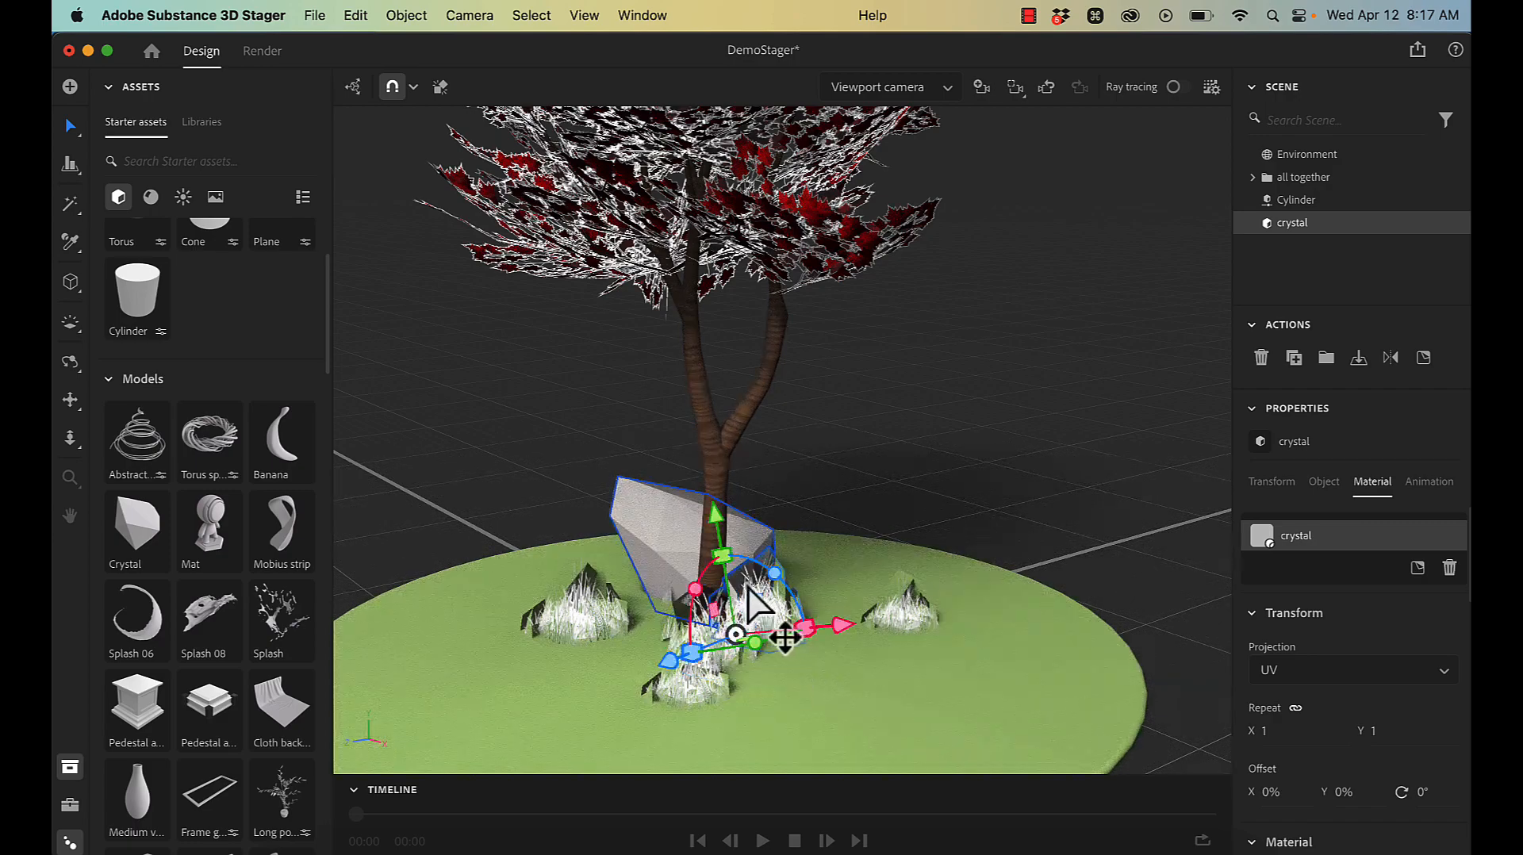
drag(667, 665, 635, 695)
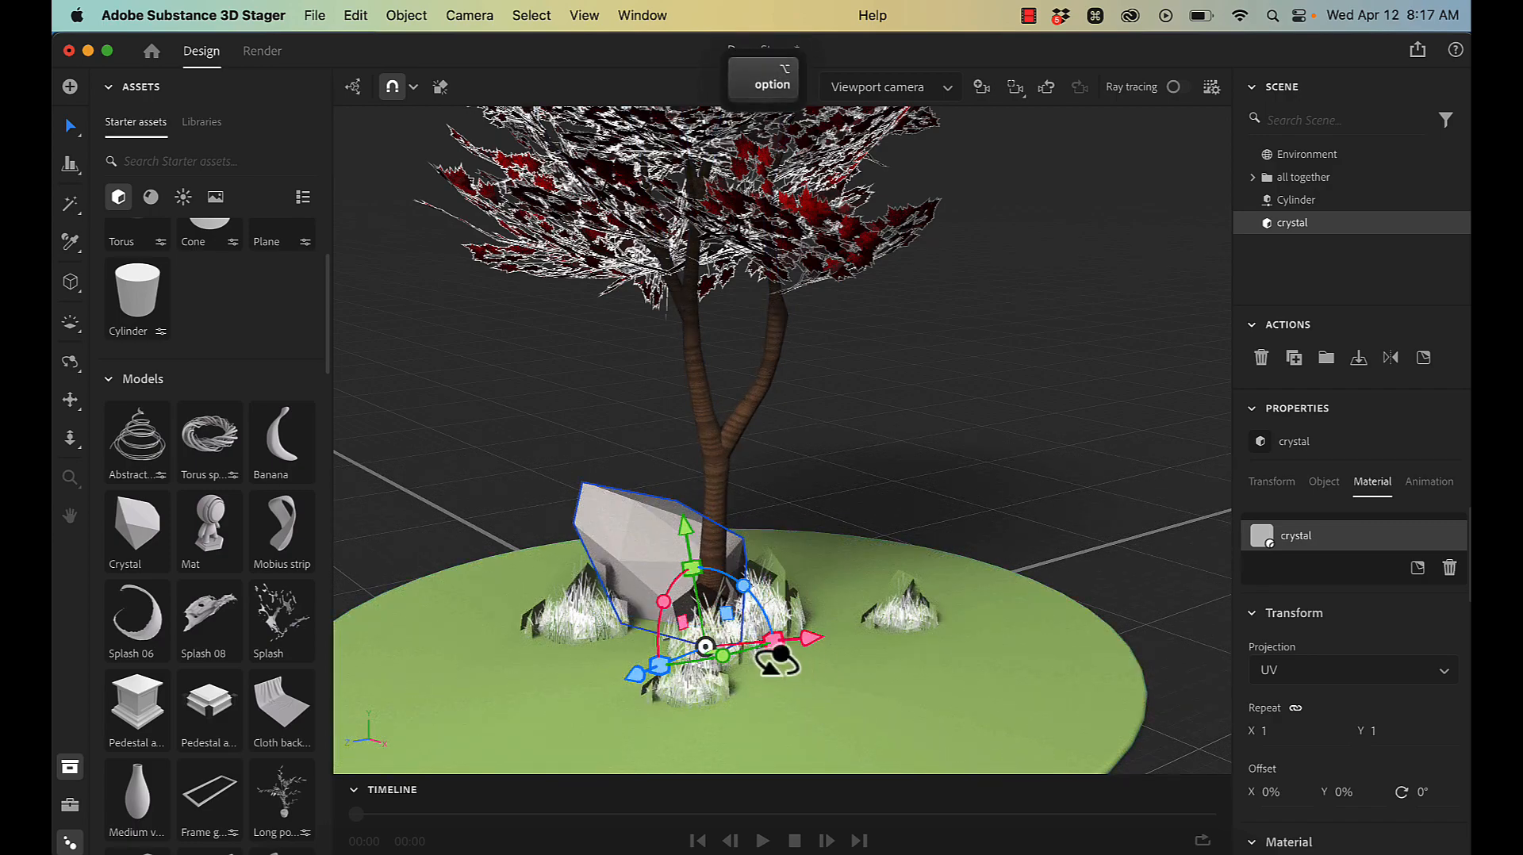
alt+drag(775, 665, 802, 639)
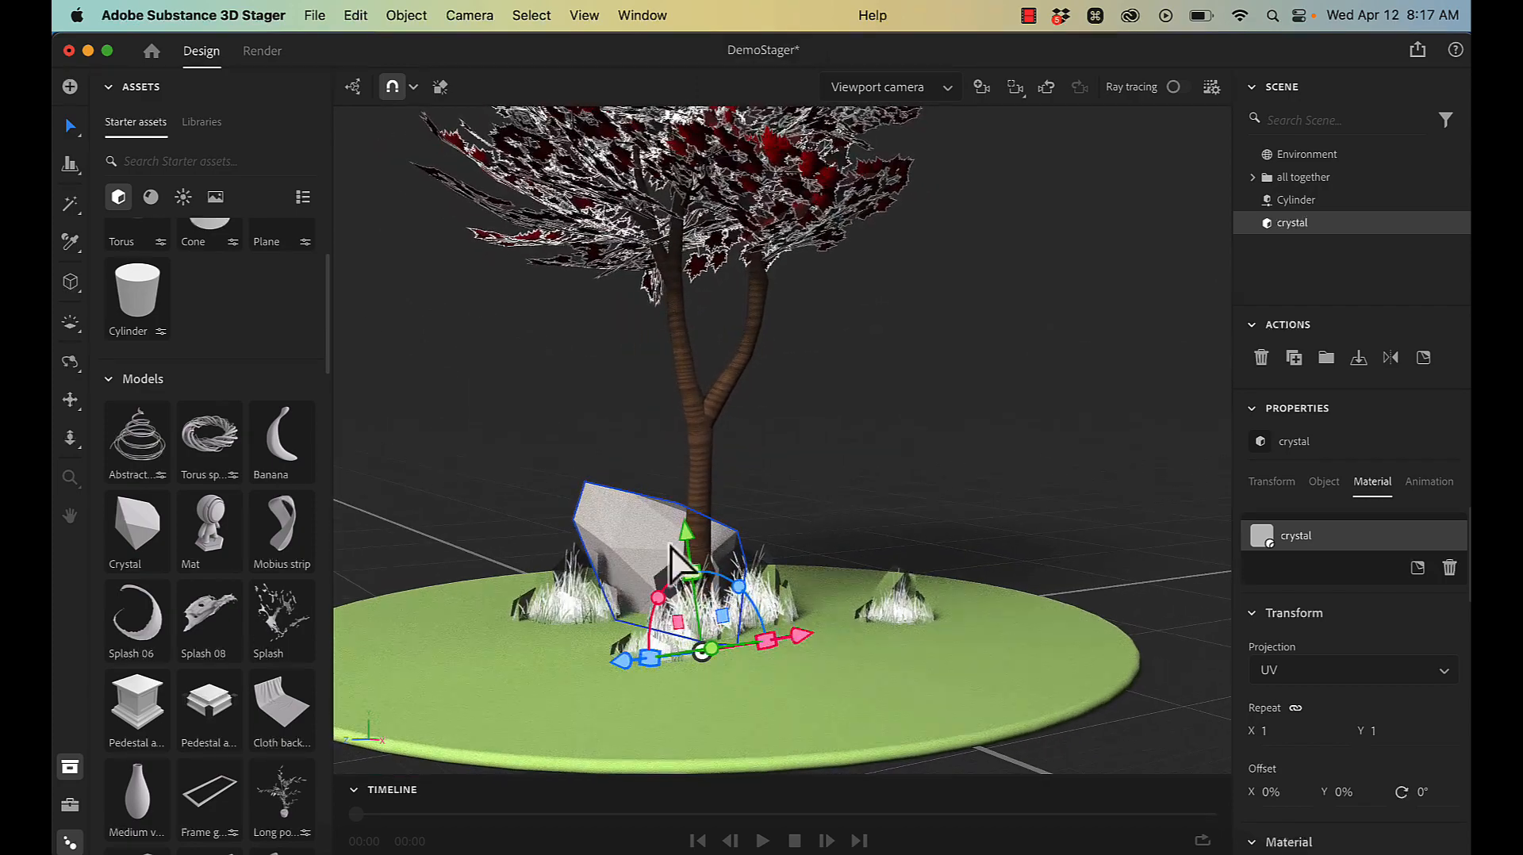
Step: Add a new default project material and import stylized_island_cliff.sbsar from the Downloads folder
scroll(211, 611, down, 7)
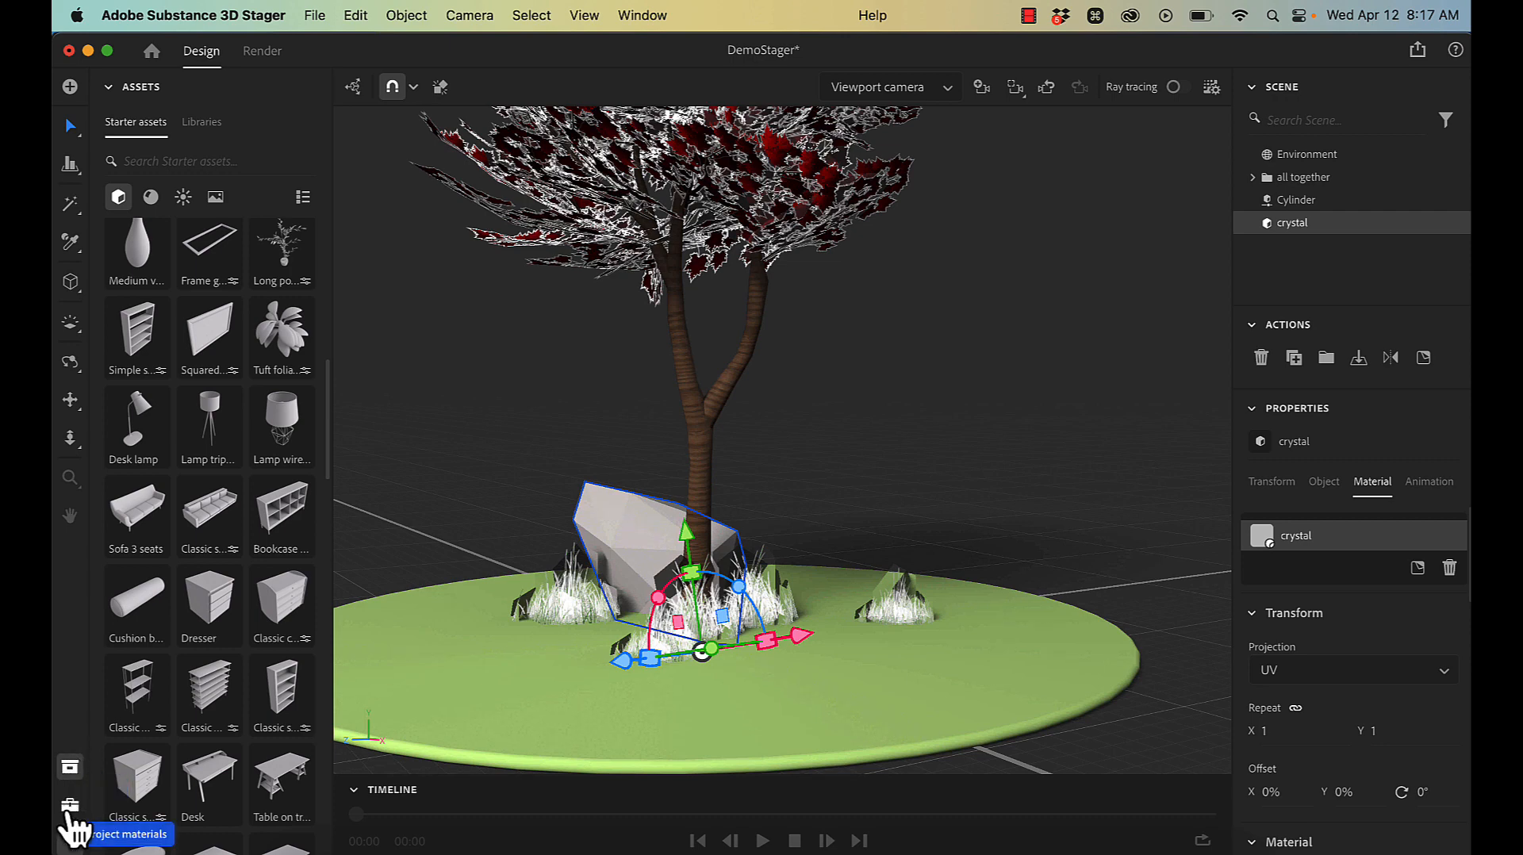
click(69, 807)
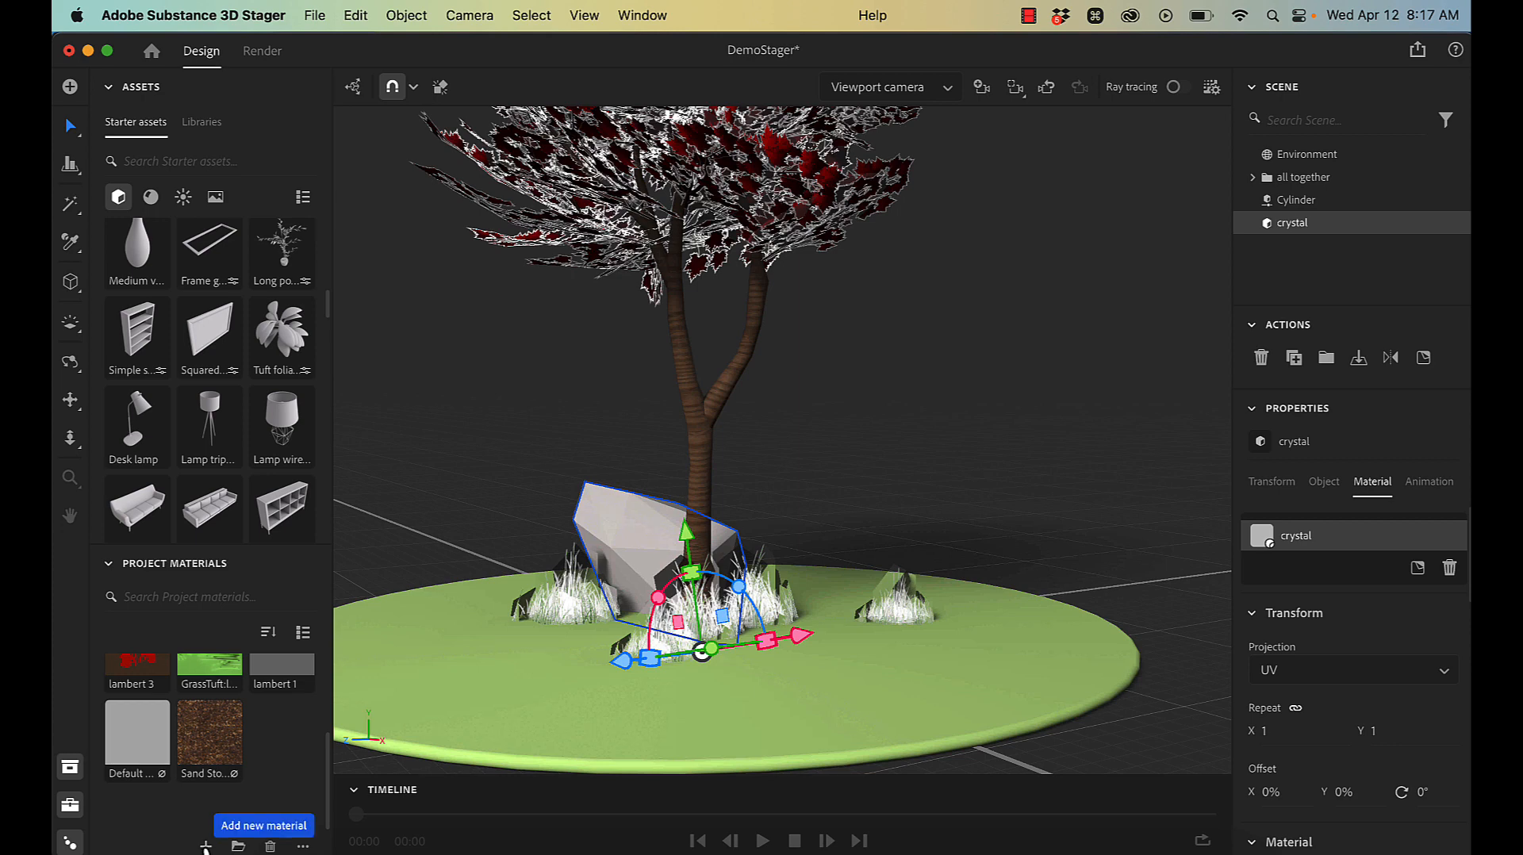
click(205, 847)
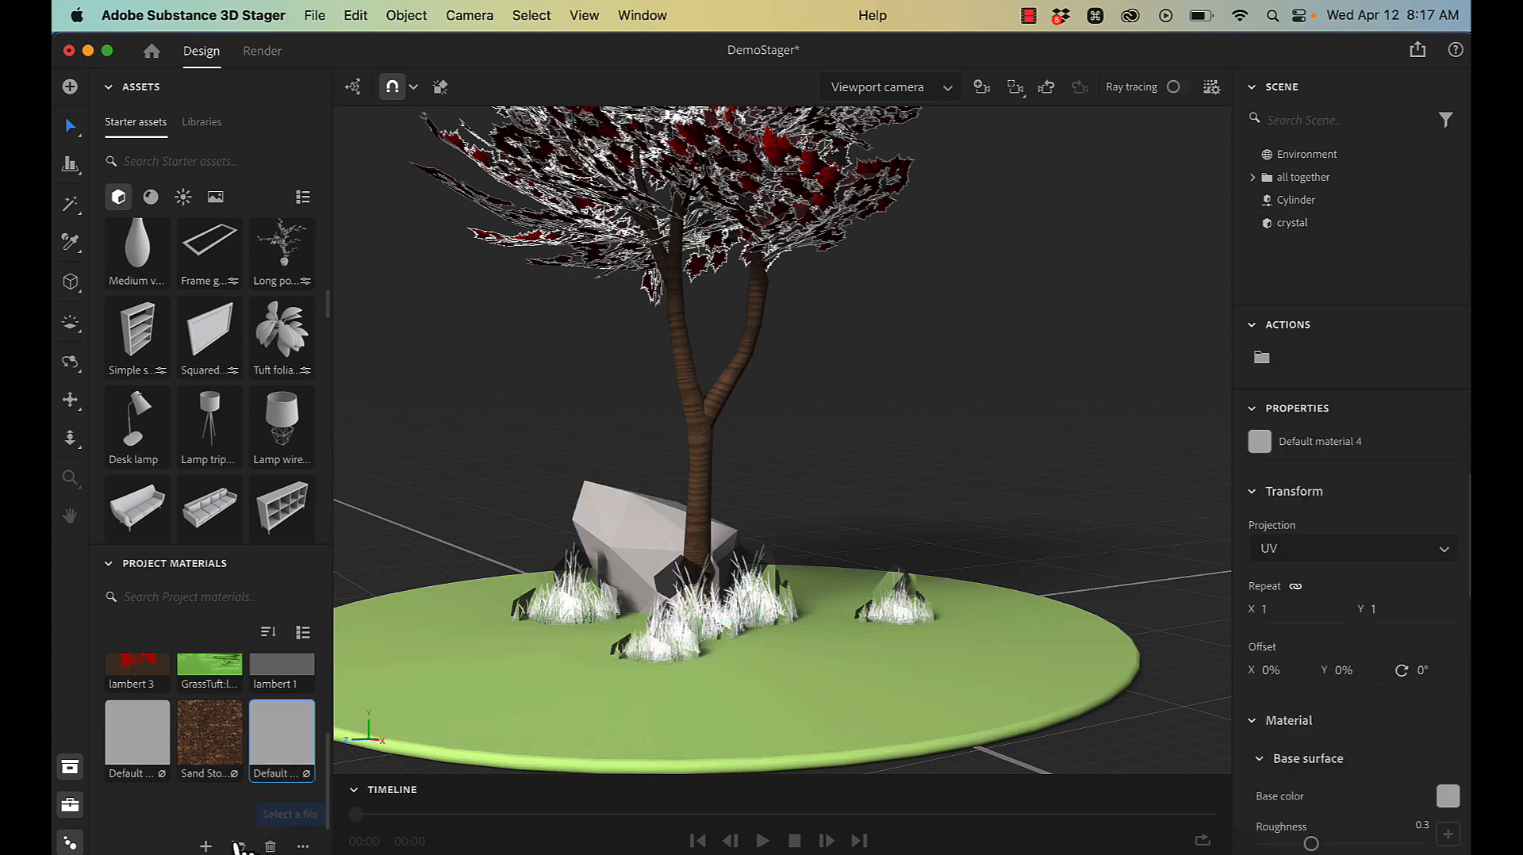
click(238, 846)
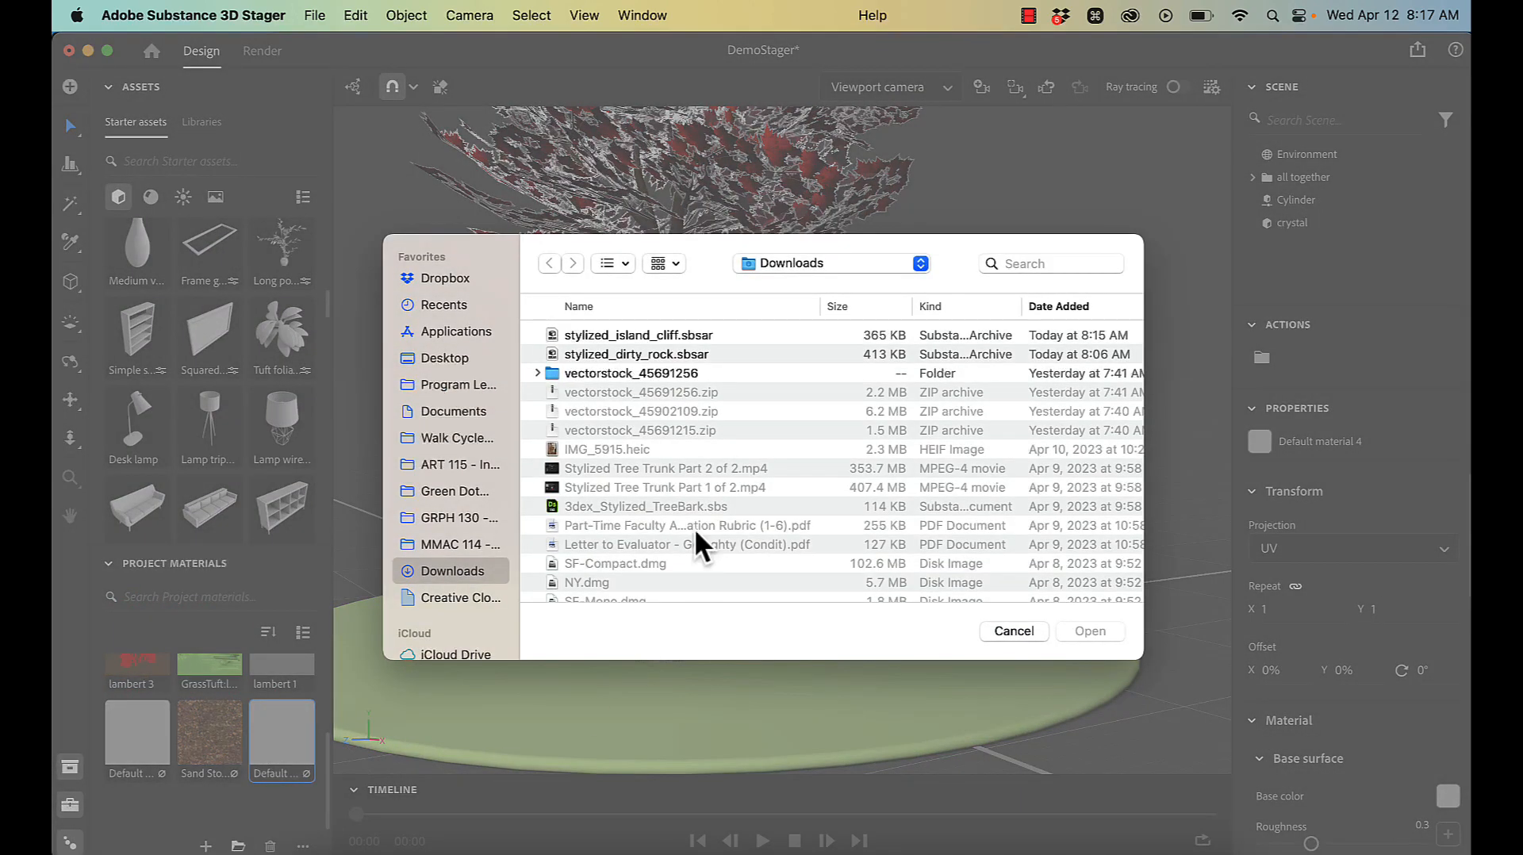
click(663, 334)
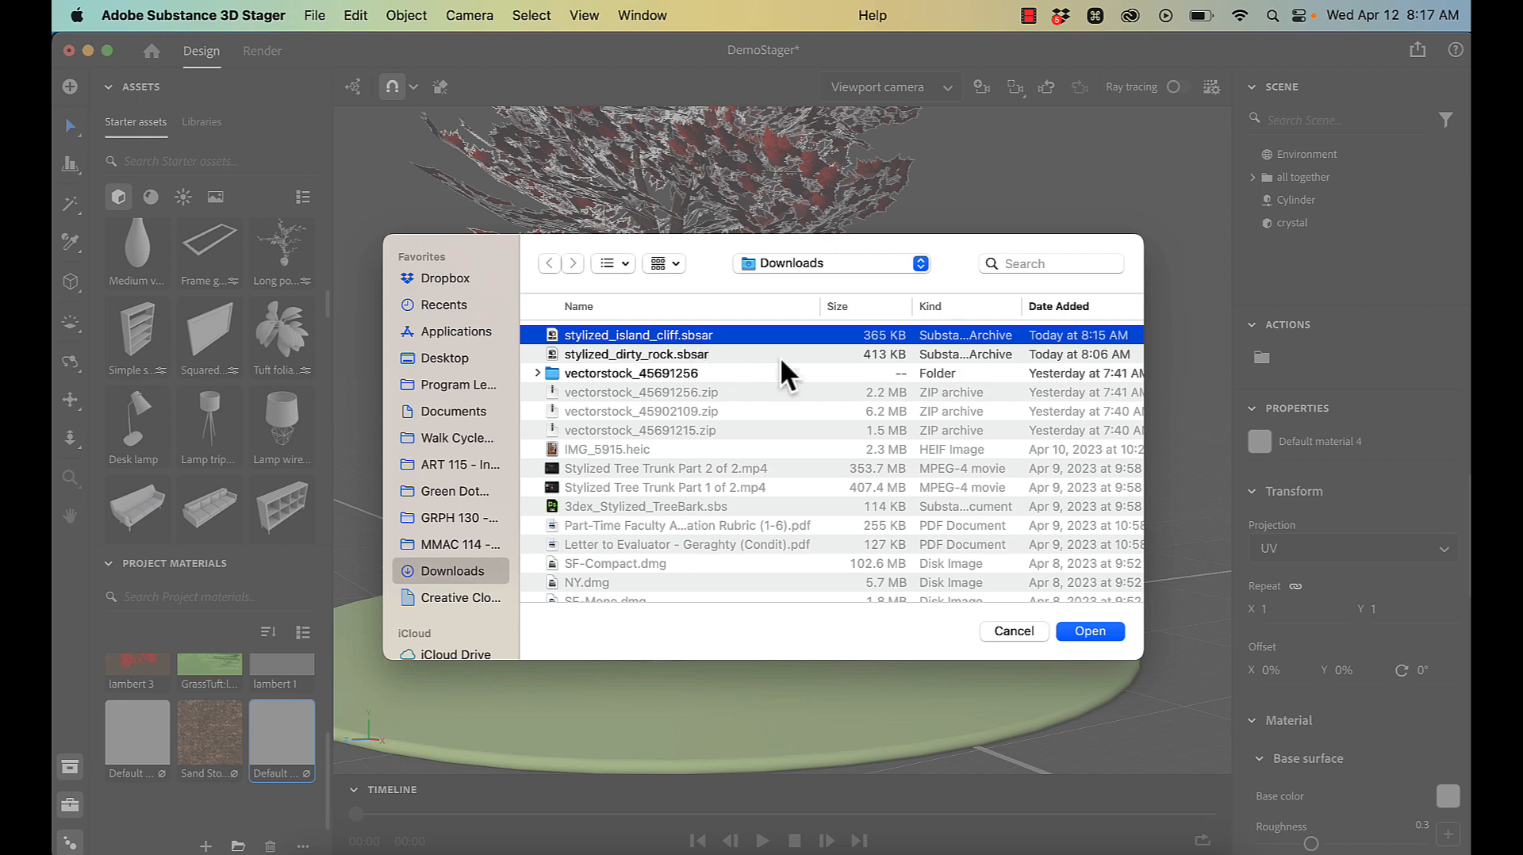
click(1108, 631)
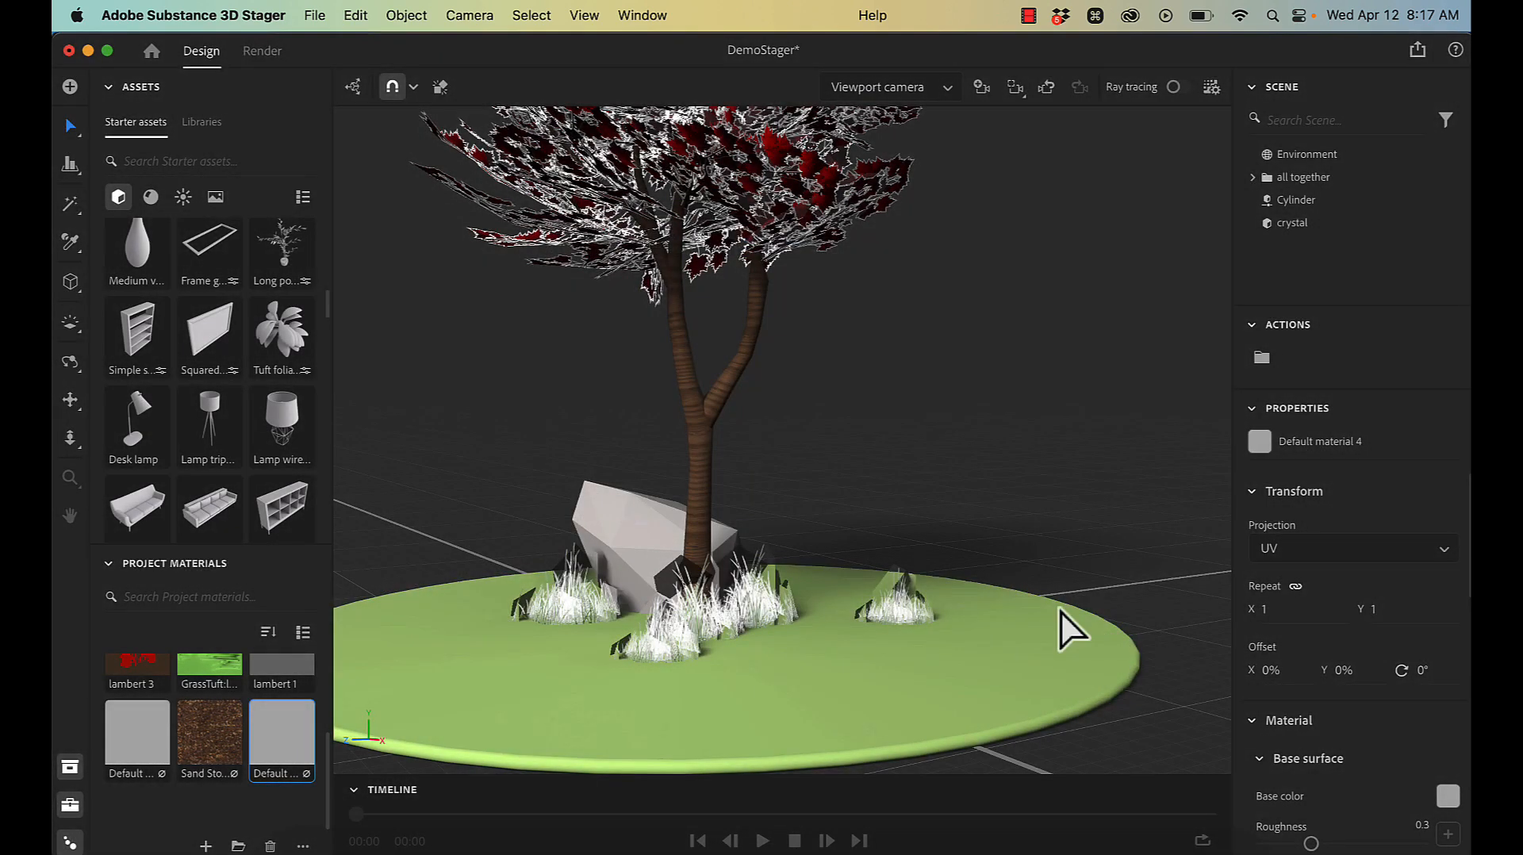
Step: Apply the Stylized Island Cliff material to the crystal, deselect it, and frame the whole tree scene
drag(141, 832, 610, 502)
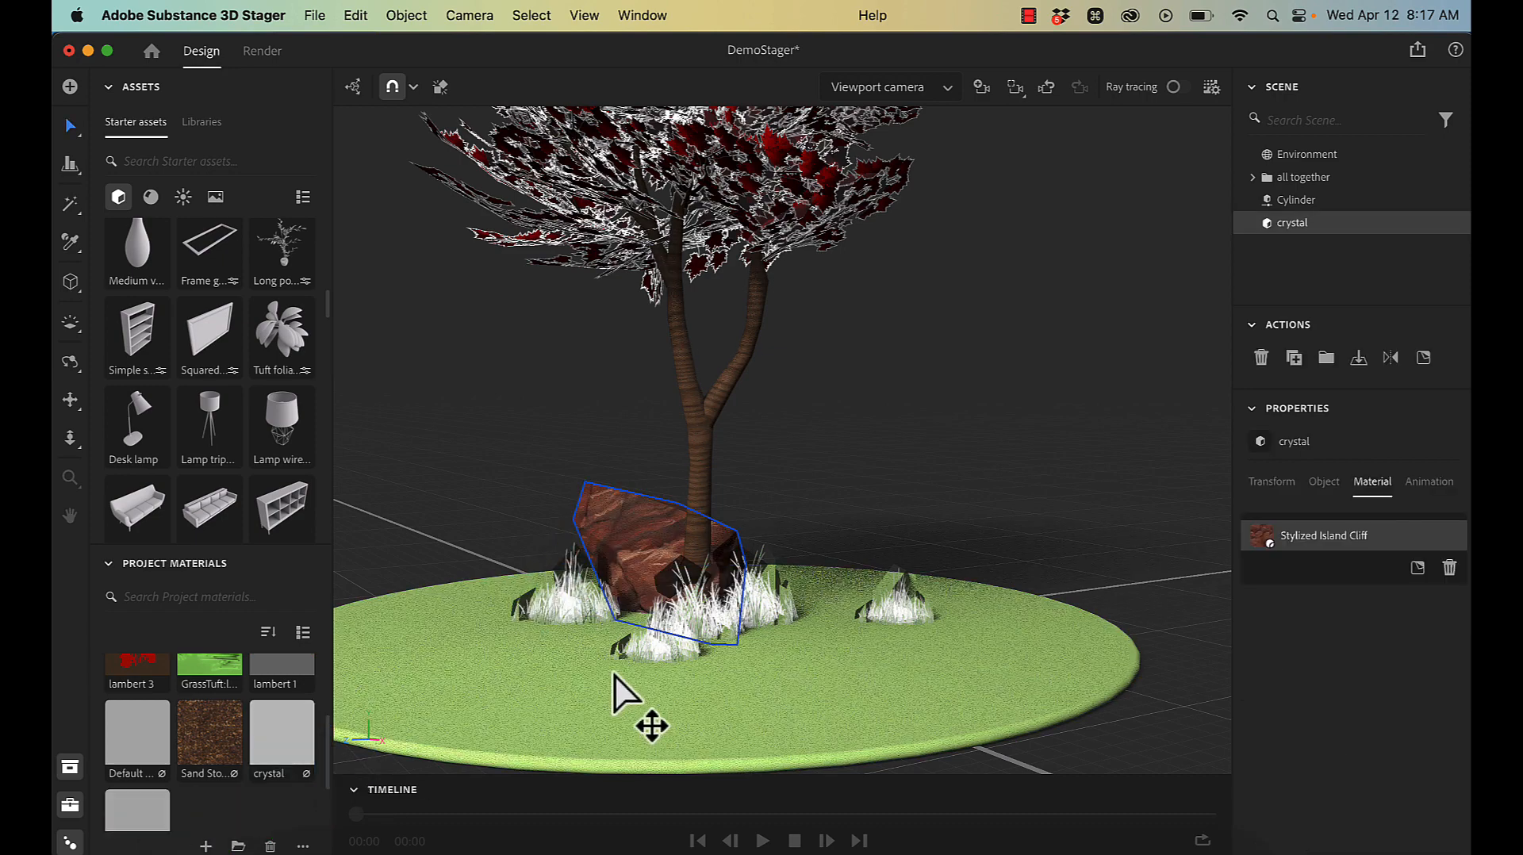
click(429, 488)
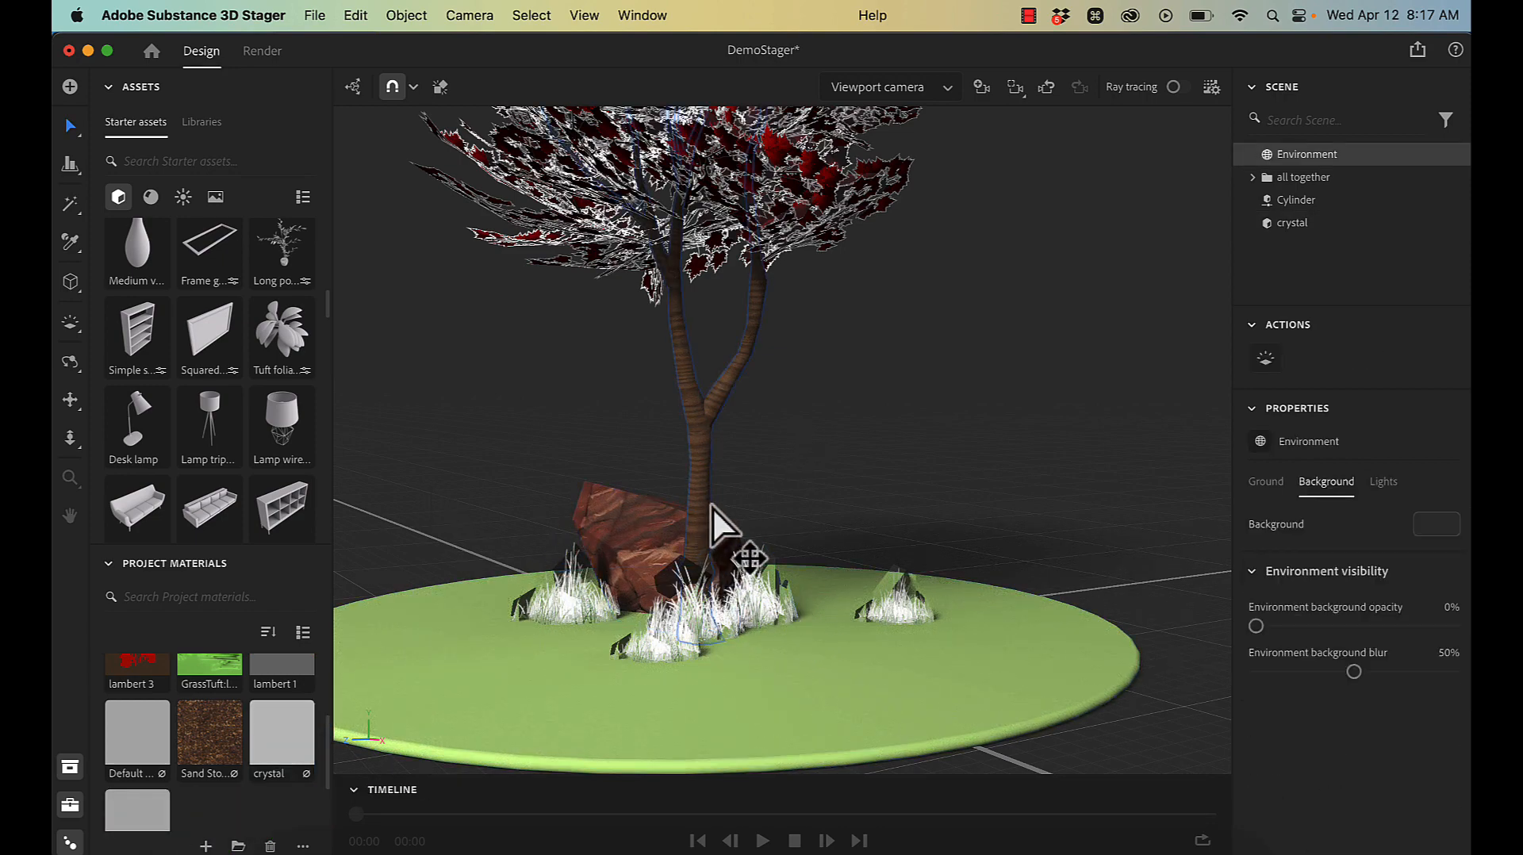
mouse_move(612, 674)
alt+mouse_down()
mouse_move(710, 646)
mouse_move(534, 650)
mouse_move(588, 663)
alt+mouse_up()
alt+right_drag(587, 663, 641, 622)
alt+middle_drag(642, 624, 714, 705)
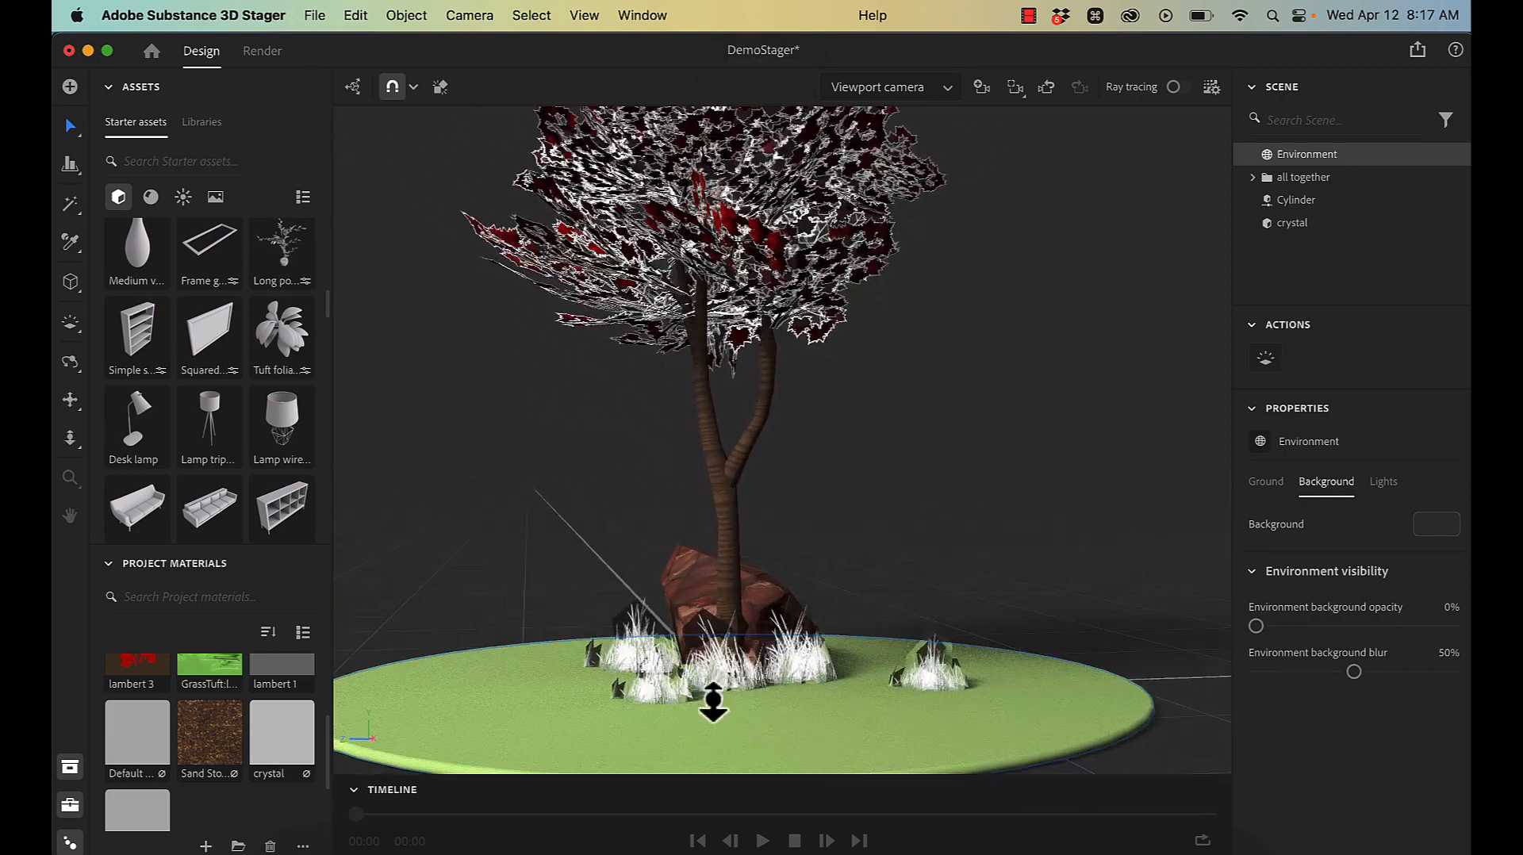
alt+right_drag(714, 703, 706, 688)
alt+middle_drag(708, 689, 720, 768)
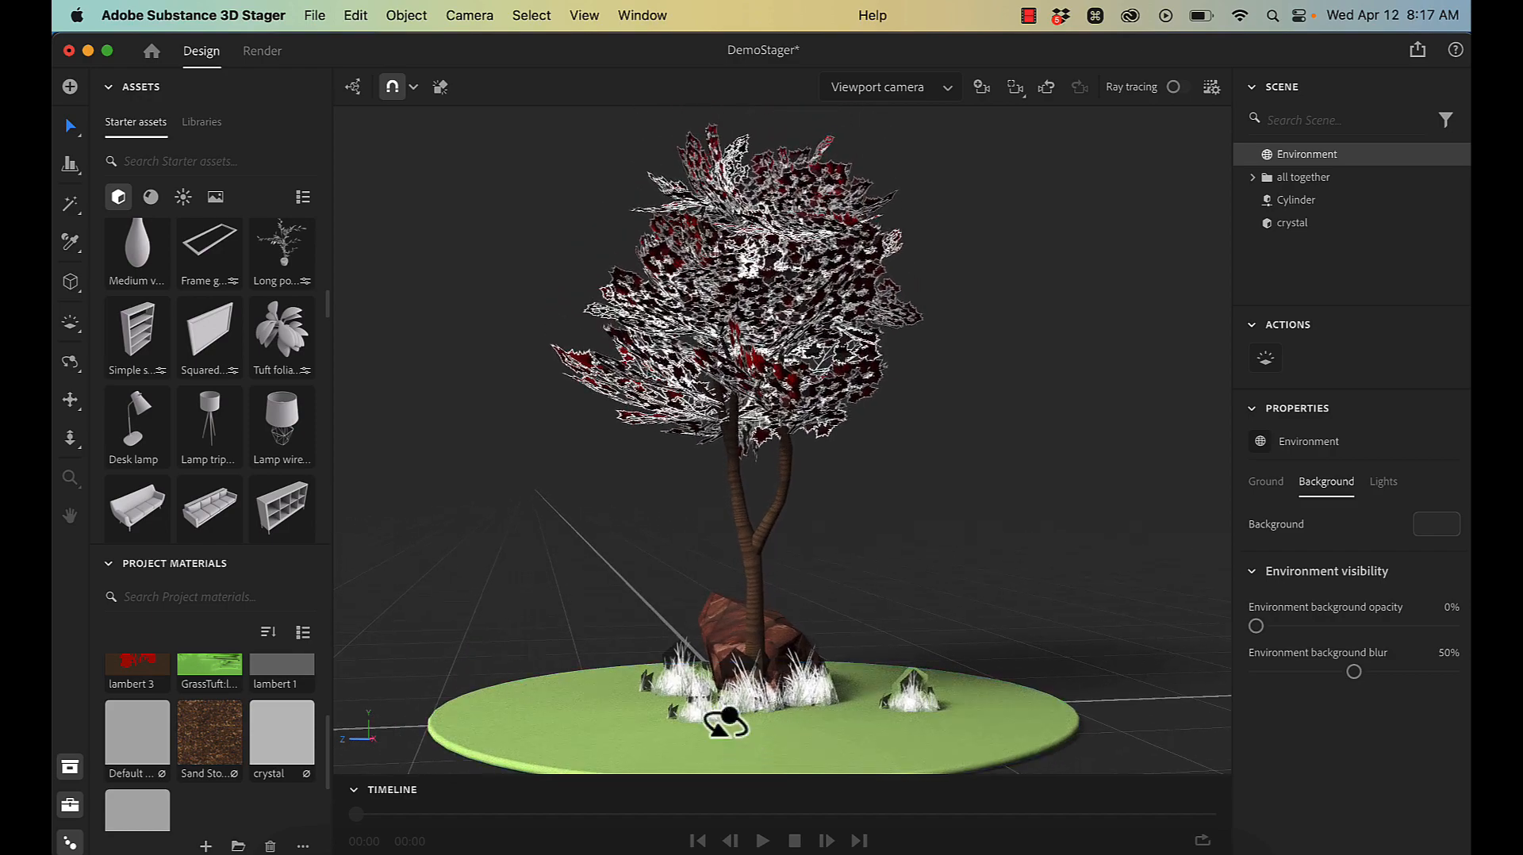
Step: Scale the crystal rock at the base of the trunk down a little further
alt+drag(724, 720, 766, 736)
alt+right_drag(767, 737, 806, 712)
alt+middle_drag(806, 711, 788, 683)
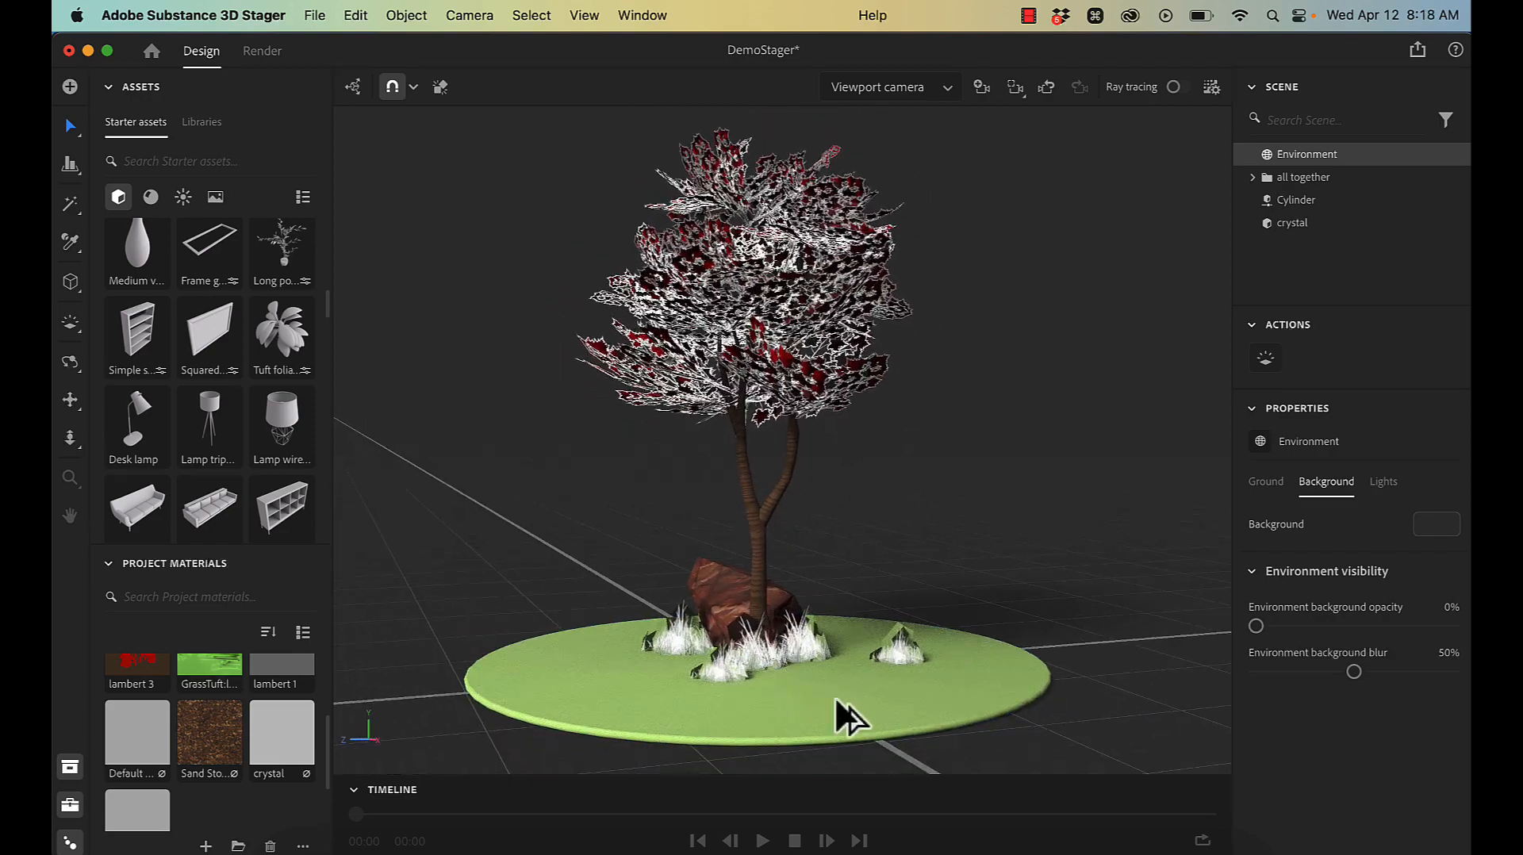
click(723, 602)
key(r)
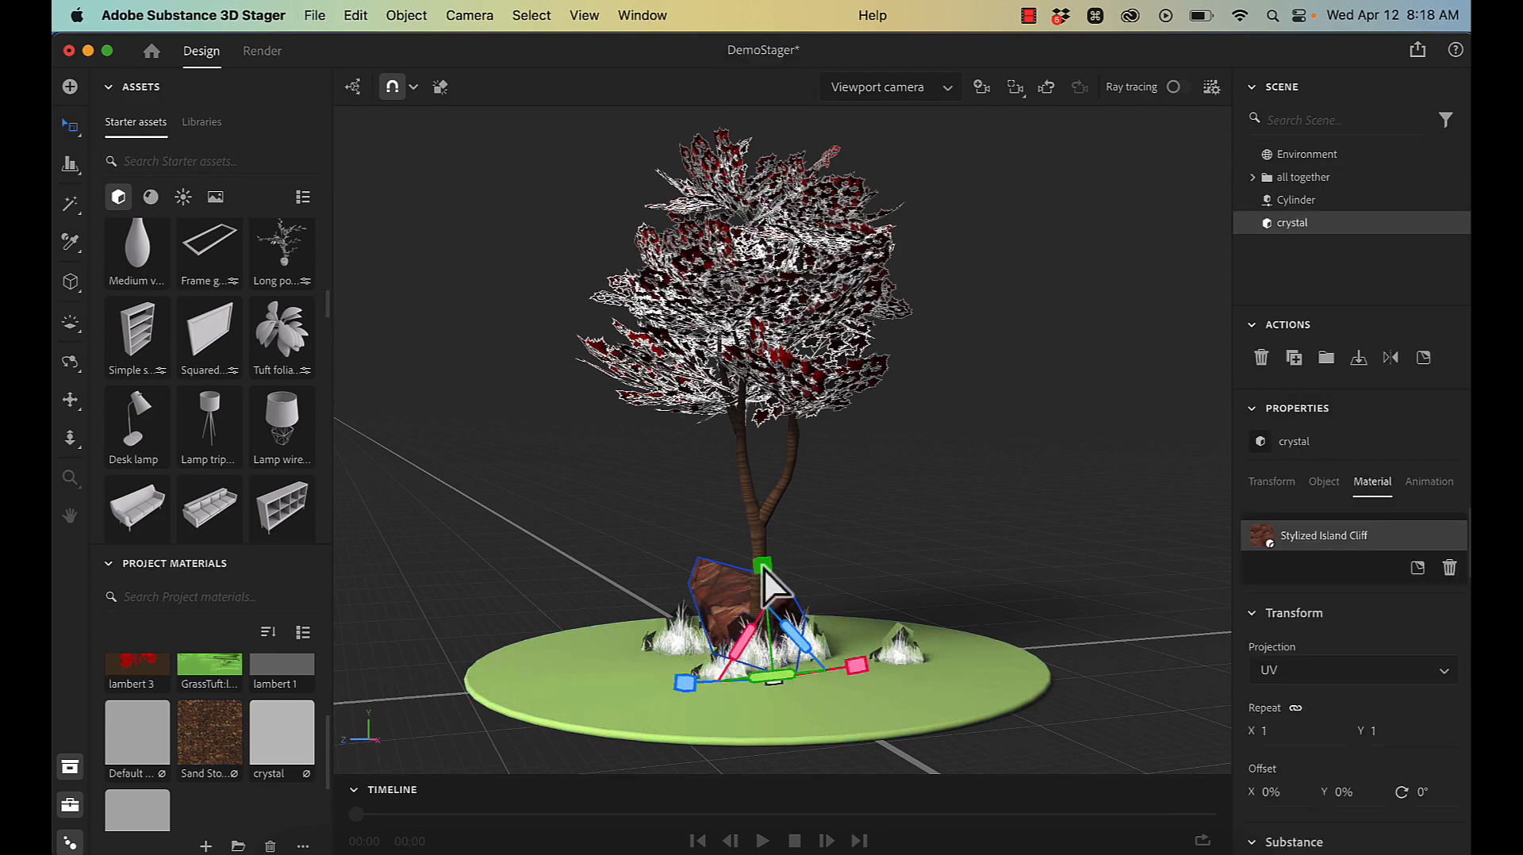
drag(763, 568, 769, 597)
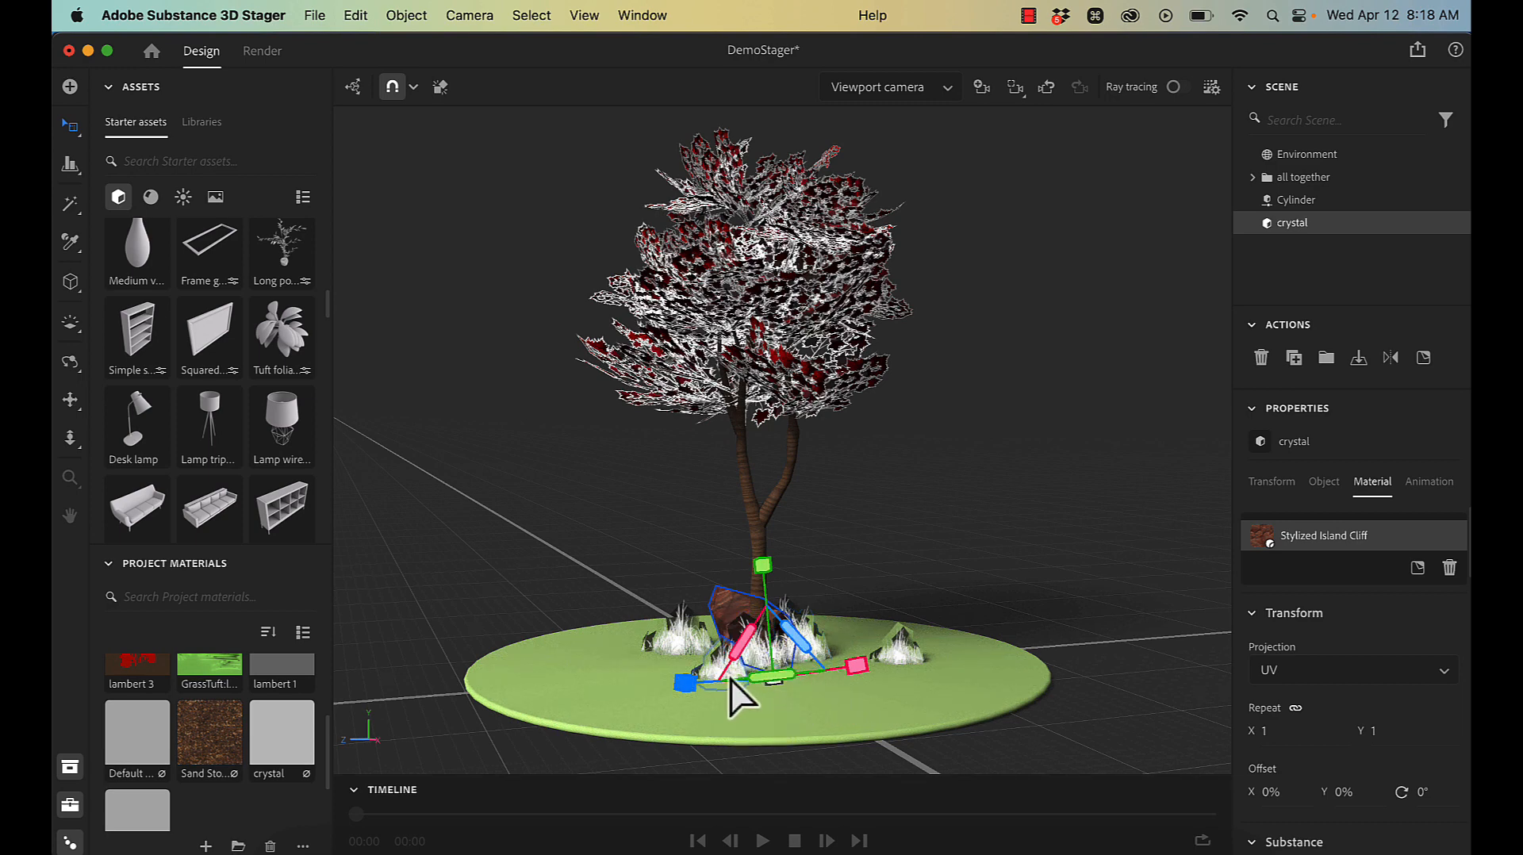
Step: Set the maximum render time to 240 seconds in the render settings
click(258, 54)
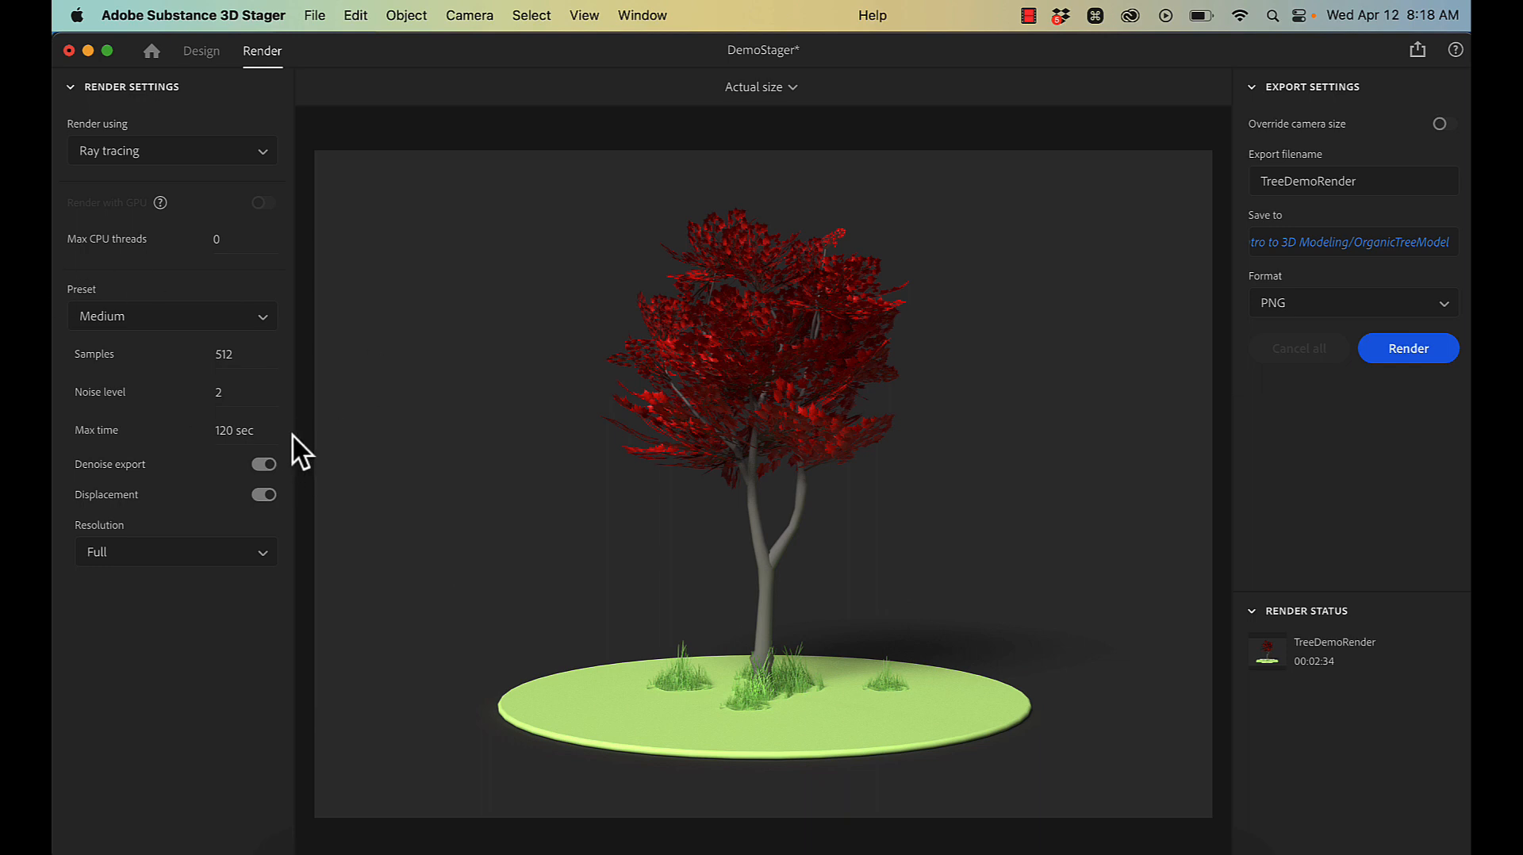
click(234, 433)
text(240)
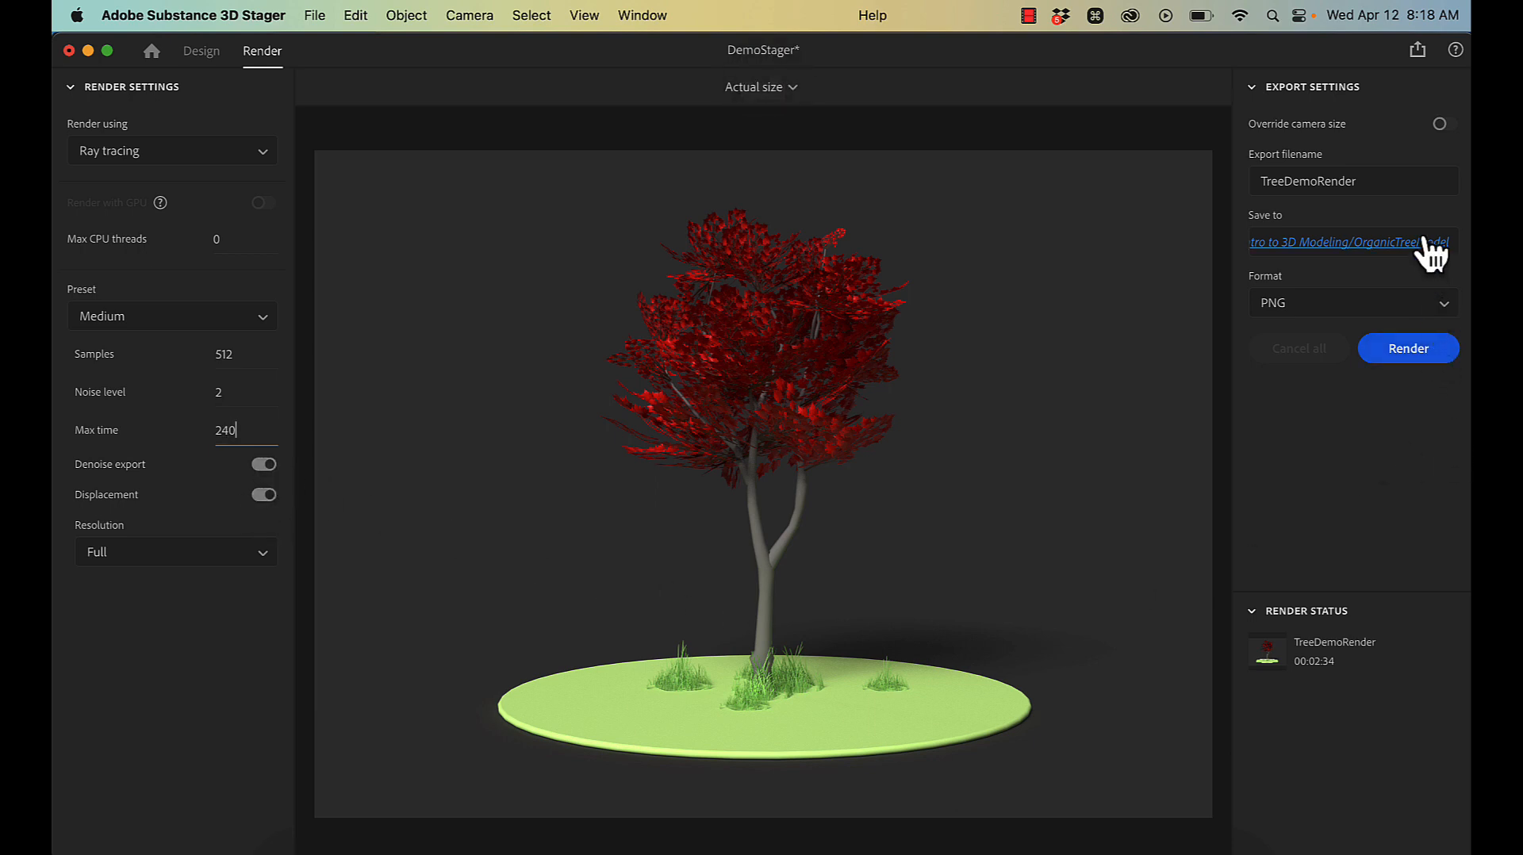
Step: Name the export TreeDemoRender1 and start rendering the scene as a PNG
click(1400, 182)
key(Right)
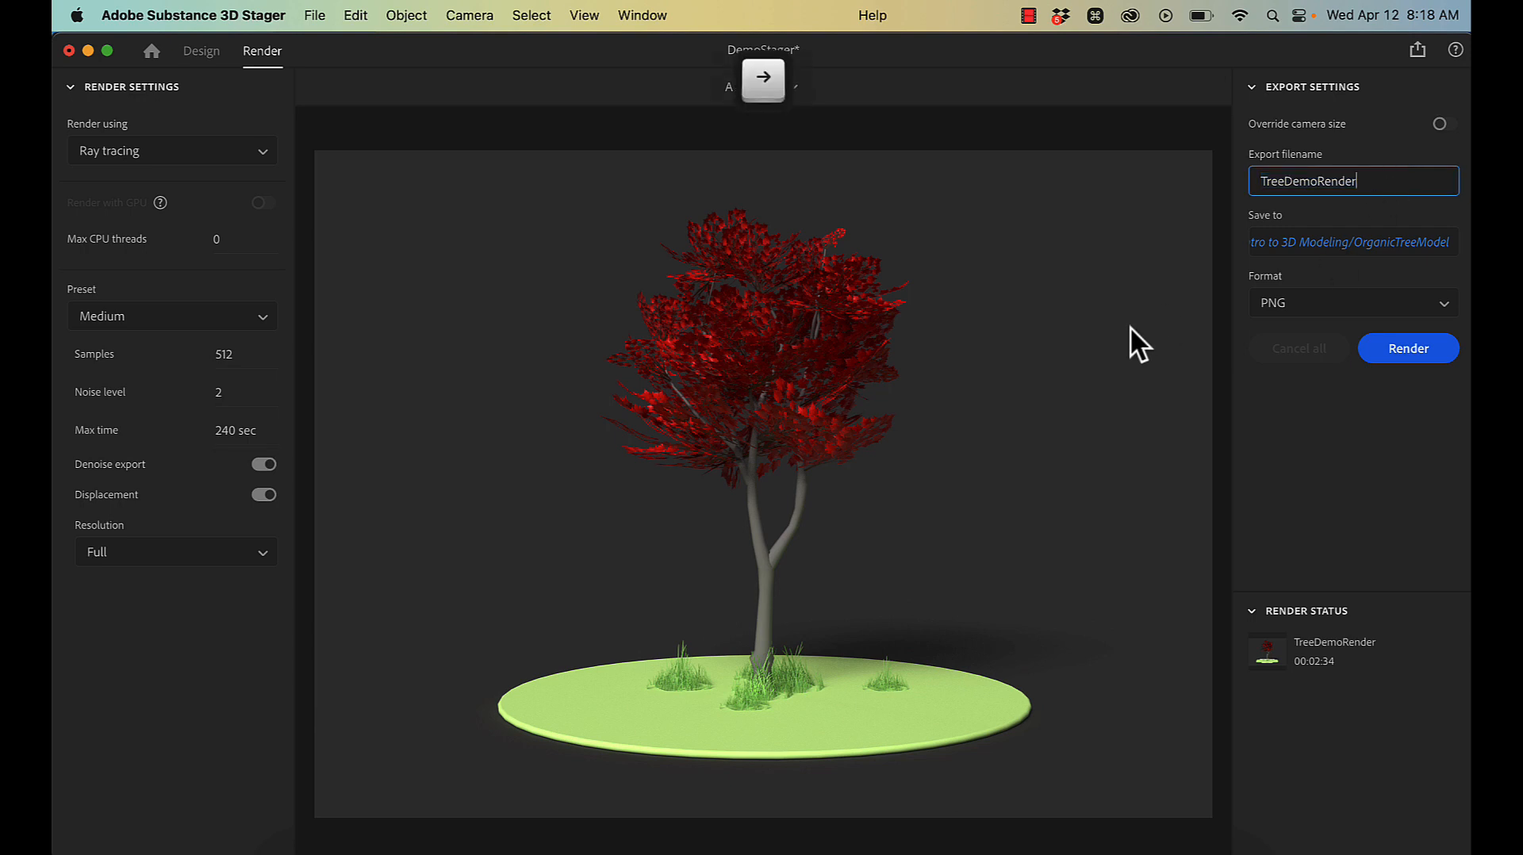
text(1)
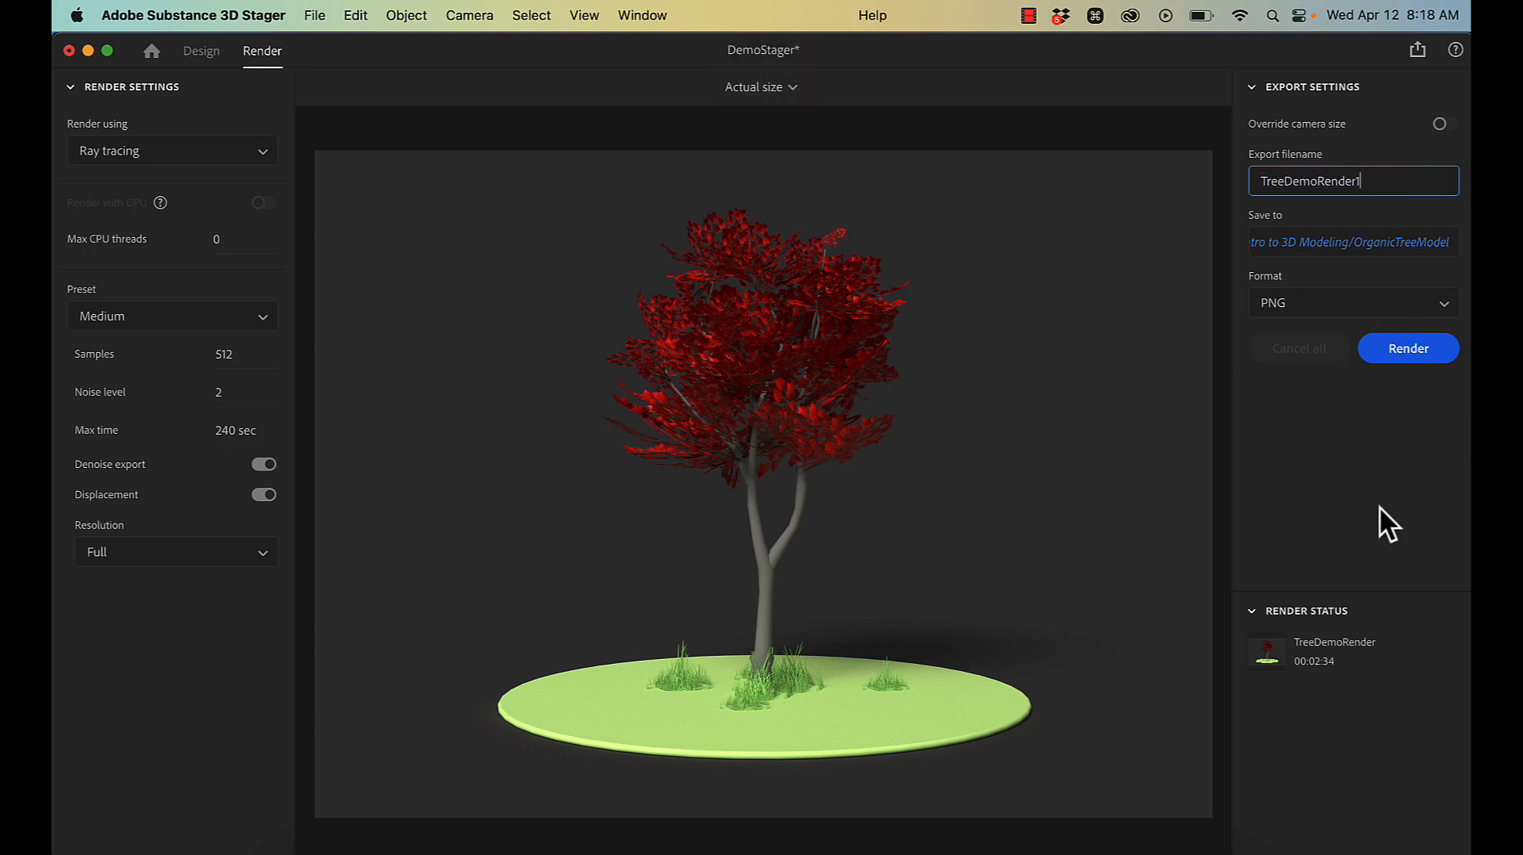
click(1421, 346)
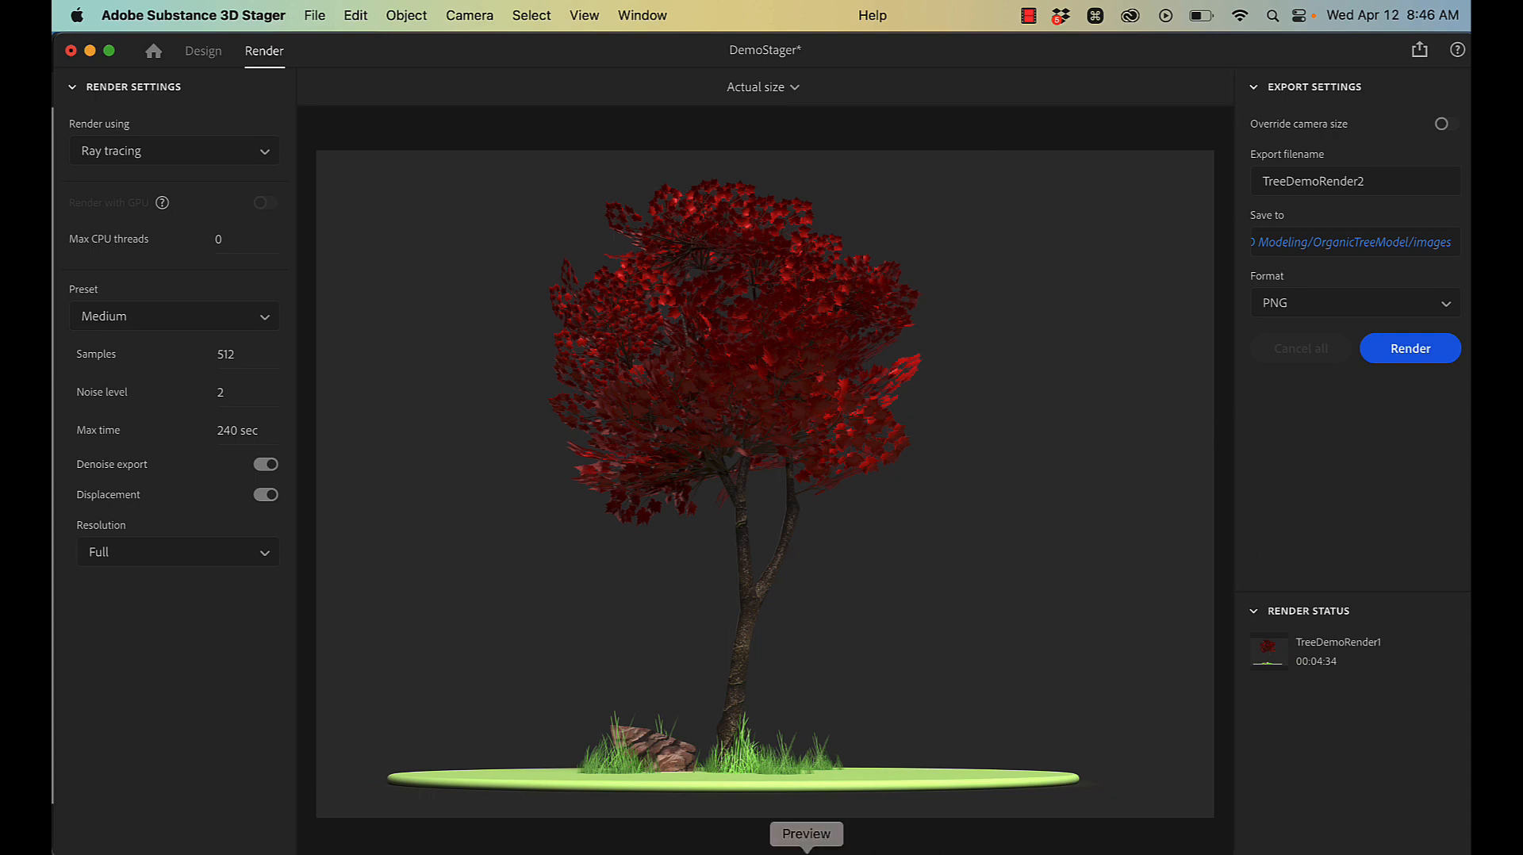
Step: View the earlier TreeDemoRender.png in Preview for comparison and return to the new render in Substance 3D Stager
click(806, 848)
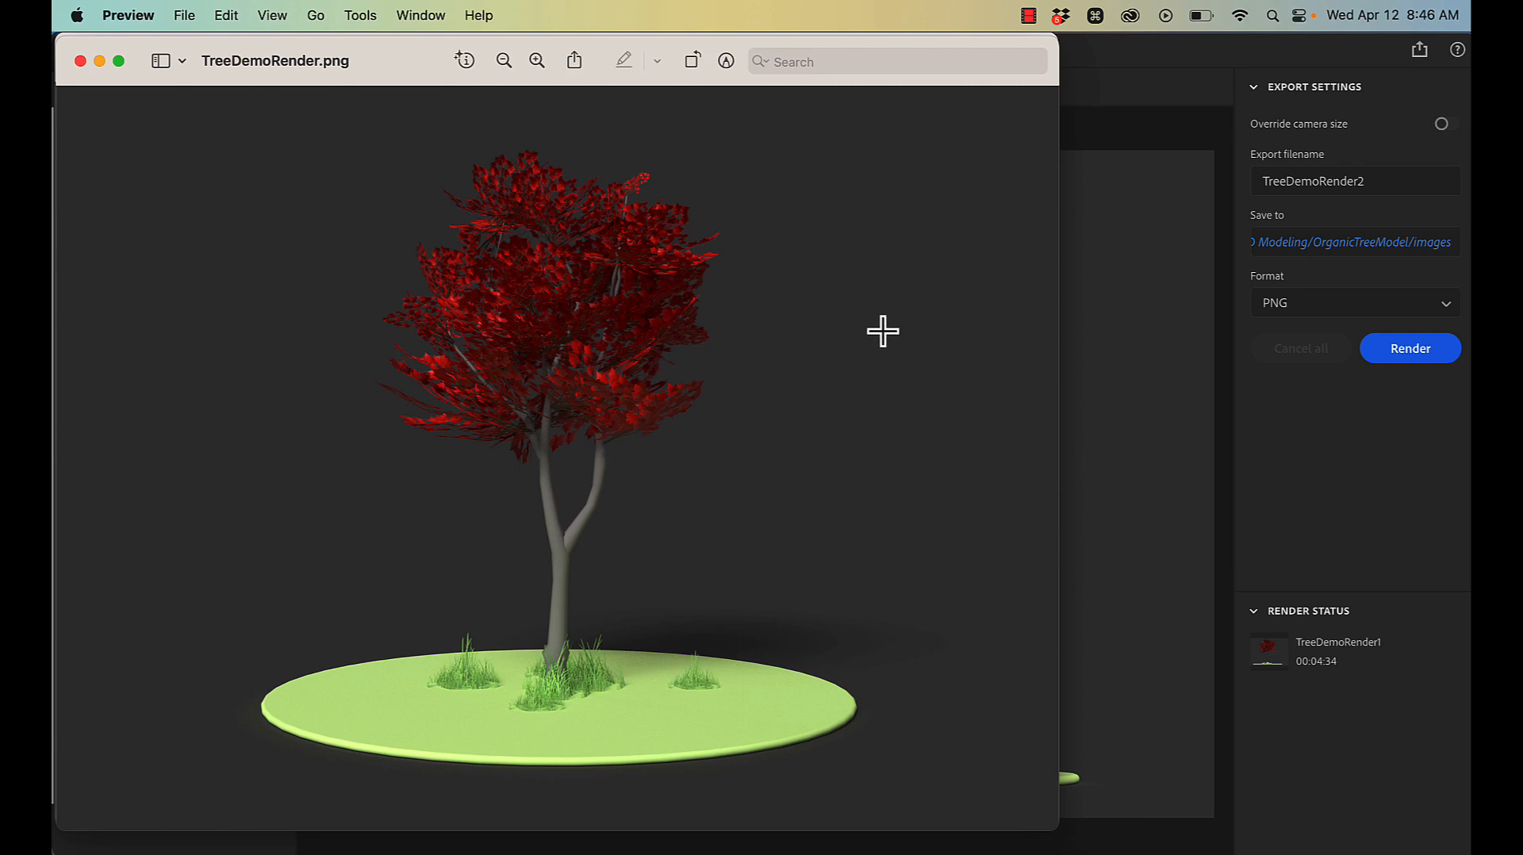
click(1169, 441)
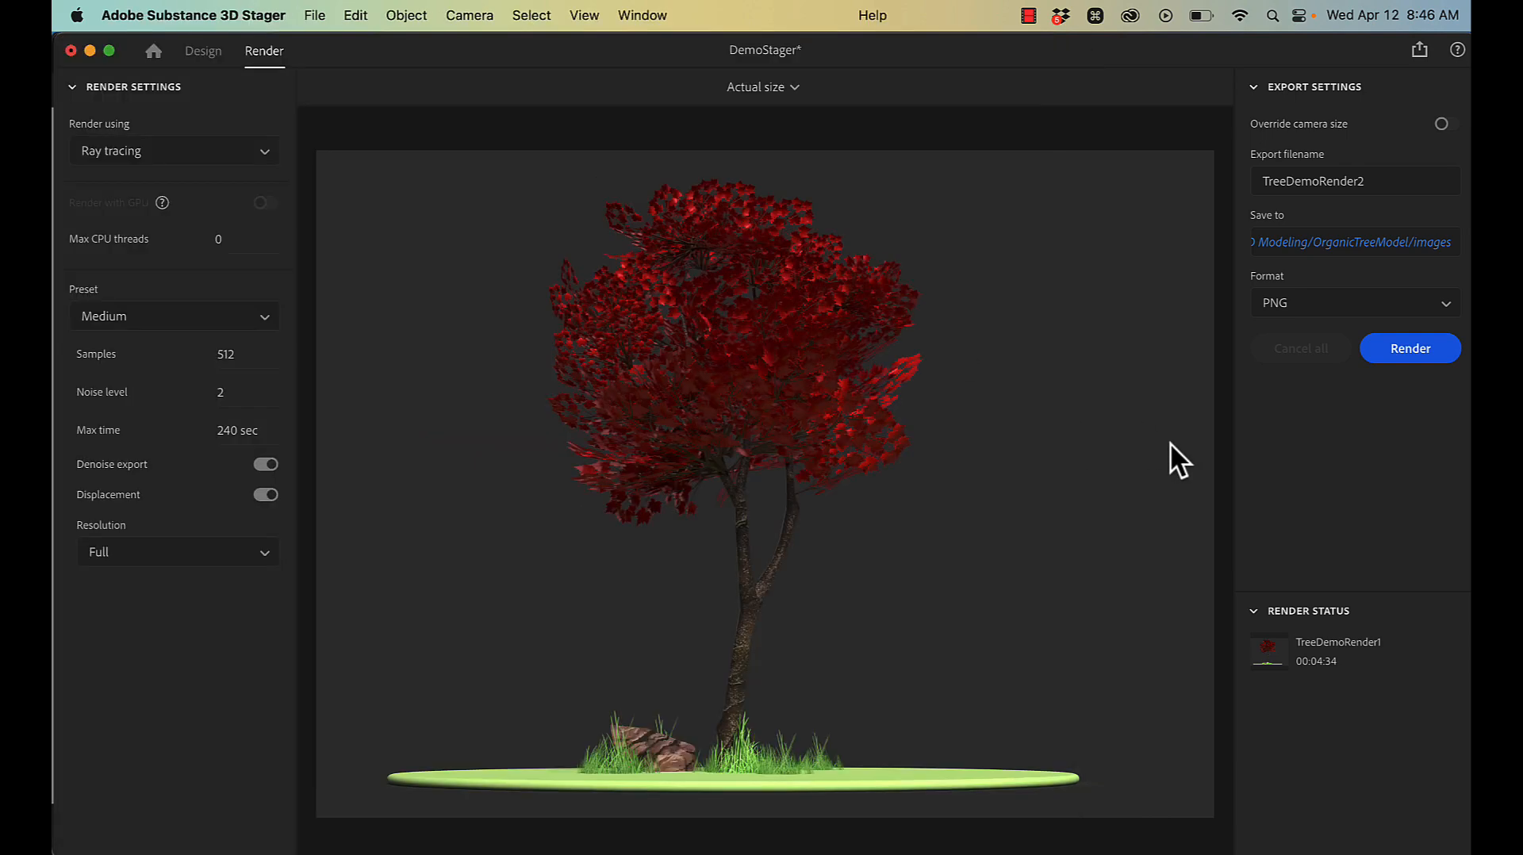